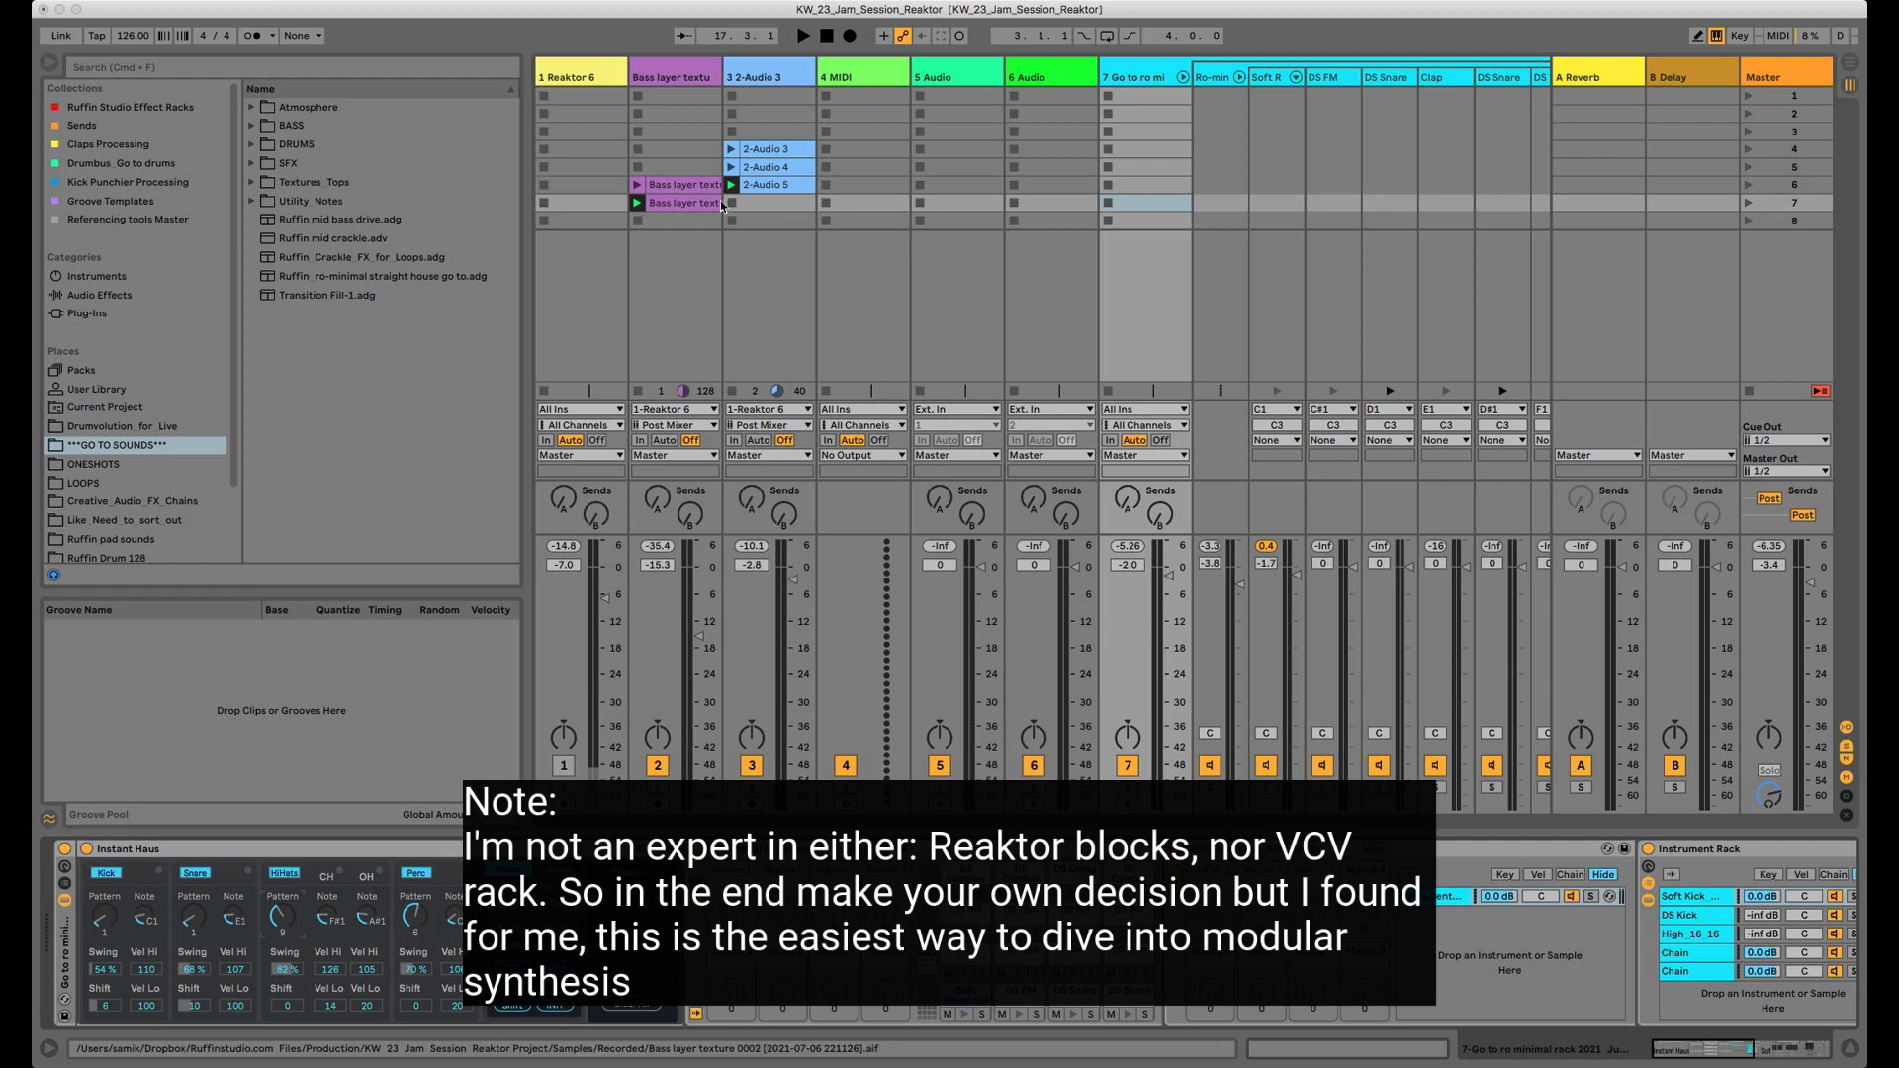
Select the Bass layer texture track and raise track 7's Instant Haus HiHats pattern from 9 to 13
click(687, 210)
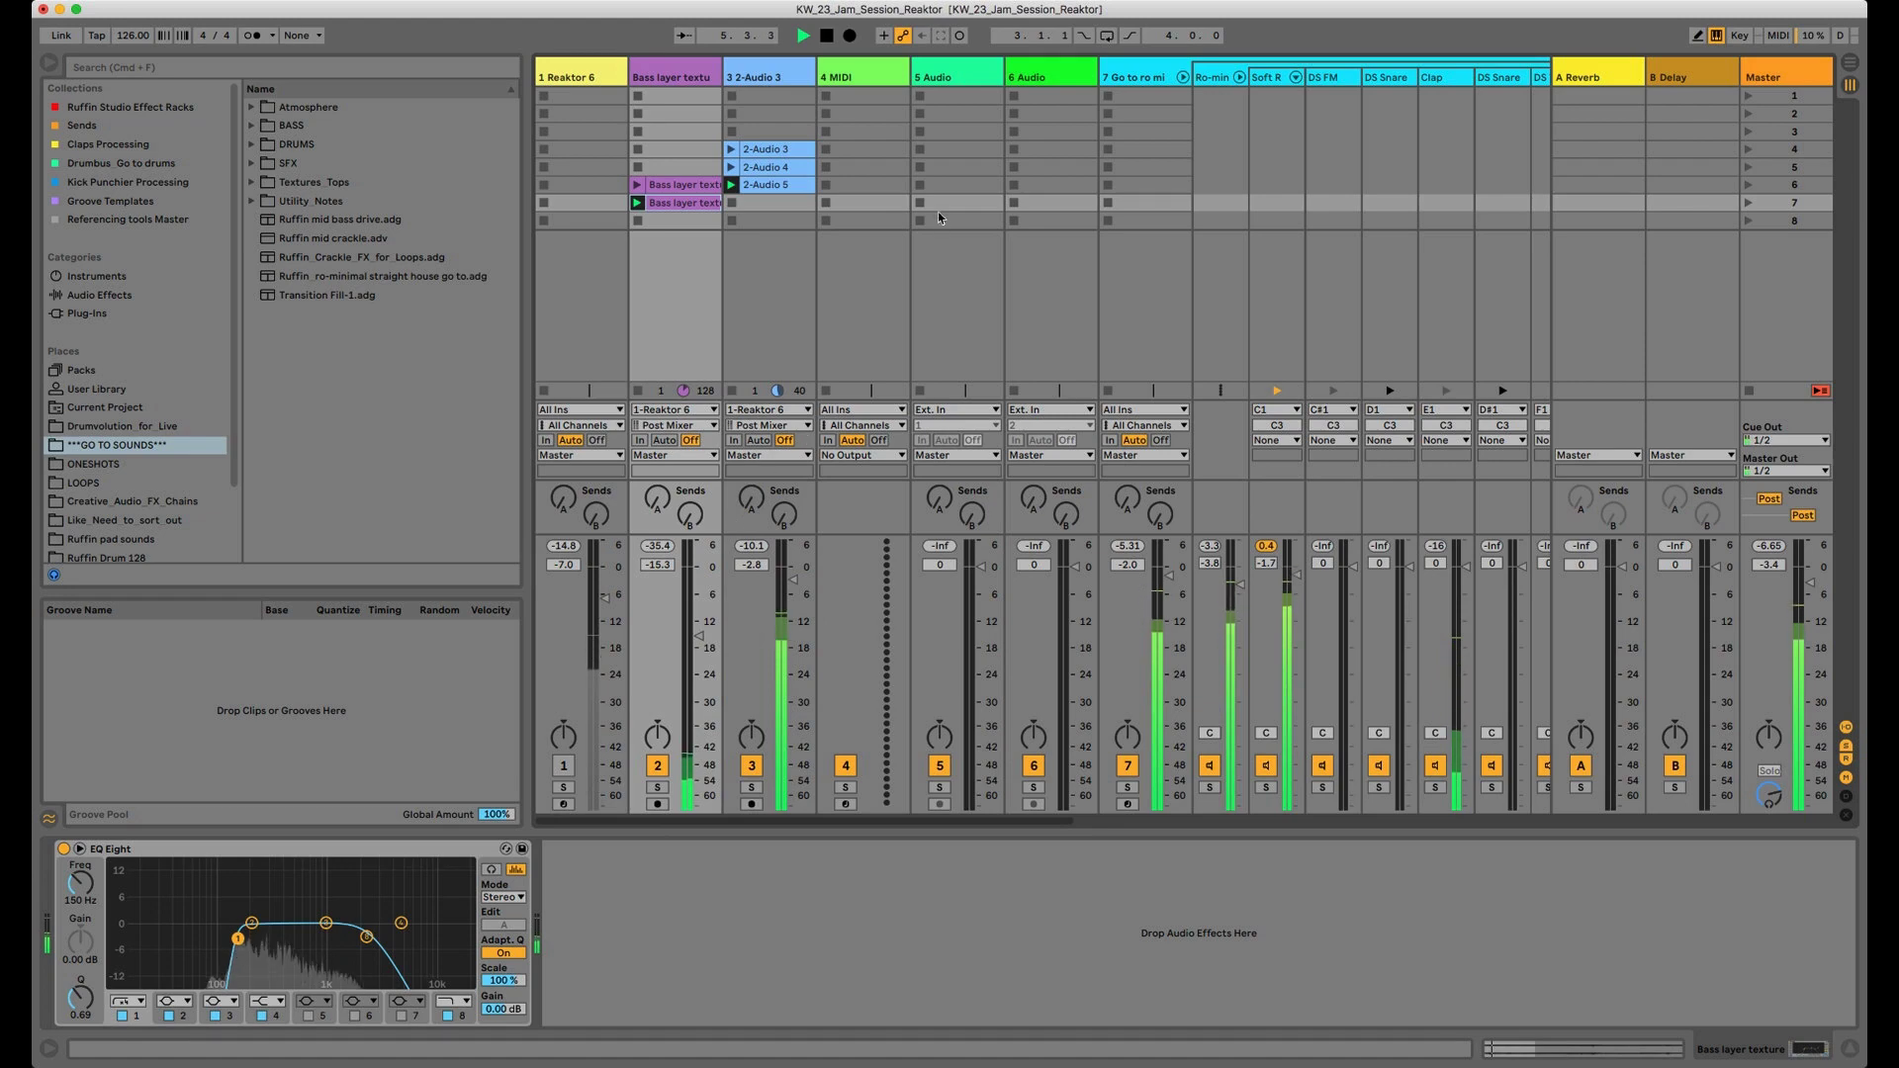
click(1103, 81)
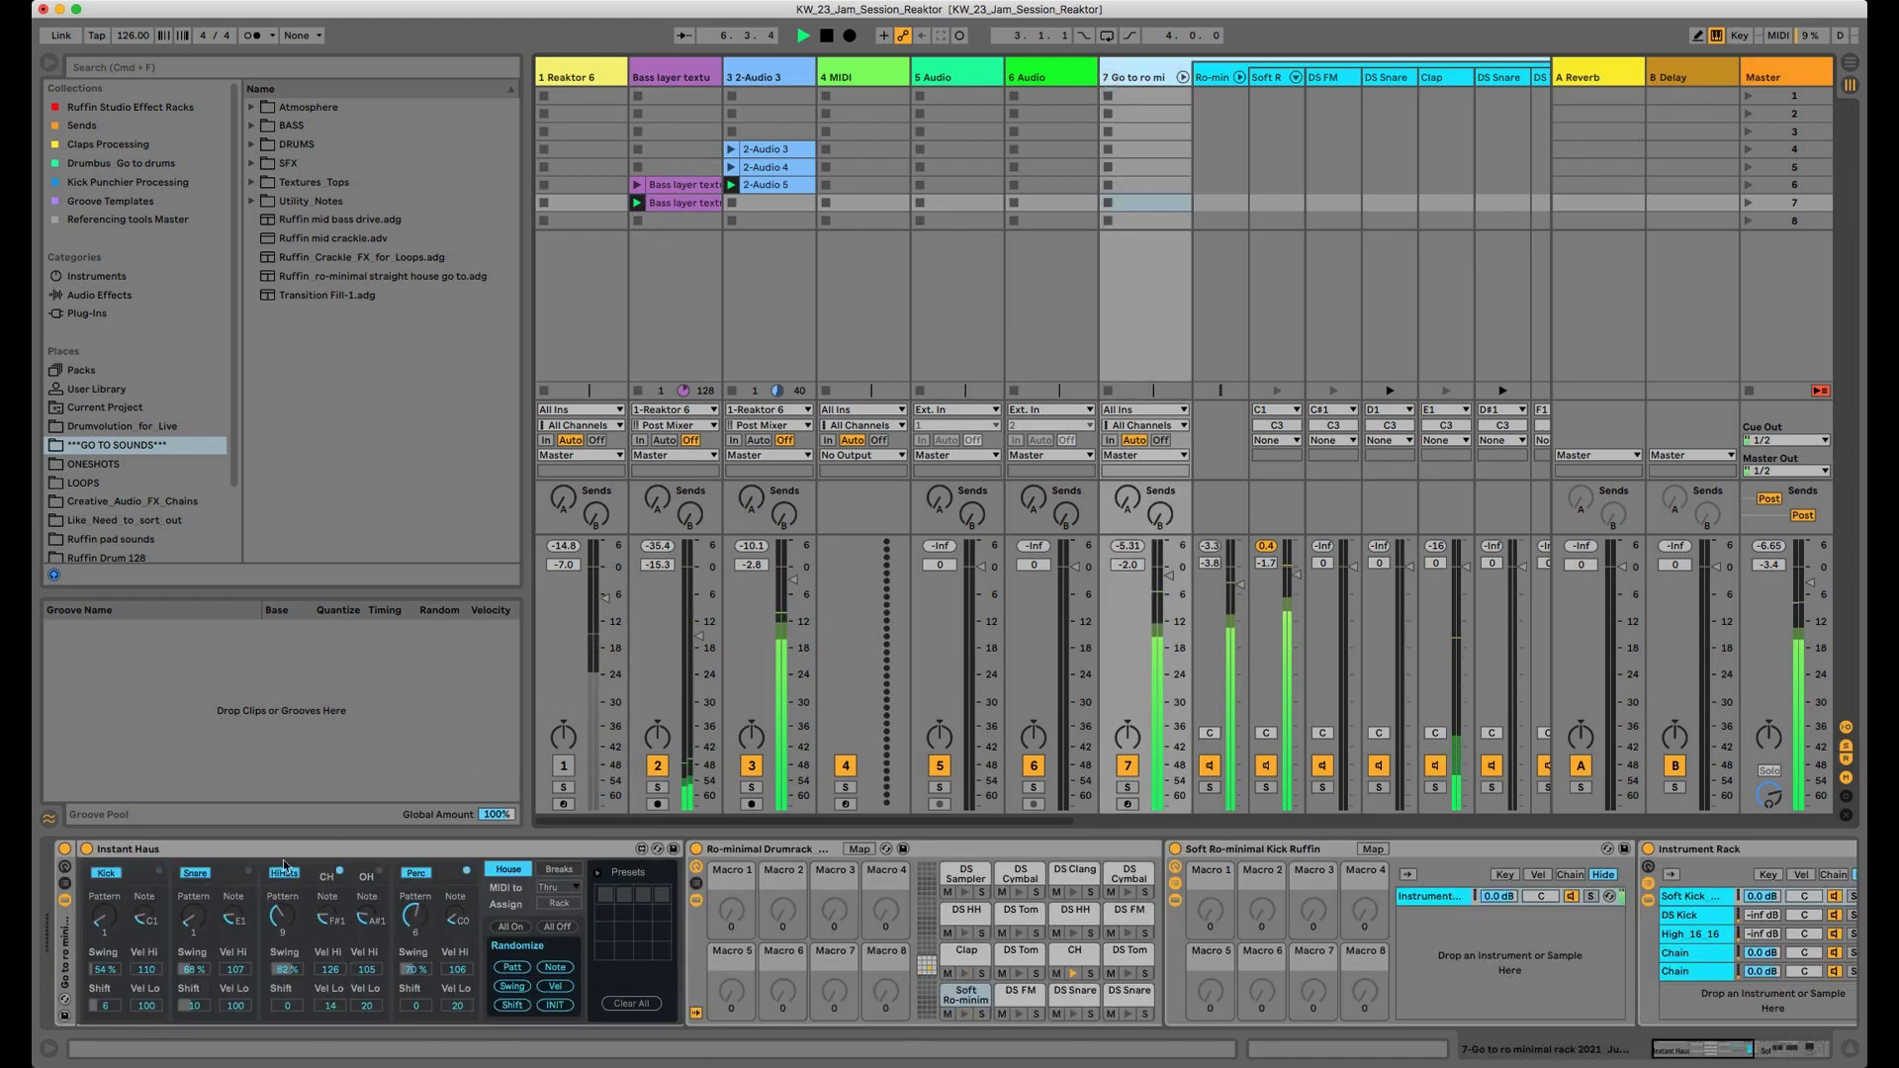
drag(278, 915, 279, 896)
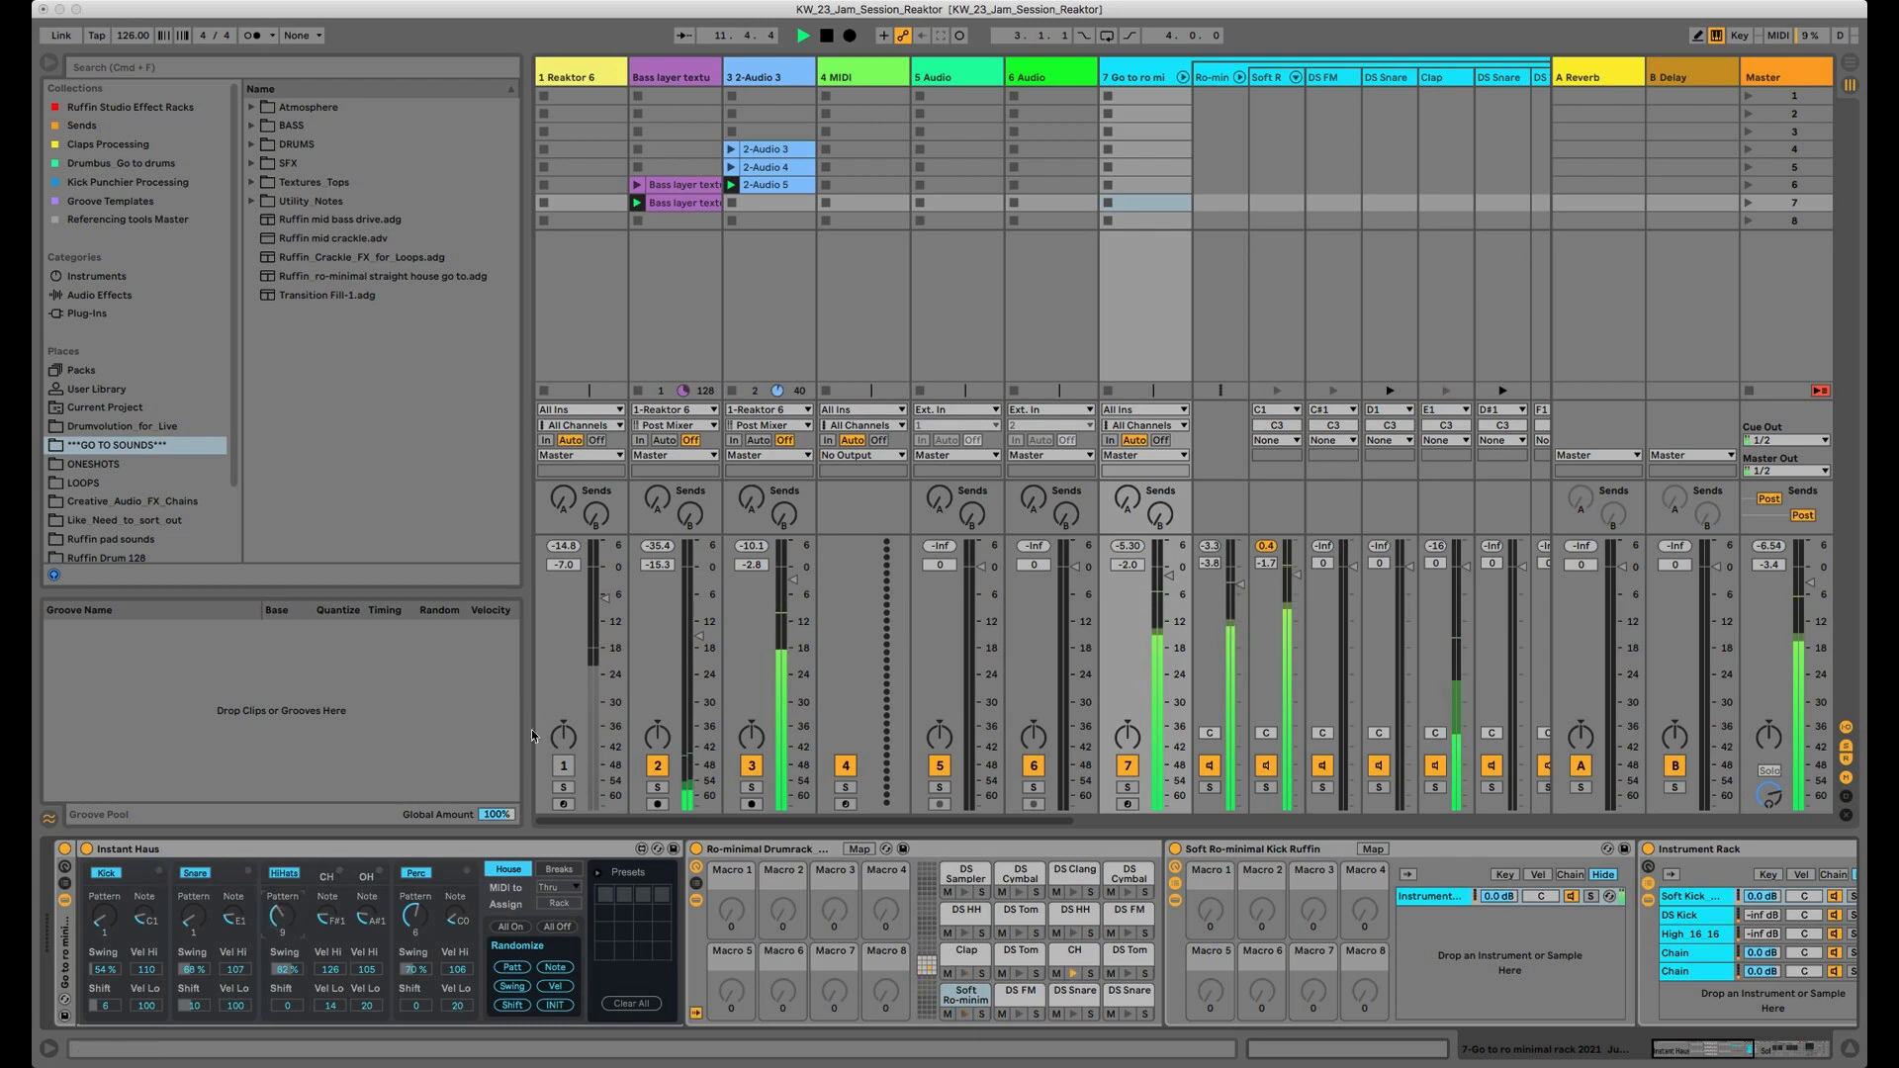
Solo the Bass layer texture track and start playback with the 2-Audio 5 clip selected
click(658, 788)
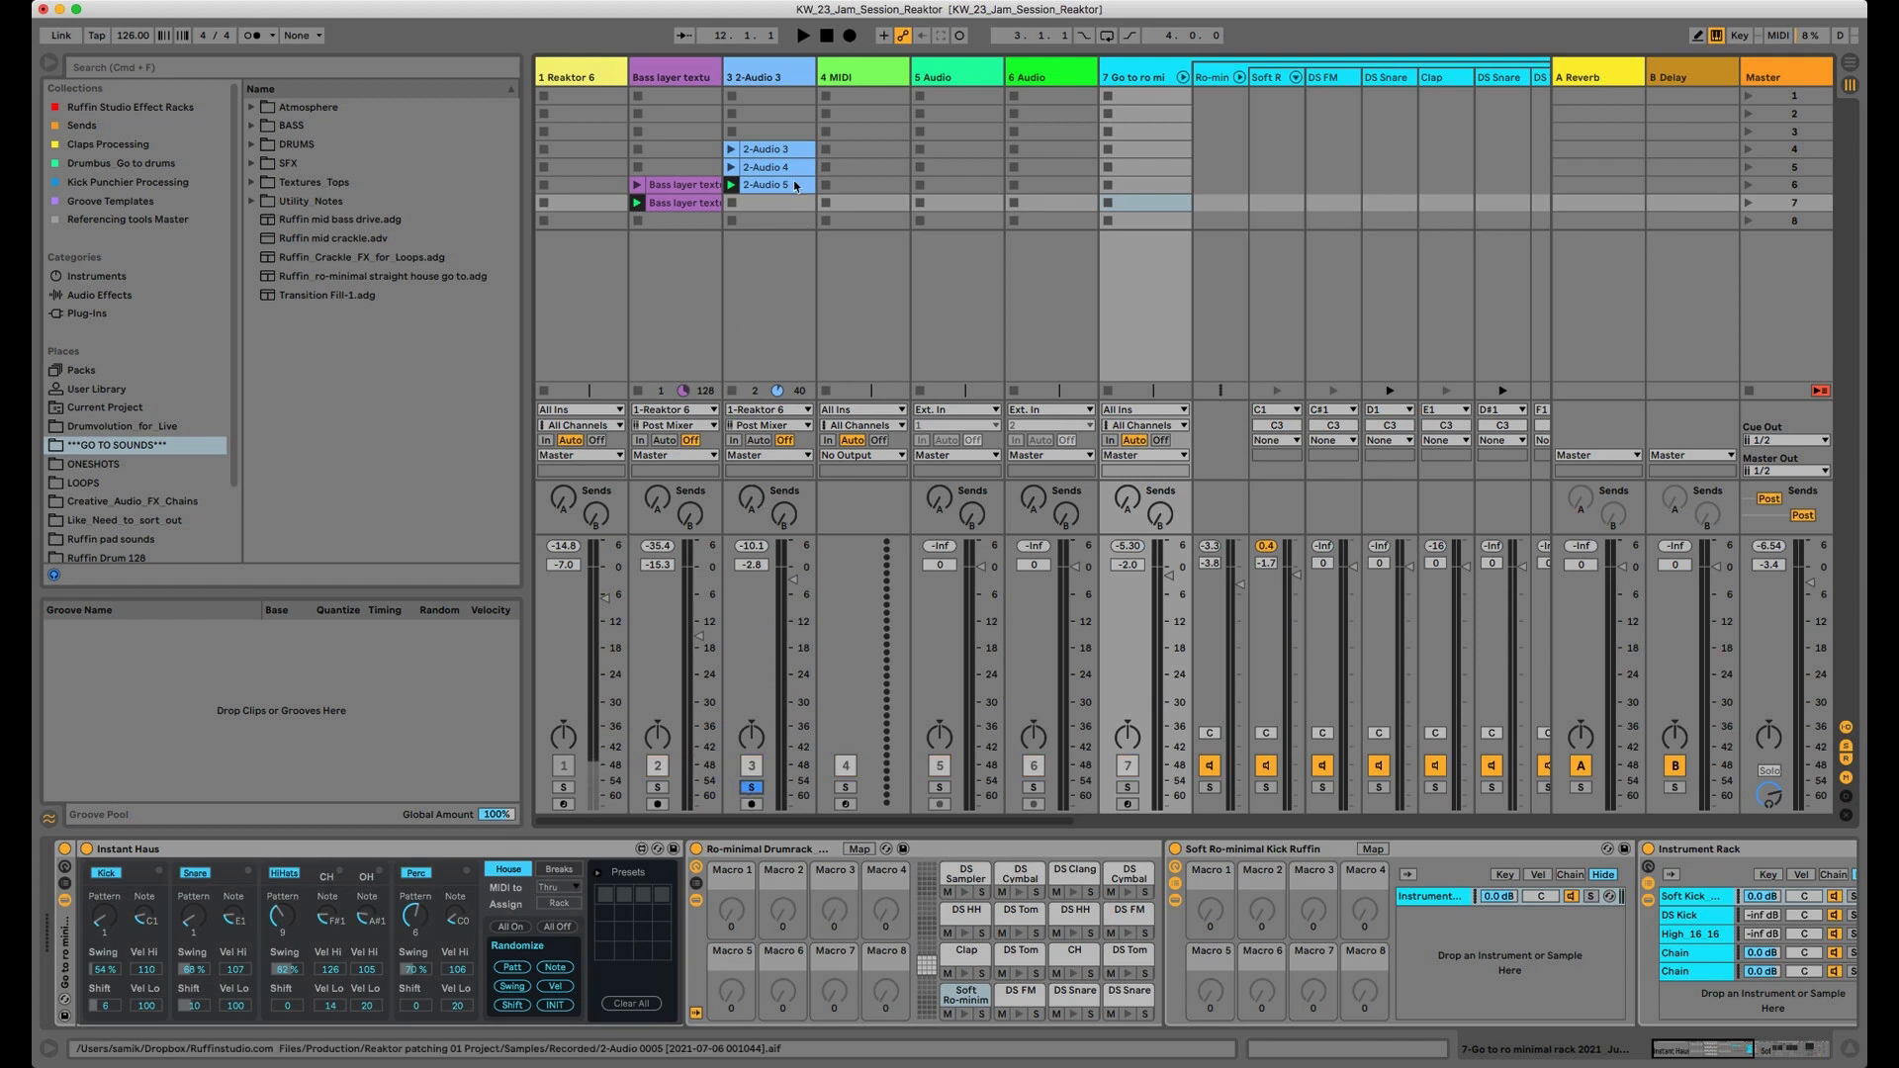
click(760, 185)
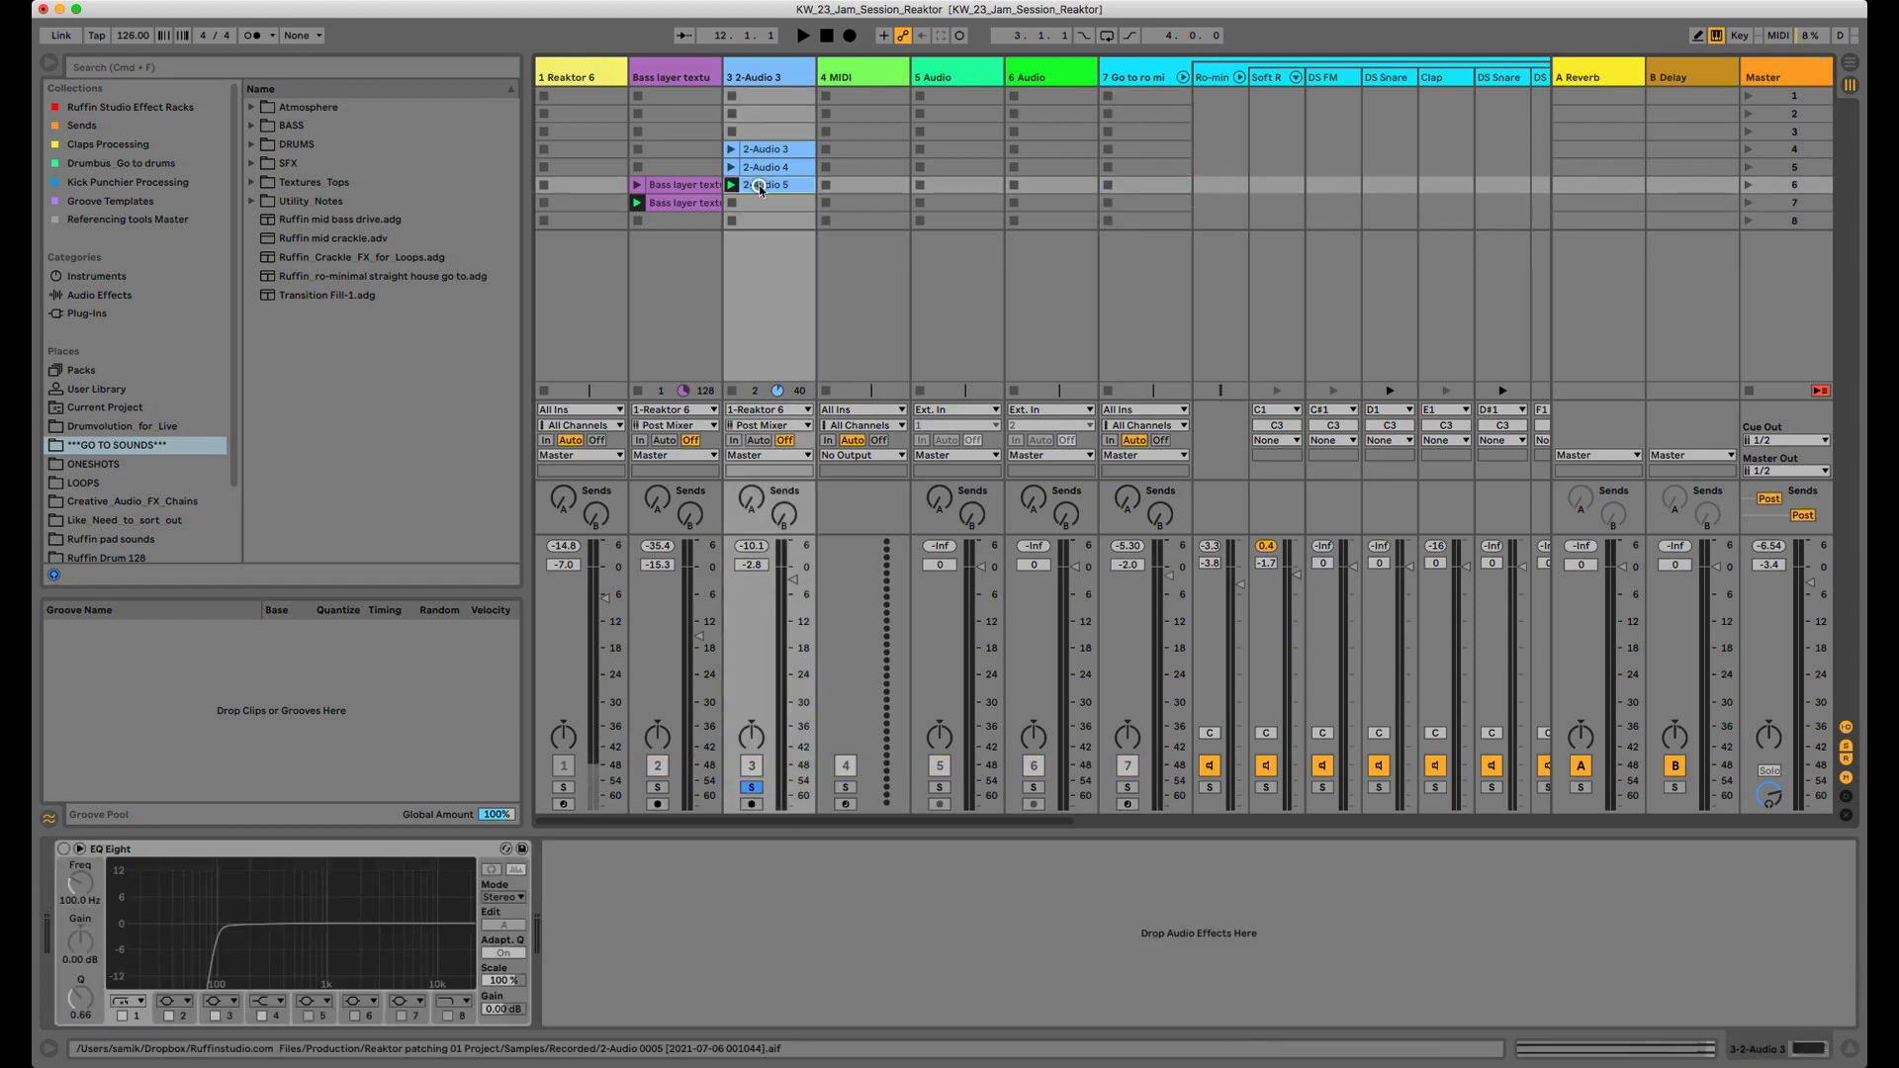
key(space)
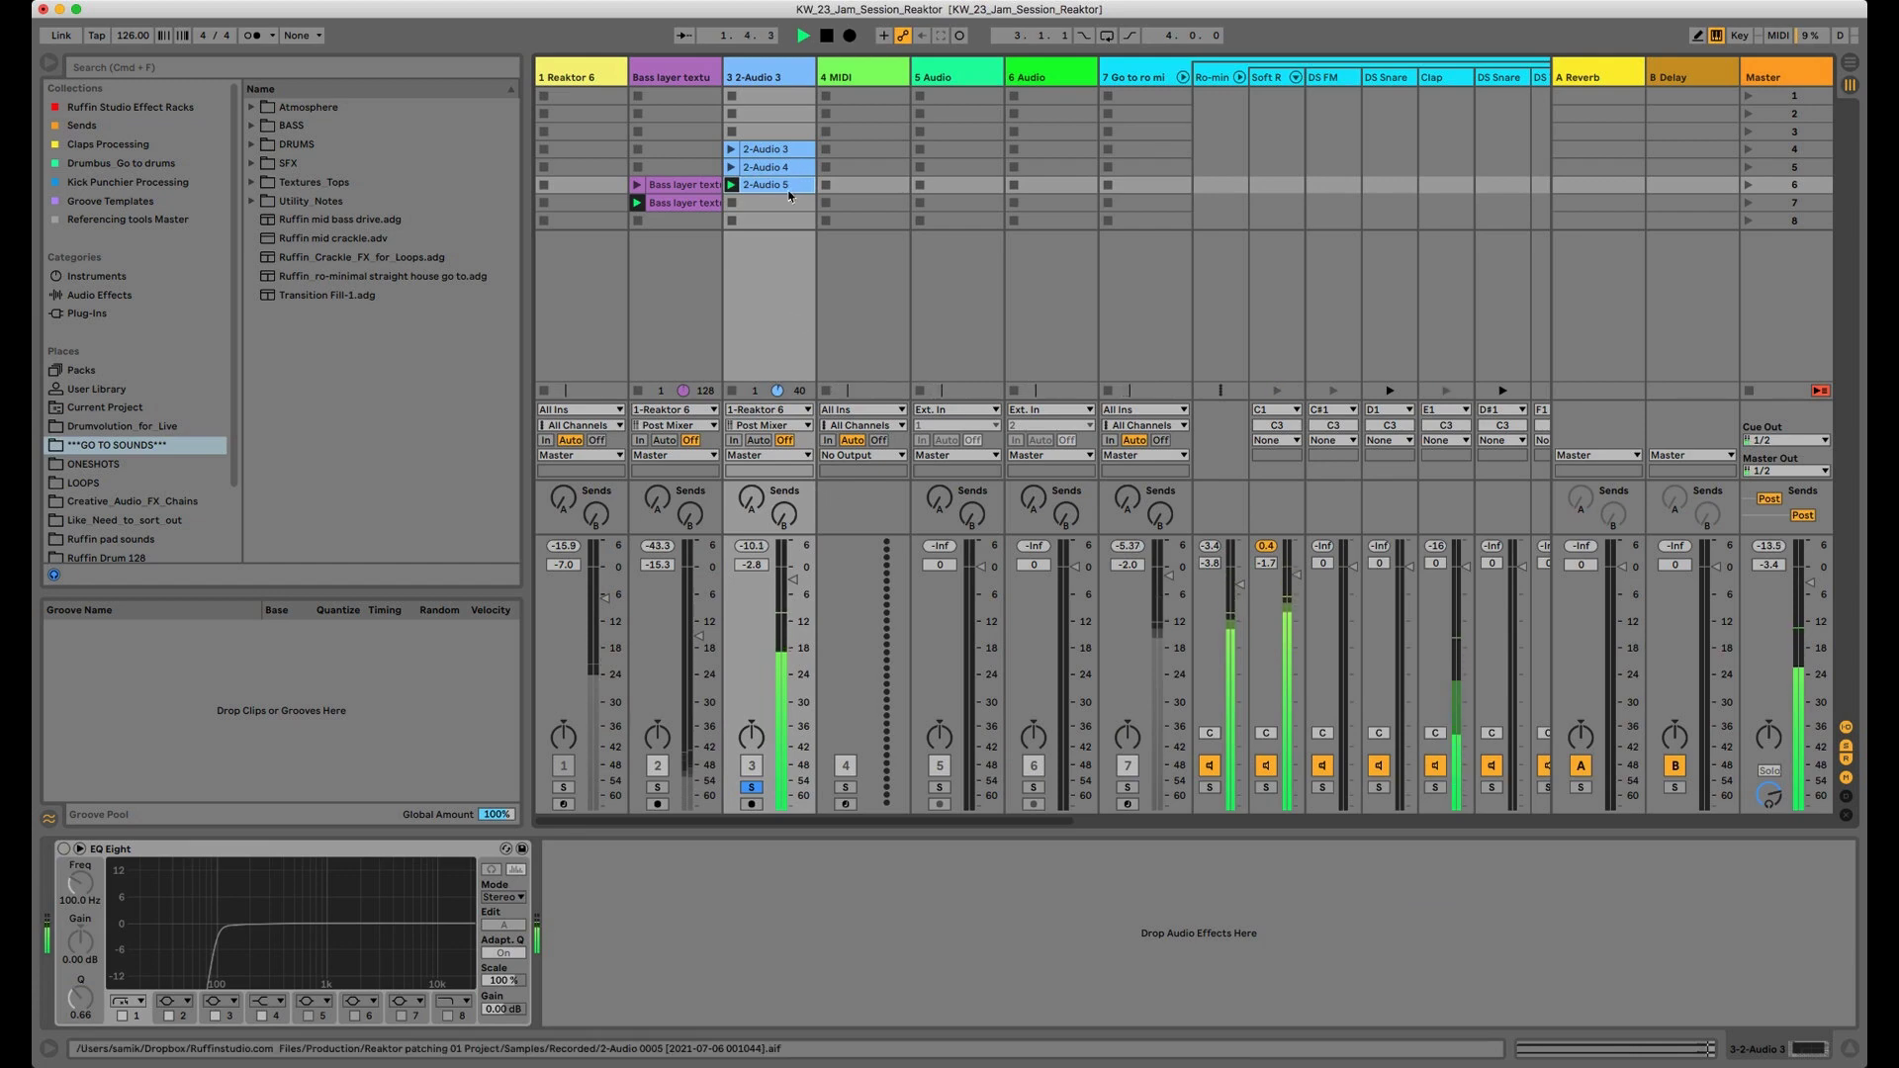
Loop the 2-Audio 5 clip over bars 89–97, stop, and copy the Bass layer clip down one slot
key(shift+Tab)
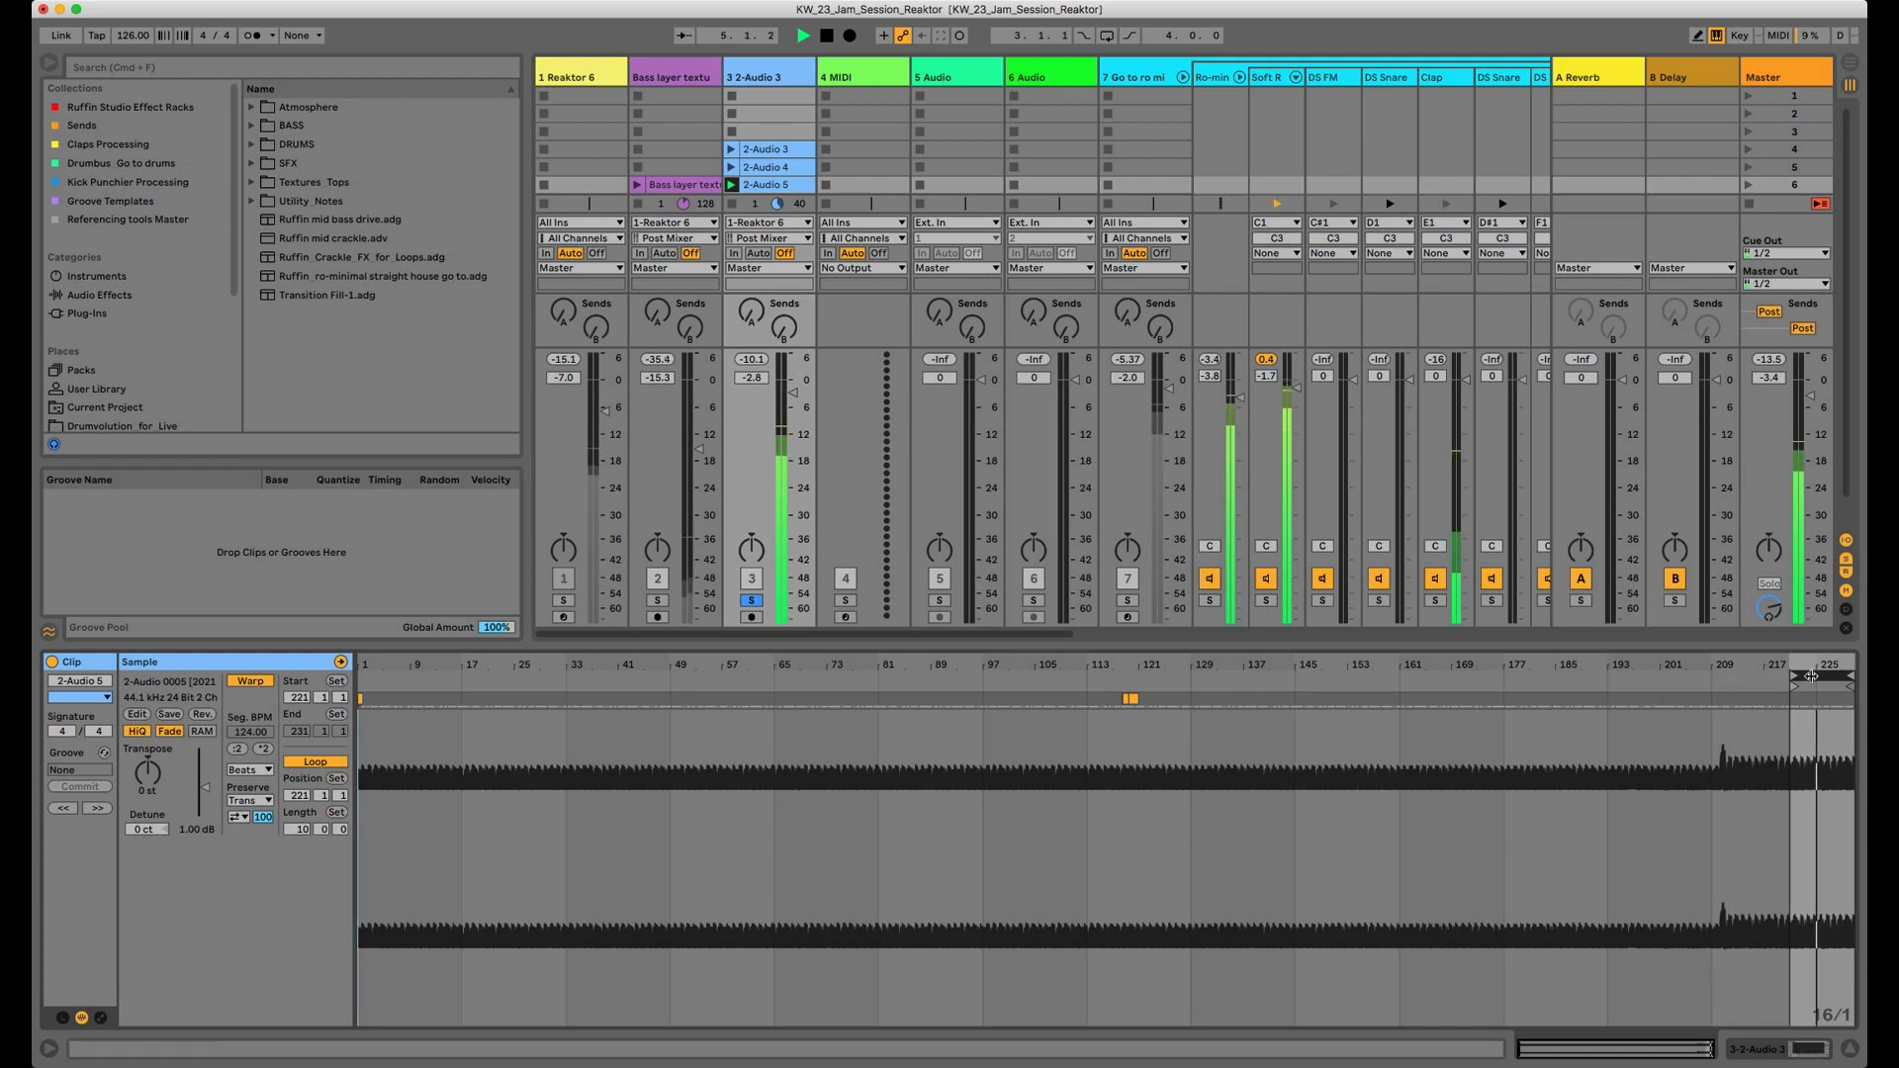
drag(1818, 677, 1822, 742)
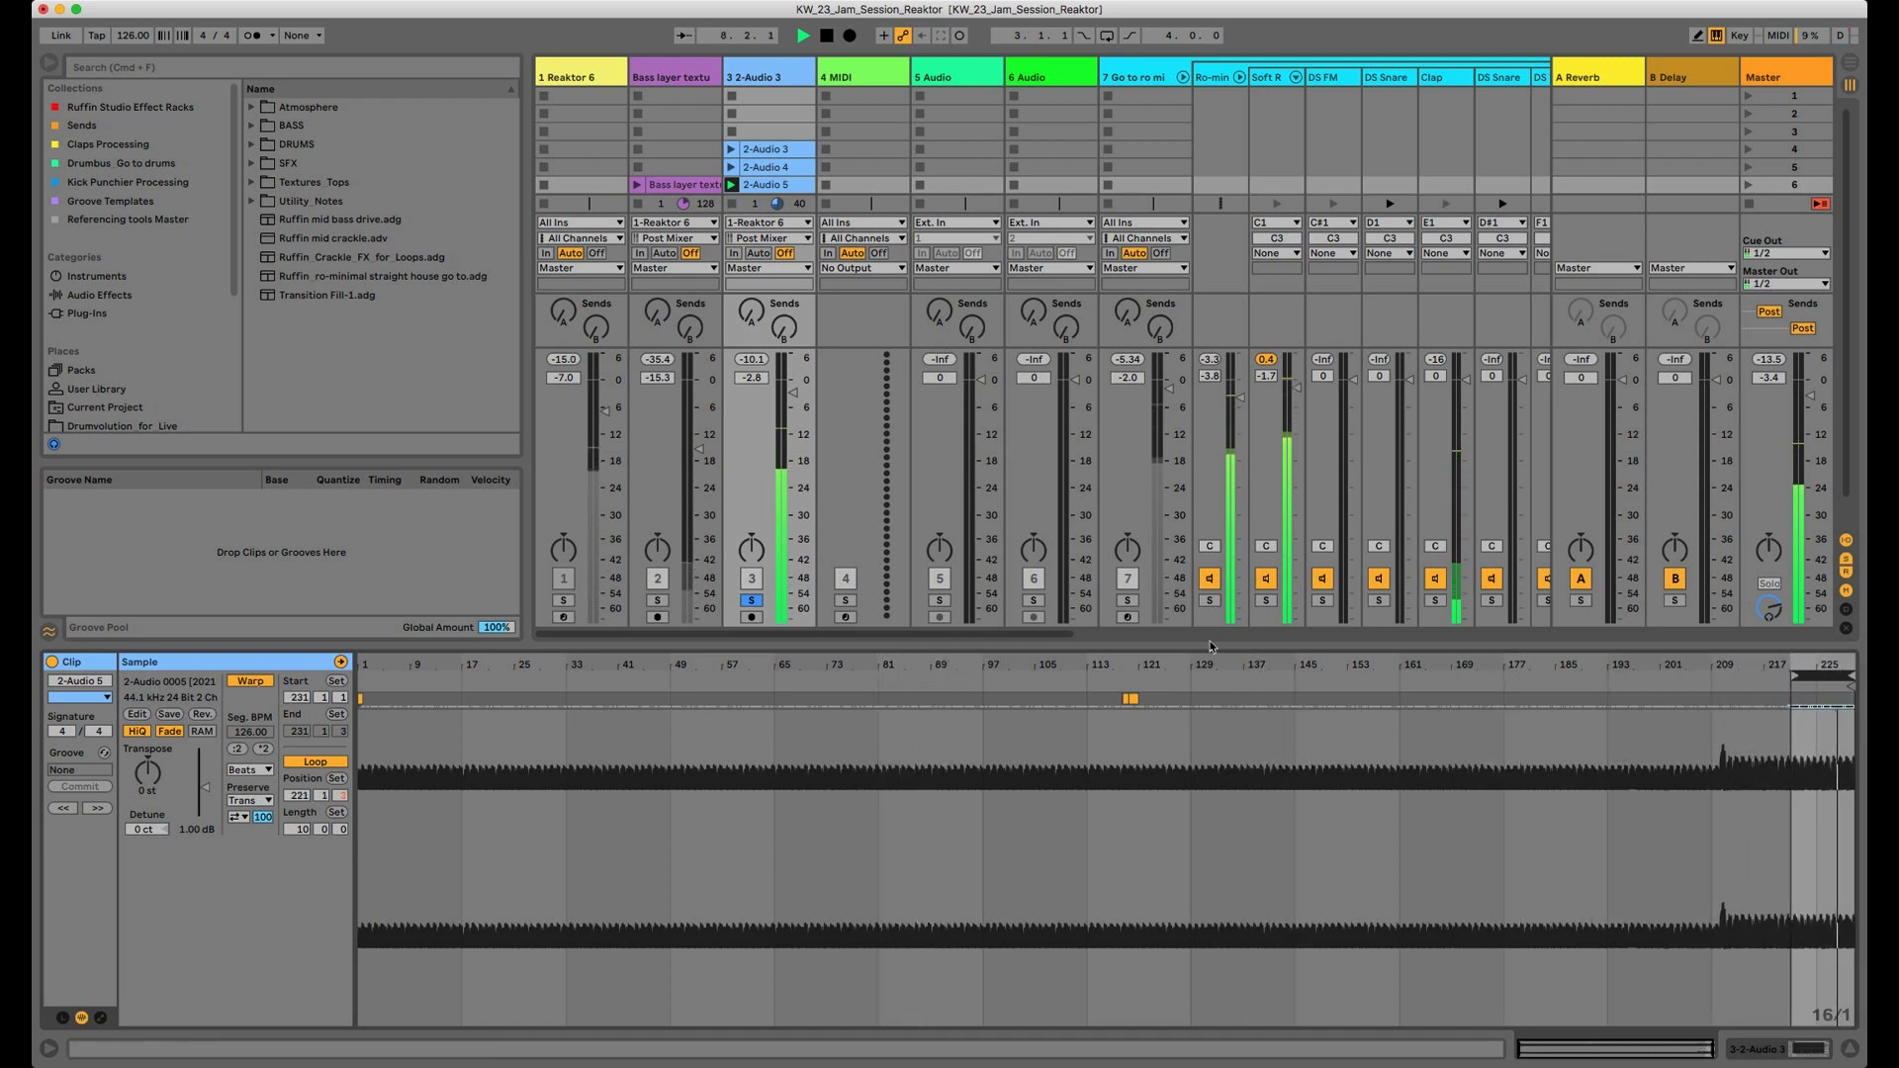
key(space)
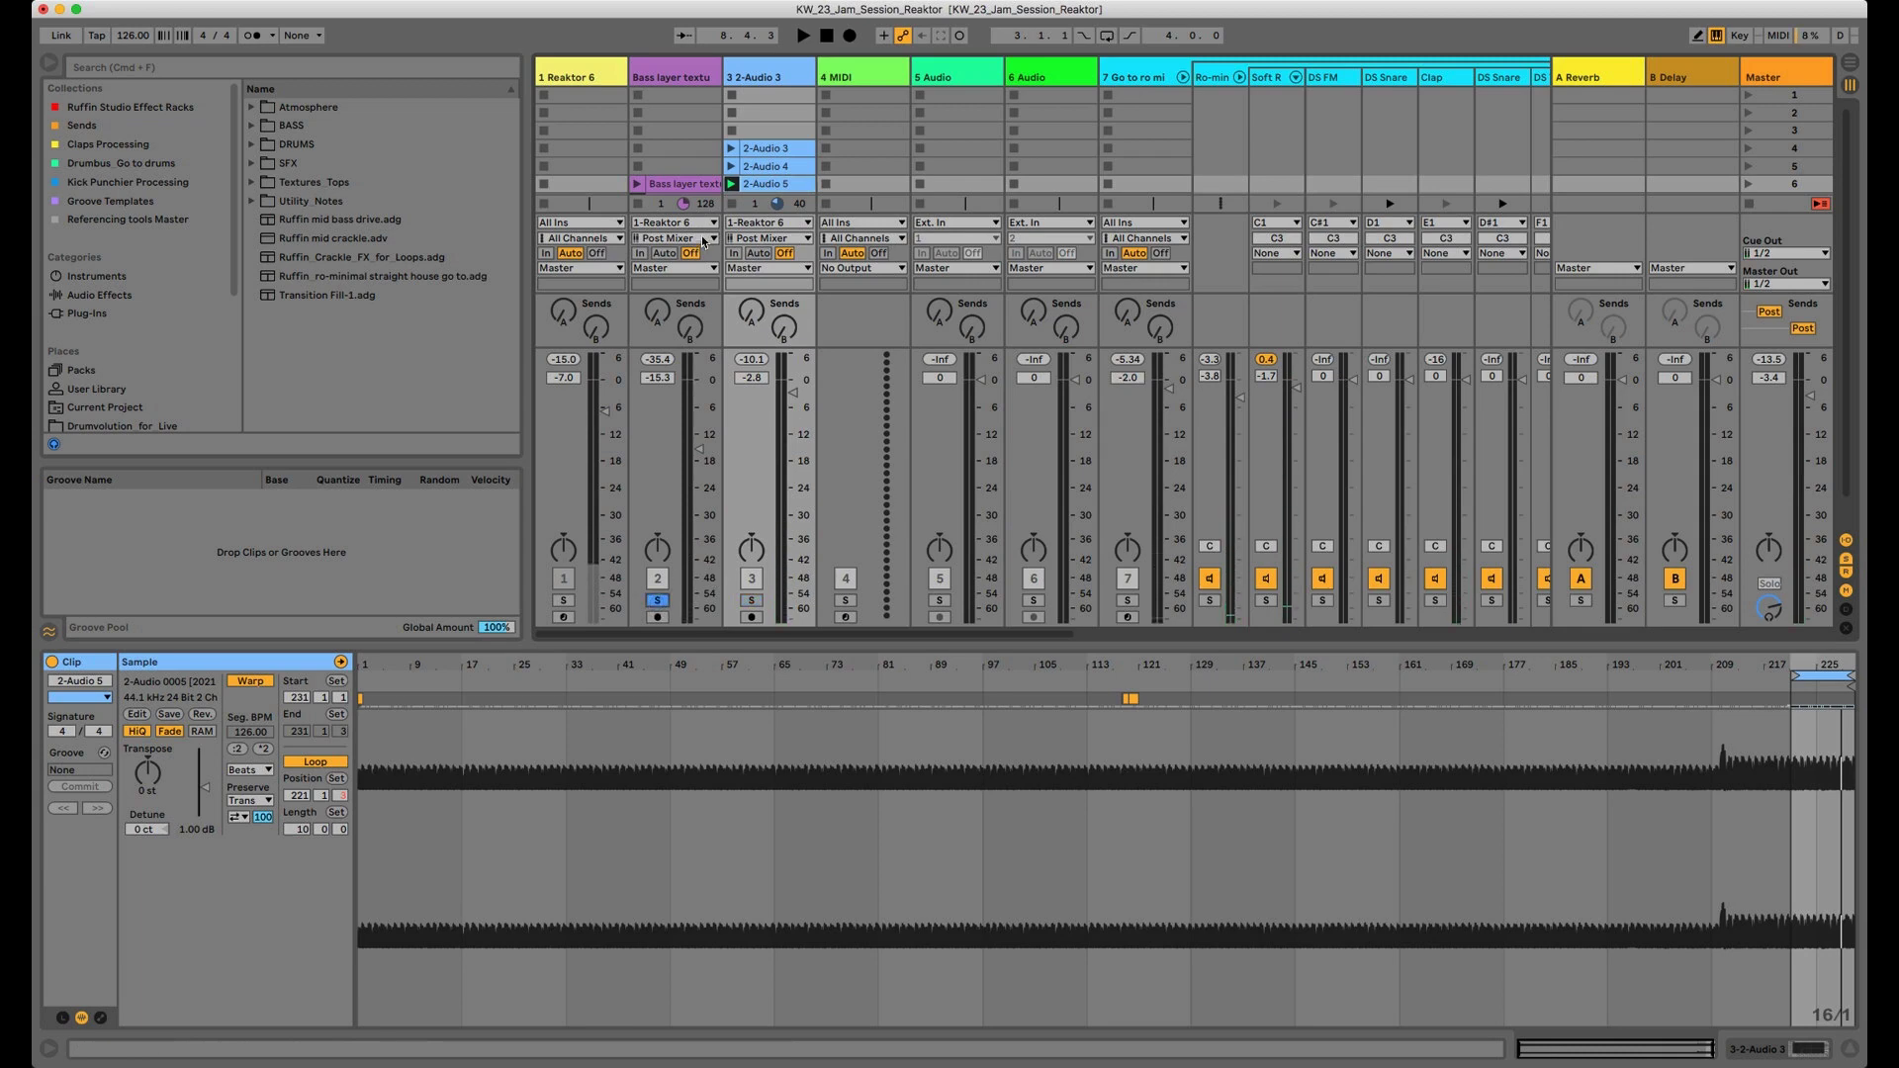
drag(683, 184, 682, 175)
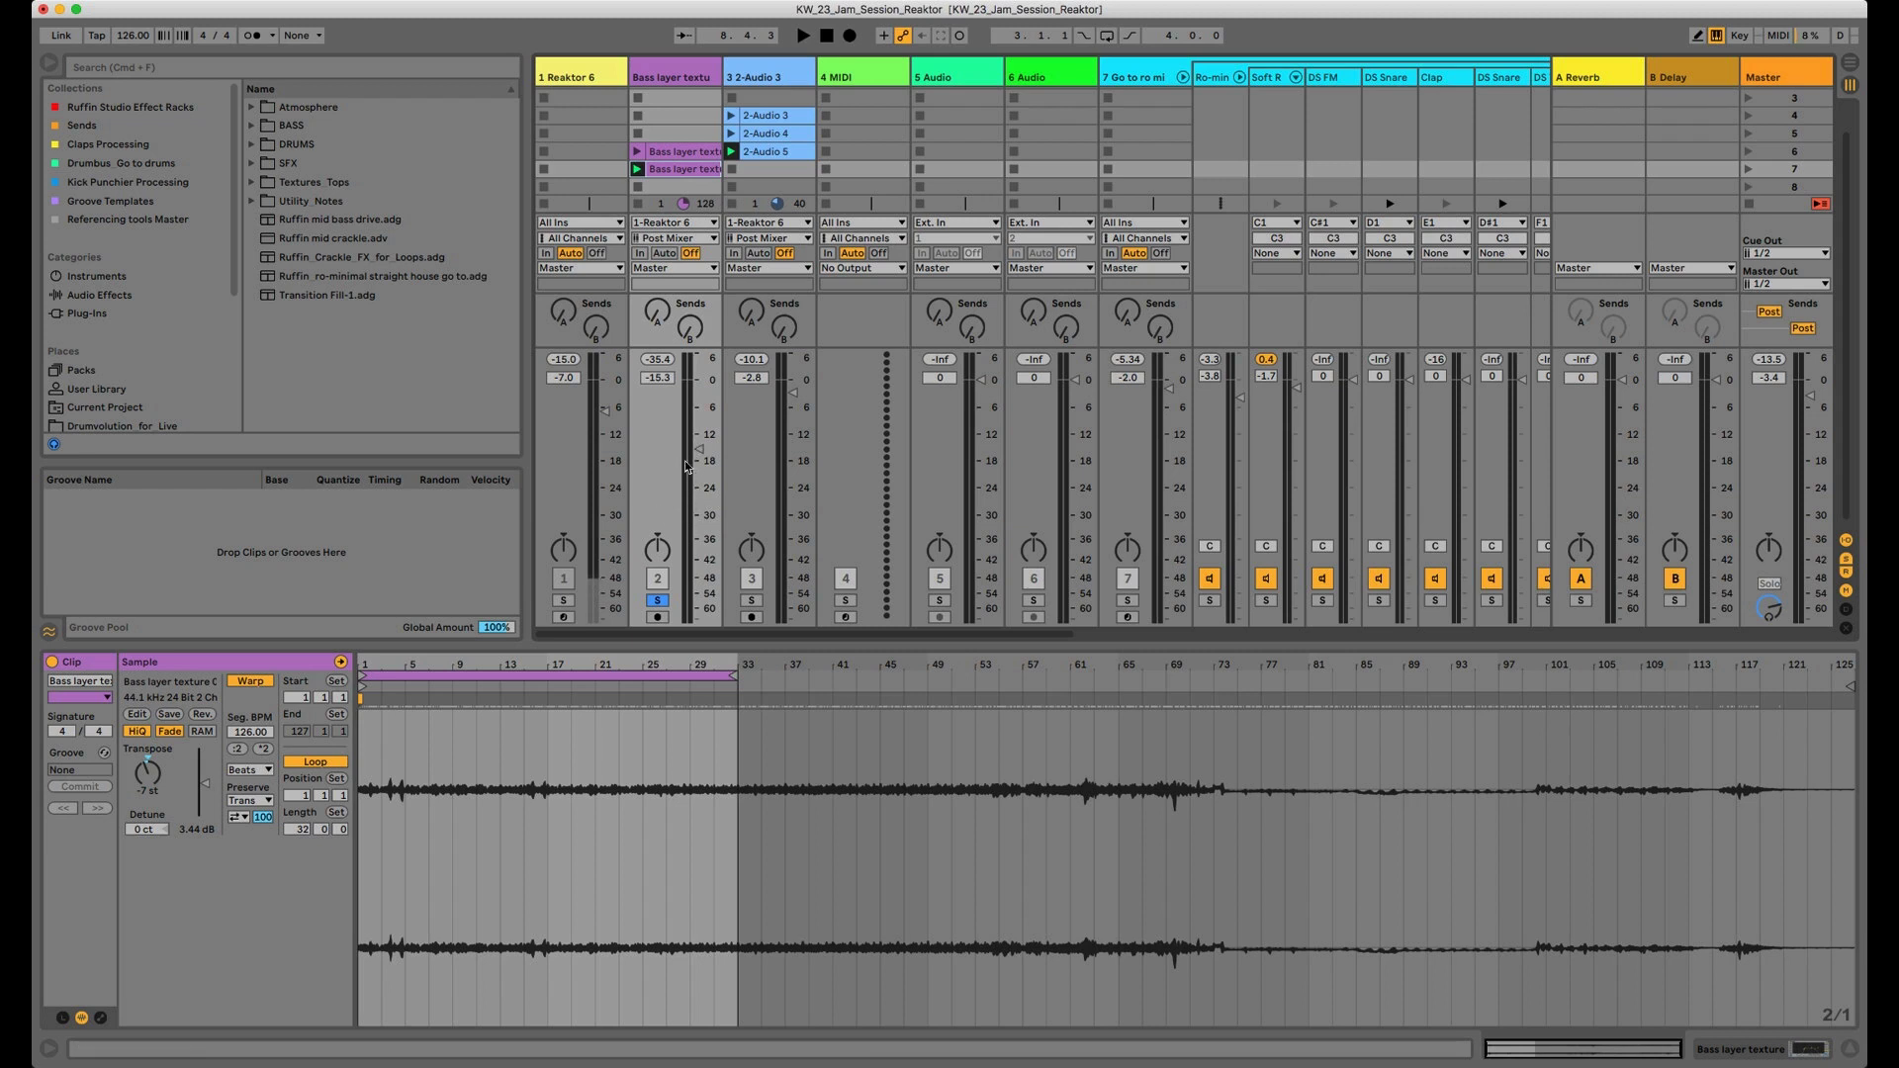
Ride the Bass layer texture track's volume during playback, settling around -10.7 dB
key(space)
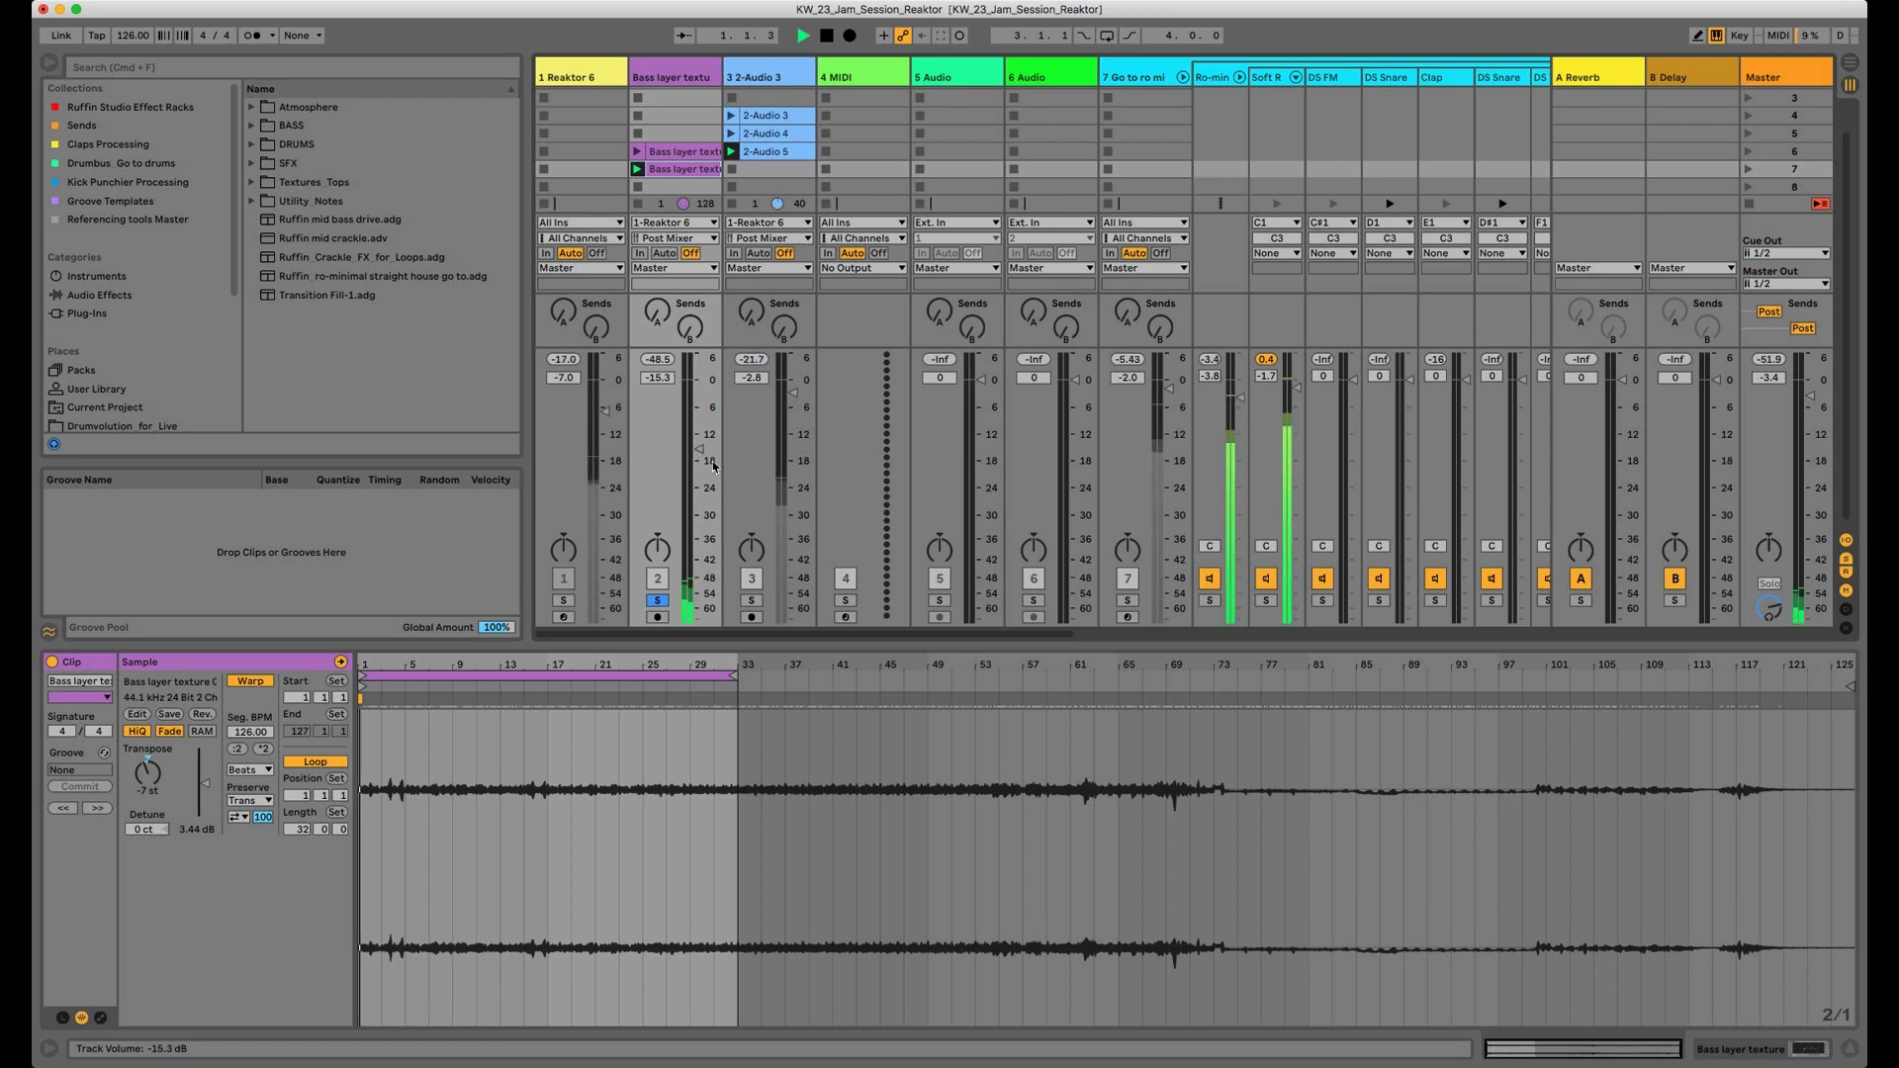
drag(700, 458, 693, 448)
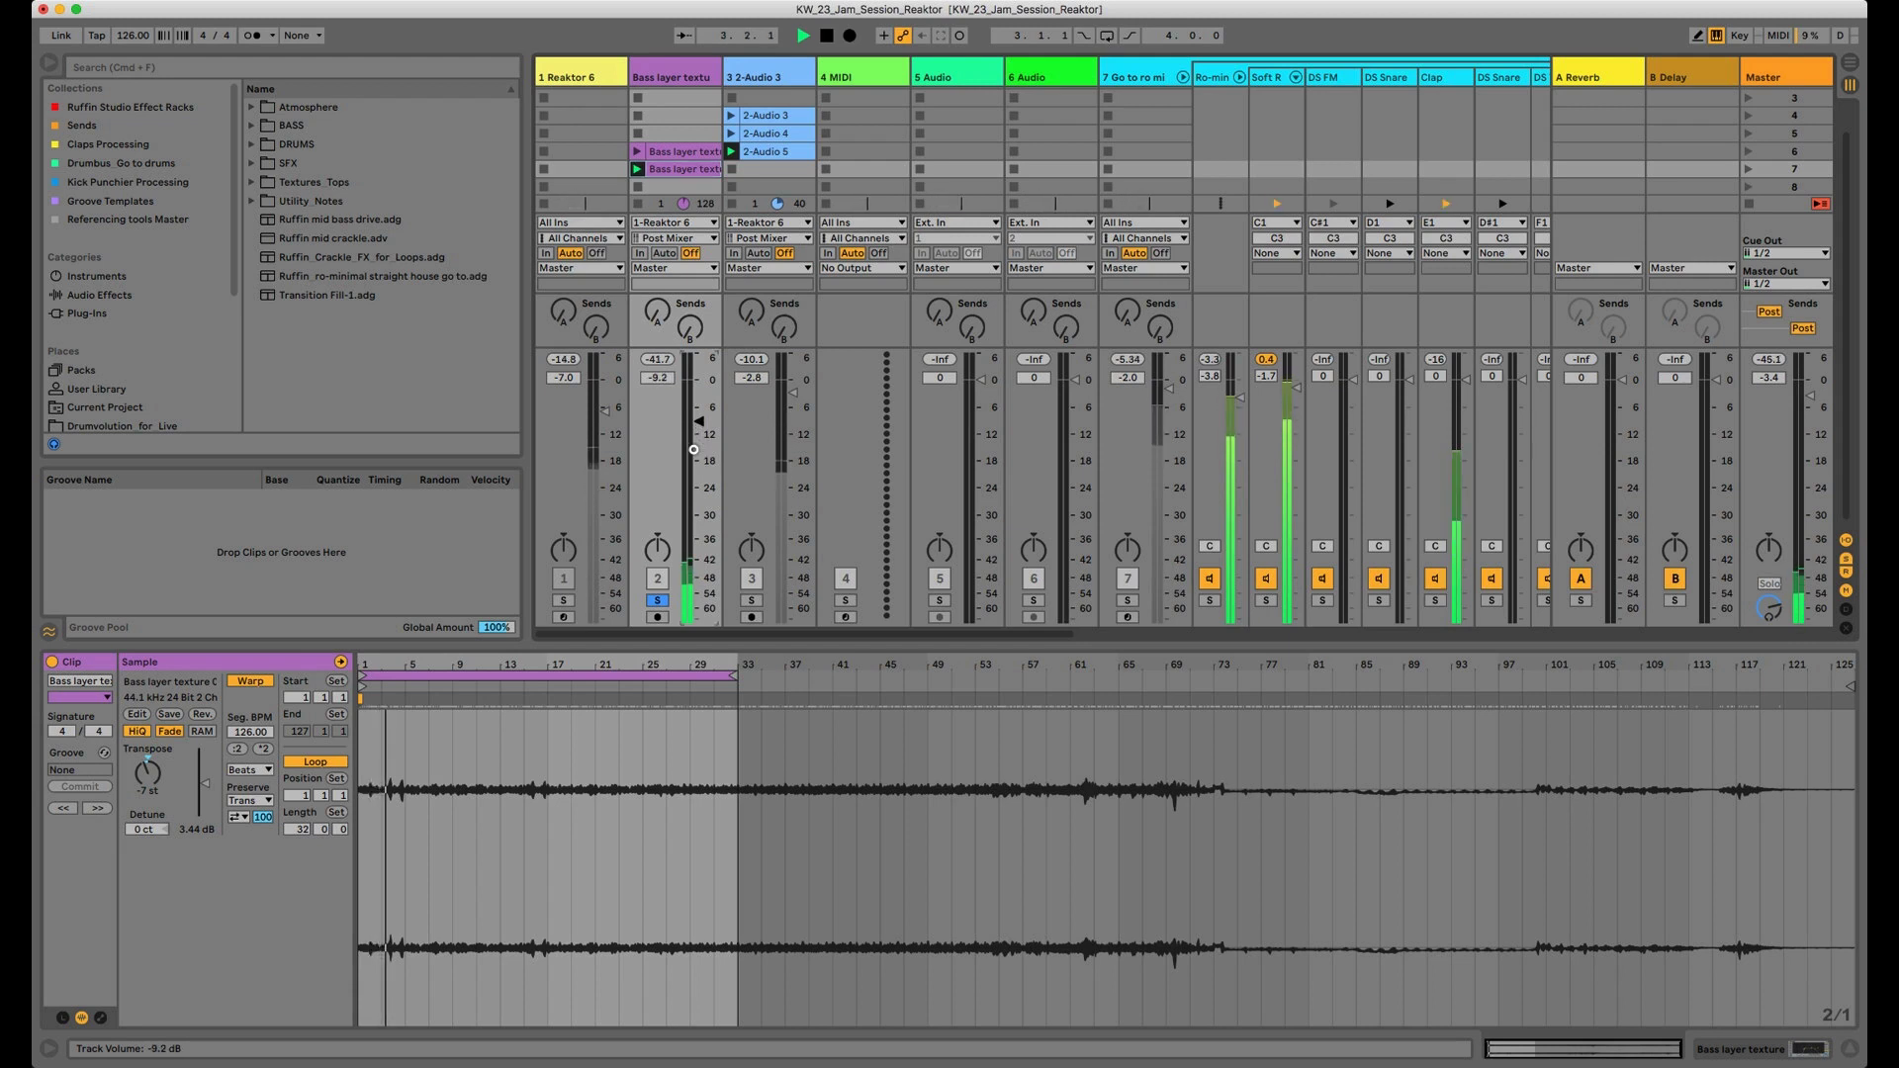
key(space)
click(698, 422)
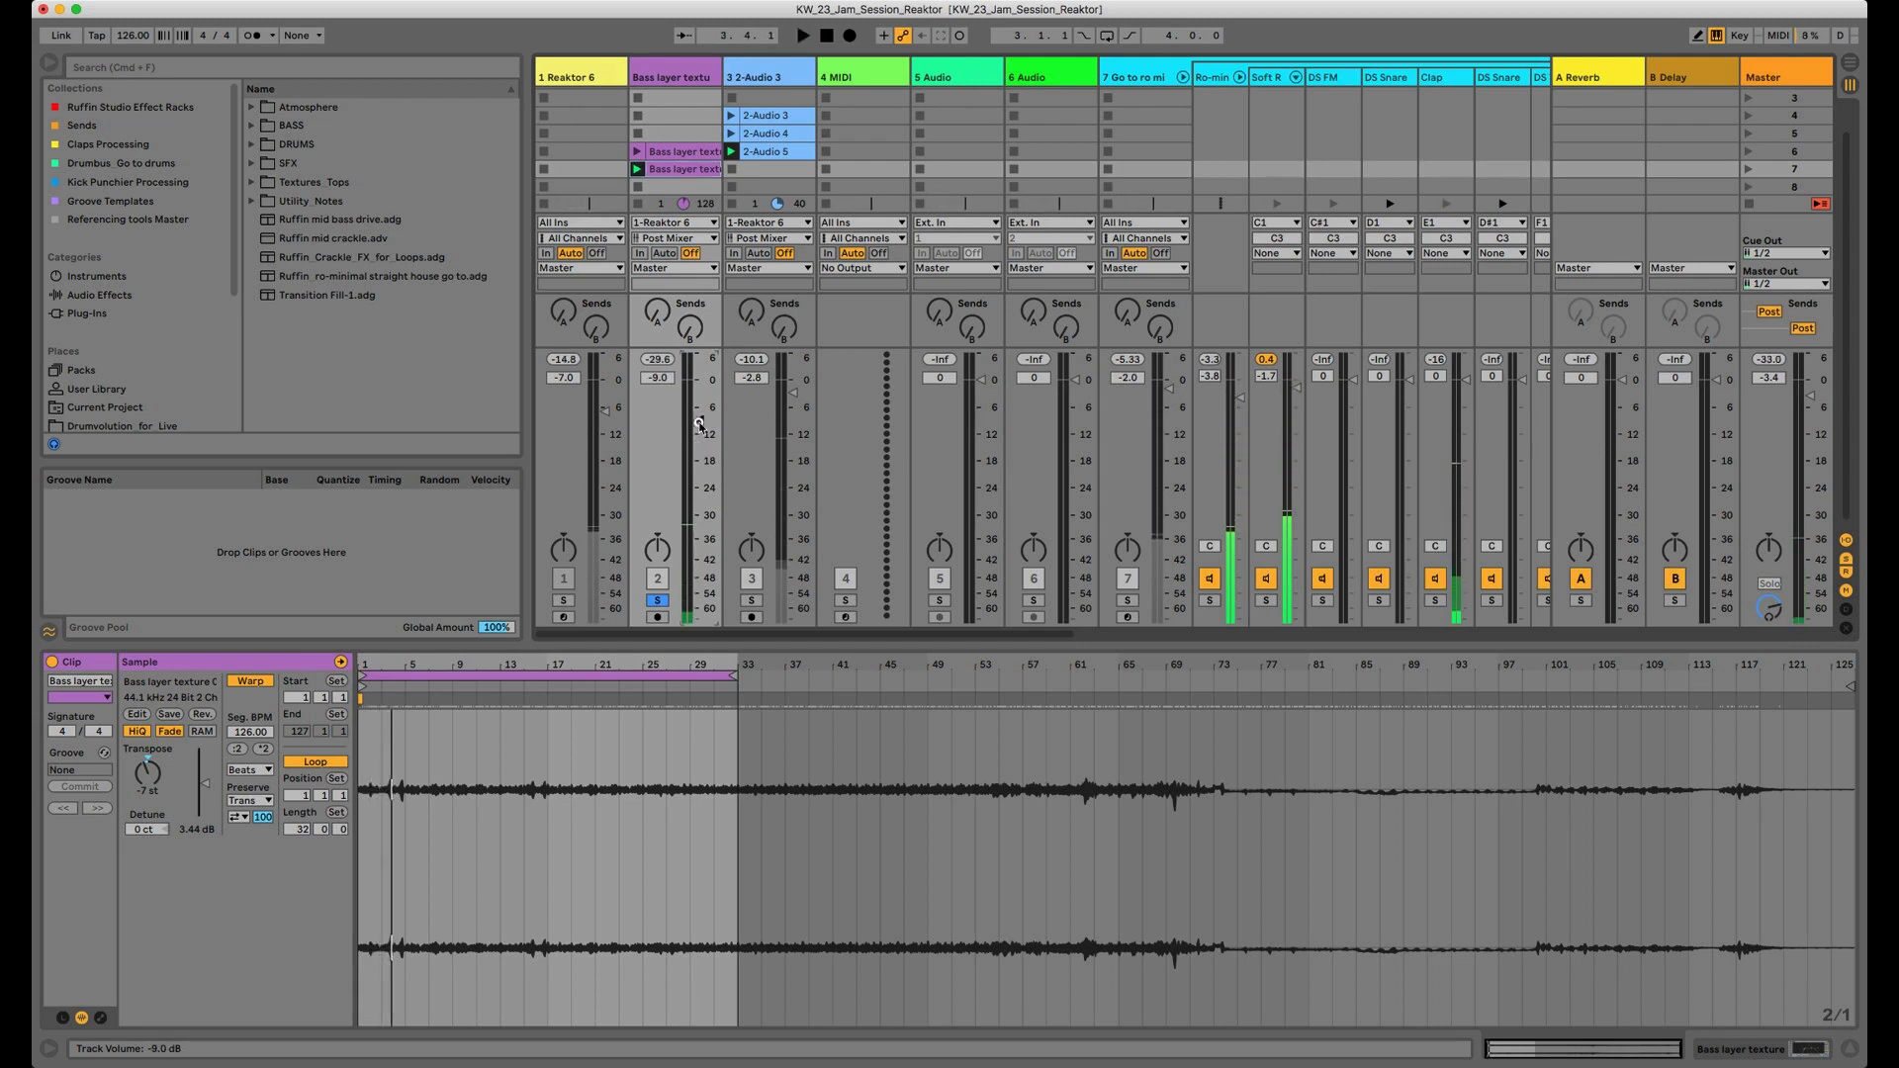
drag(698, 422, 693, 432)
key(space)
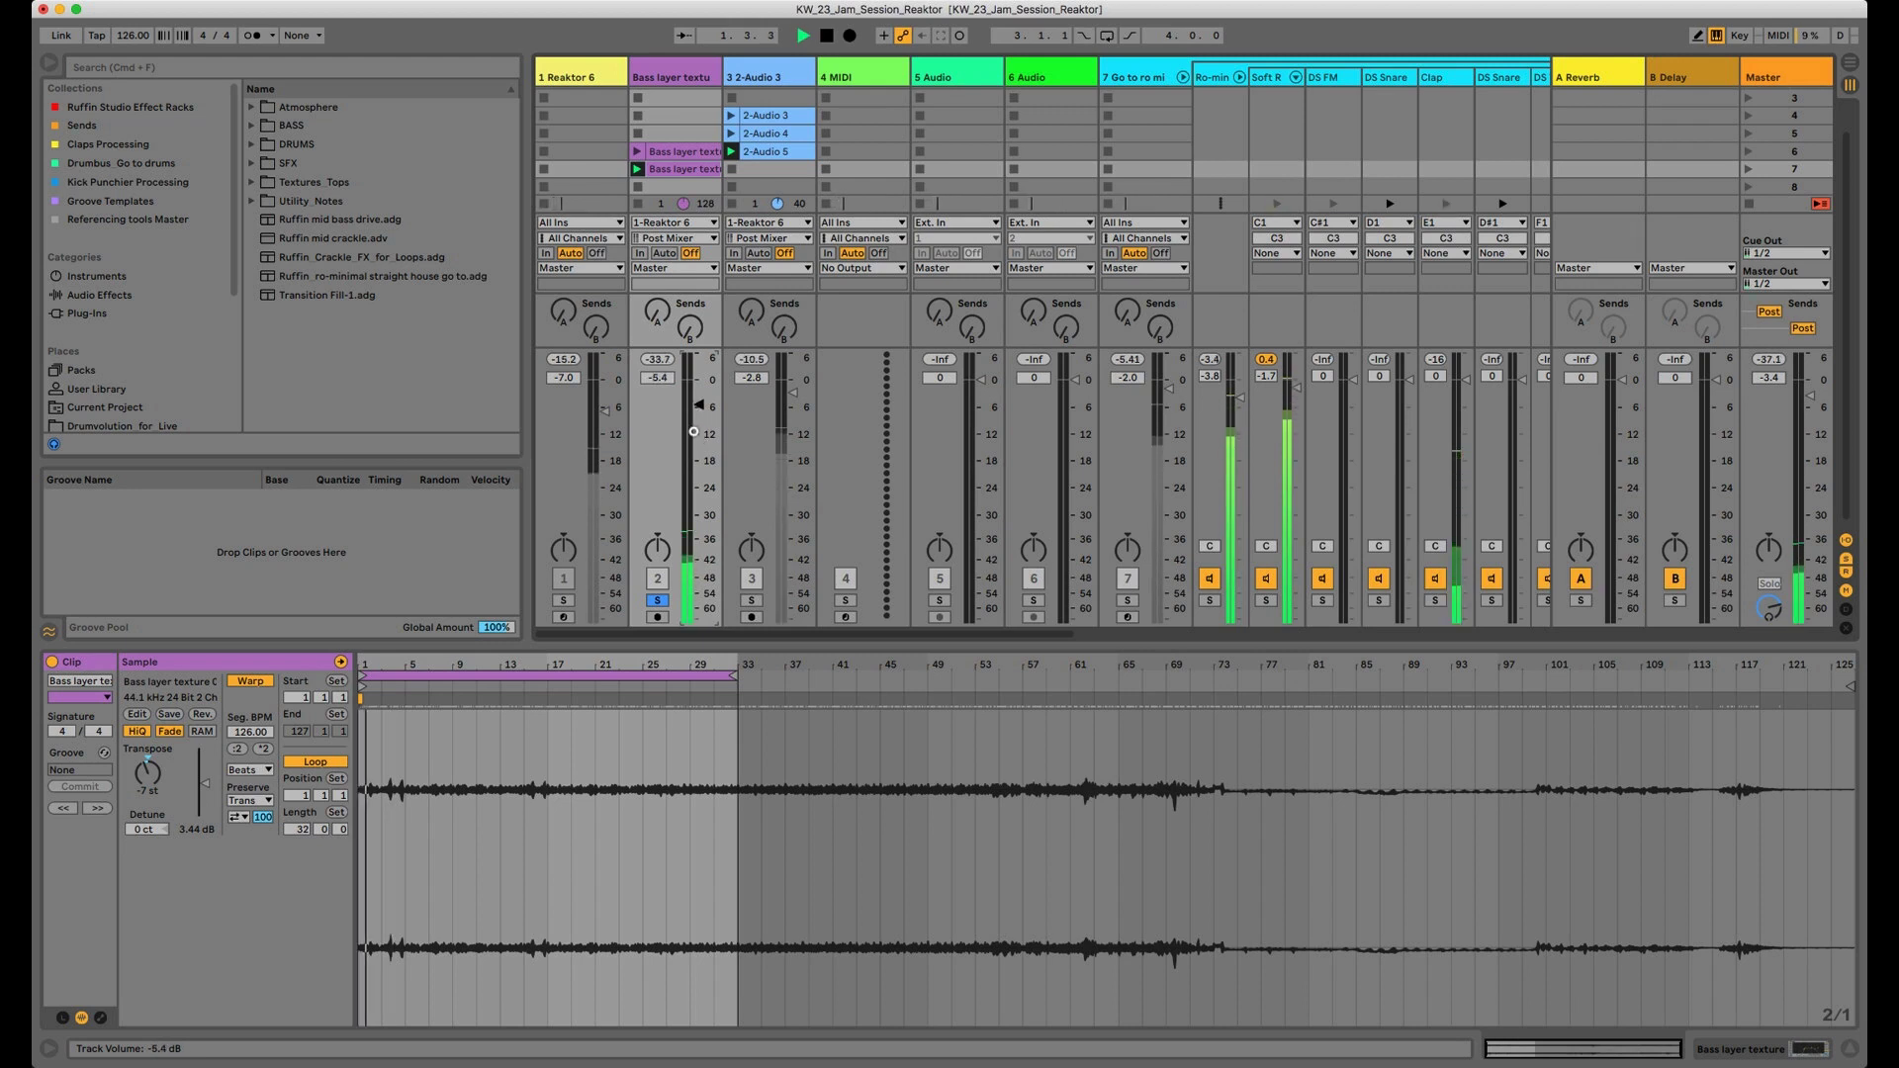
click(693, 431)
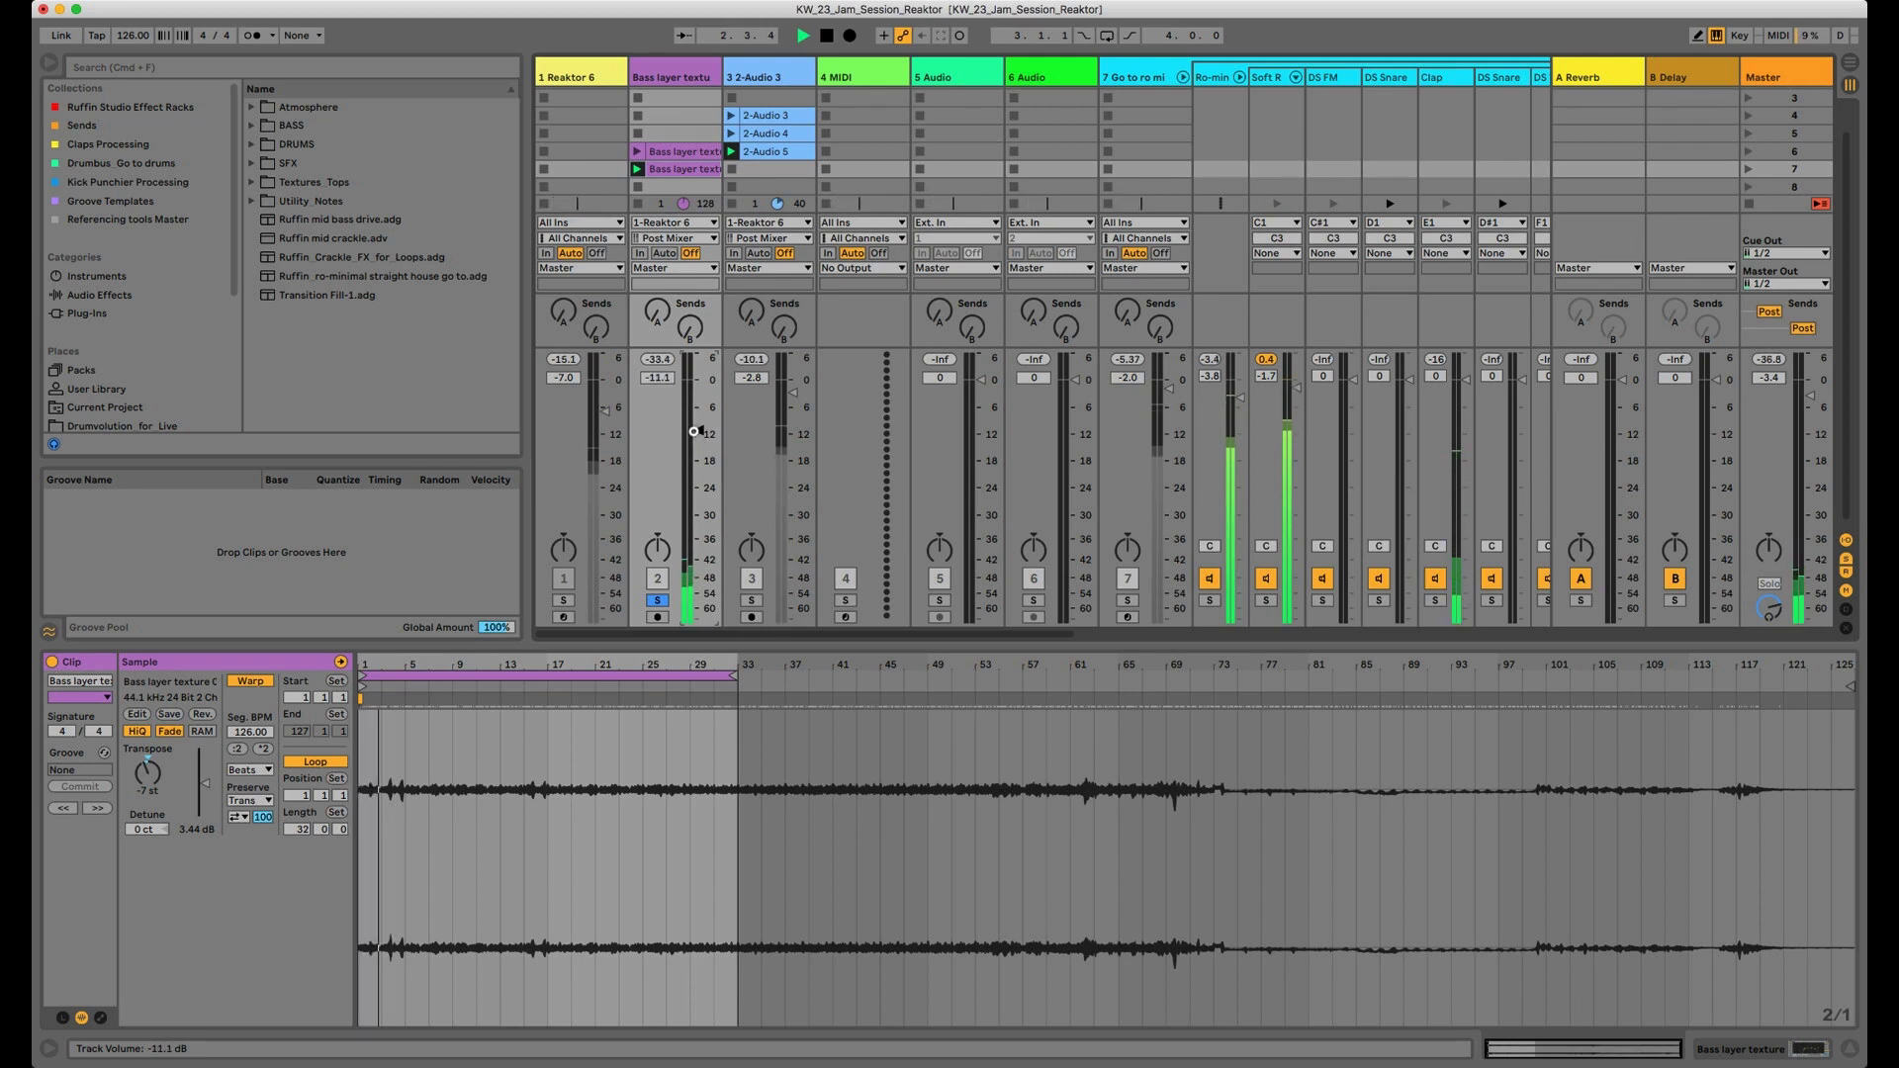
drag(693, 431, 693, 428)
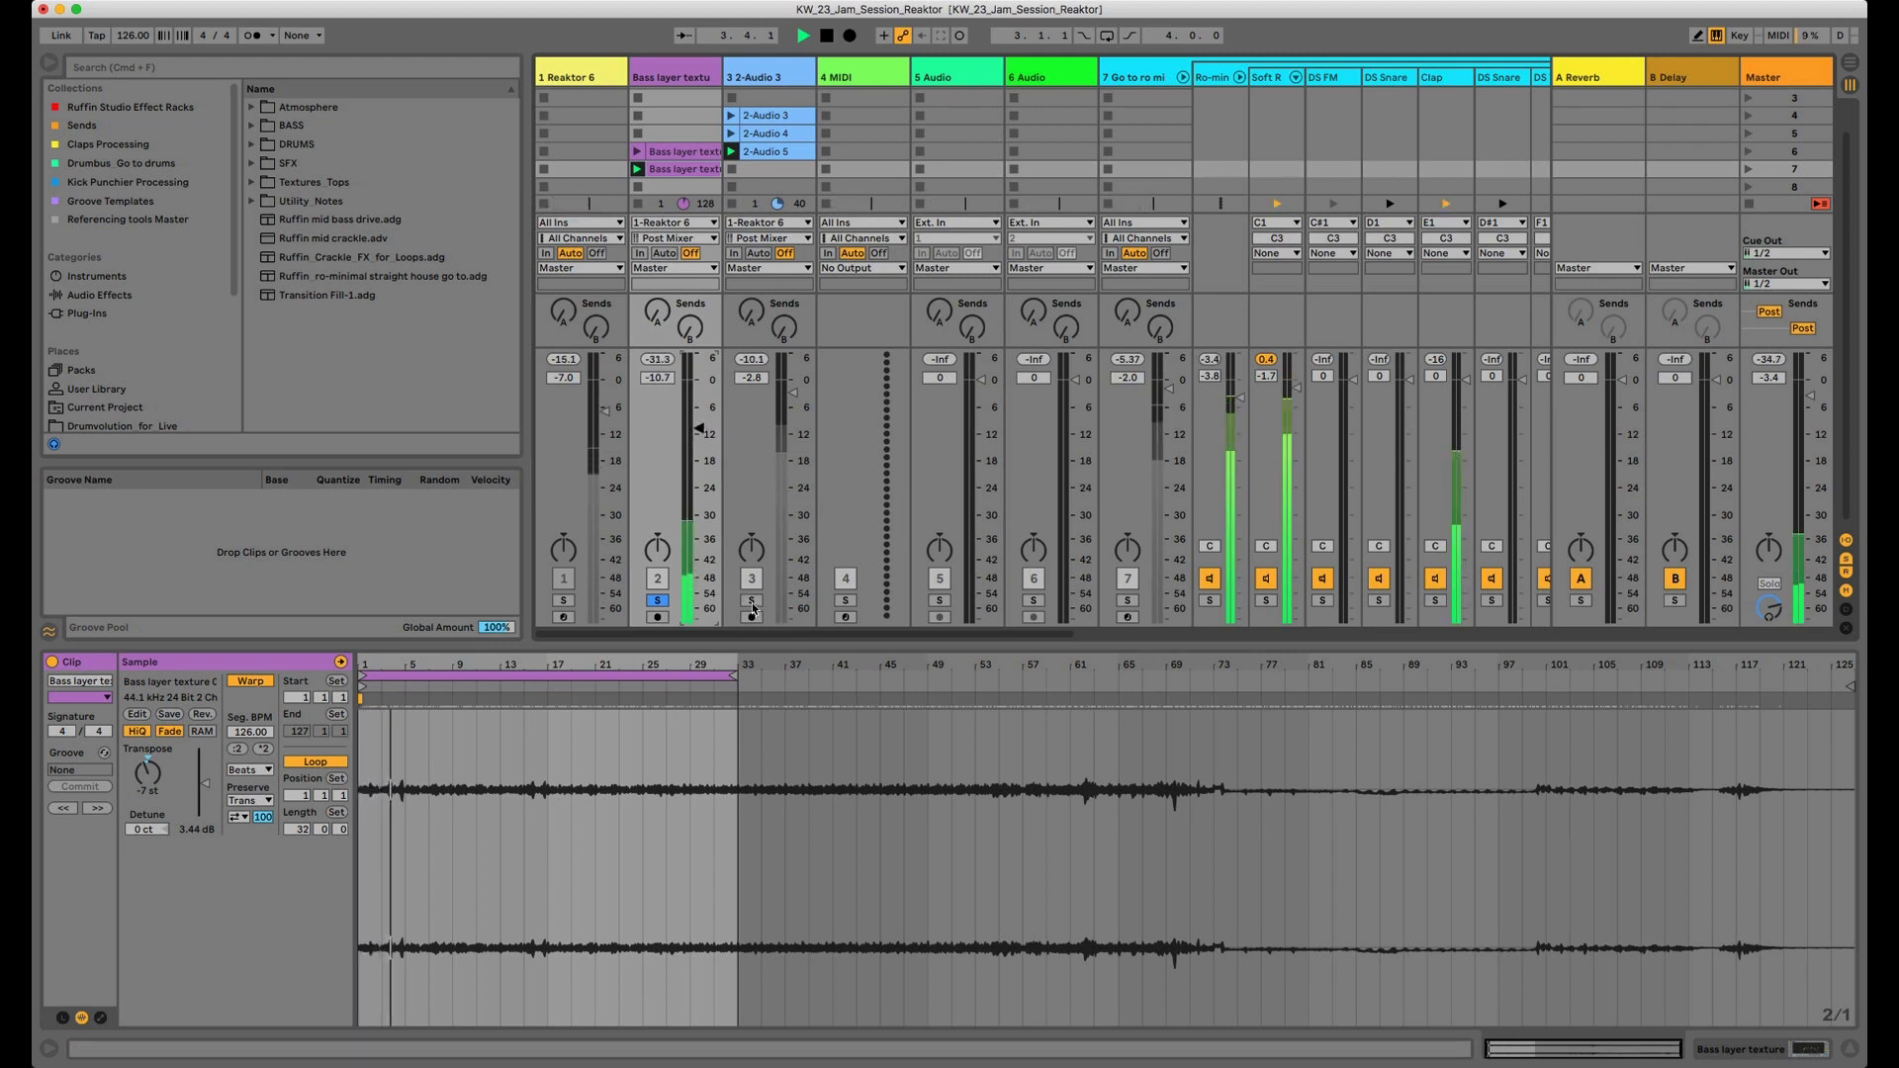
Briefly solo track 3, raise track 2's volume, toggle its activator off and on, then stop
click(751, 602)
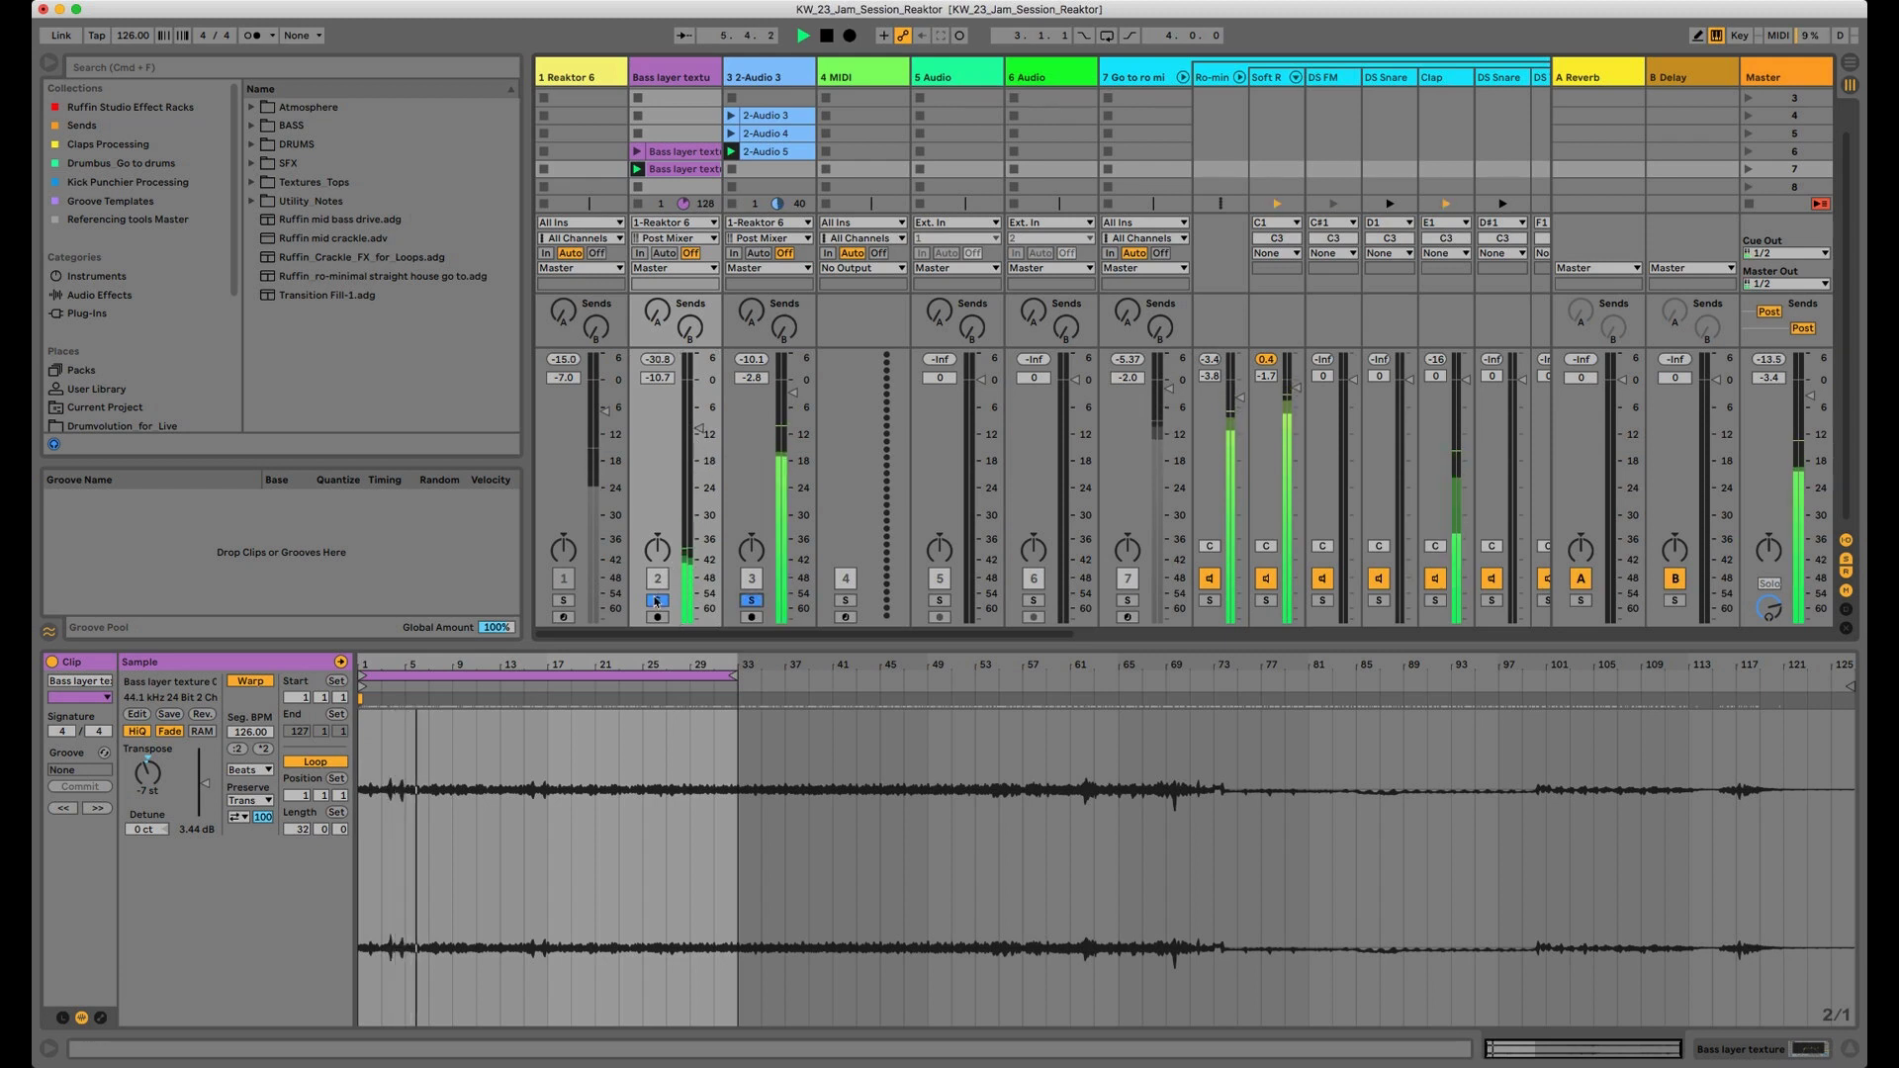
click(752, 600)
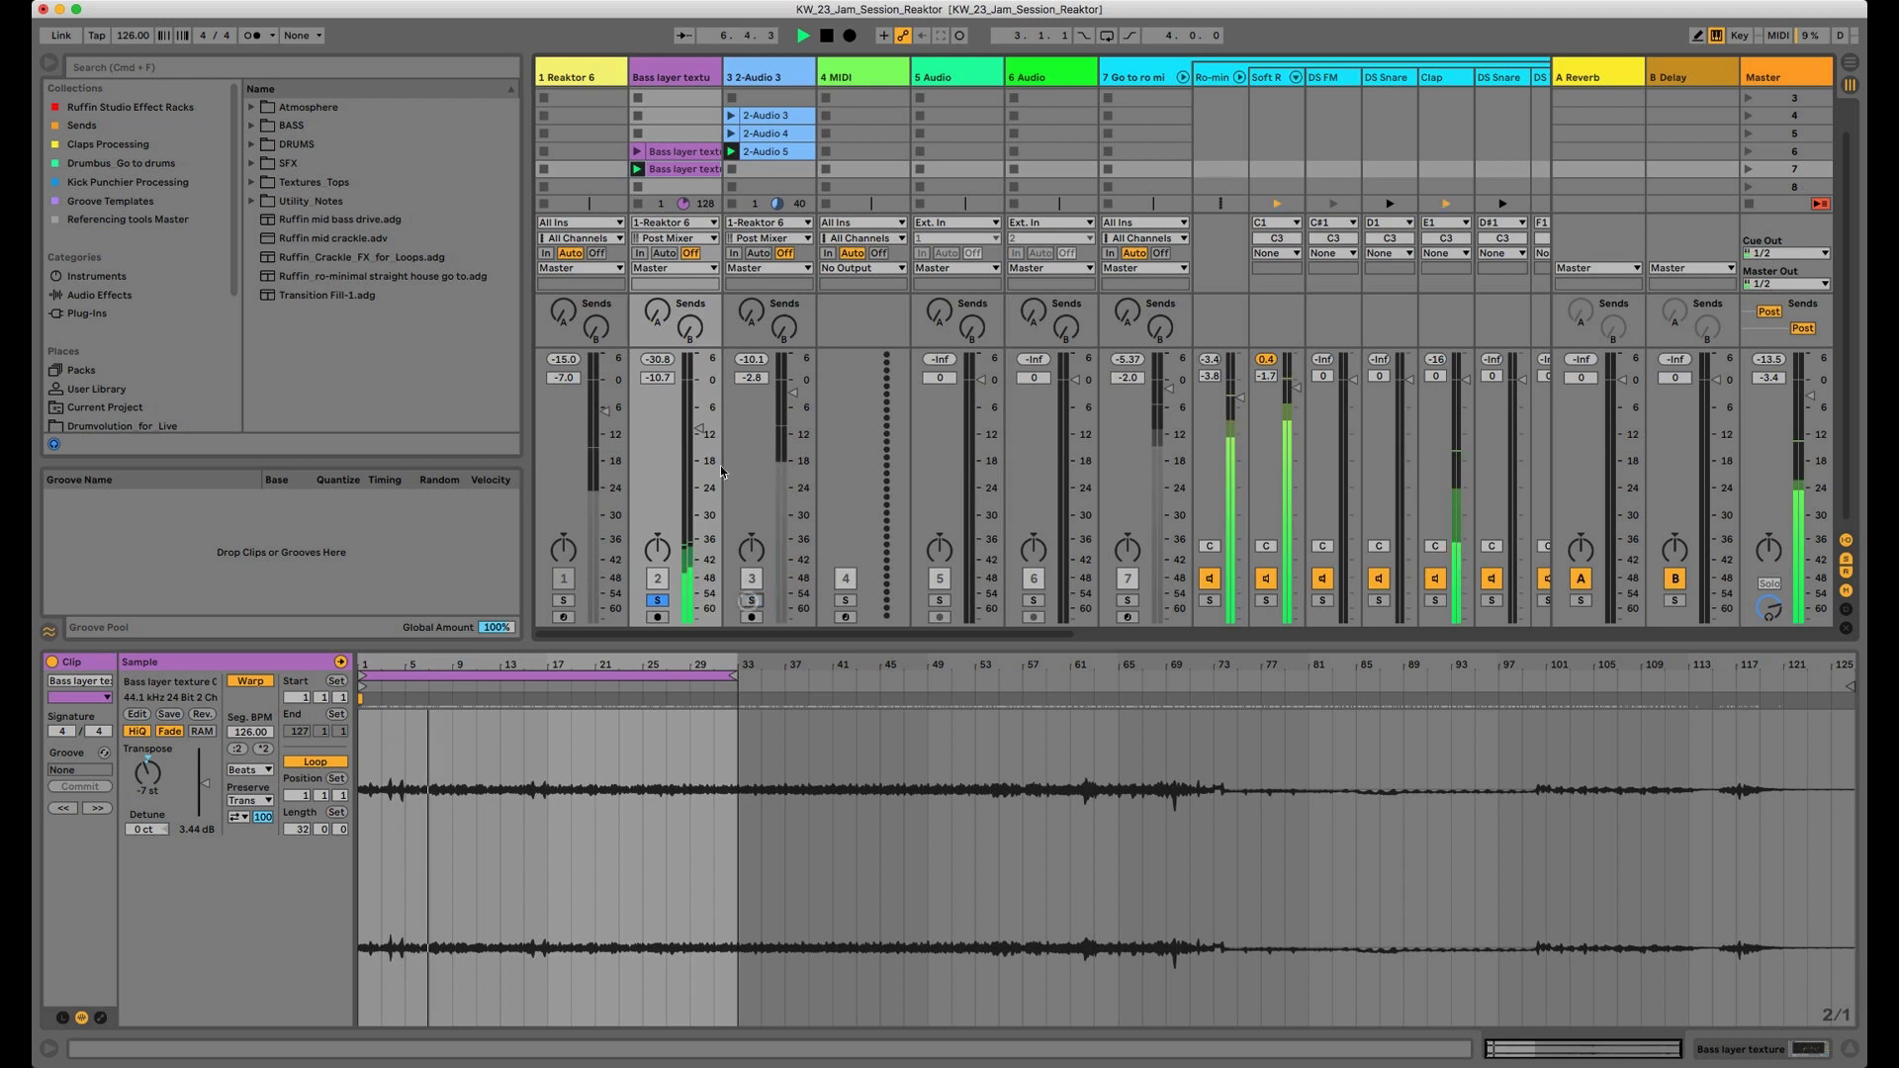
mouse_move(695, 447)
mouse_down()
mouse_move(693, 430)
mouse_move(699, 457)
mouse_up()
click(660, 579)
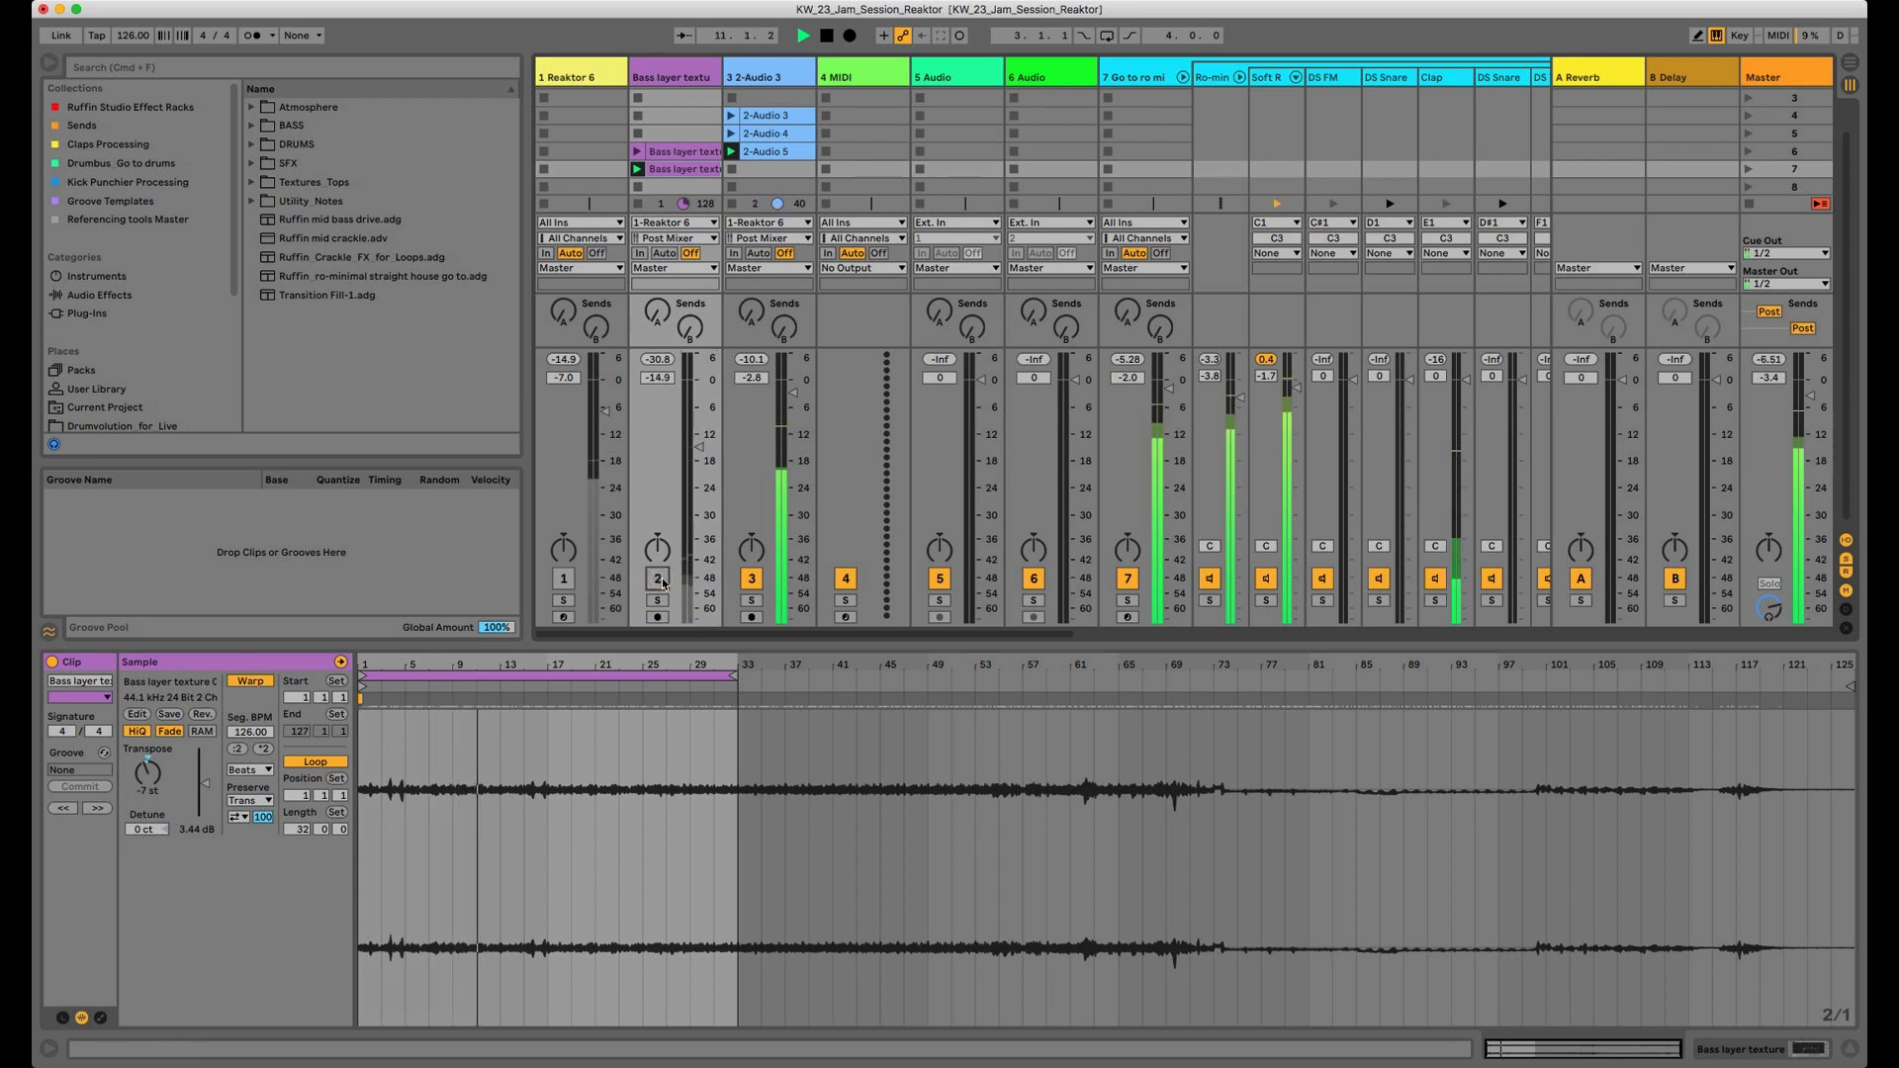
click(660, 579)
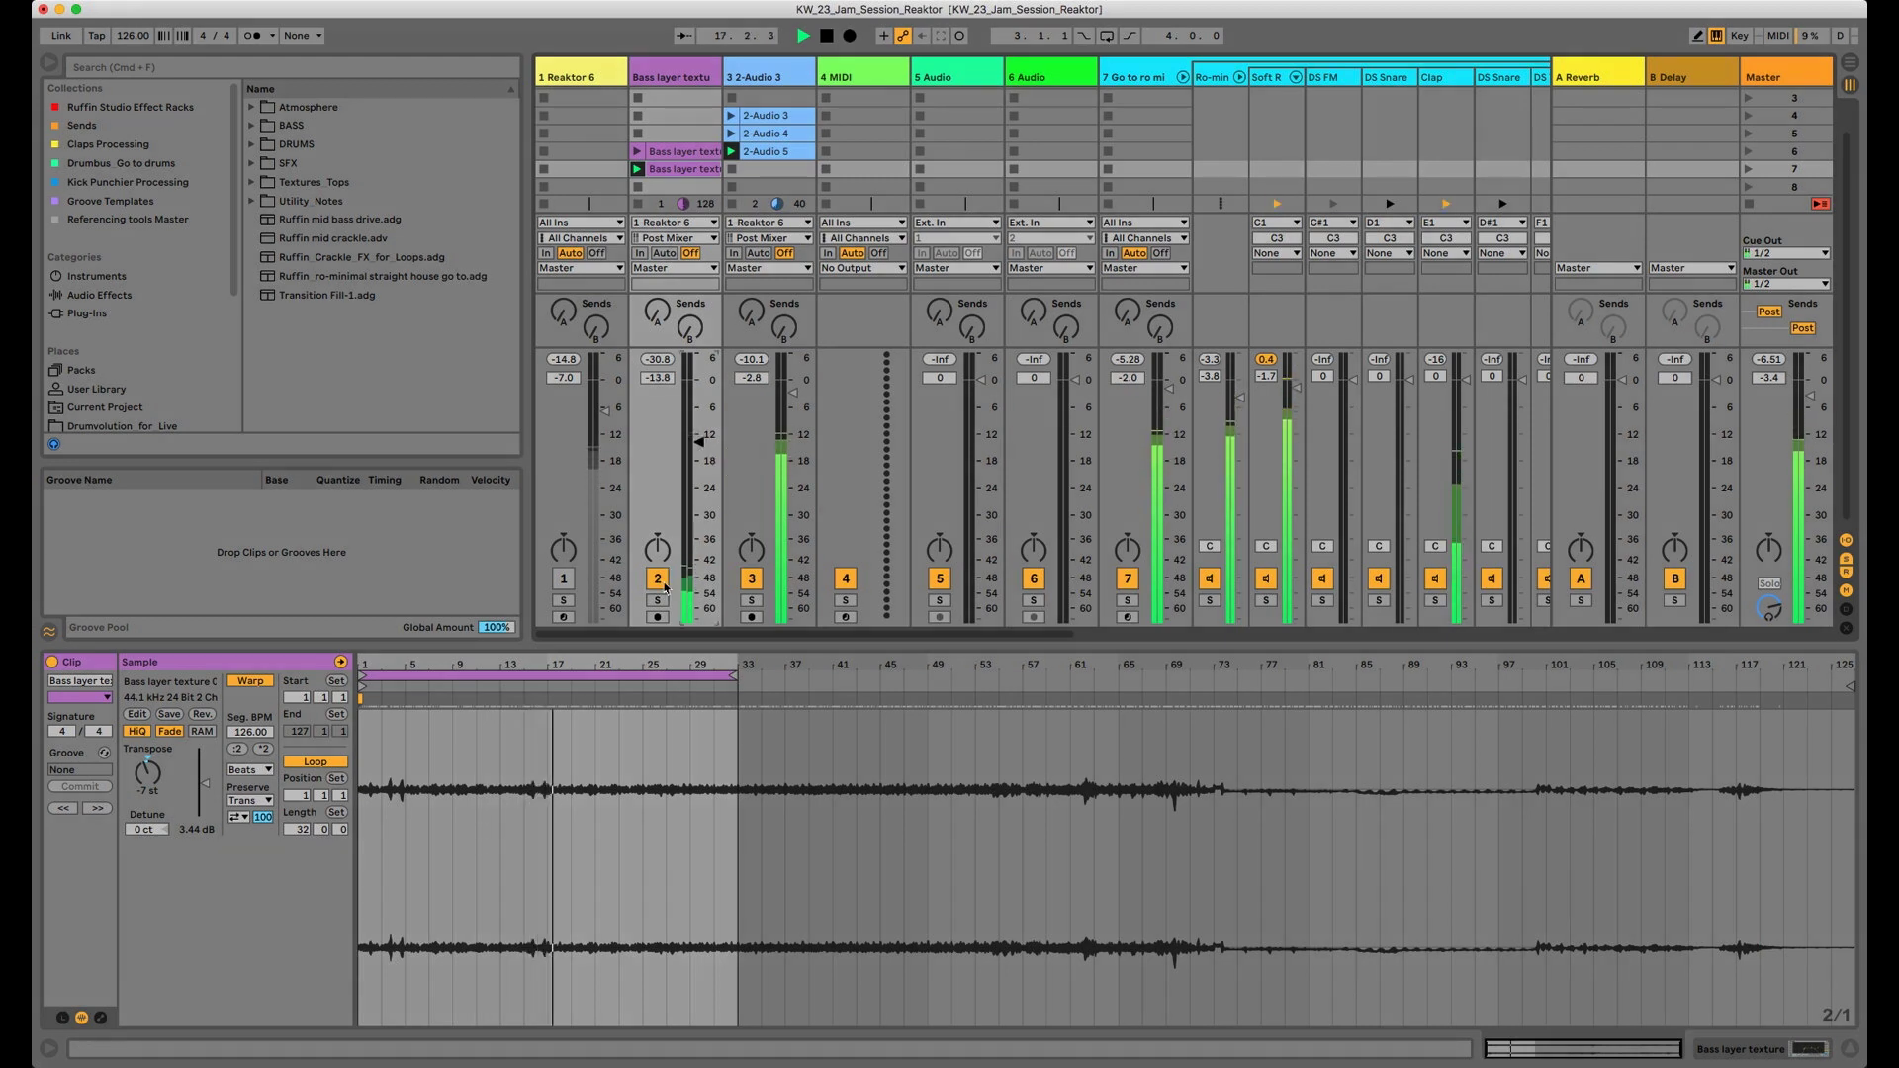
key(space)
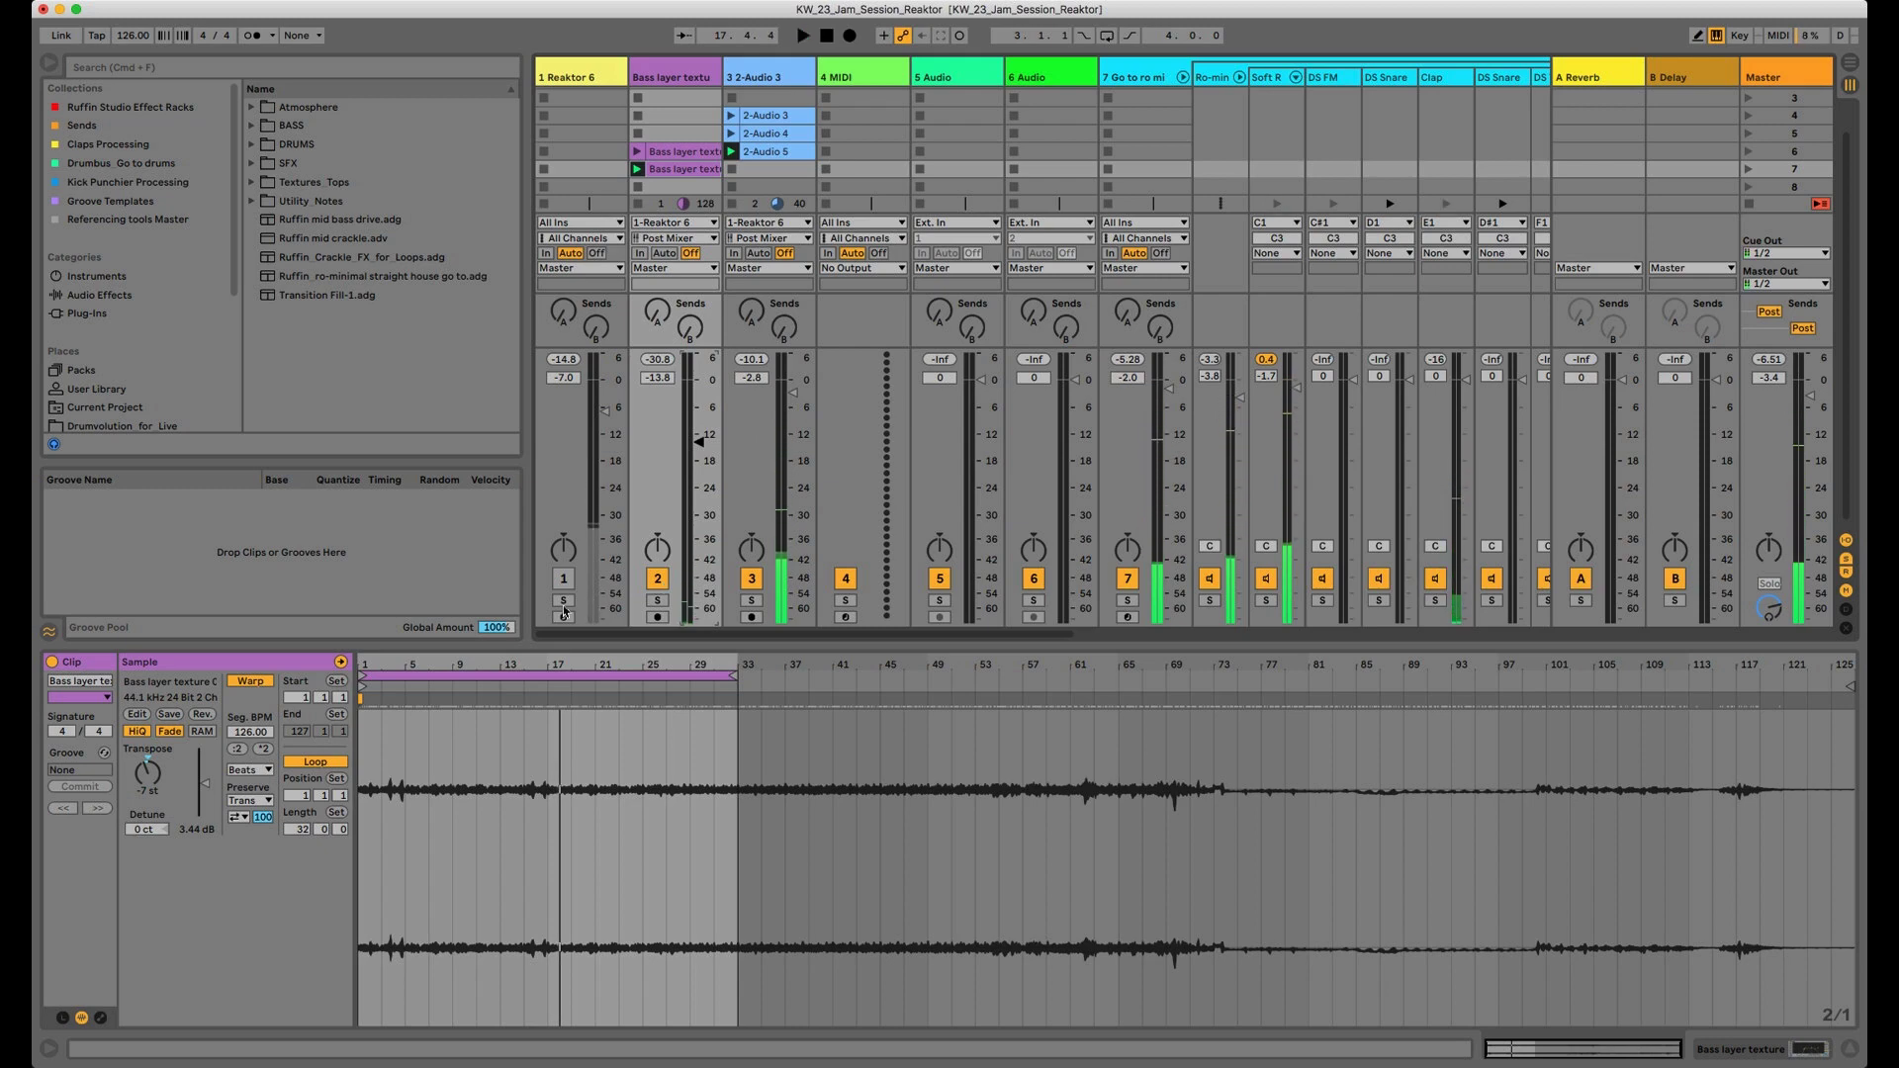
Solo the Reaktor 6 track and open its plugin window, moved up-left to uncover the session
click(562, 600)
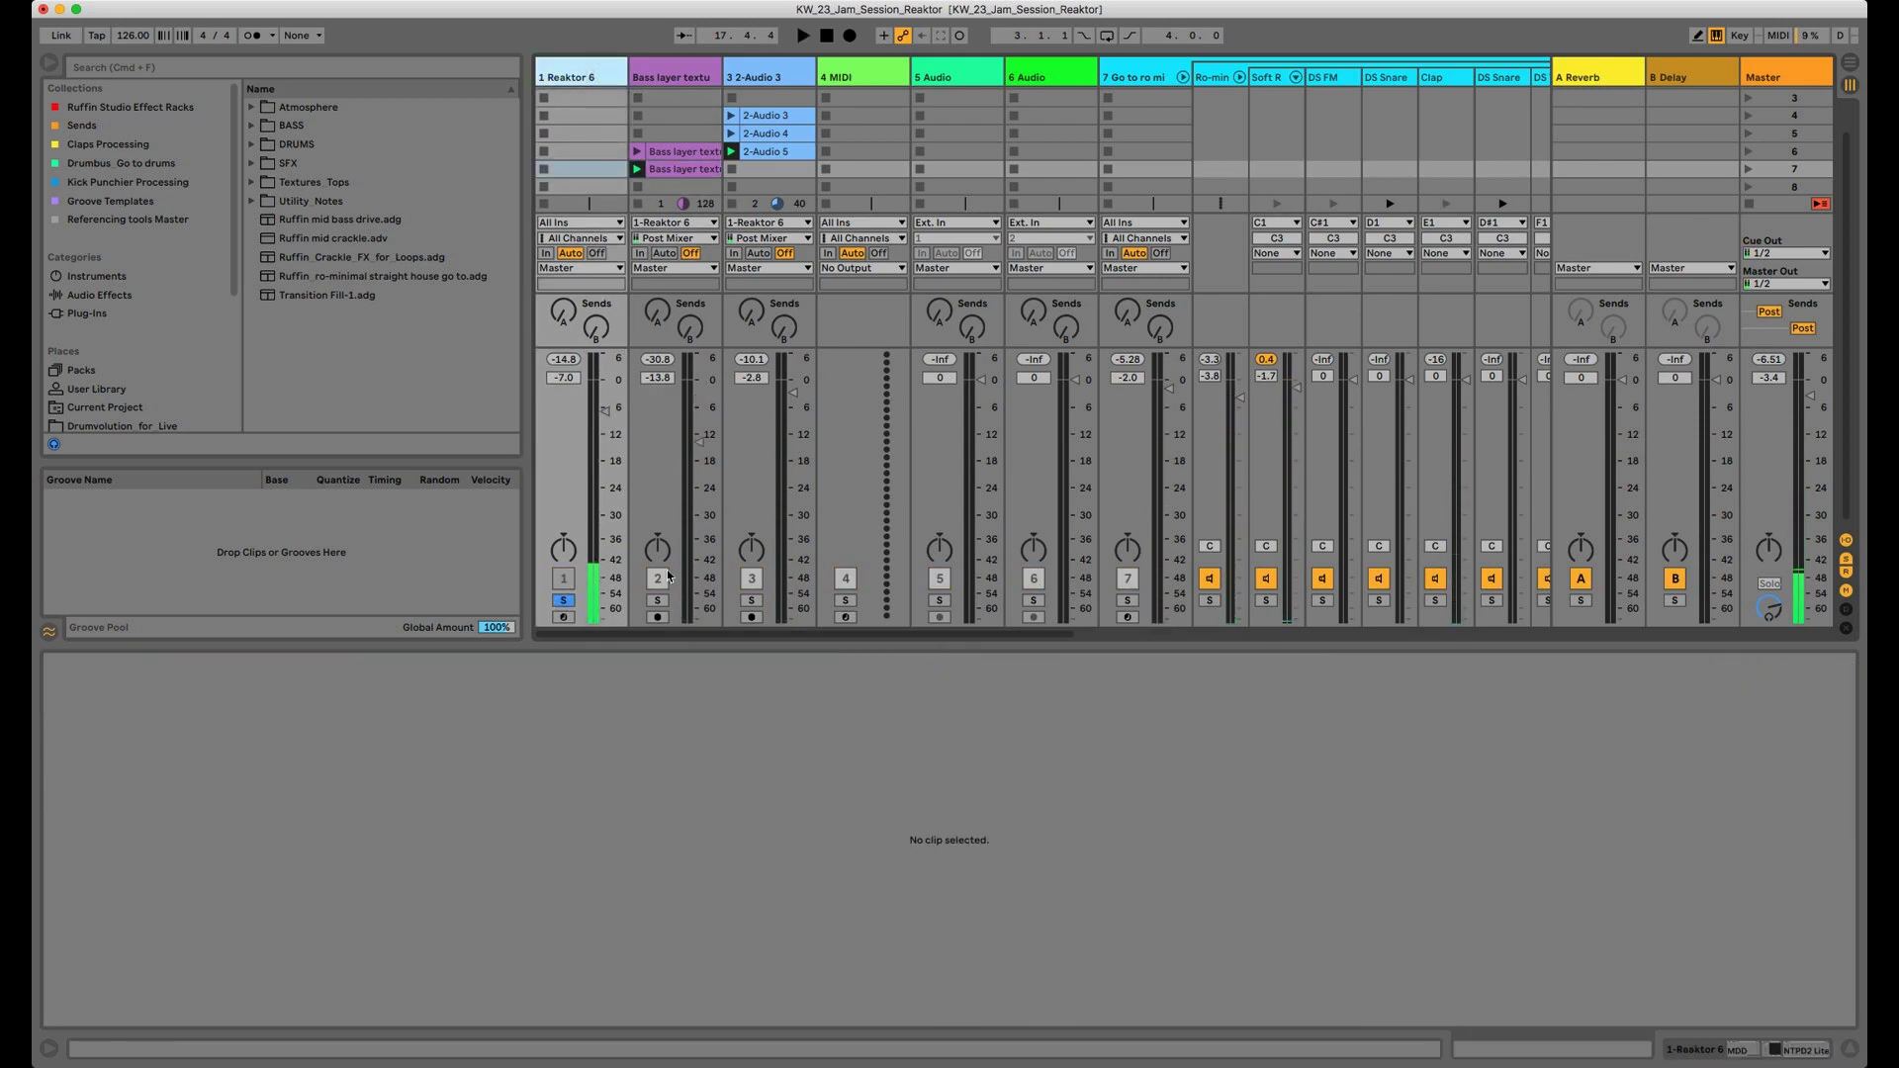
click(1693, 1049)
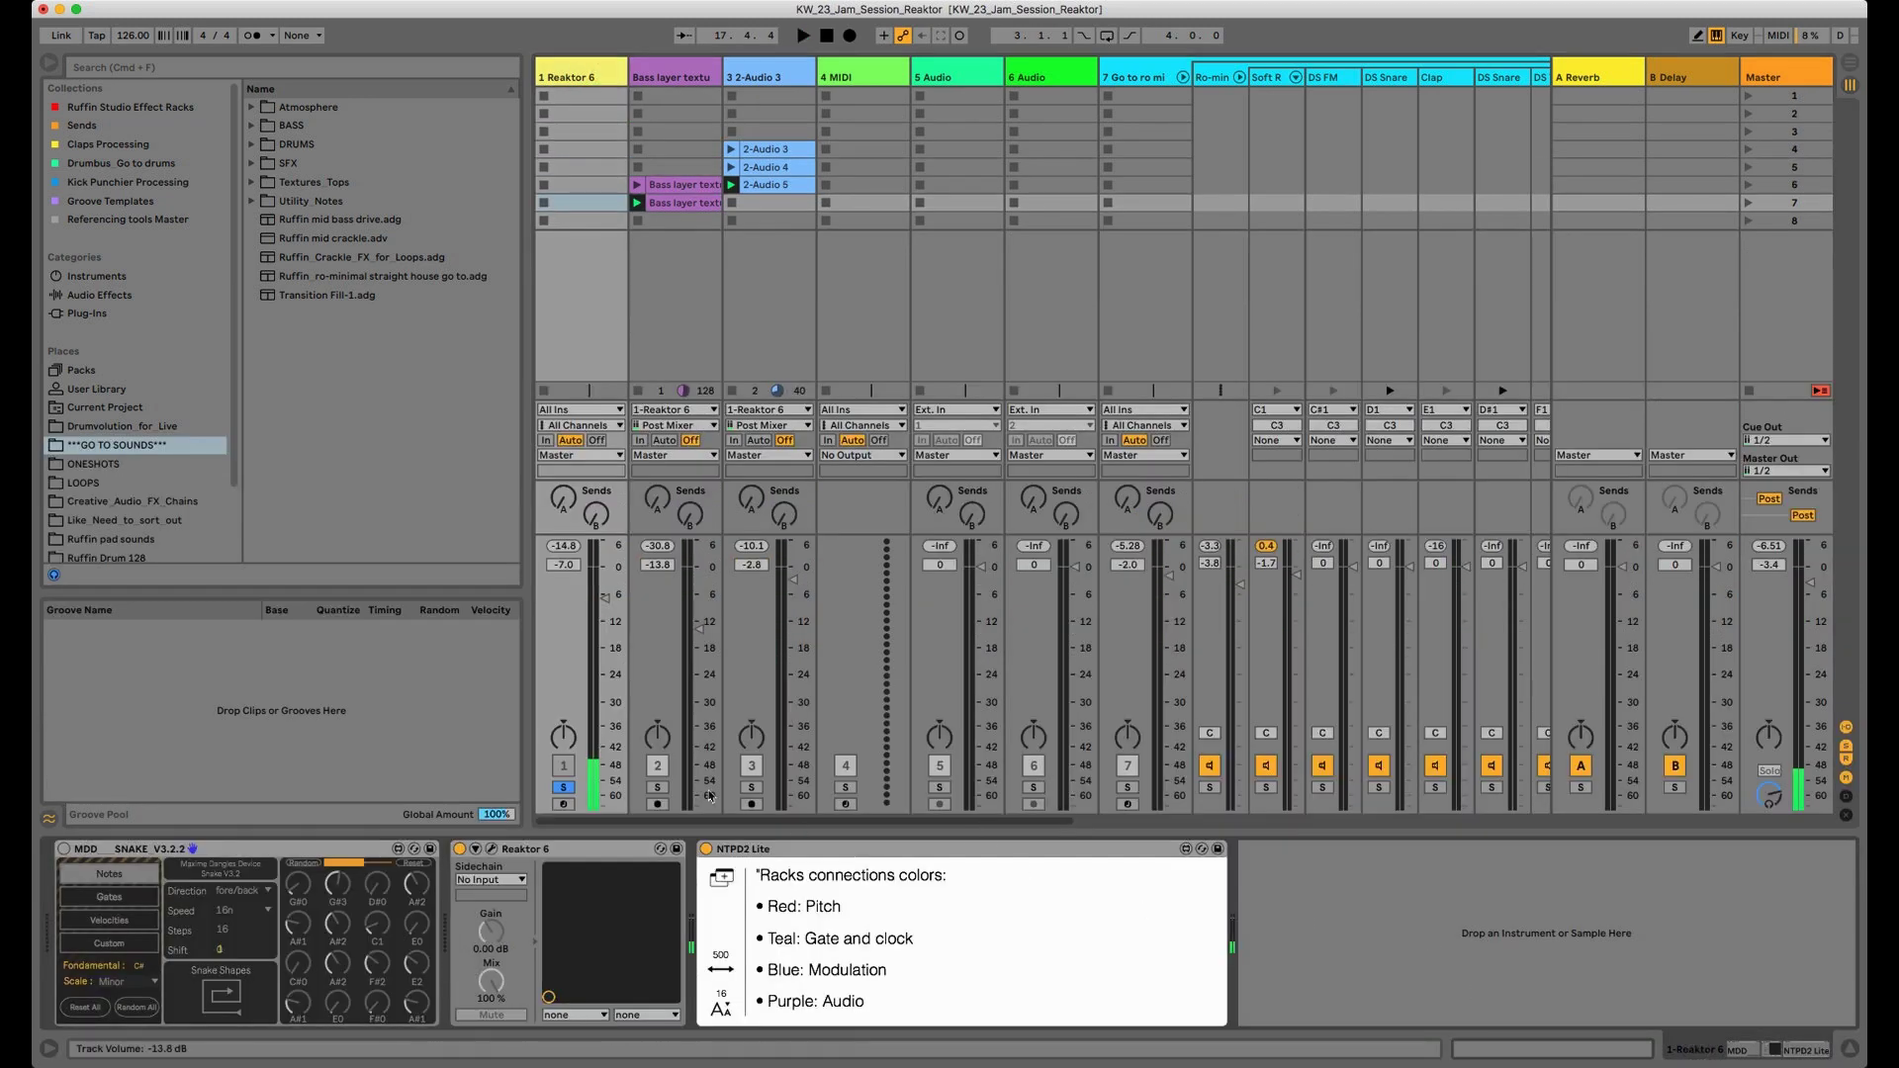
click(491, 848)
drag(948, 169, 738, 153)
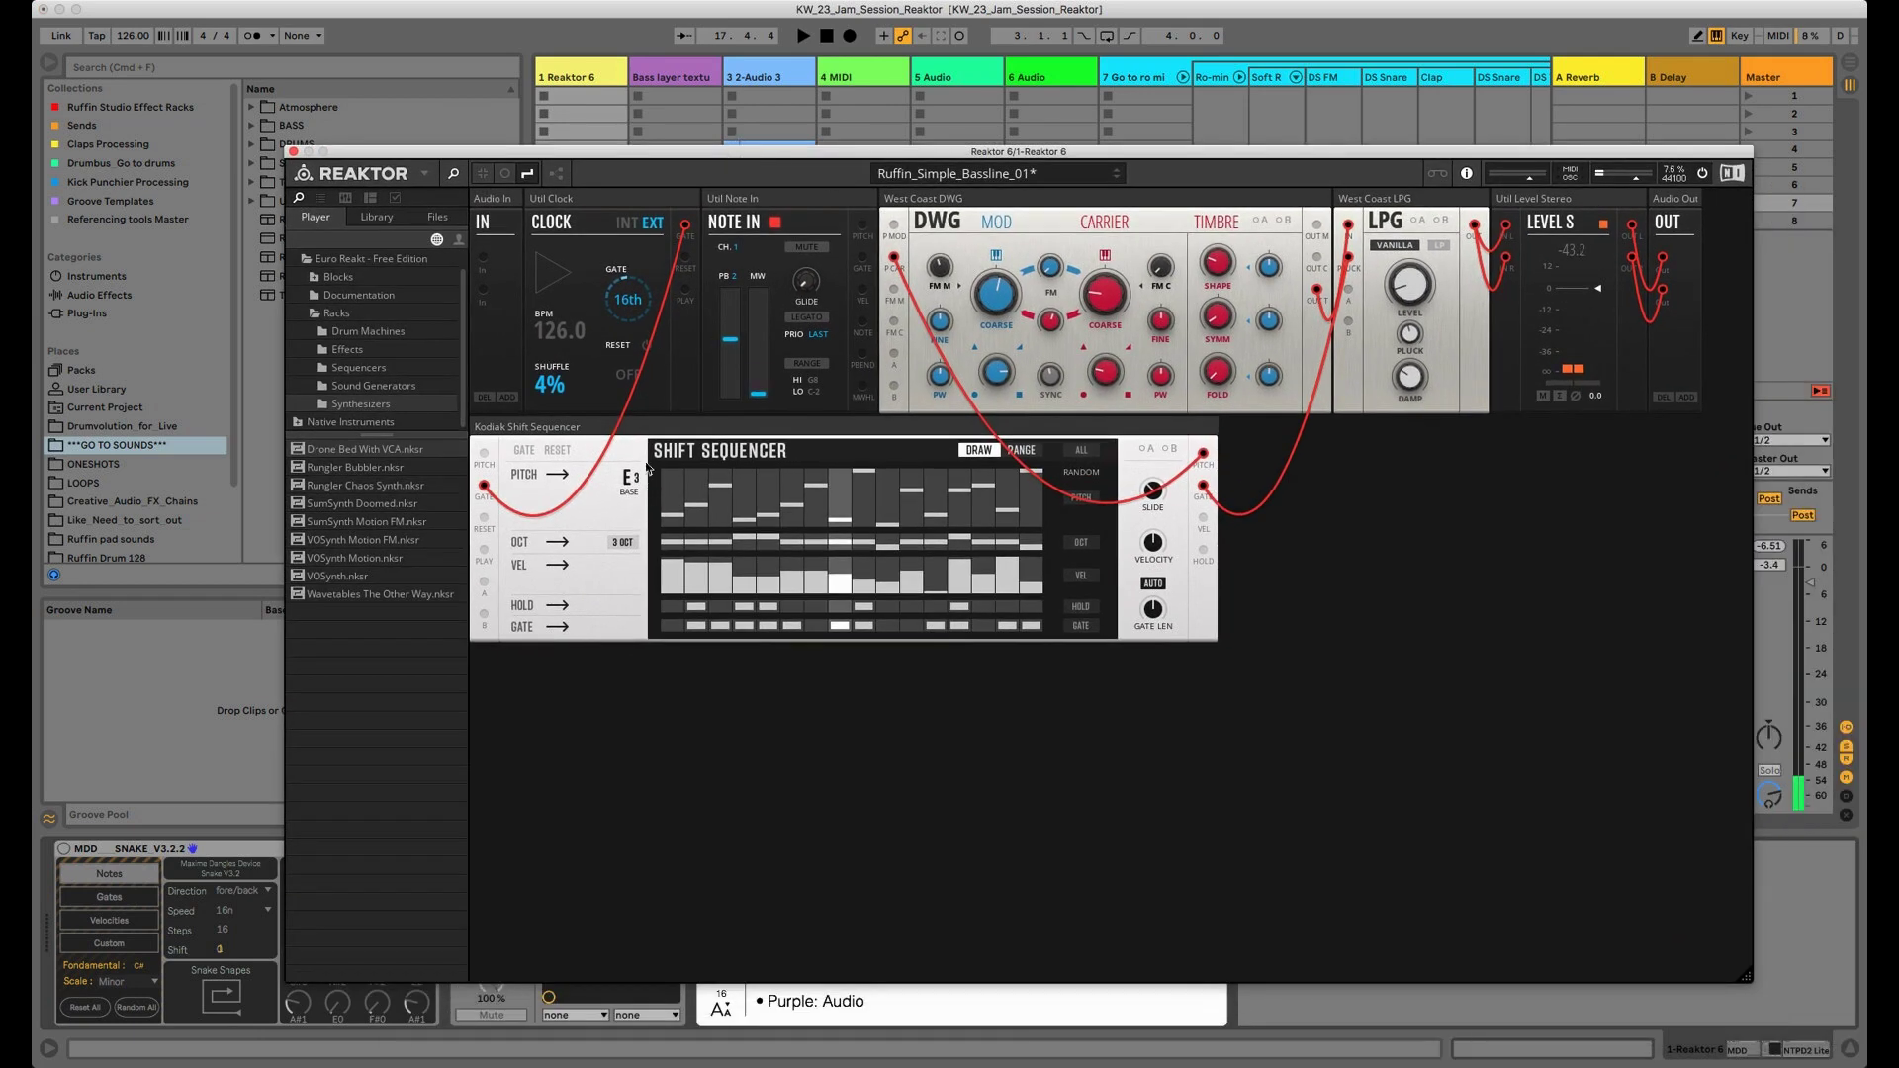
drag(819, 151, 785, 131)
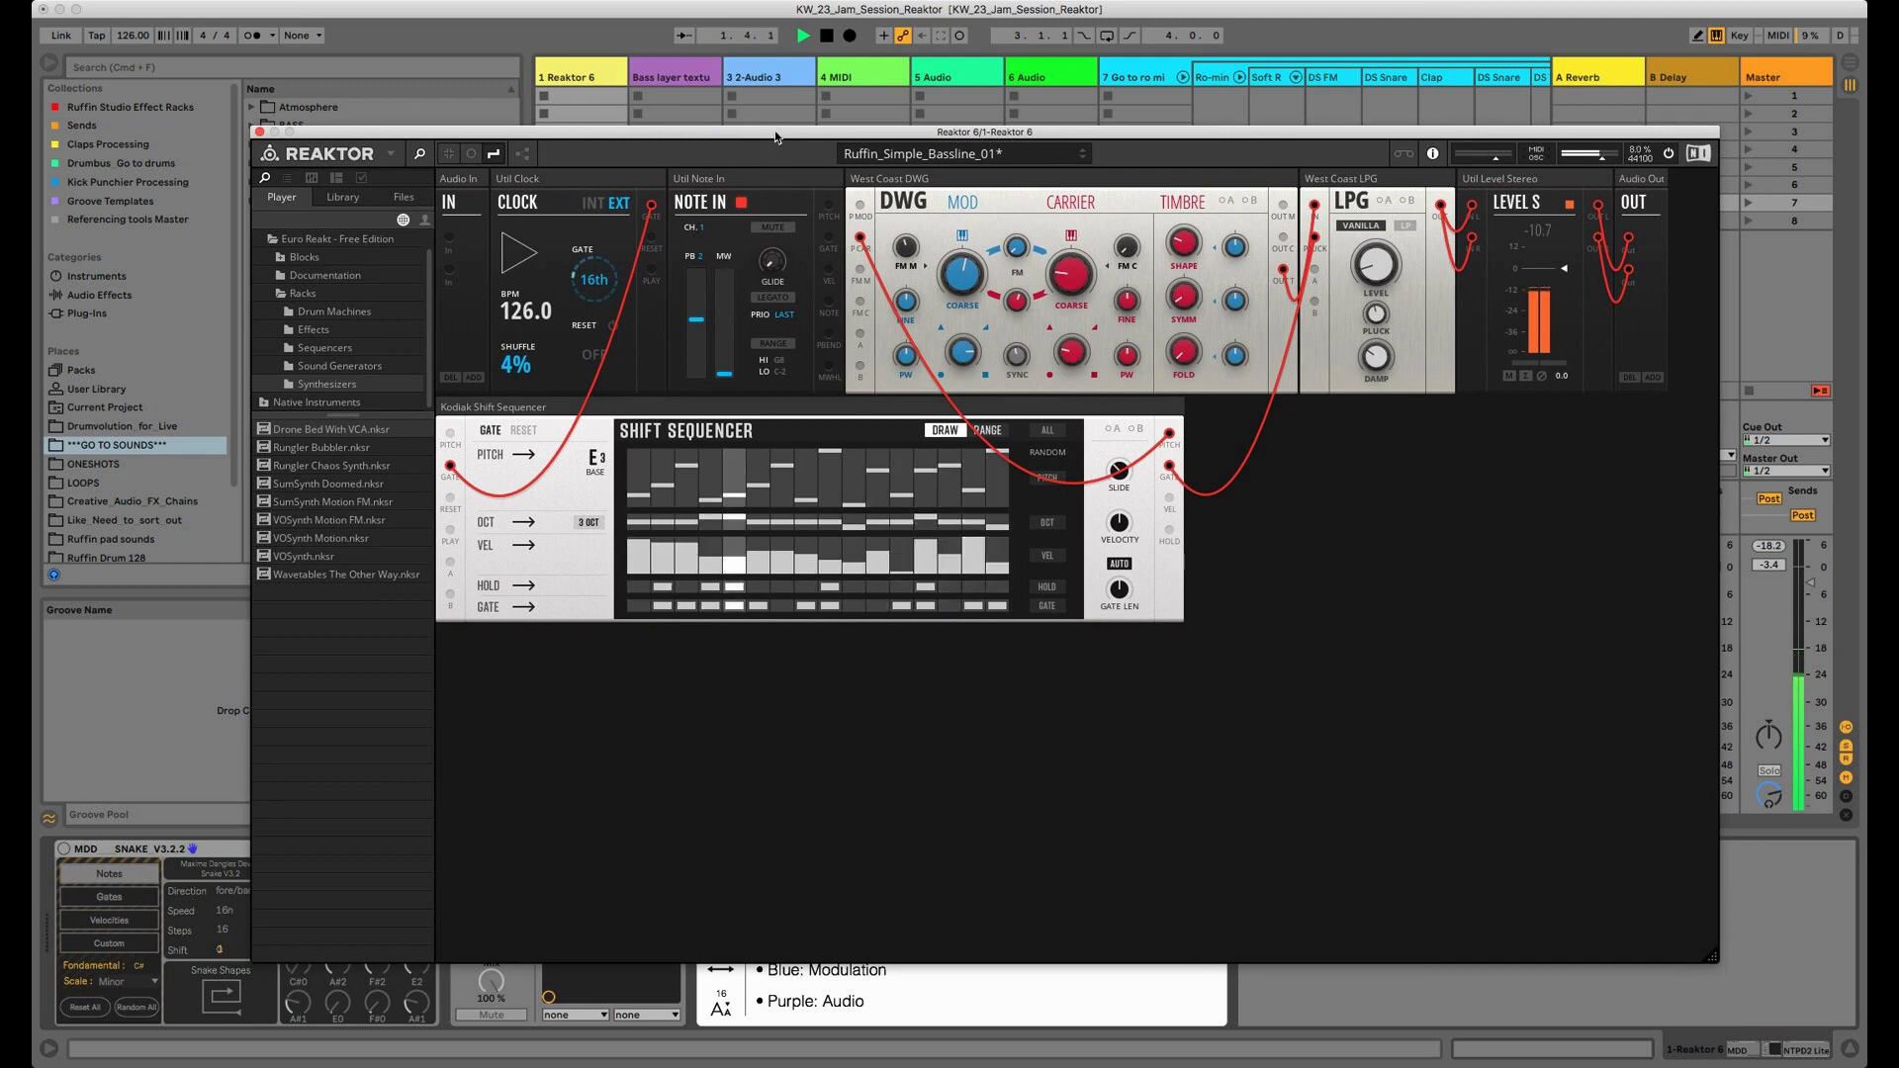
drag(775, 135, 732, 135)
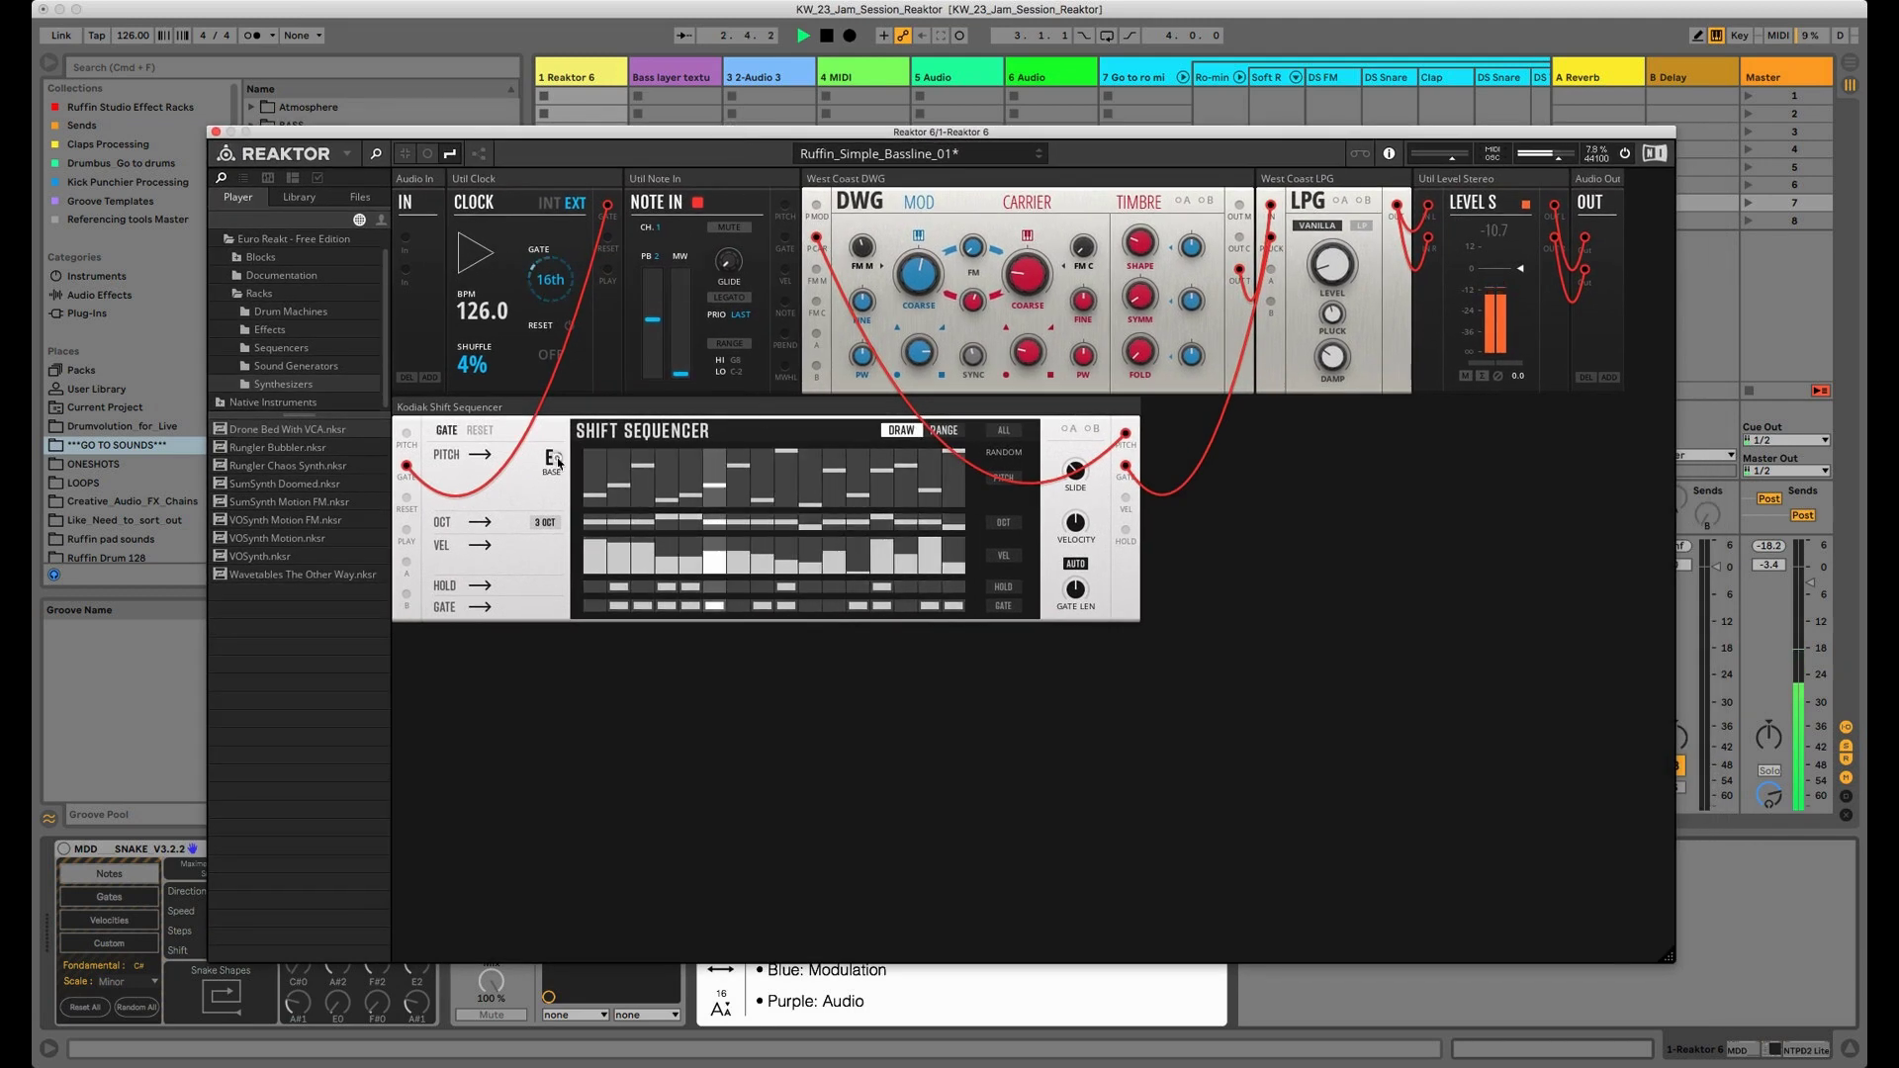
Lower the Shift Sequencer's base pitch to B2 and stop playback
drag(557, 494, 558, 471)
key(space)
drag(655, 134, 784, 186)
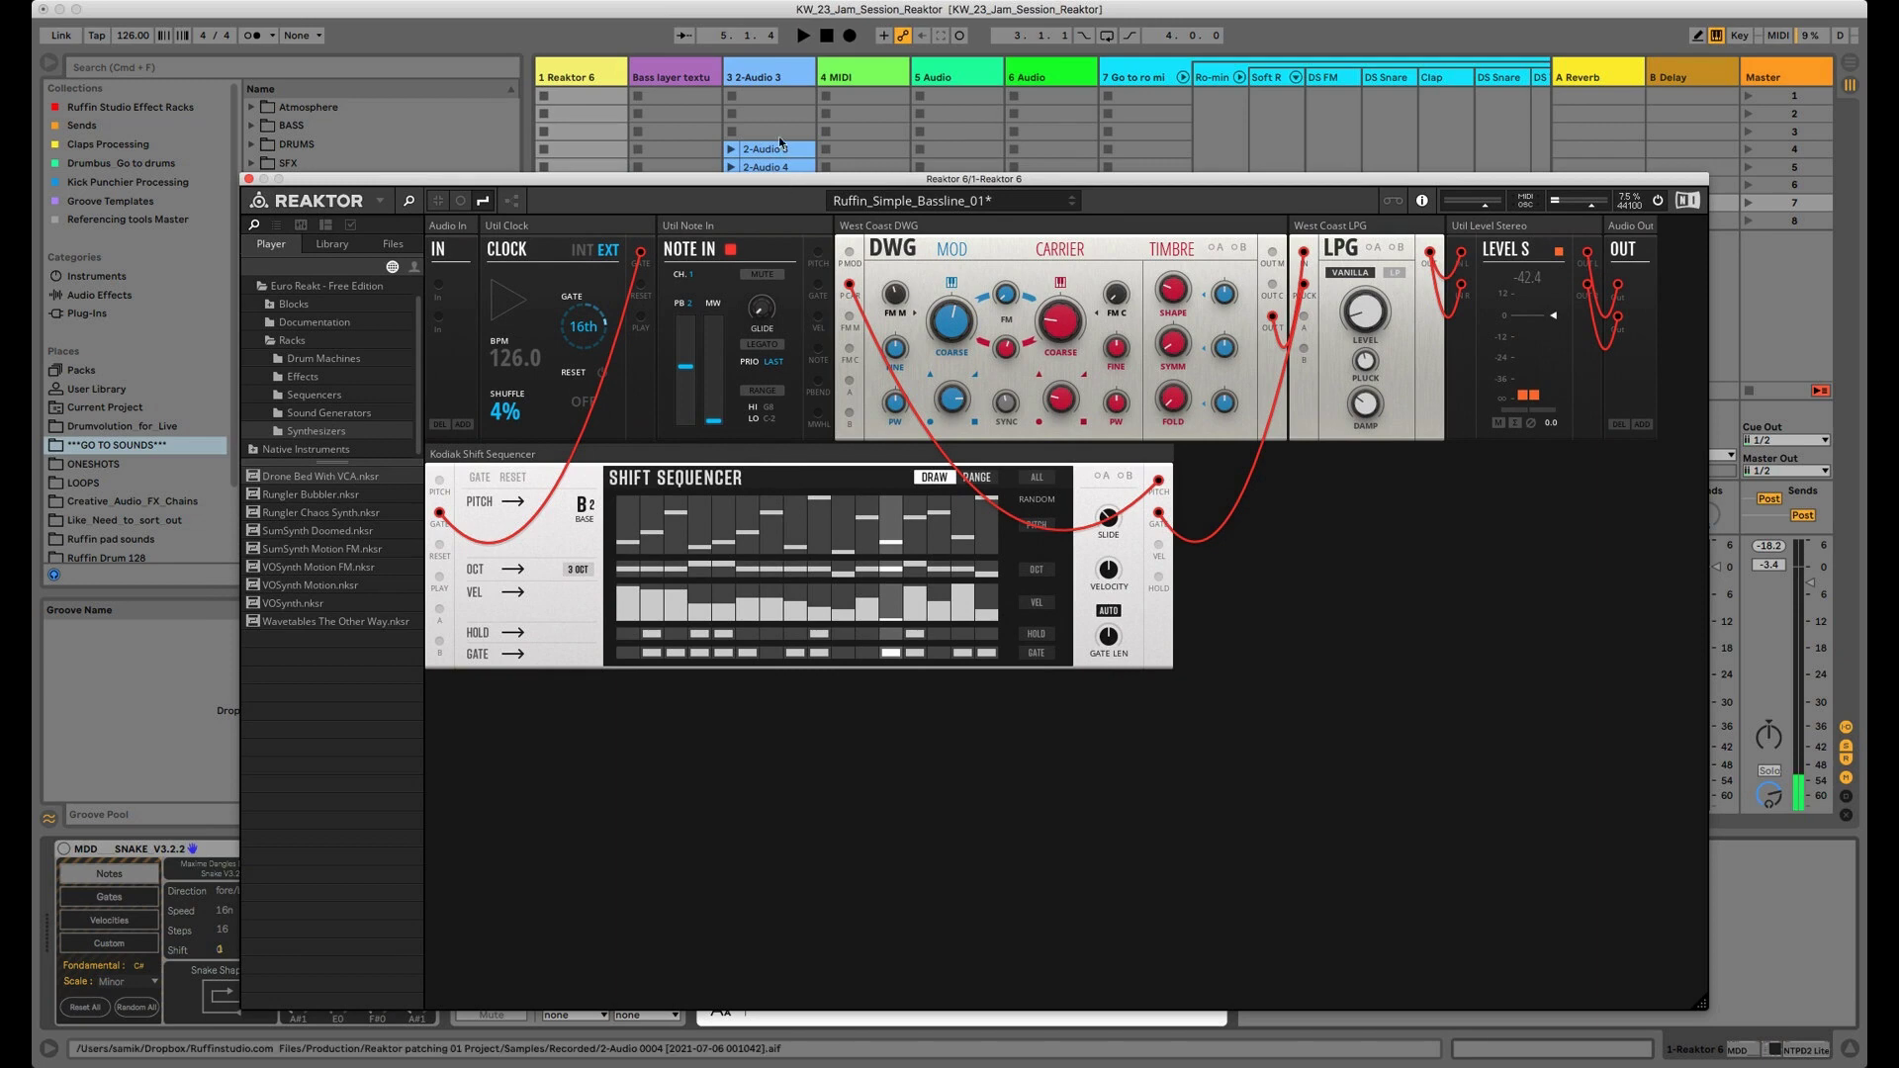
mouse_move(816, 186)
mouse_down()
mouse_move(713, 152)
mouse_move(704, 129)
mouse_move(794, 175)
mouse_up()
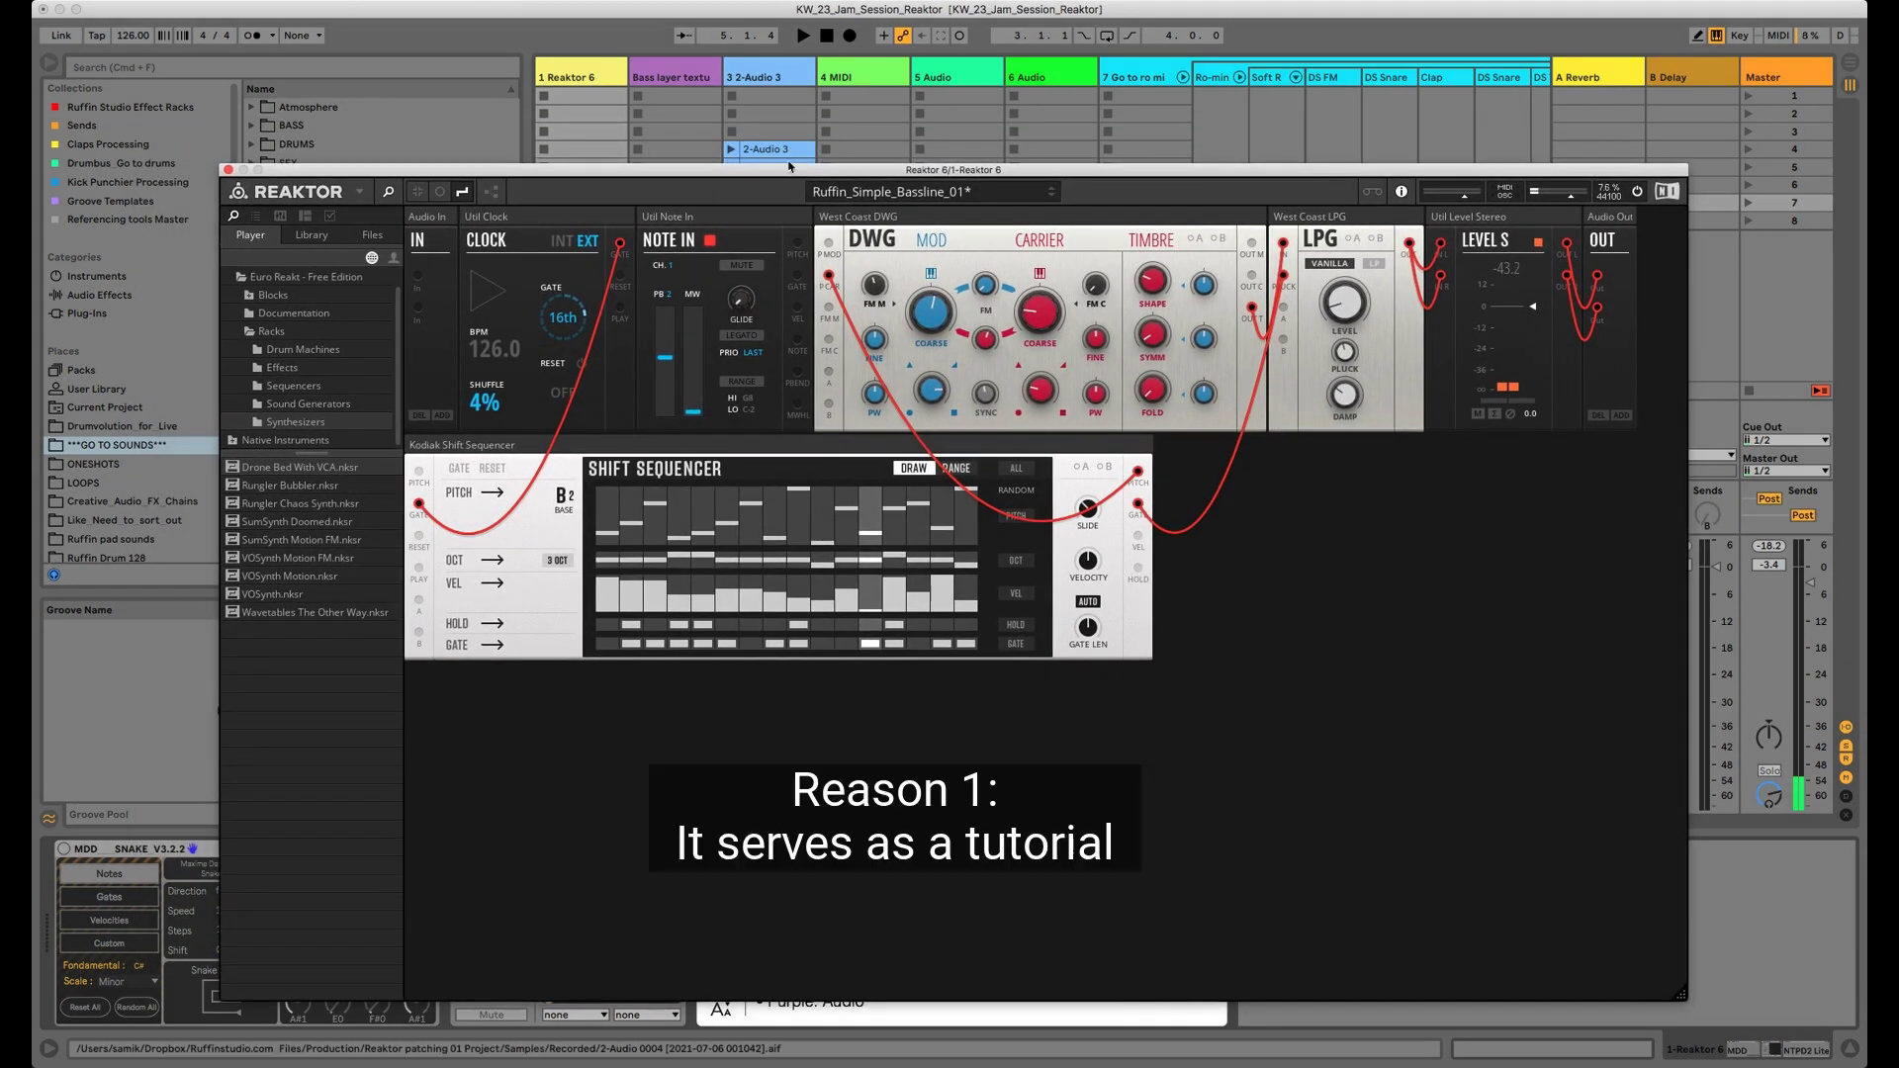
drag(755, 177, 789, 155)
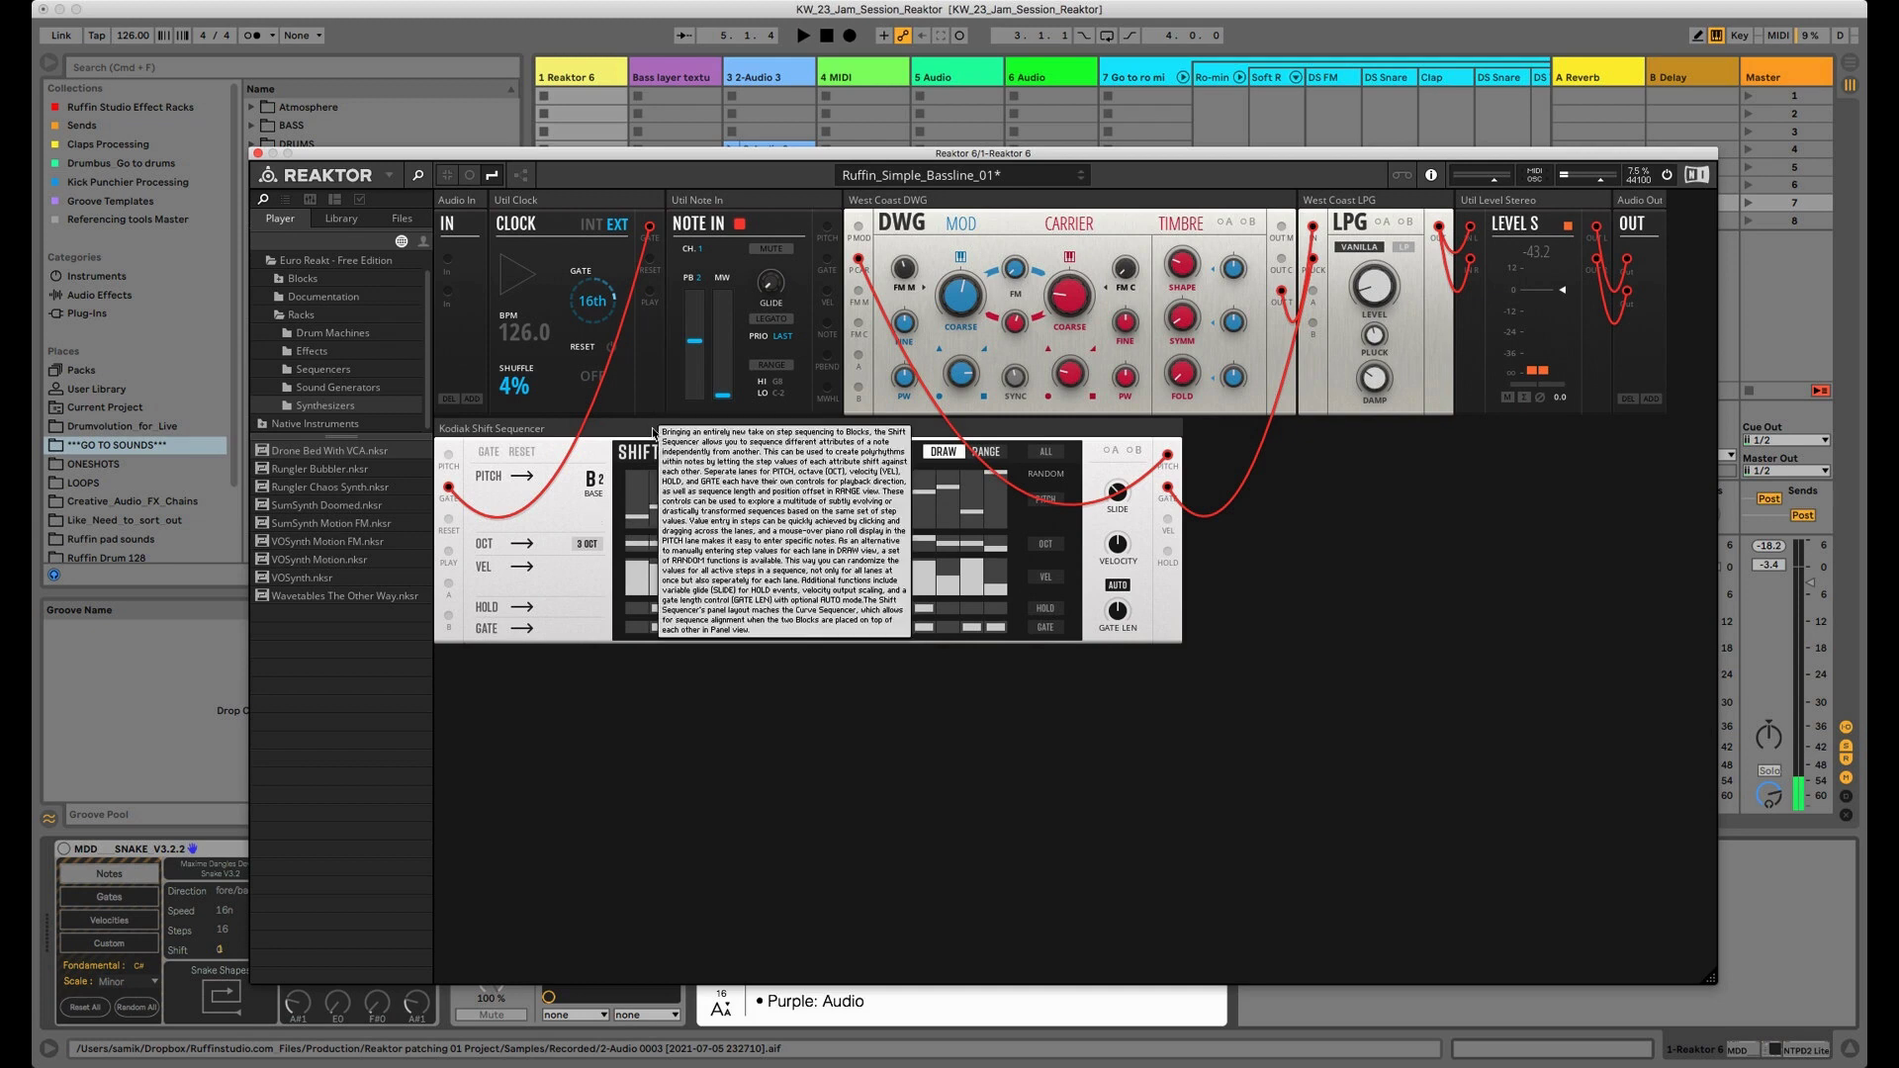
mouse_move(896, 207)
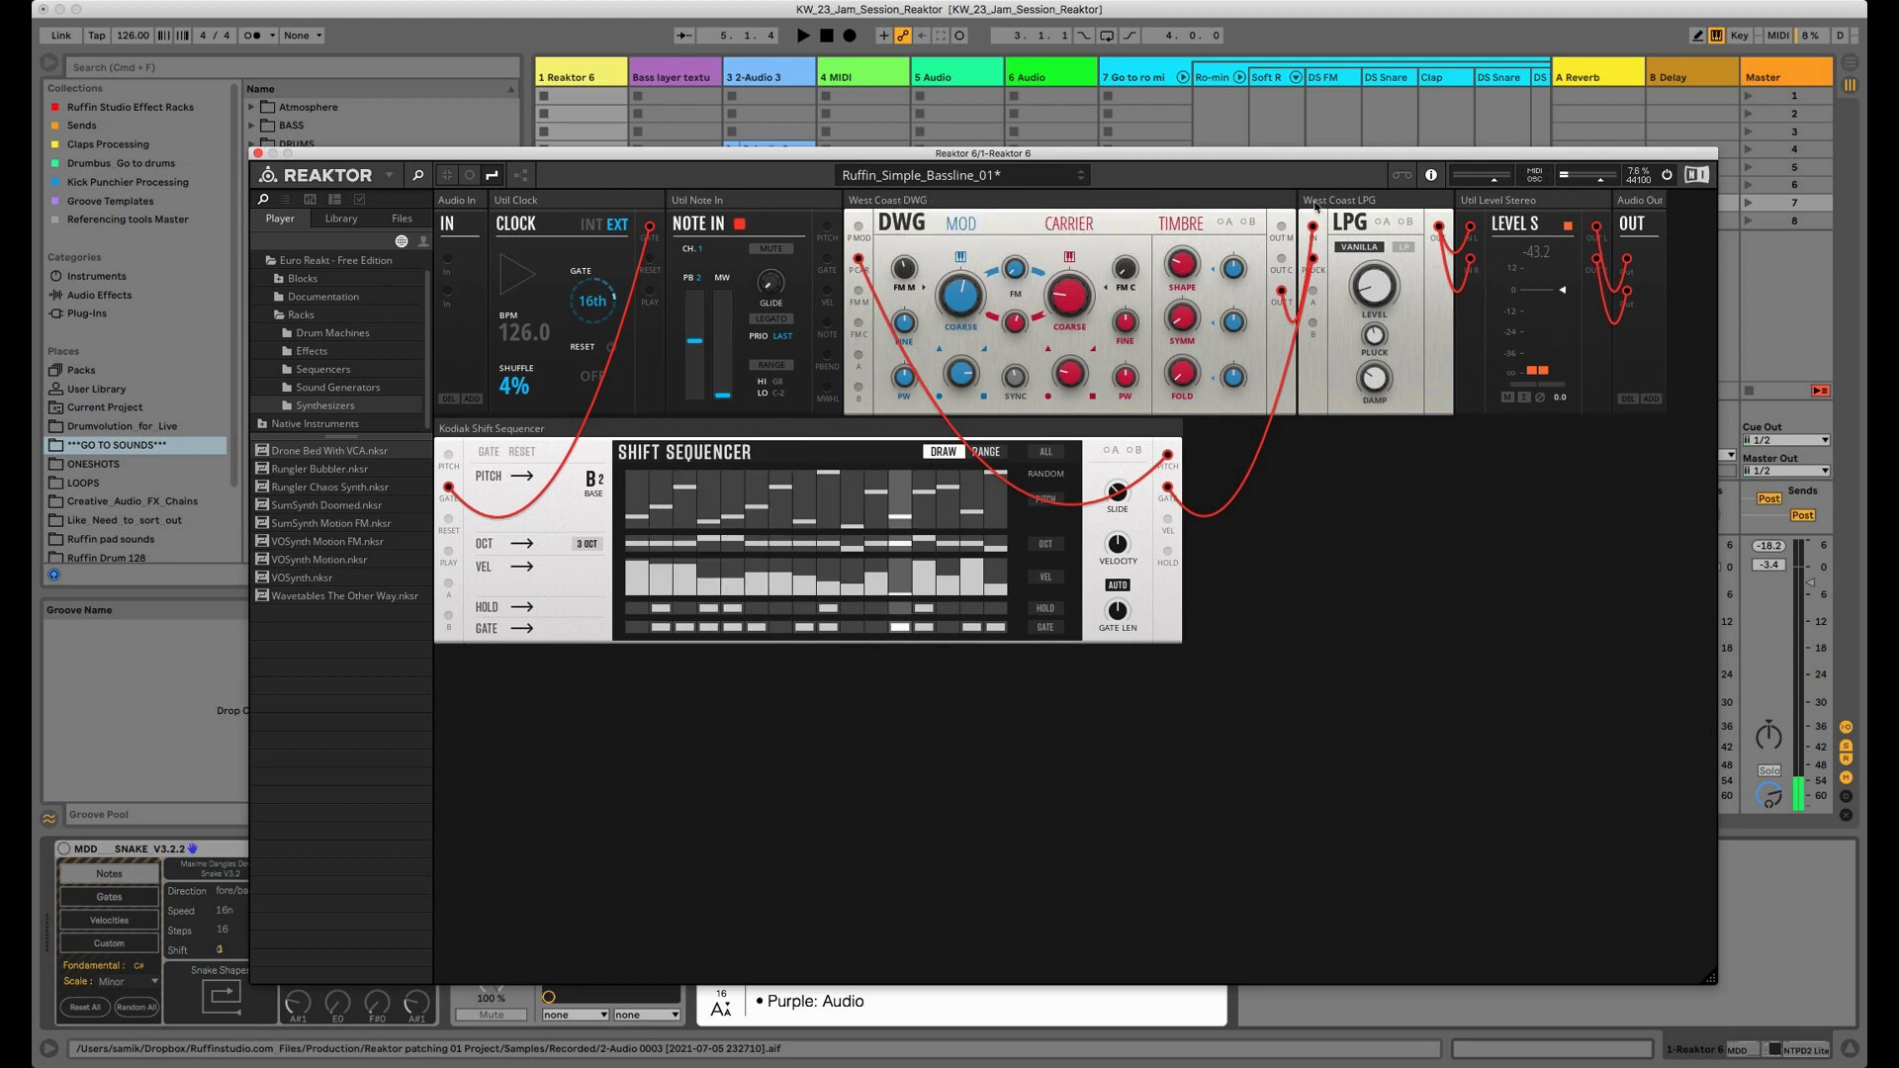
mouse_move(1340, 208)
click(1430, 178)
drag(1299, 157, 1305, 165)
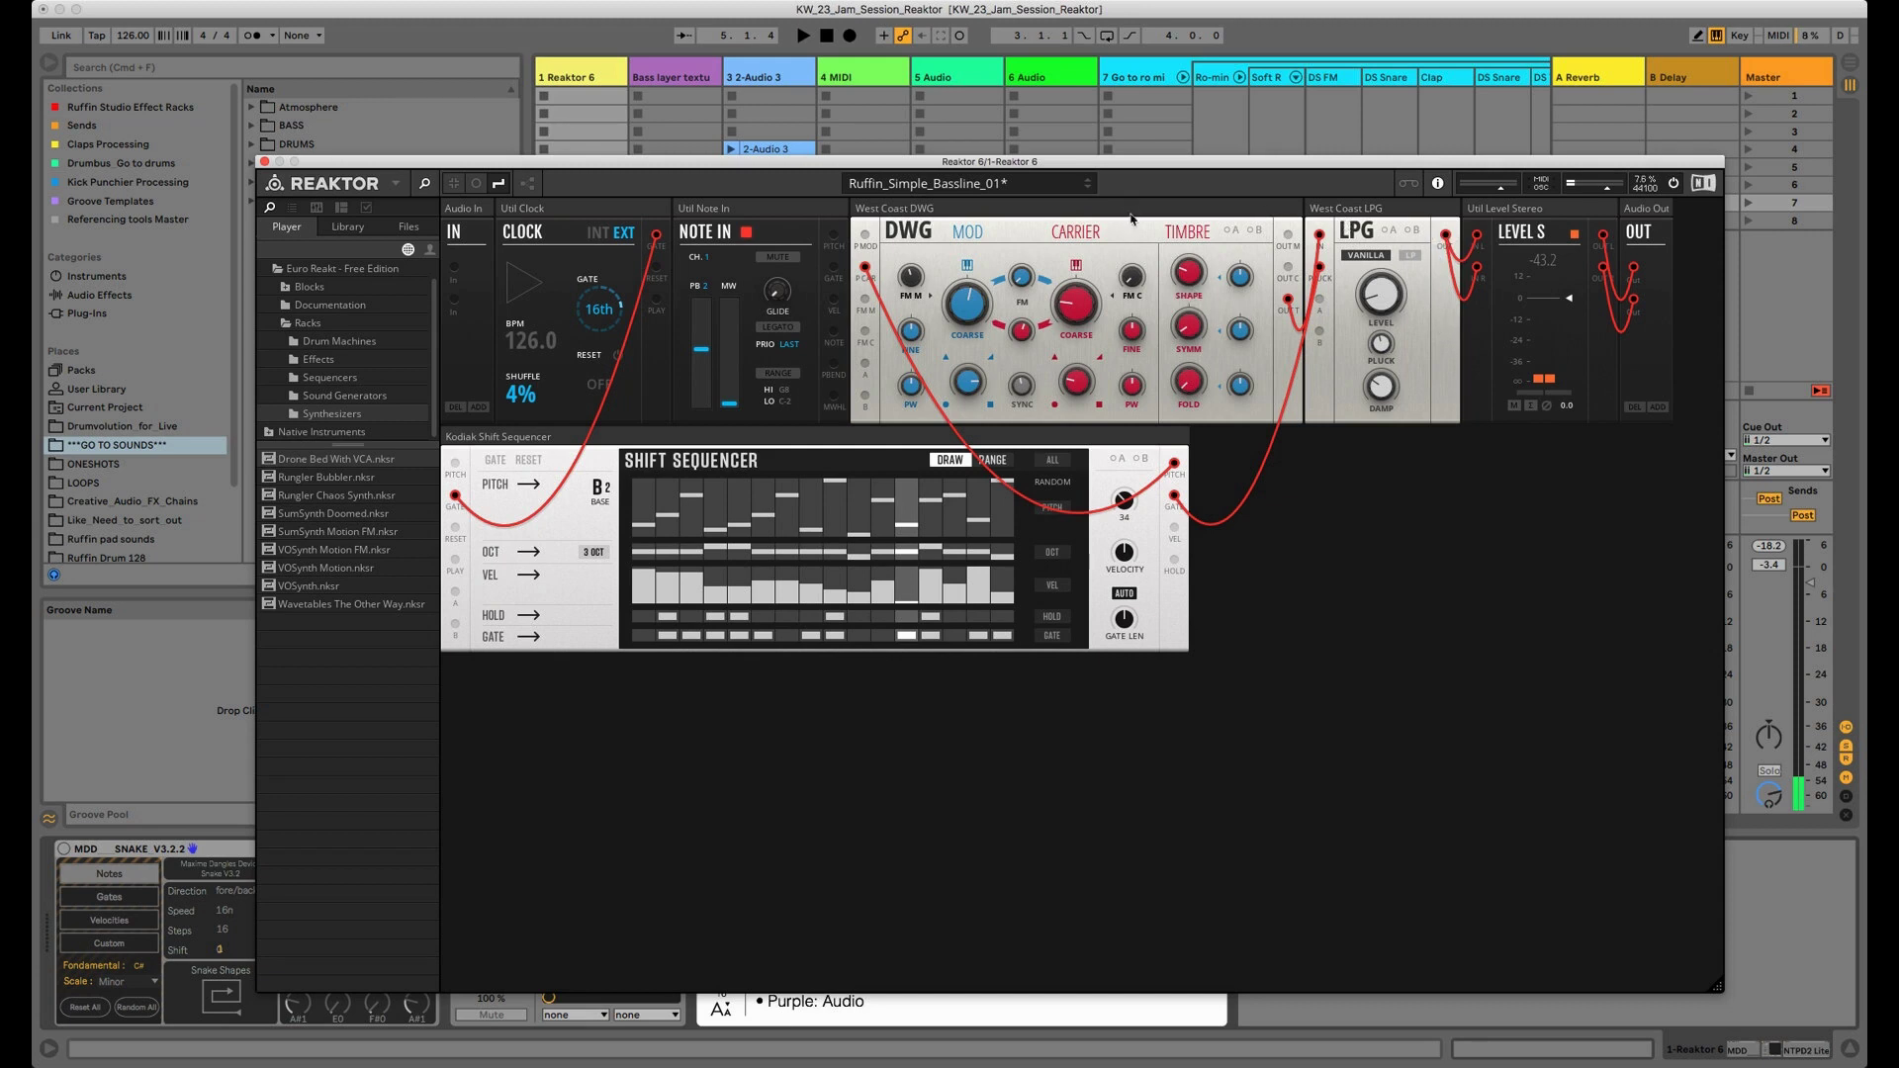
mouse_move(1142, 213)
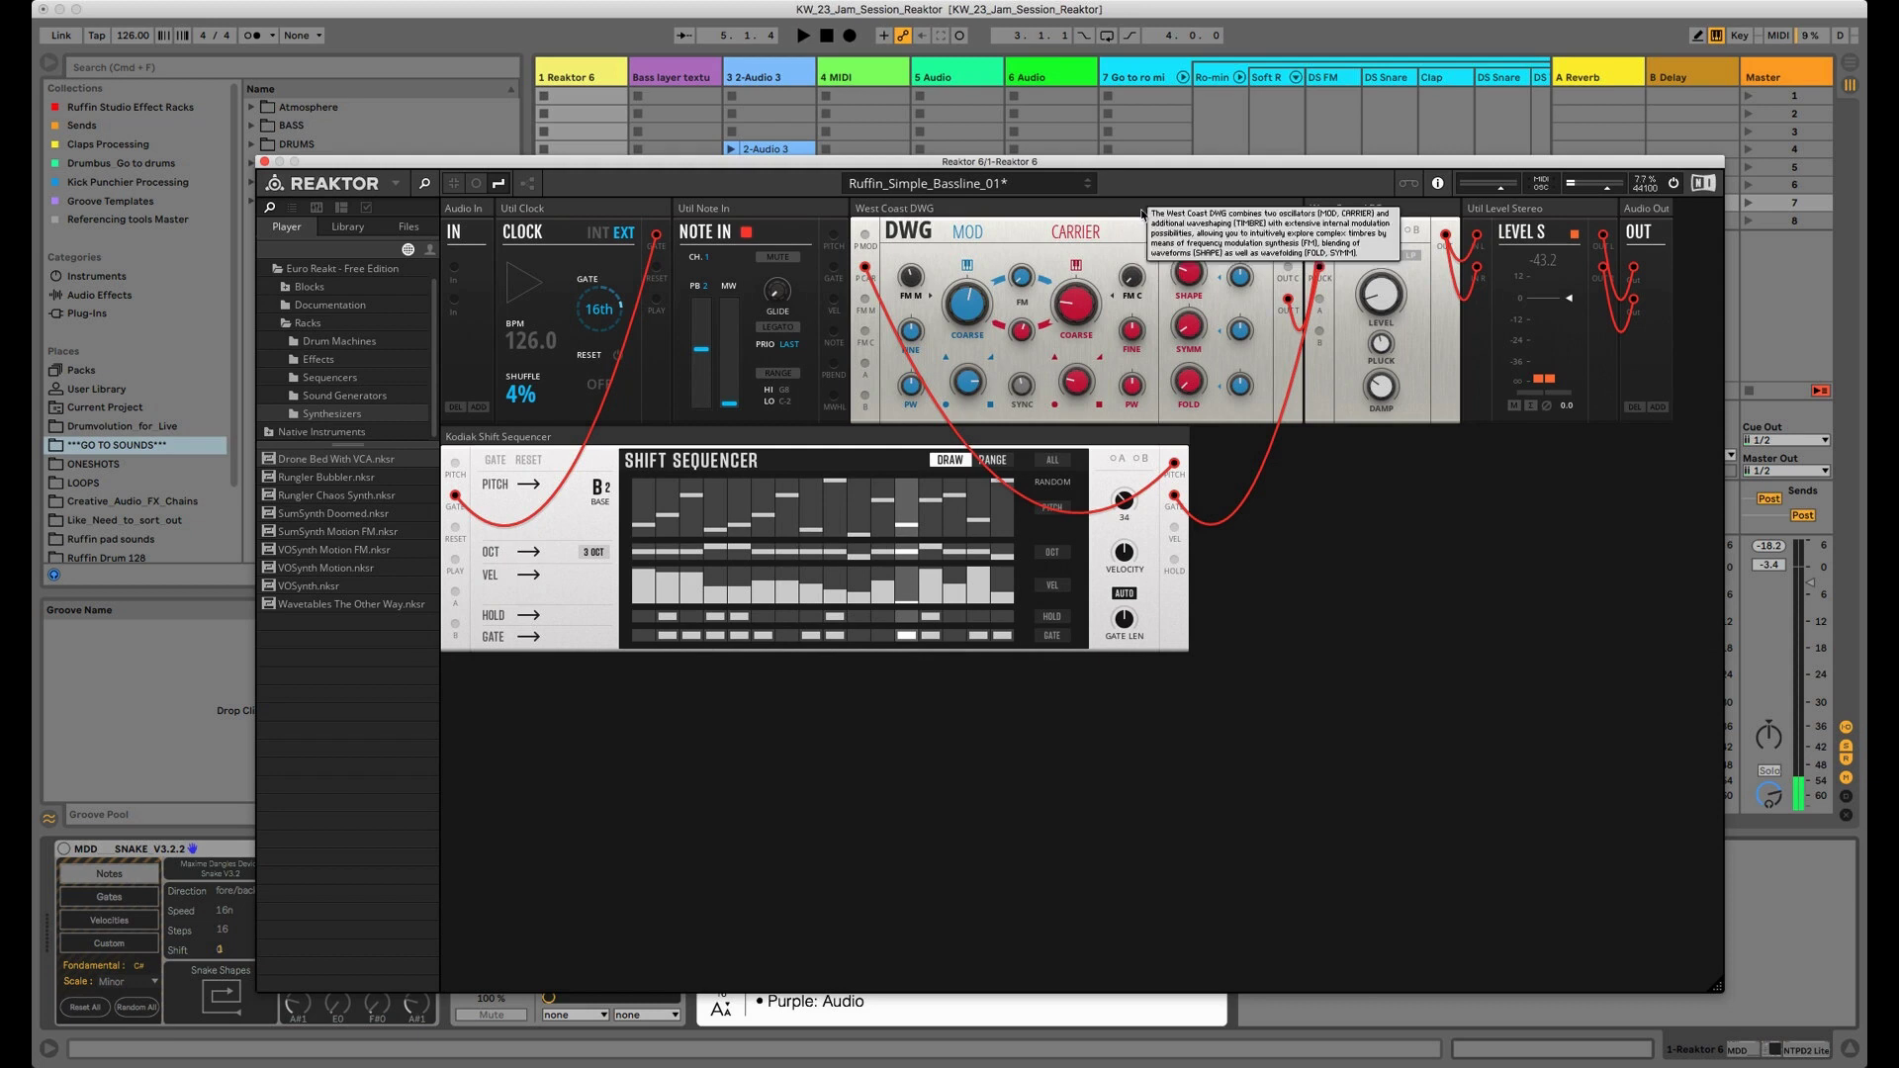
mouse_move(1373, 217)
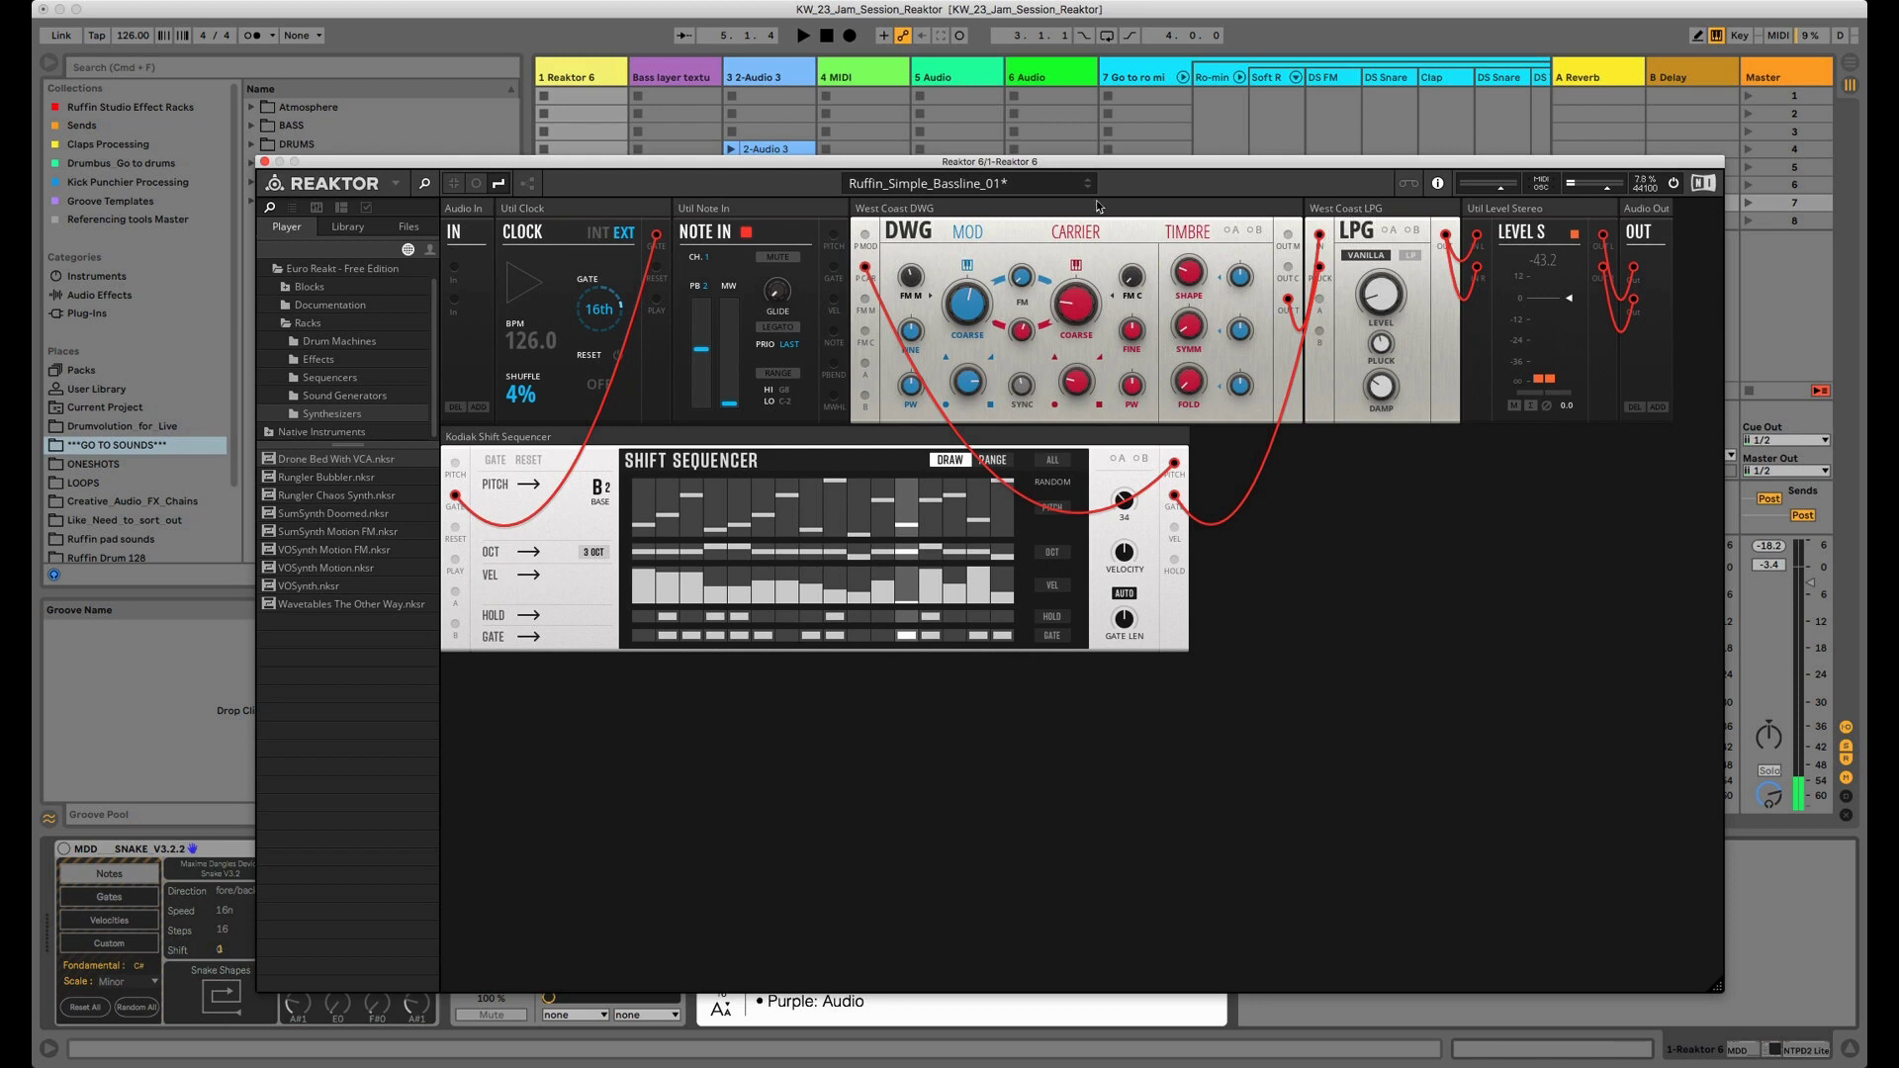
mouse_move(1042, 212)
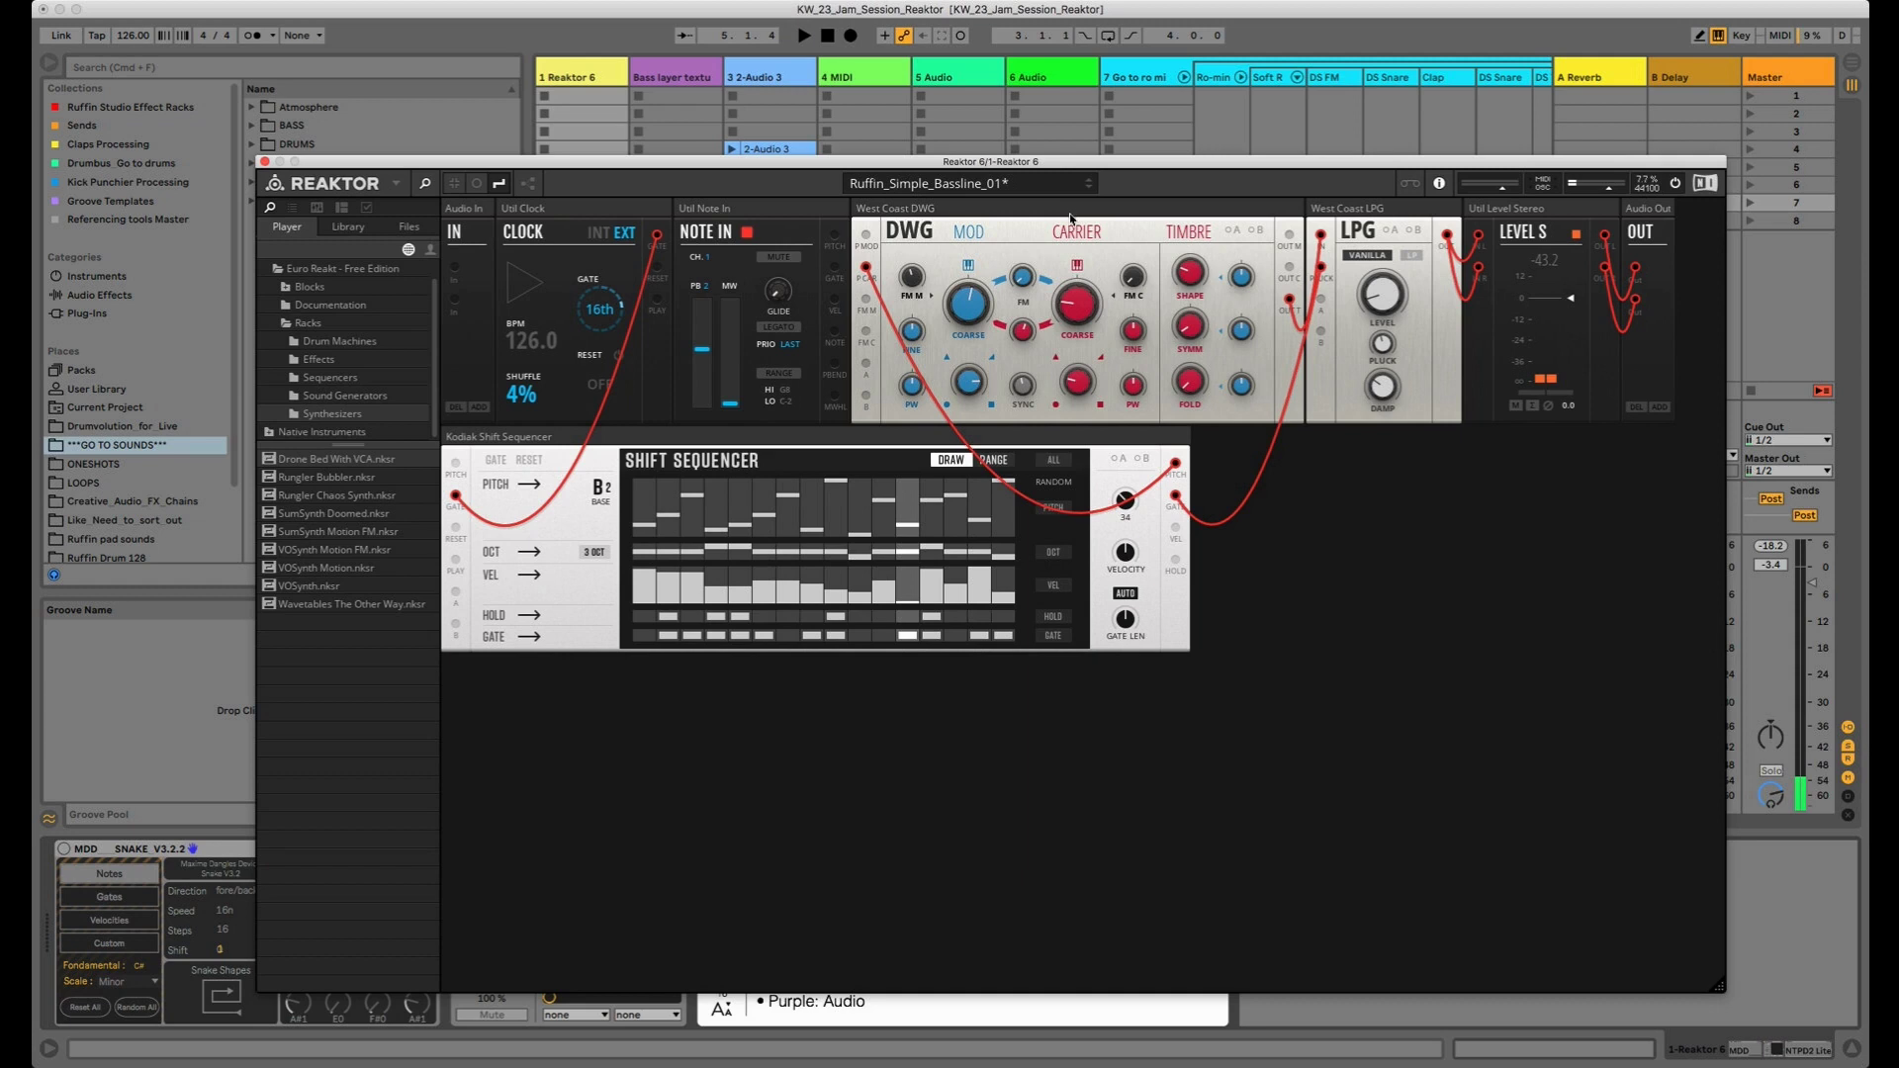
mouse_move(1075, 313)
mouse_move(979, 391)
mouse_move(534, 485)
click(500, 183)
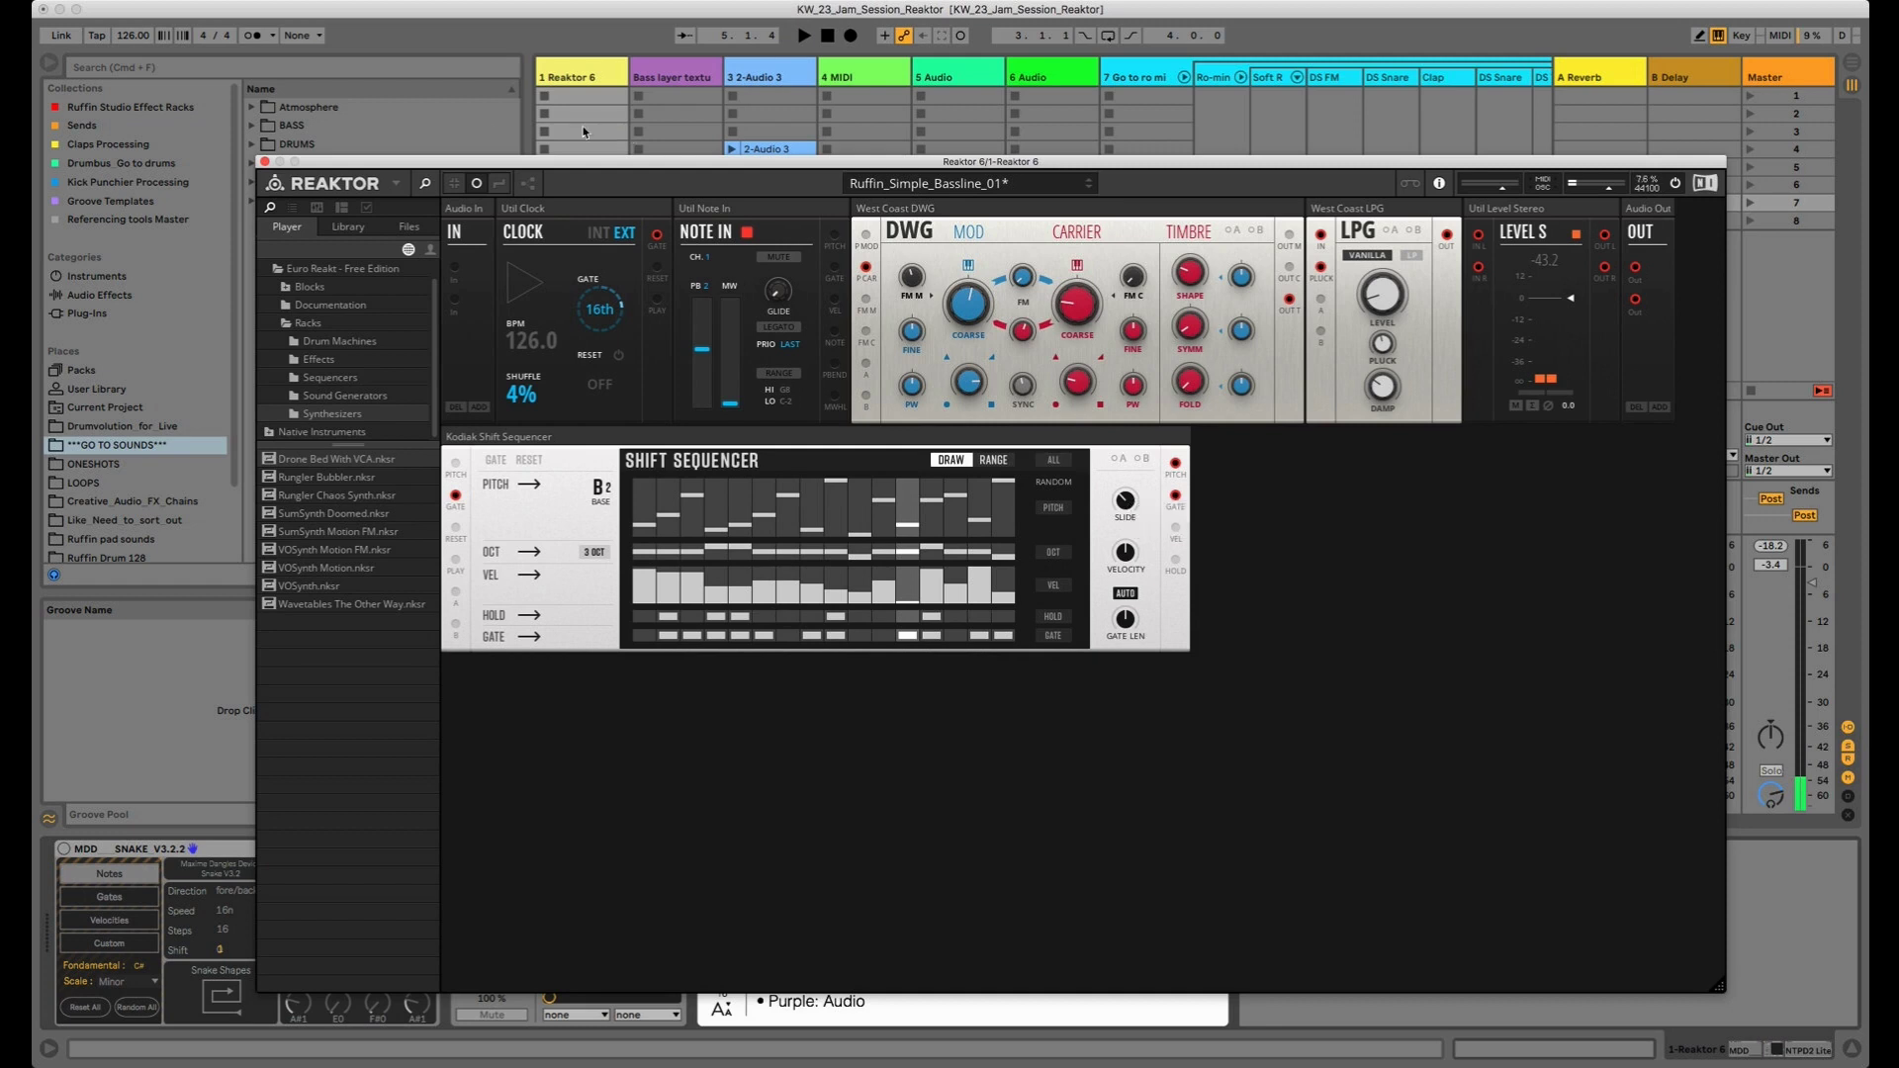
click(498, 184)
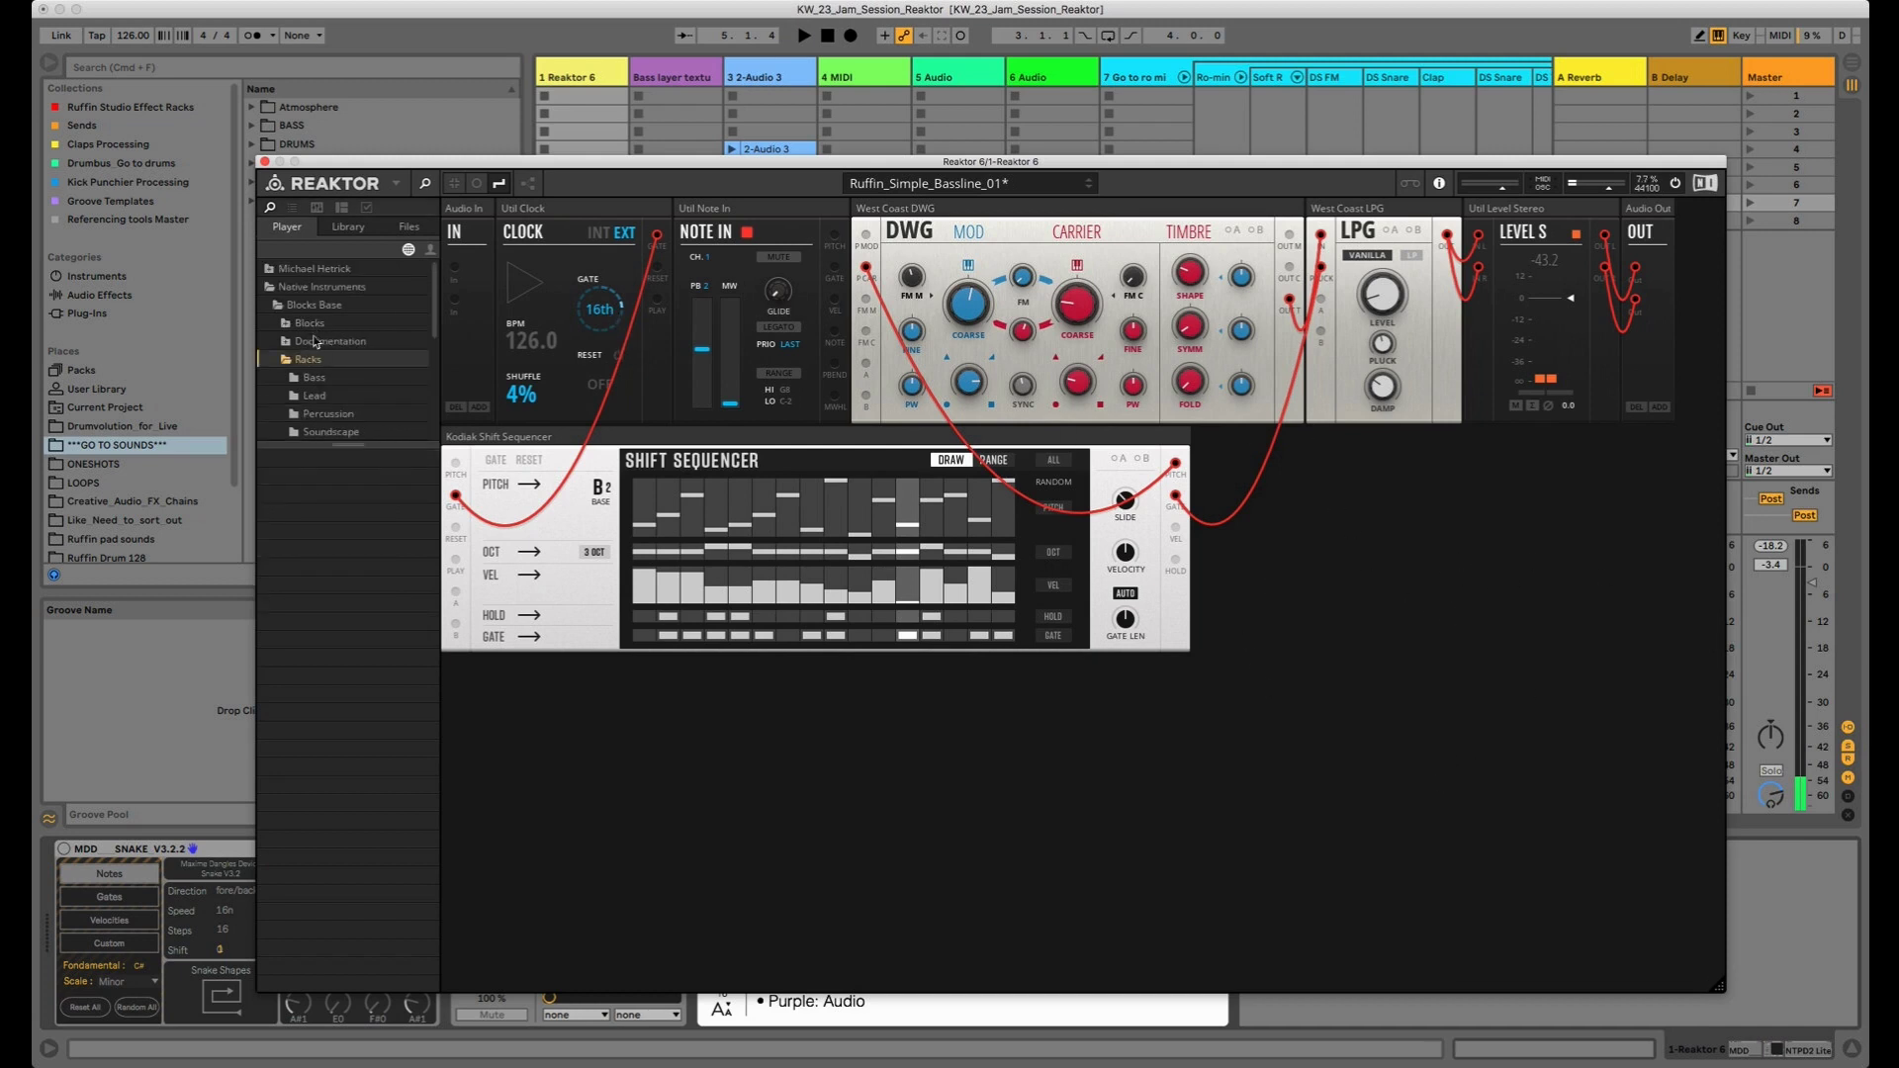
Load the Subtractive Synthesis rack from Blocks Base > Racks > Tutorial in Reaktor's browser
click(302, 361)
scroll(302, 368, down, 1)
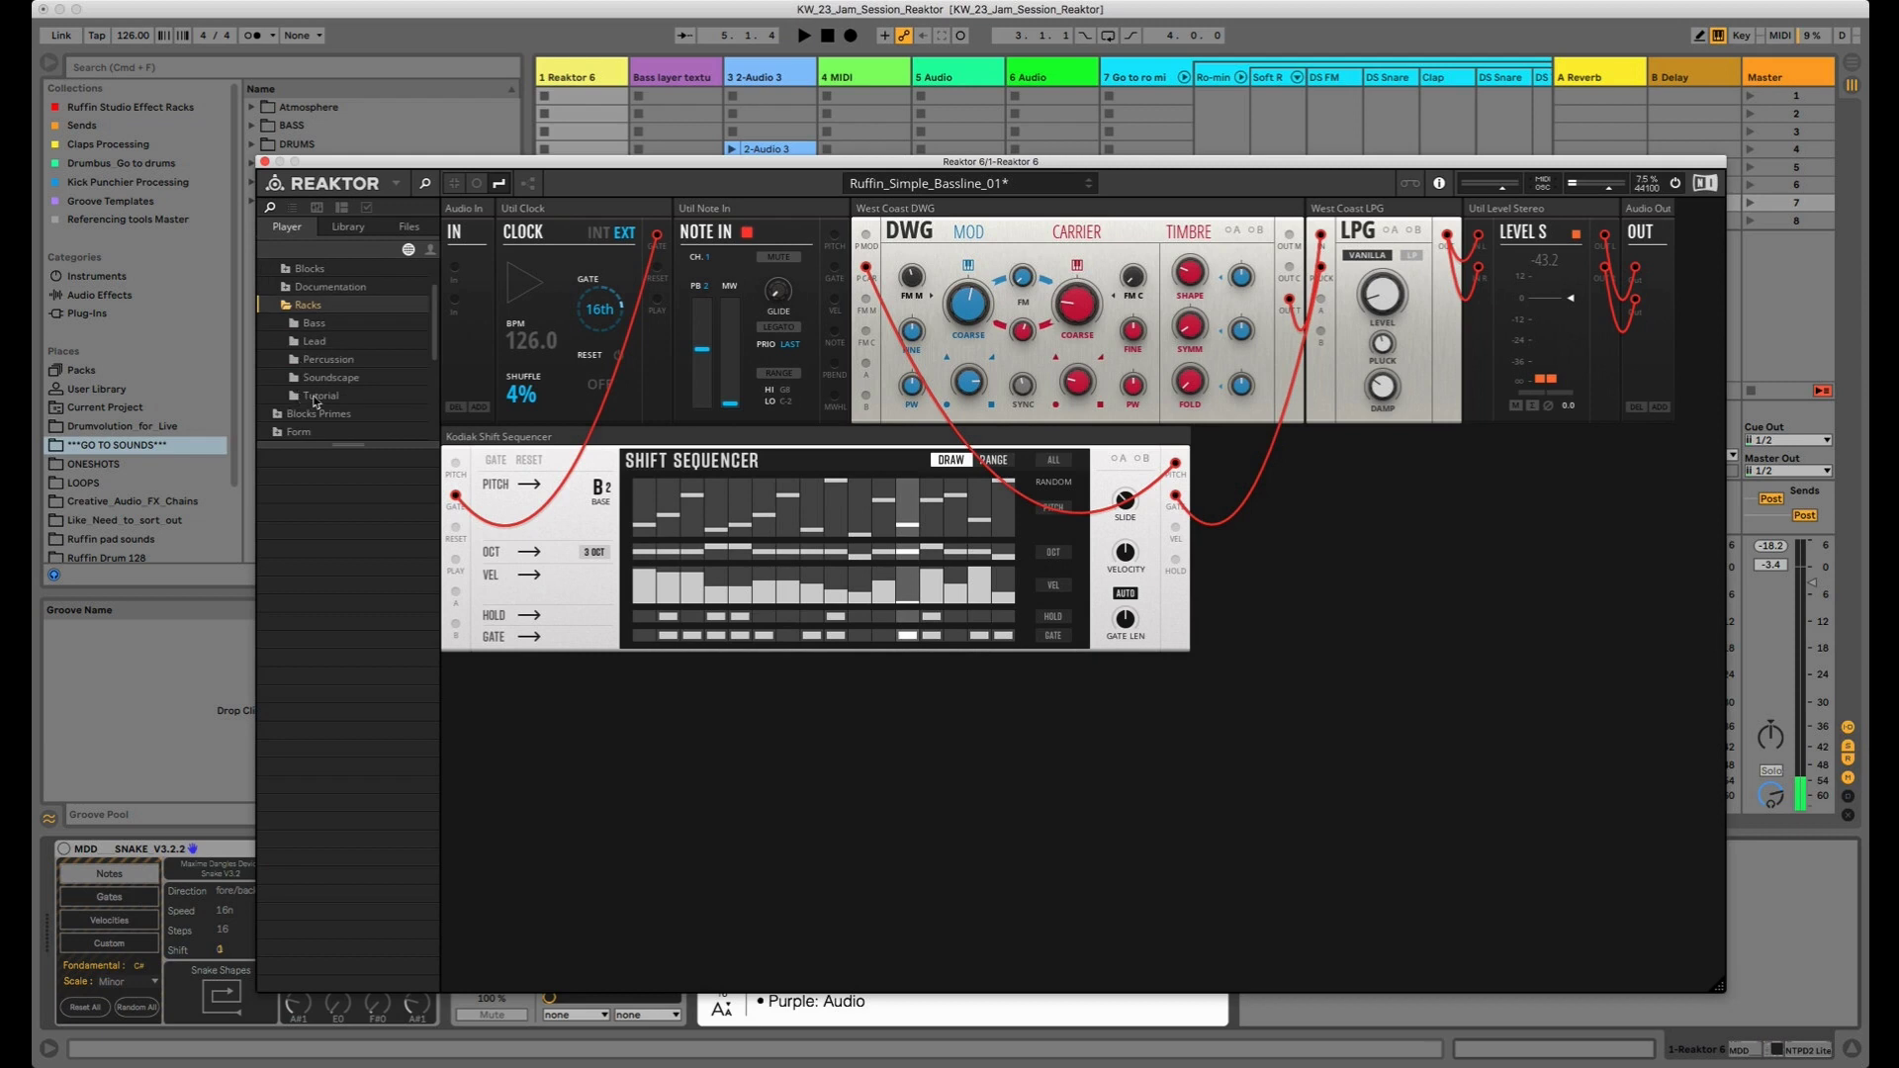
click(313, 395)
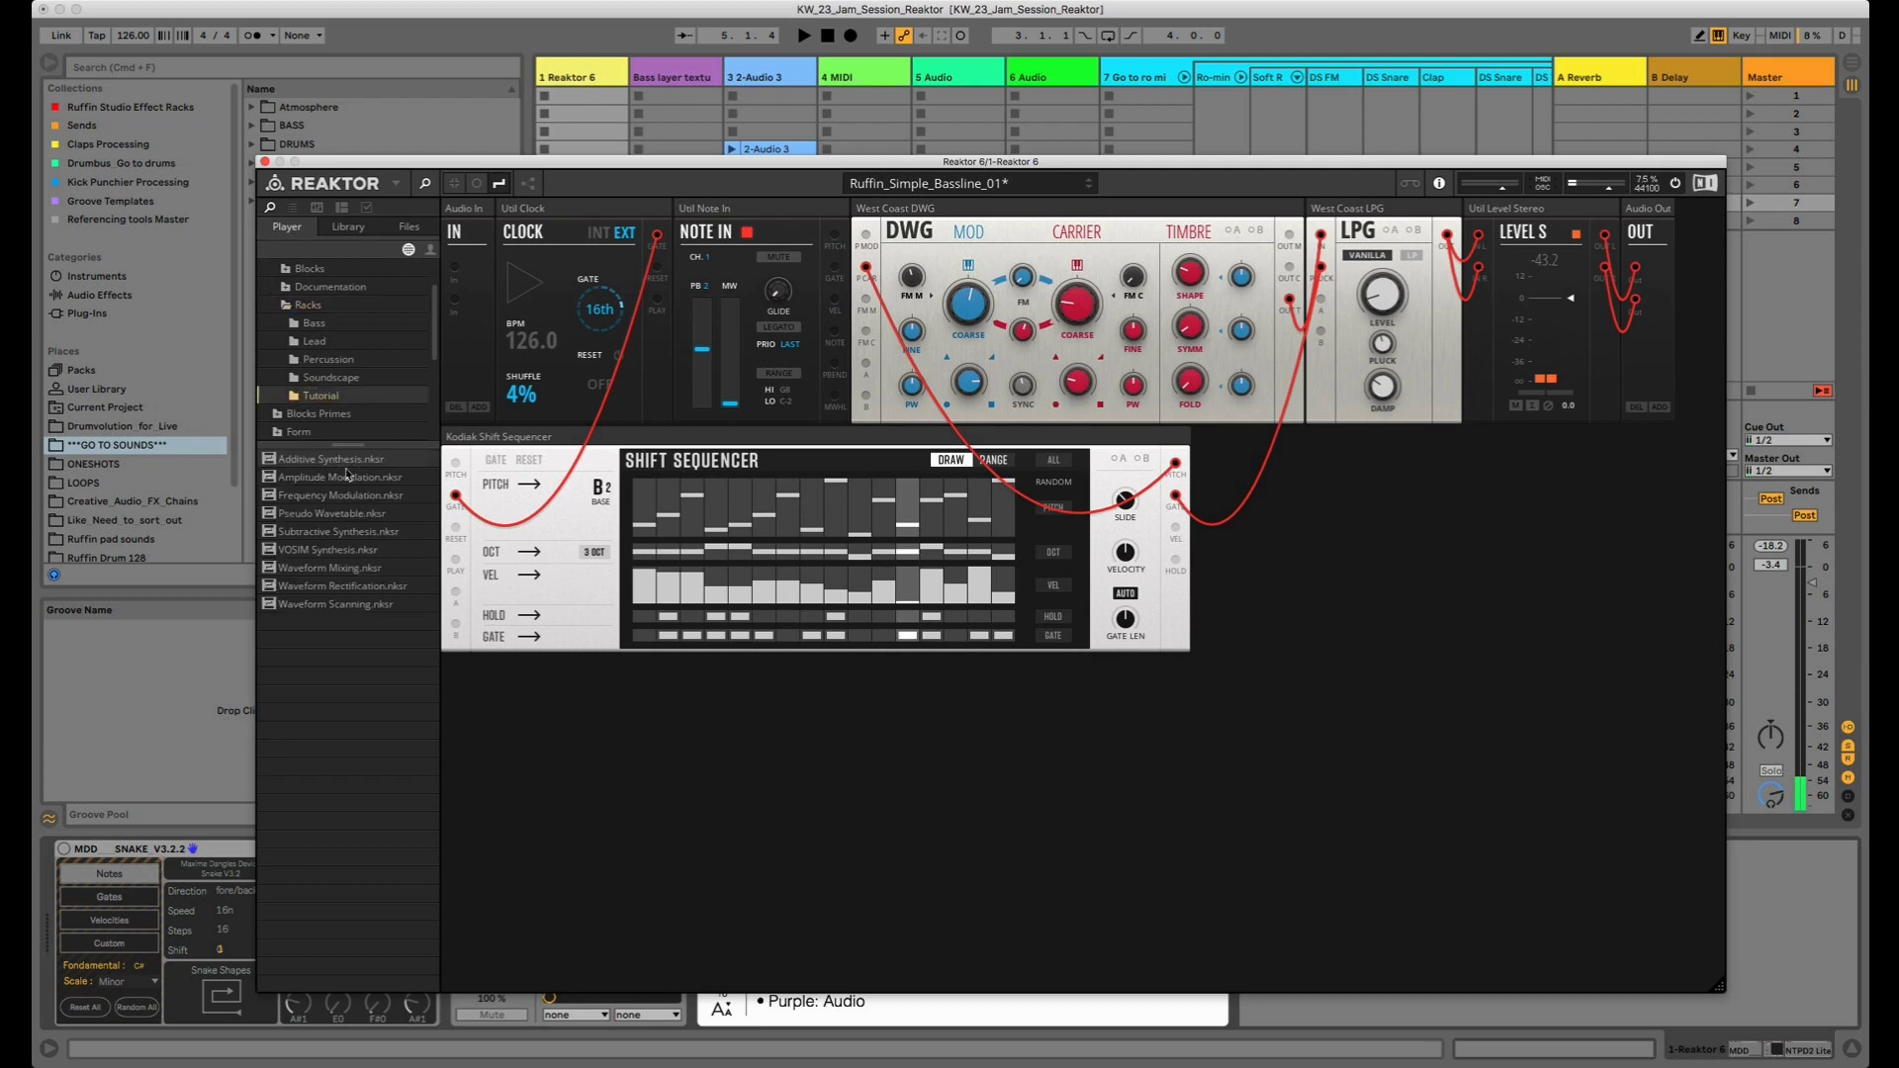
double_click(355, 602)
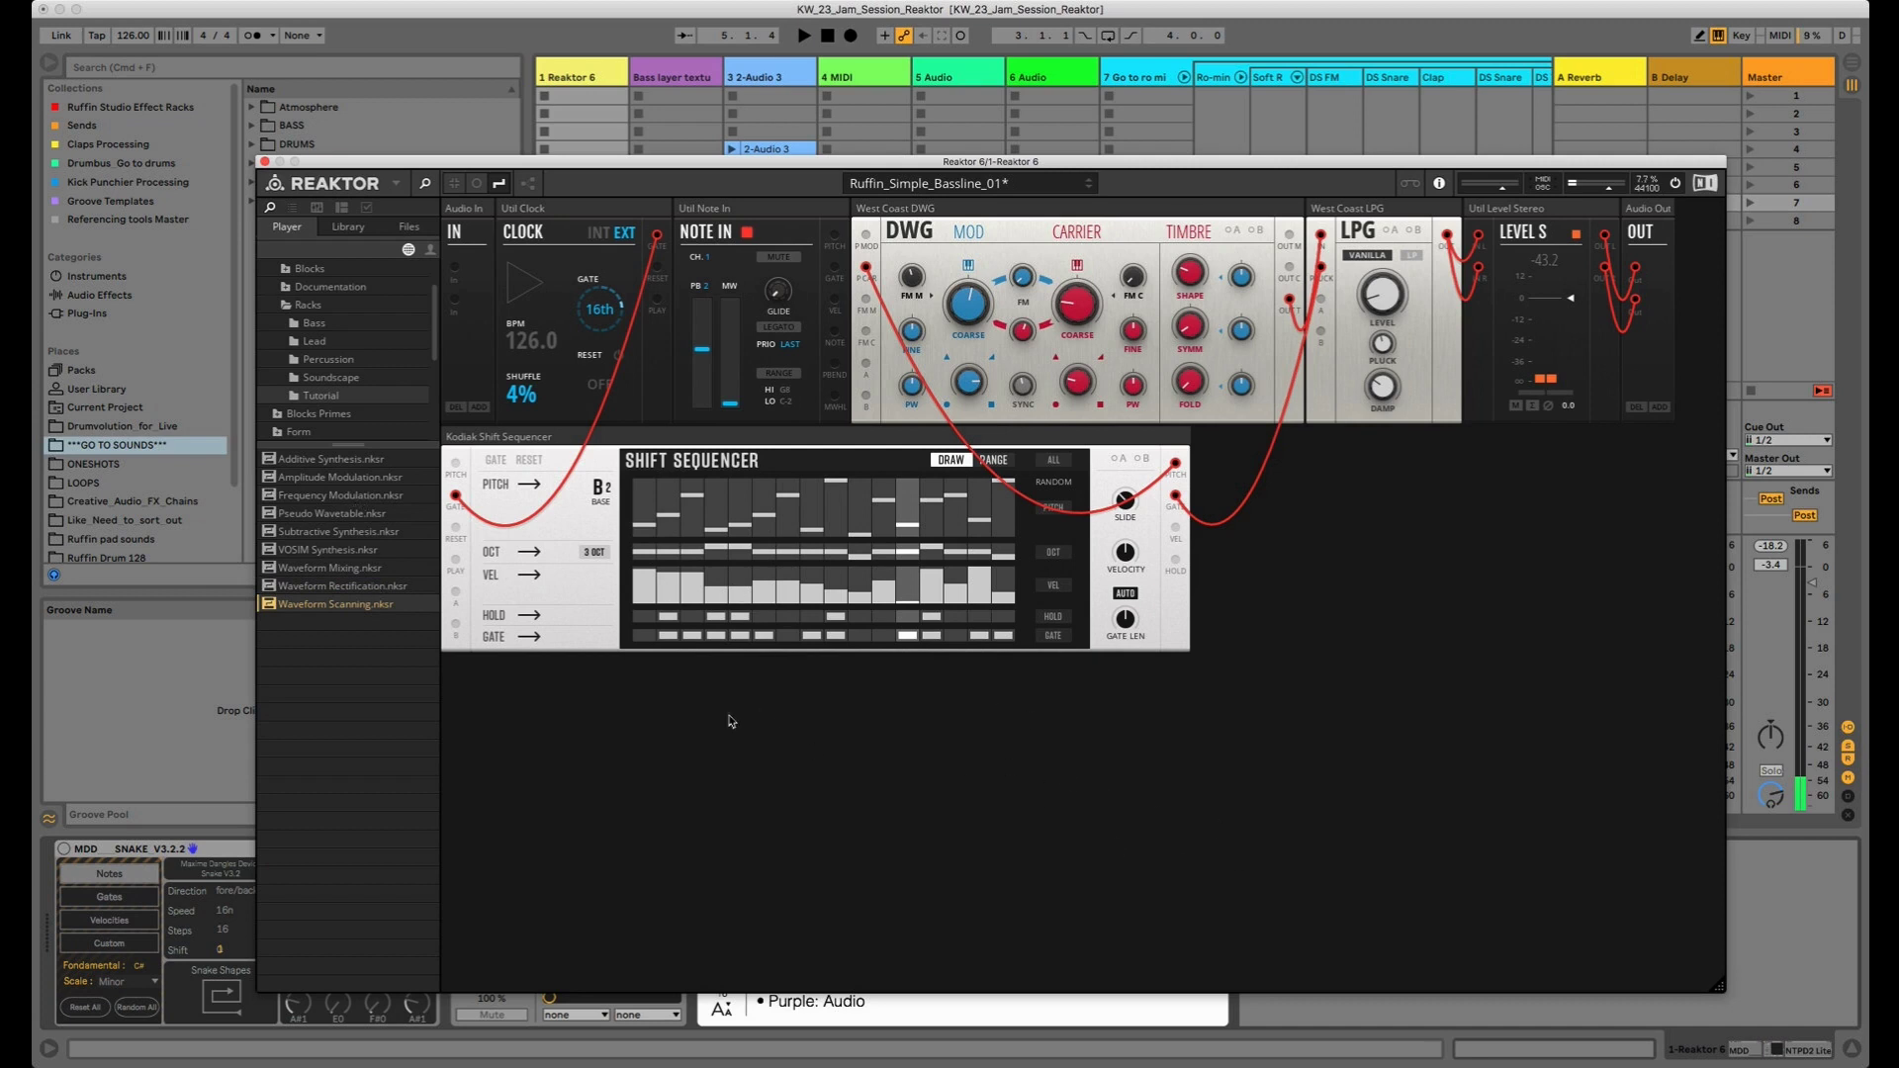
double_click(355, 532)
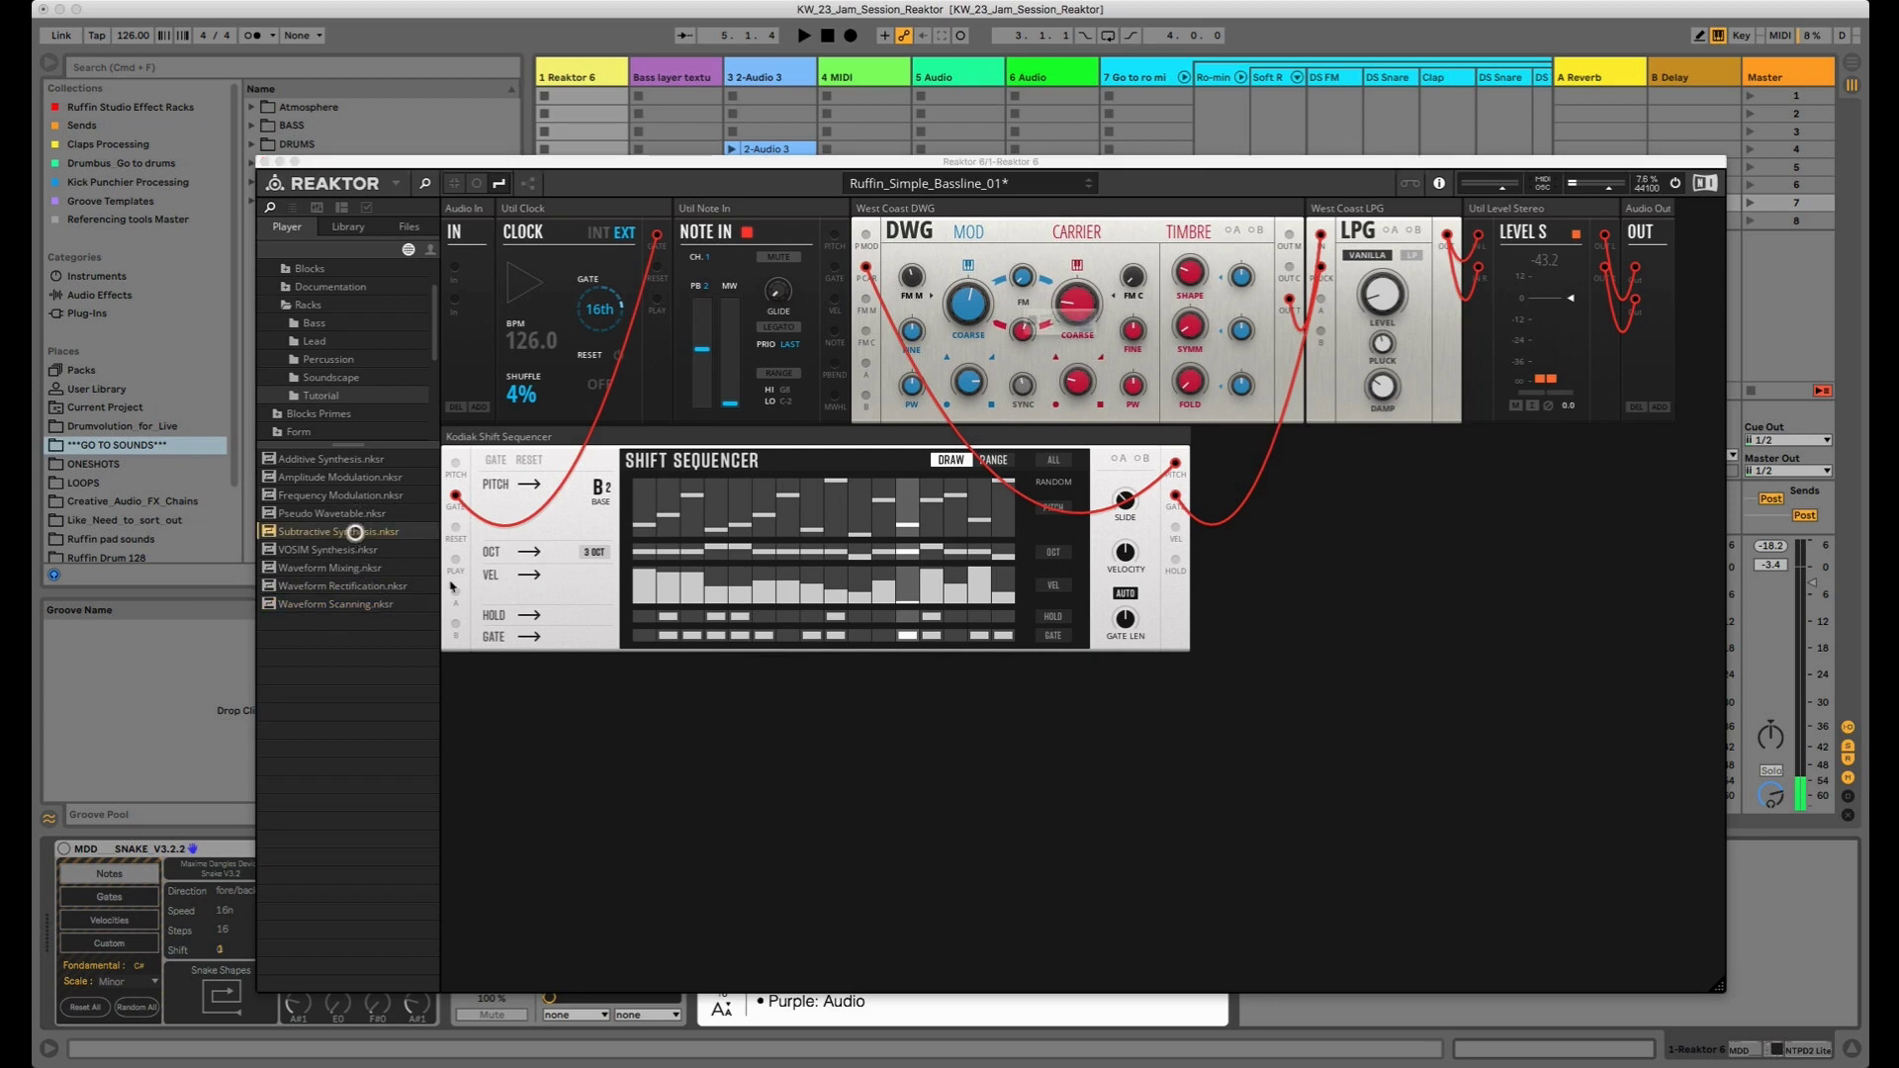
Dismiss the save prompt, start playback, and move the Reaktor window up and left
click(1101, 364)
key(space)
drag(958, 182, 609, 84)
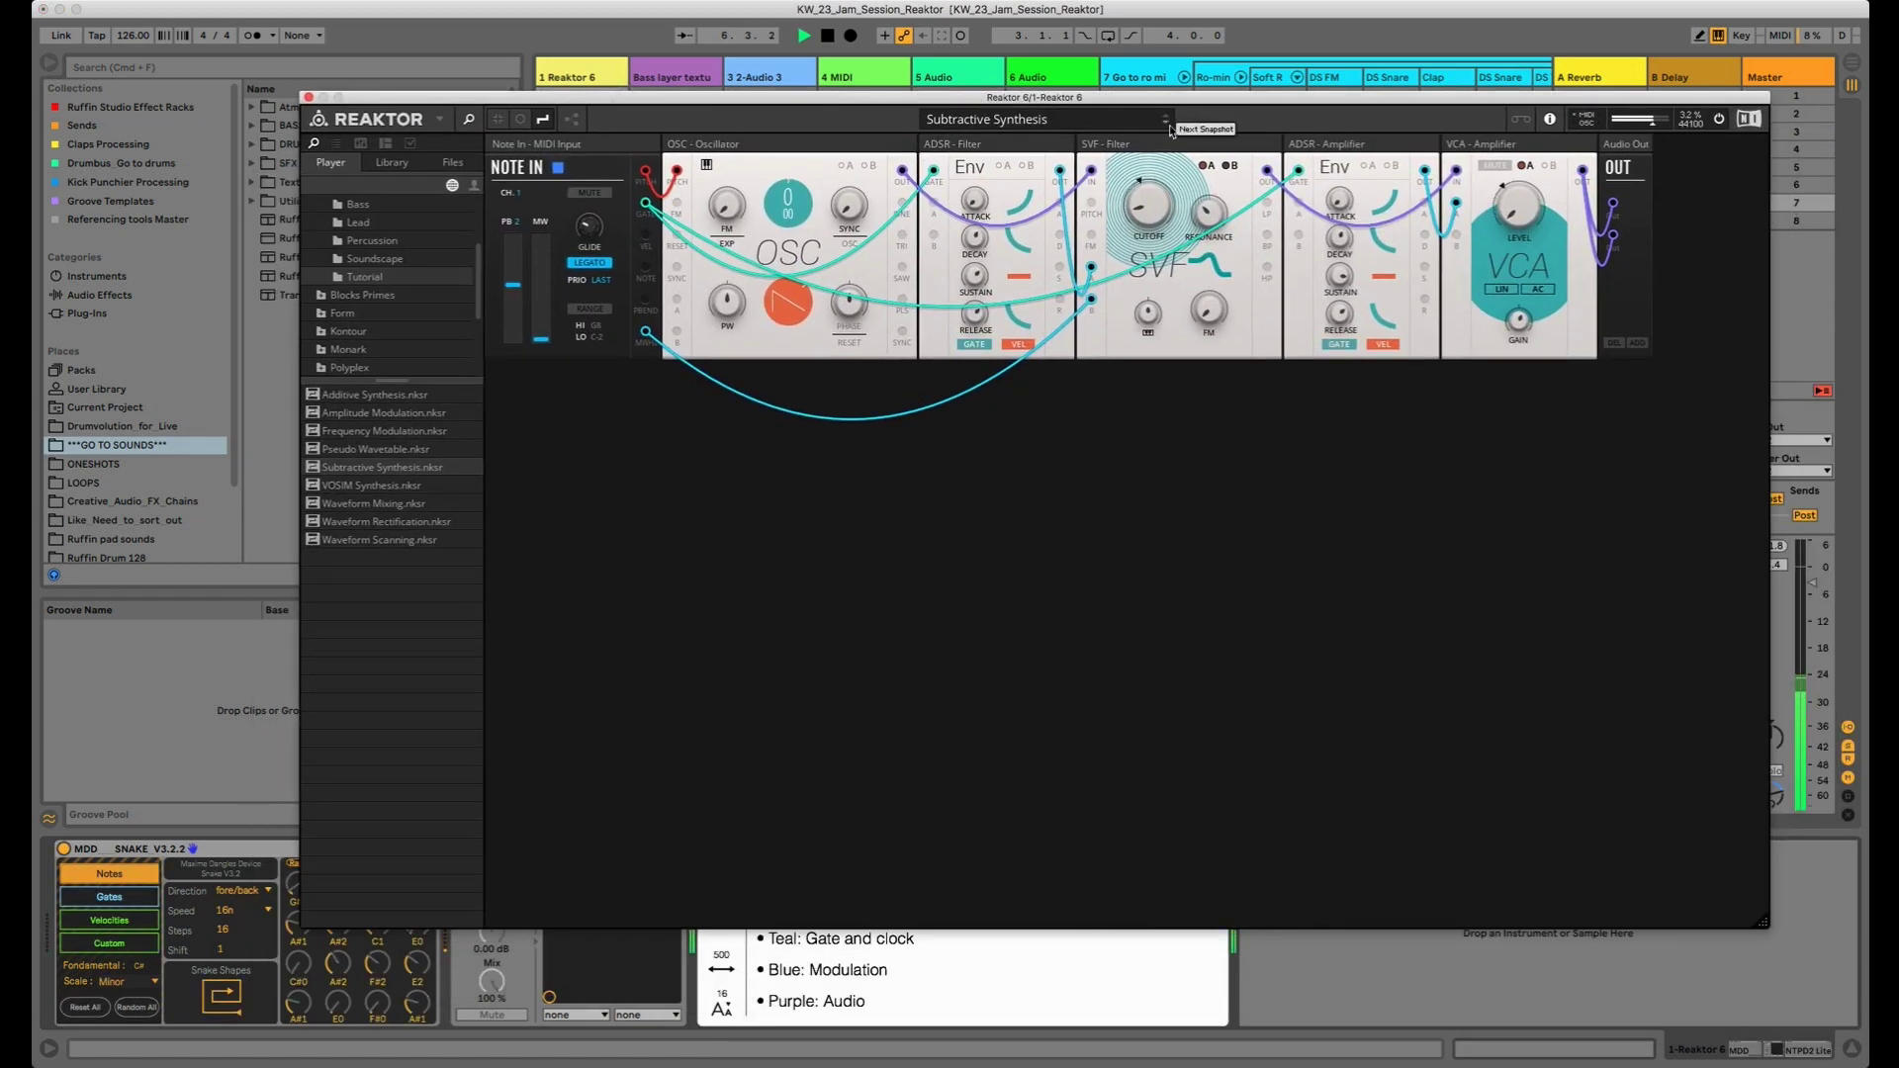
Set the VCA level to 17.1 and switch Reaktor's browser to the Library folders
drag(1518, 193, 1520, 152)
mouse_move(1152, 204)
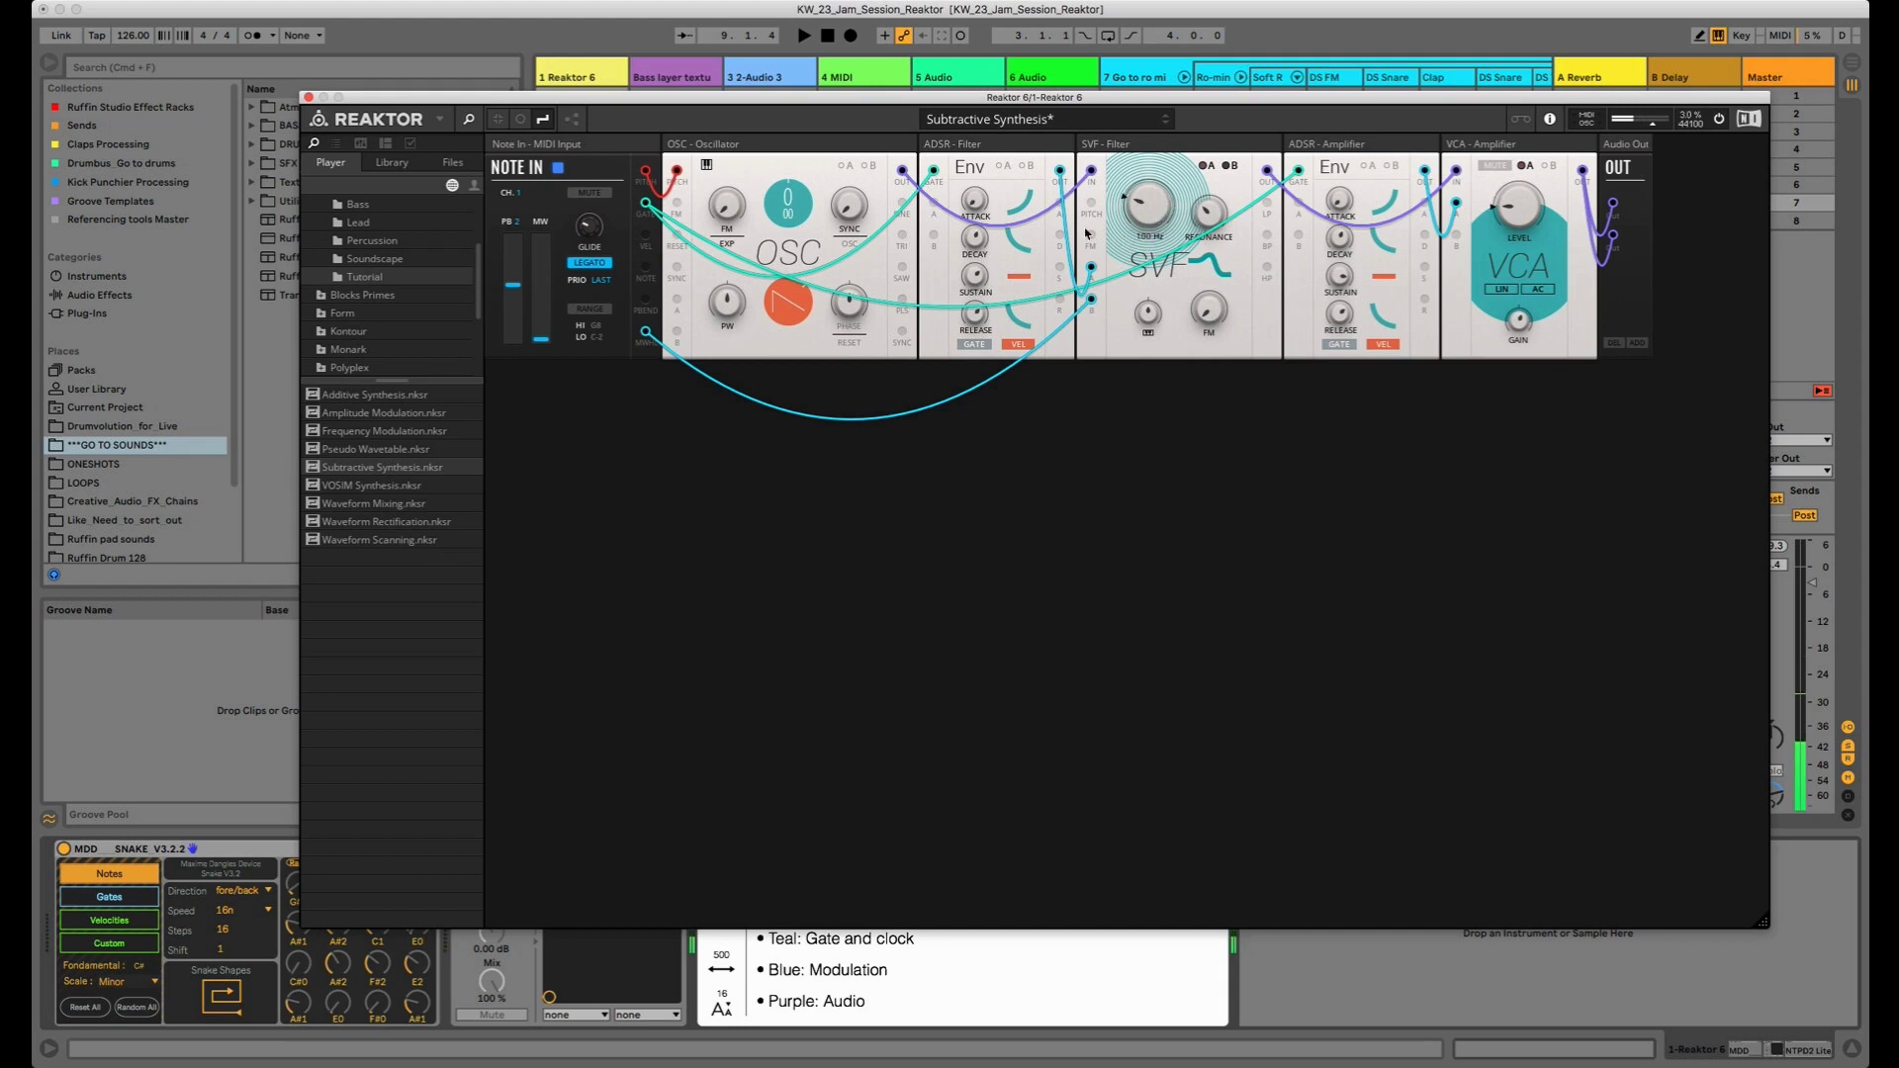
mouse_move(769, 150)
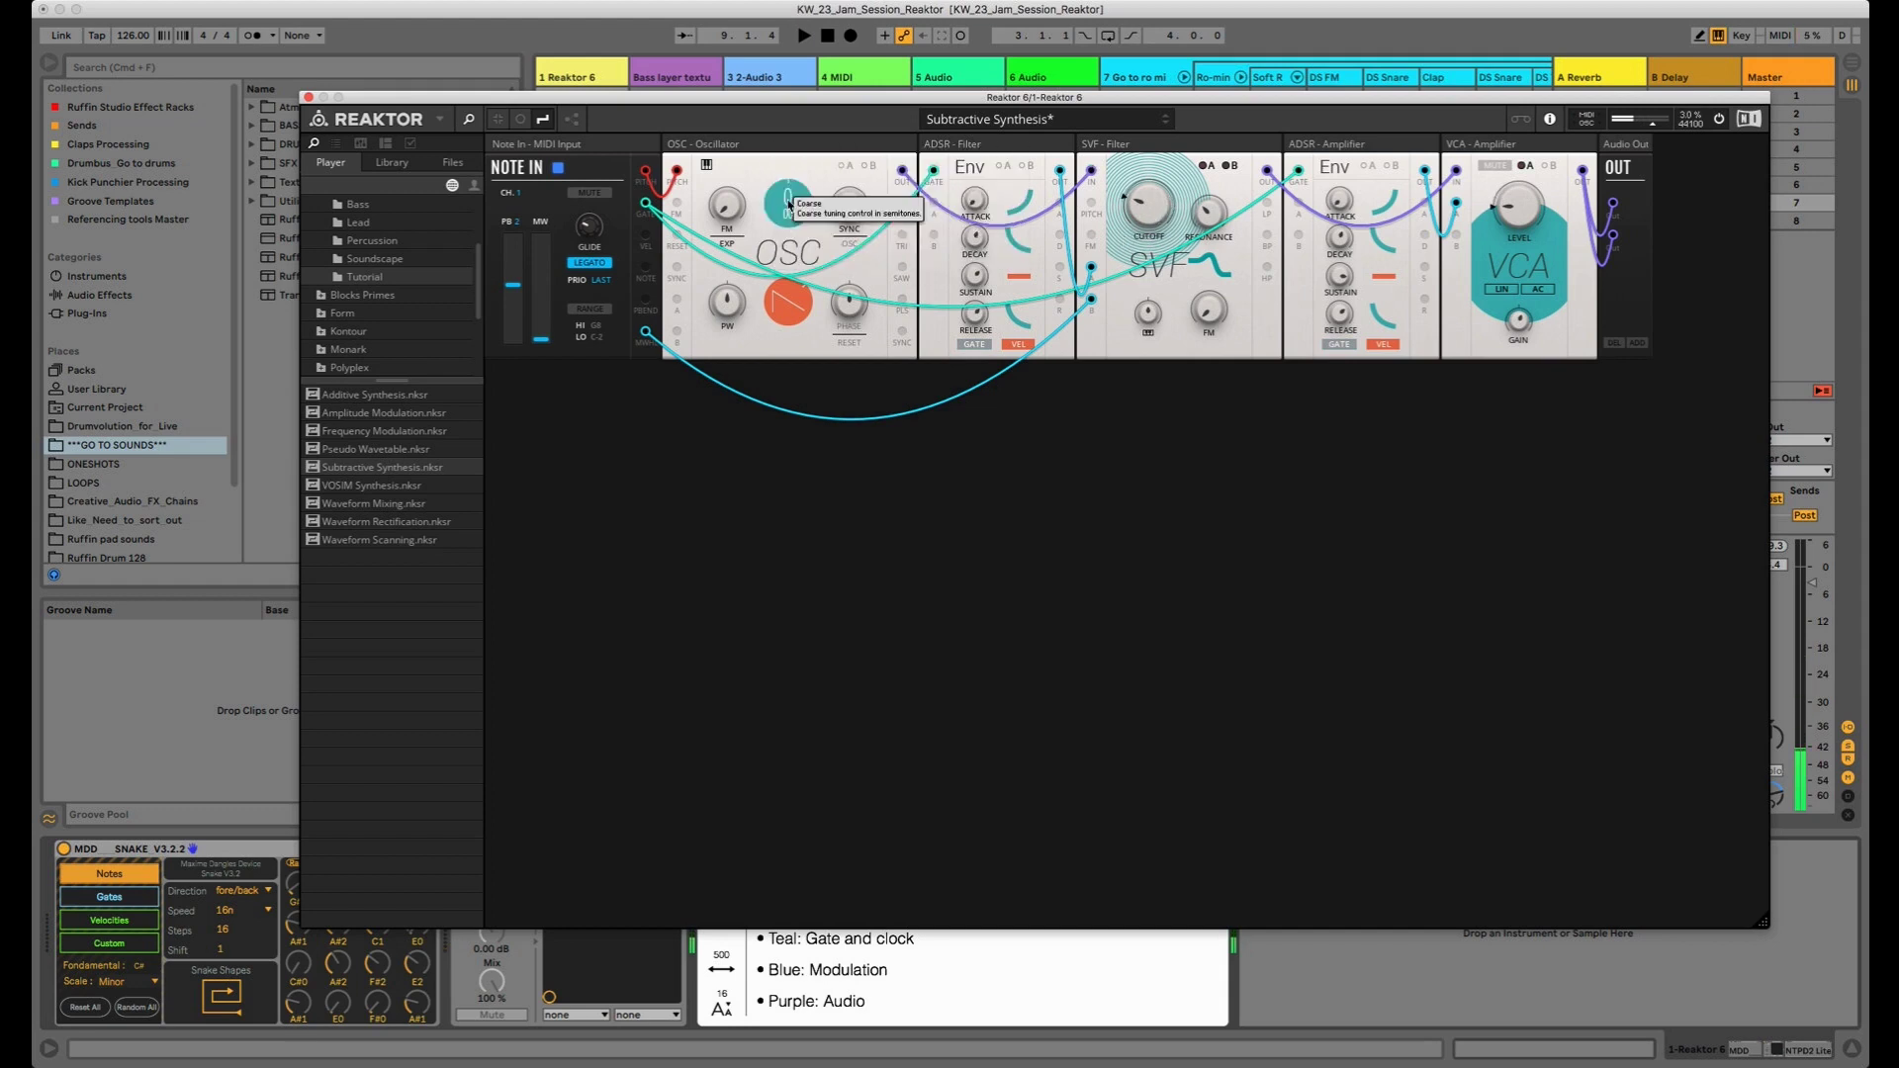
mouse_move(739, 209)
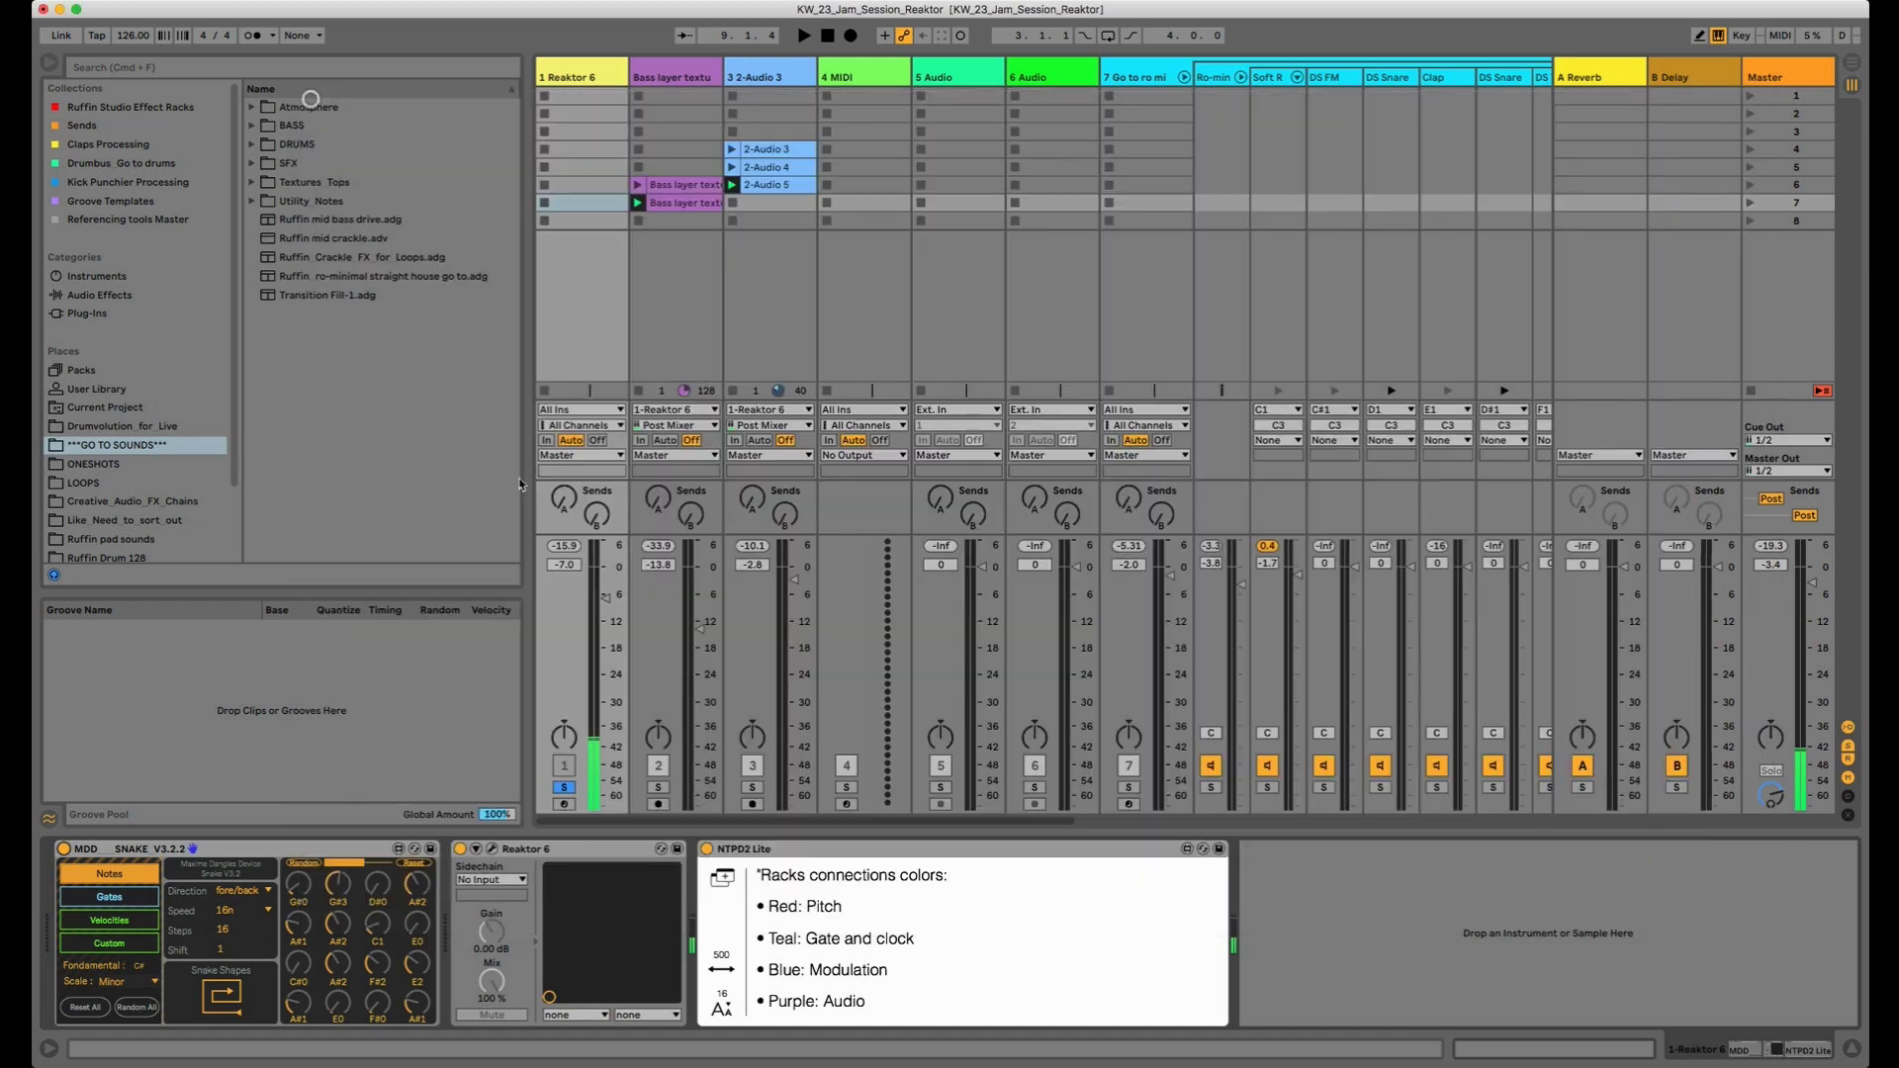
click(308, 96)
click(566, 788)
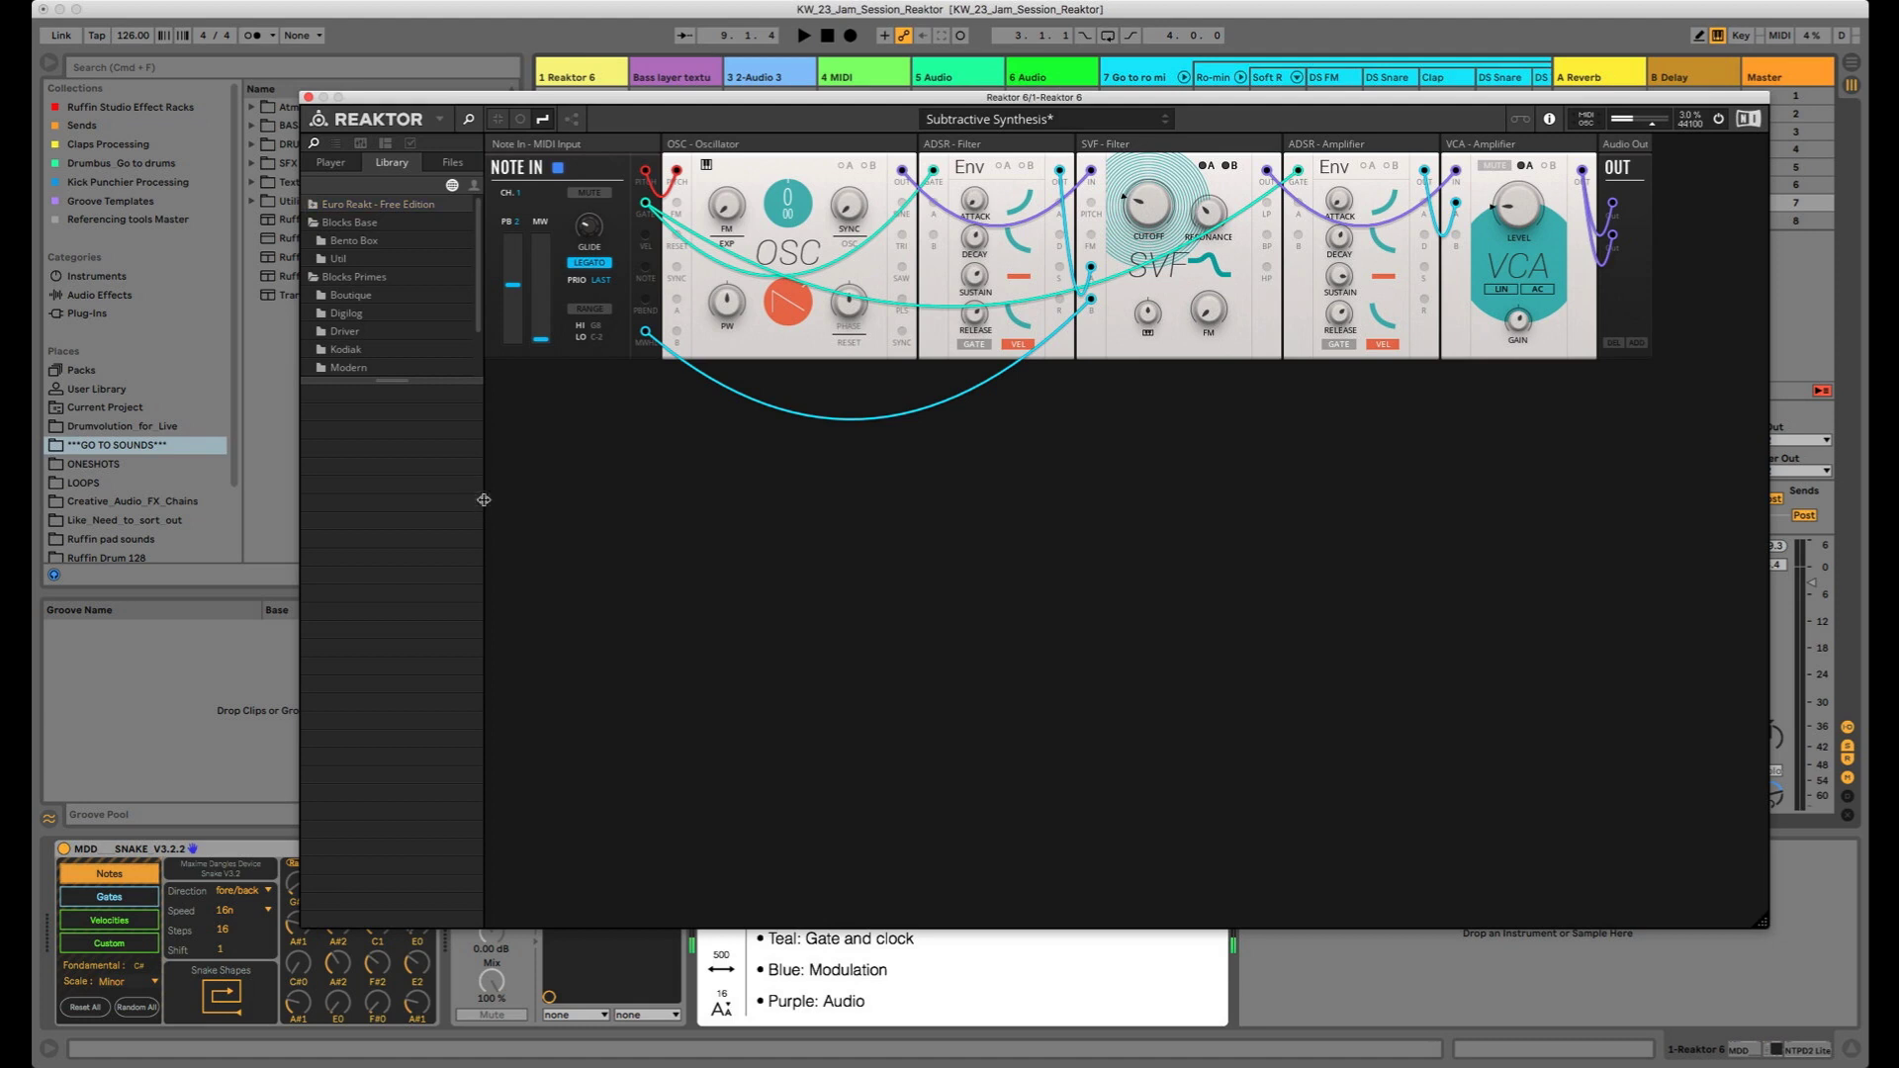
Adjust the browser panel width, open the Bento Box library folder, and focus the empty rack area
drag(486, 497, 495, 491)
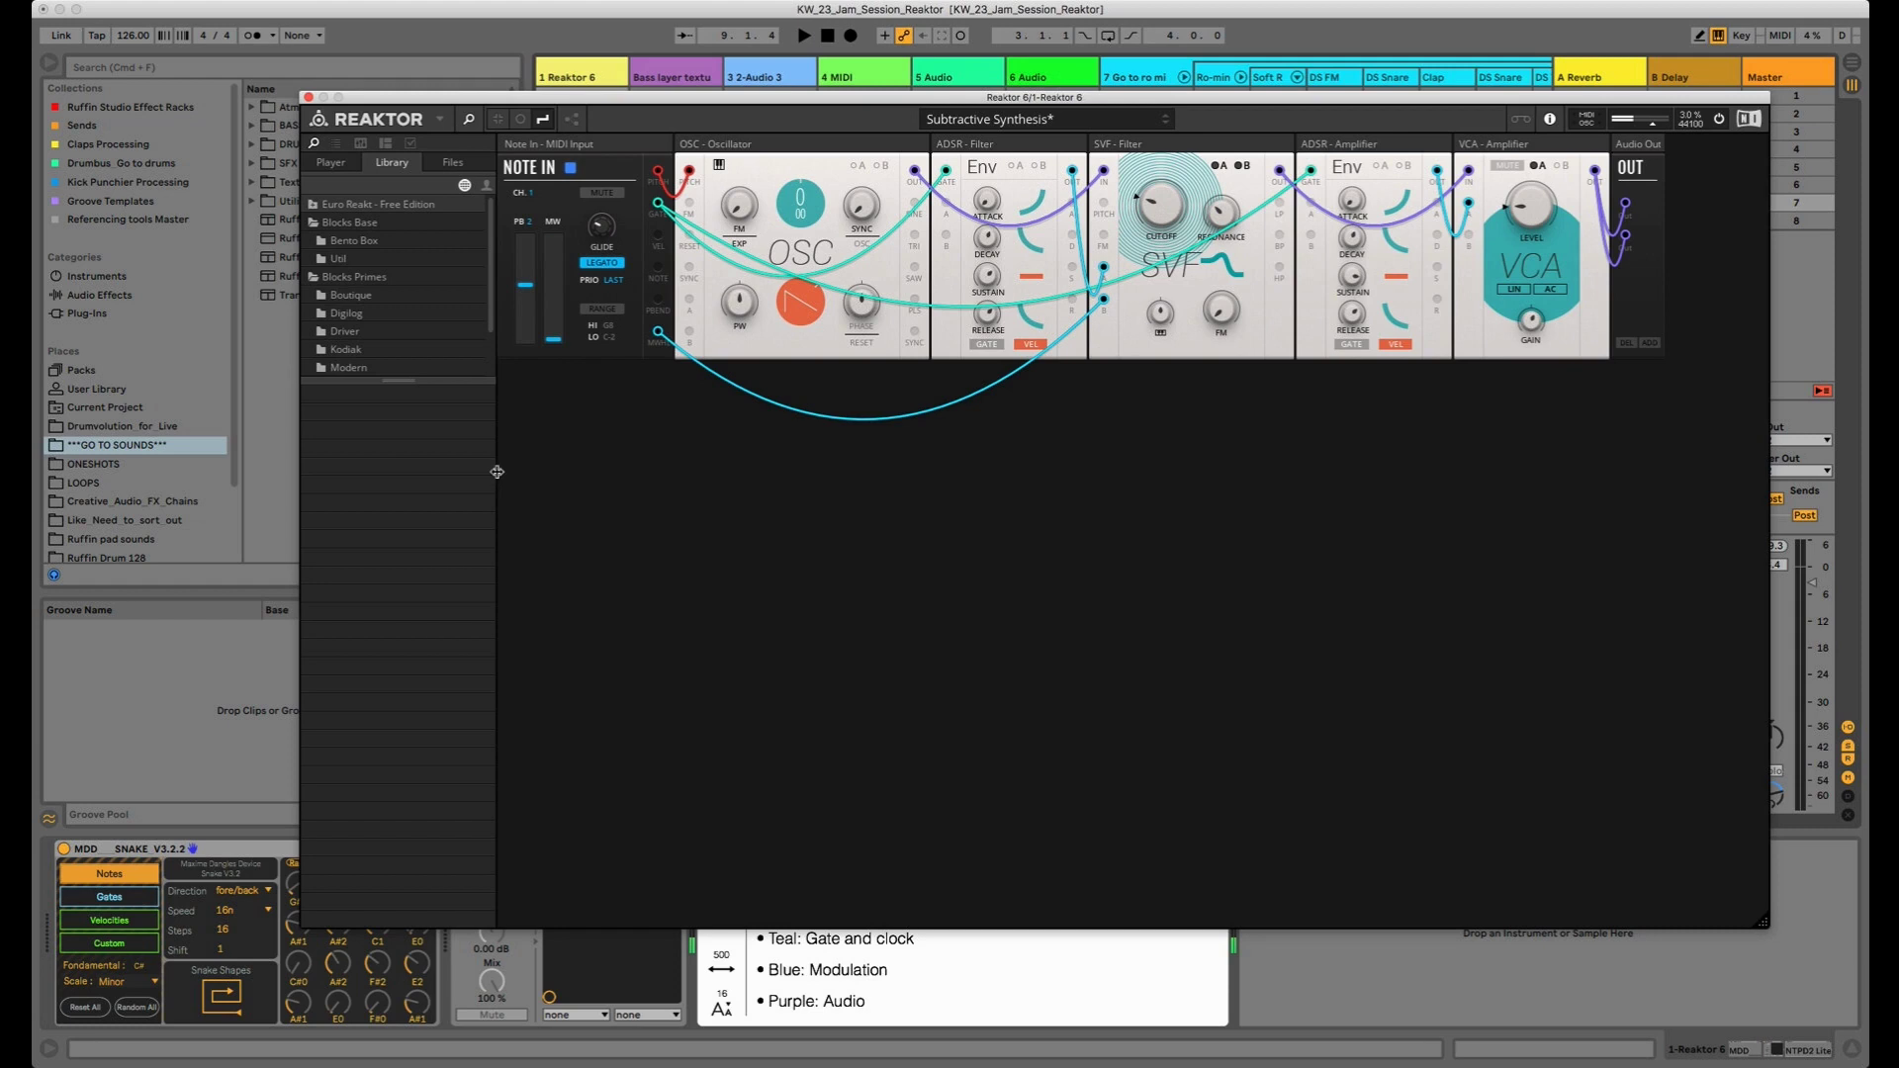
drag(496, 472, 488, 472)
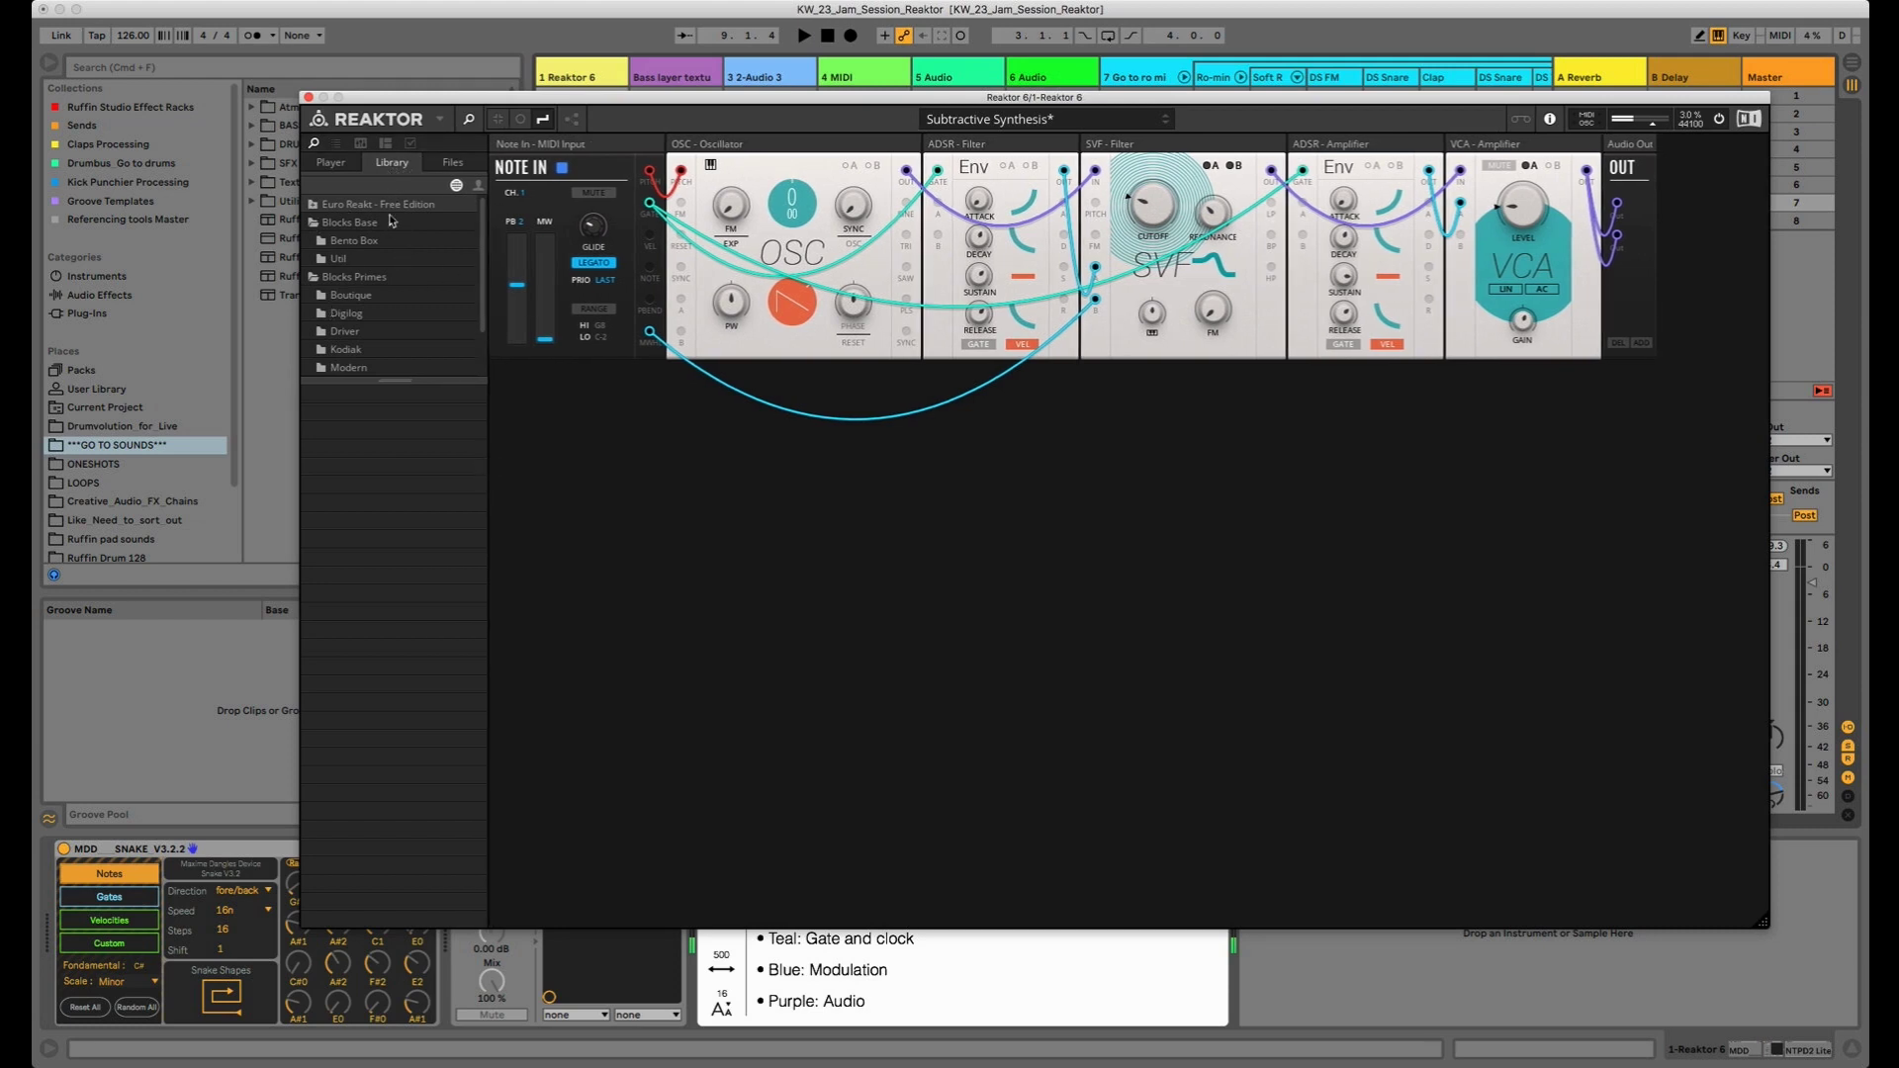
click(344, 239)
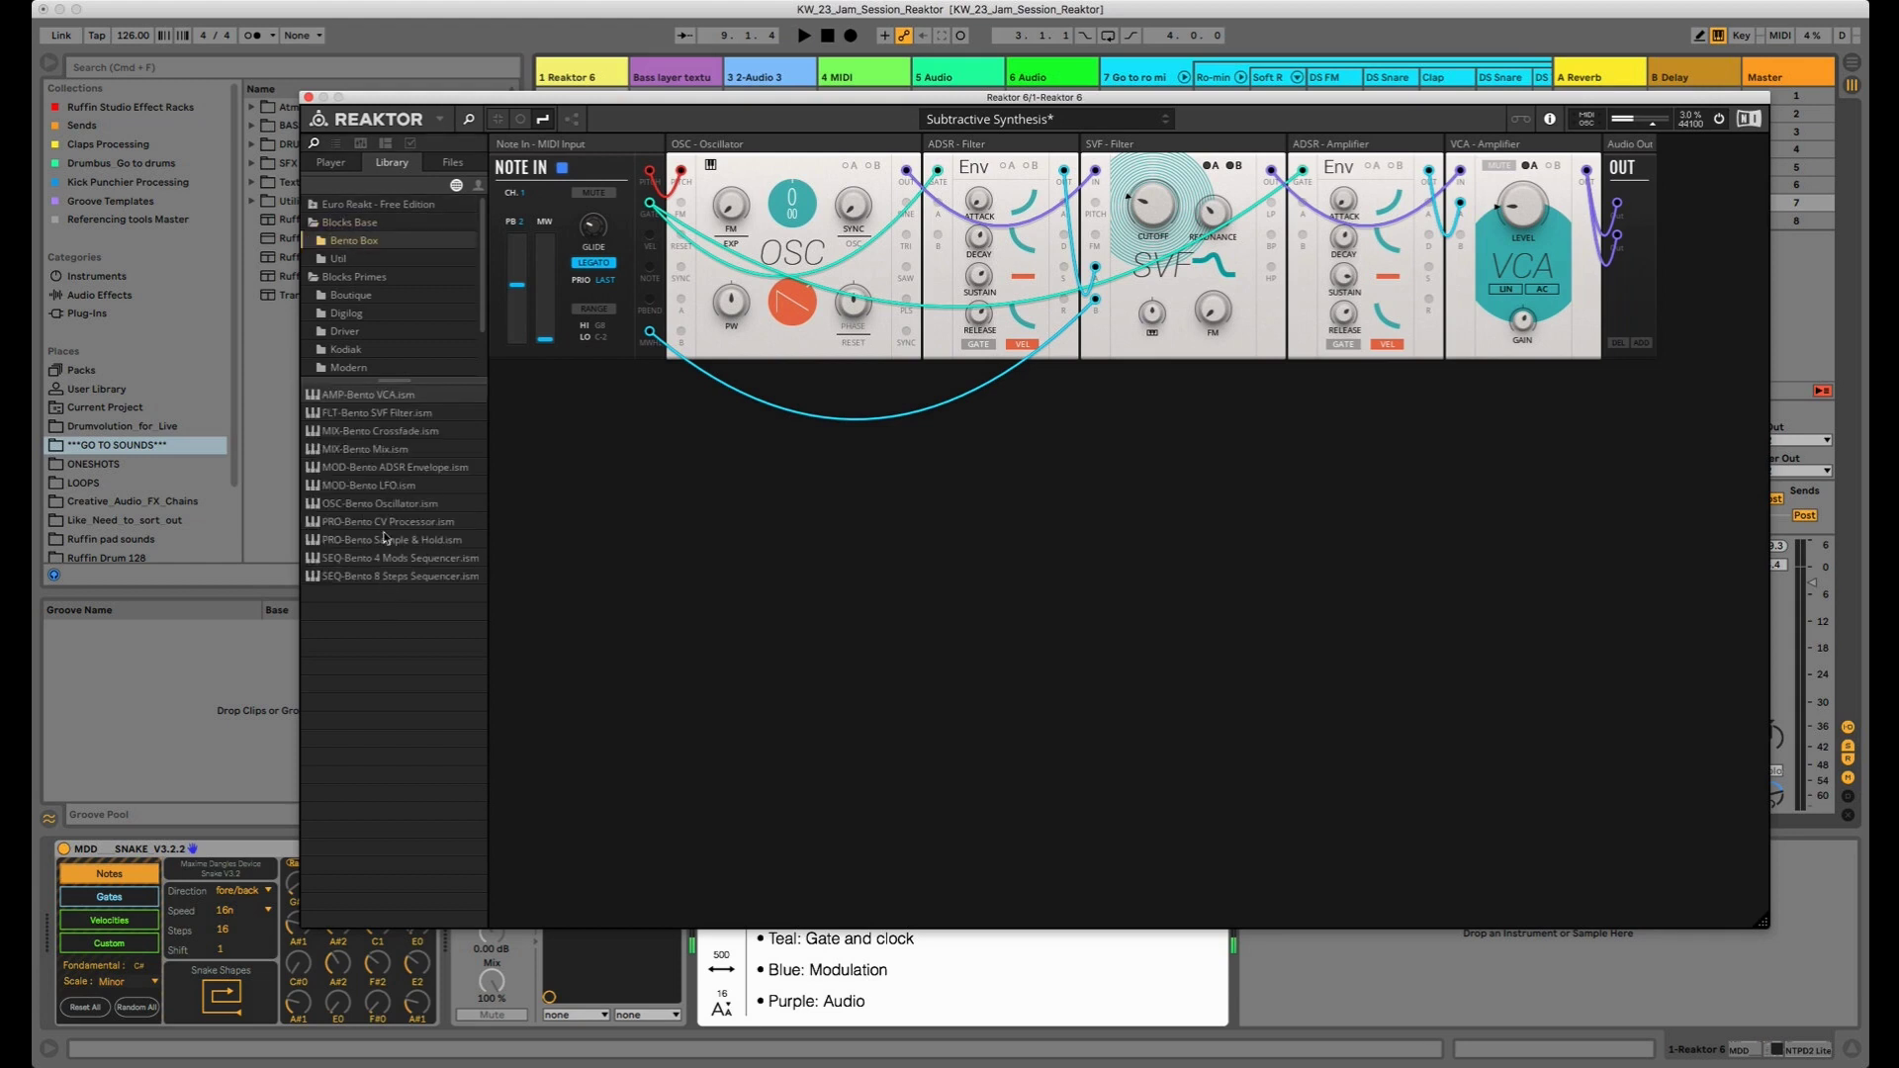
click(900, 562)
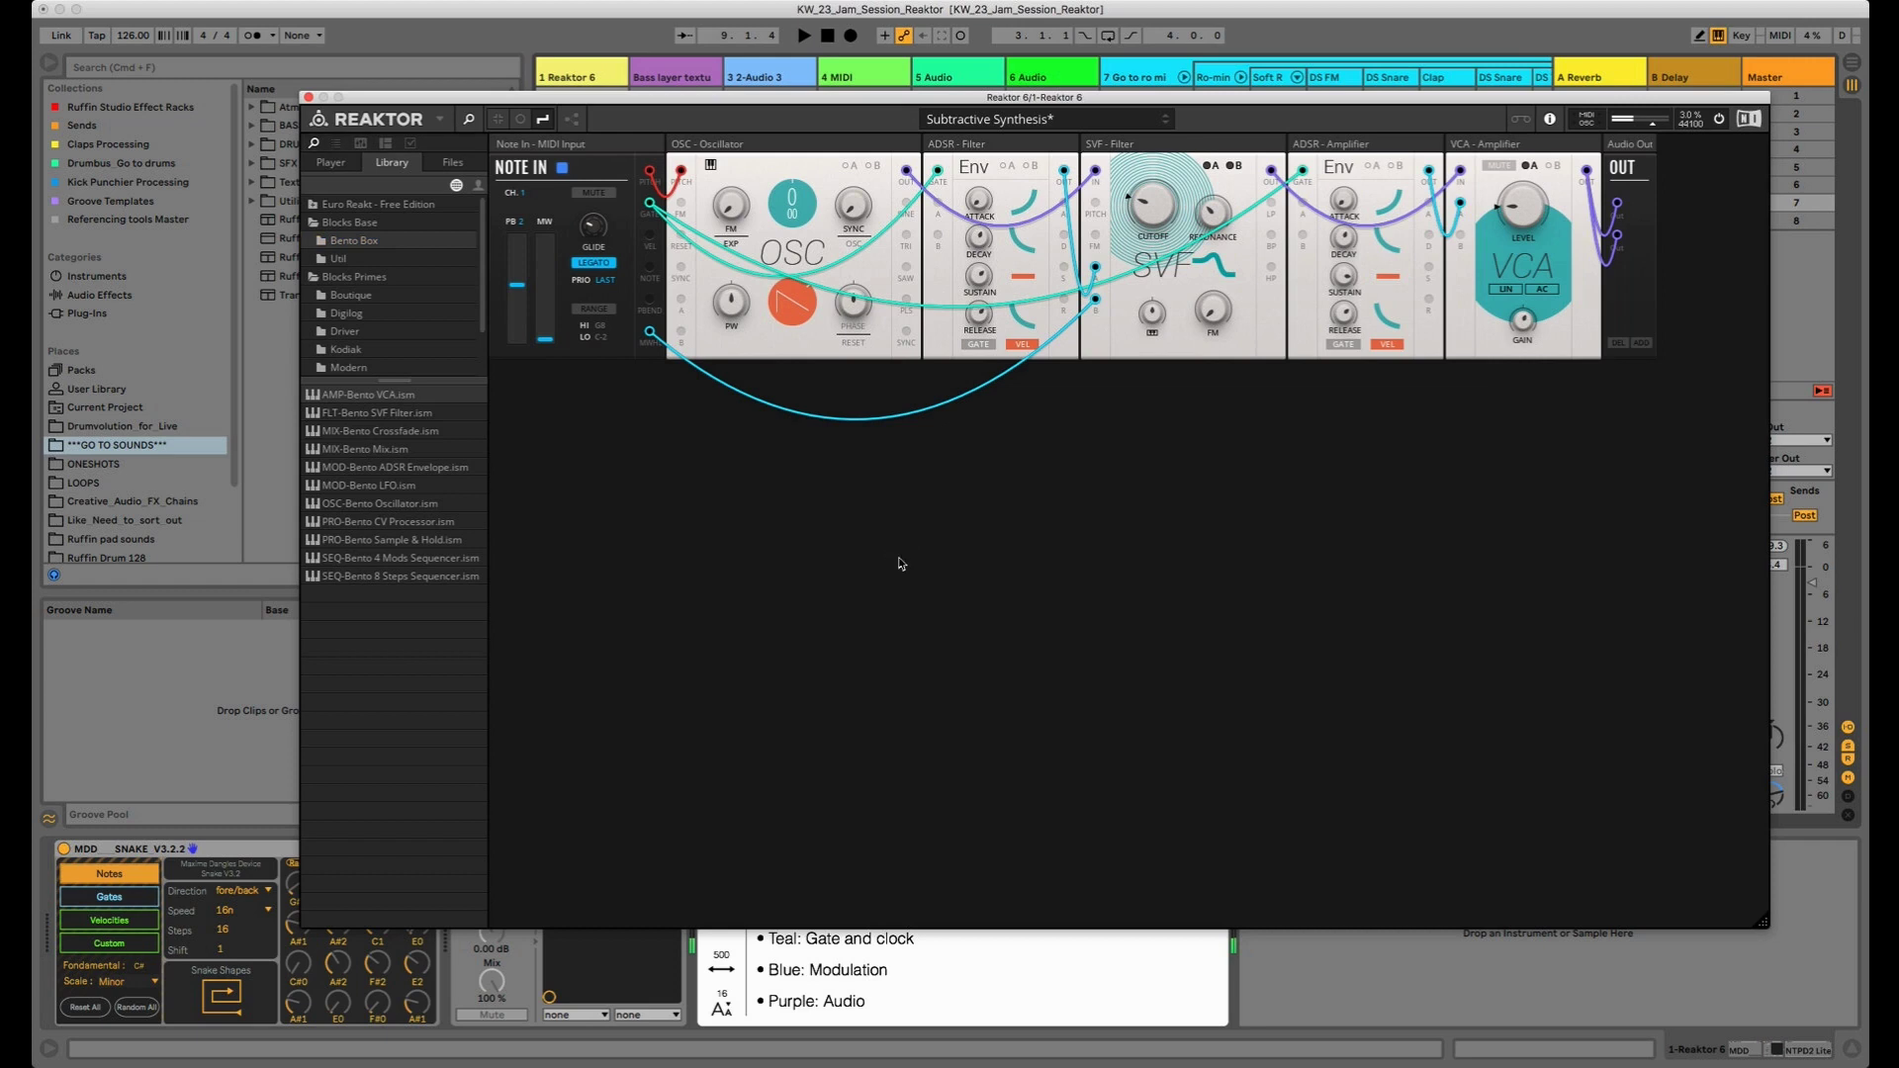
Search the rack for 'osc' and insert the OSC-Kodiak Duality Oscillator block
double_click(900, 563)
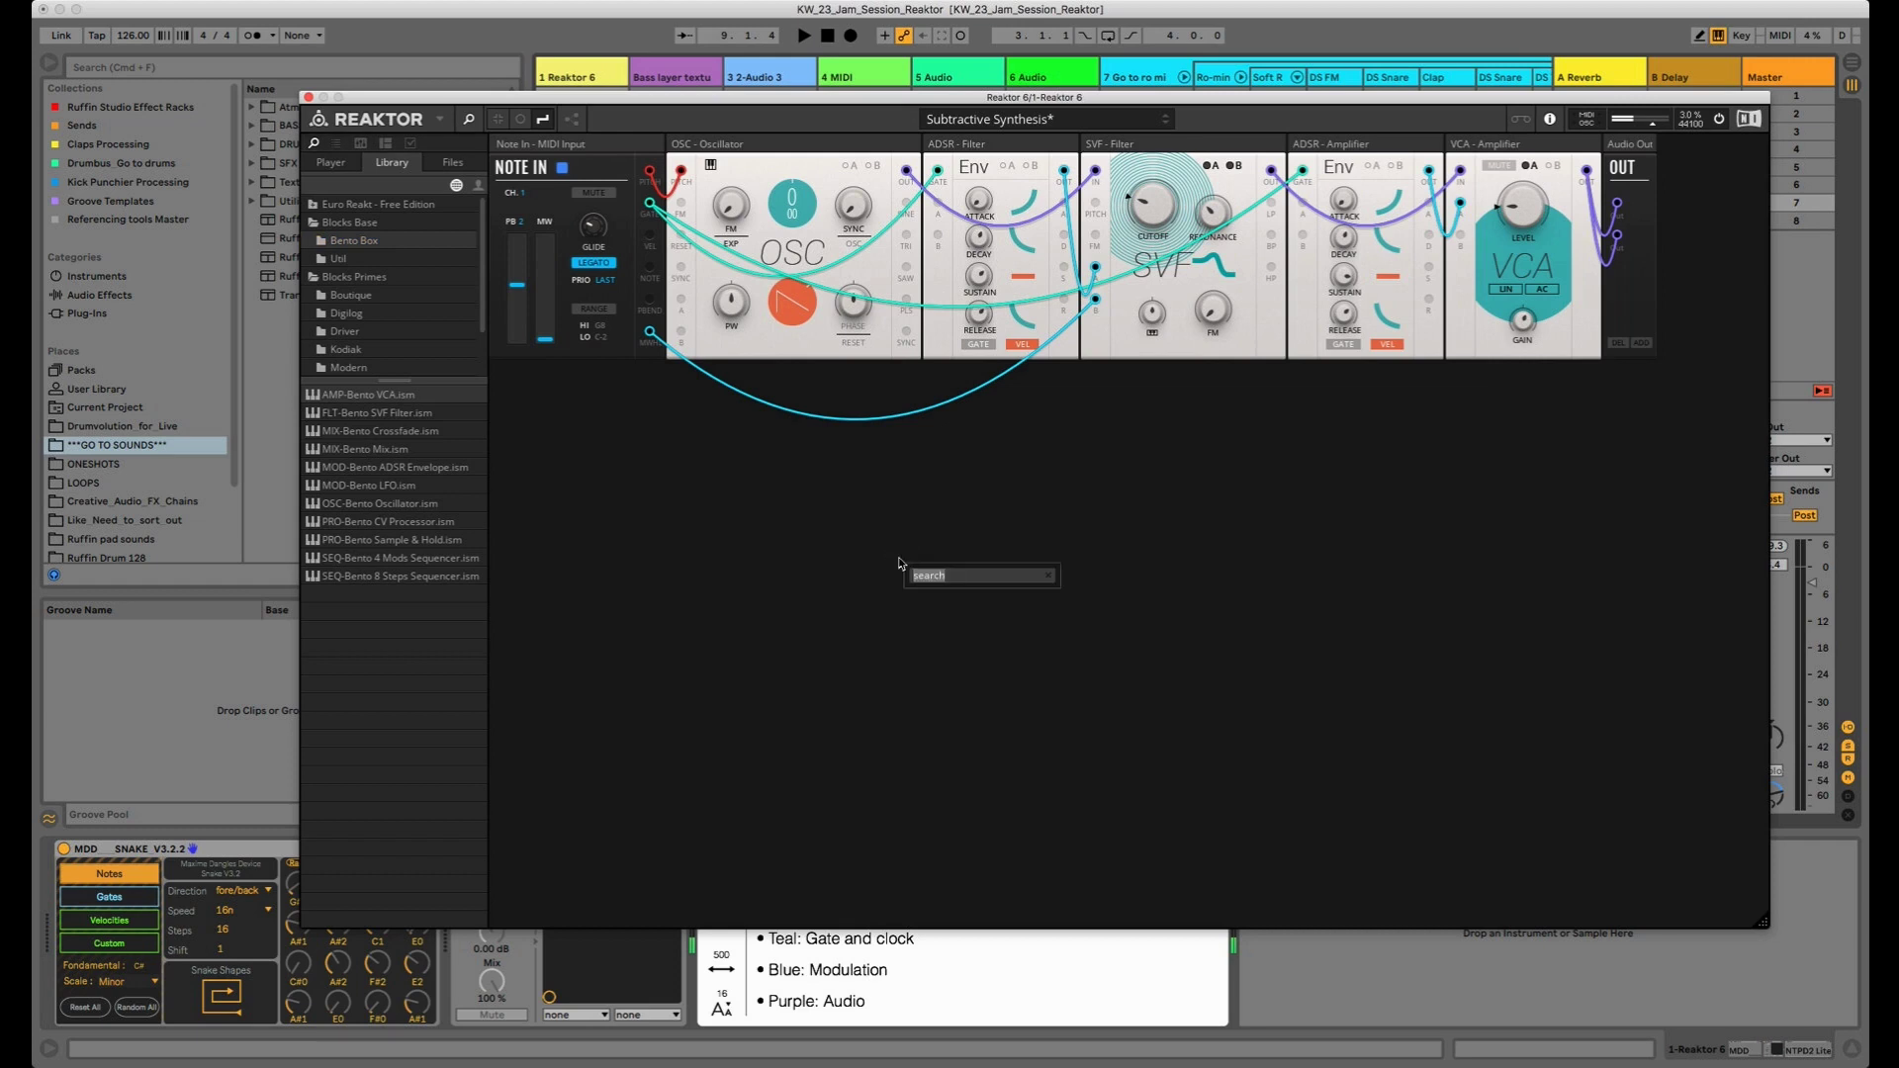
text(osc)
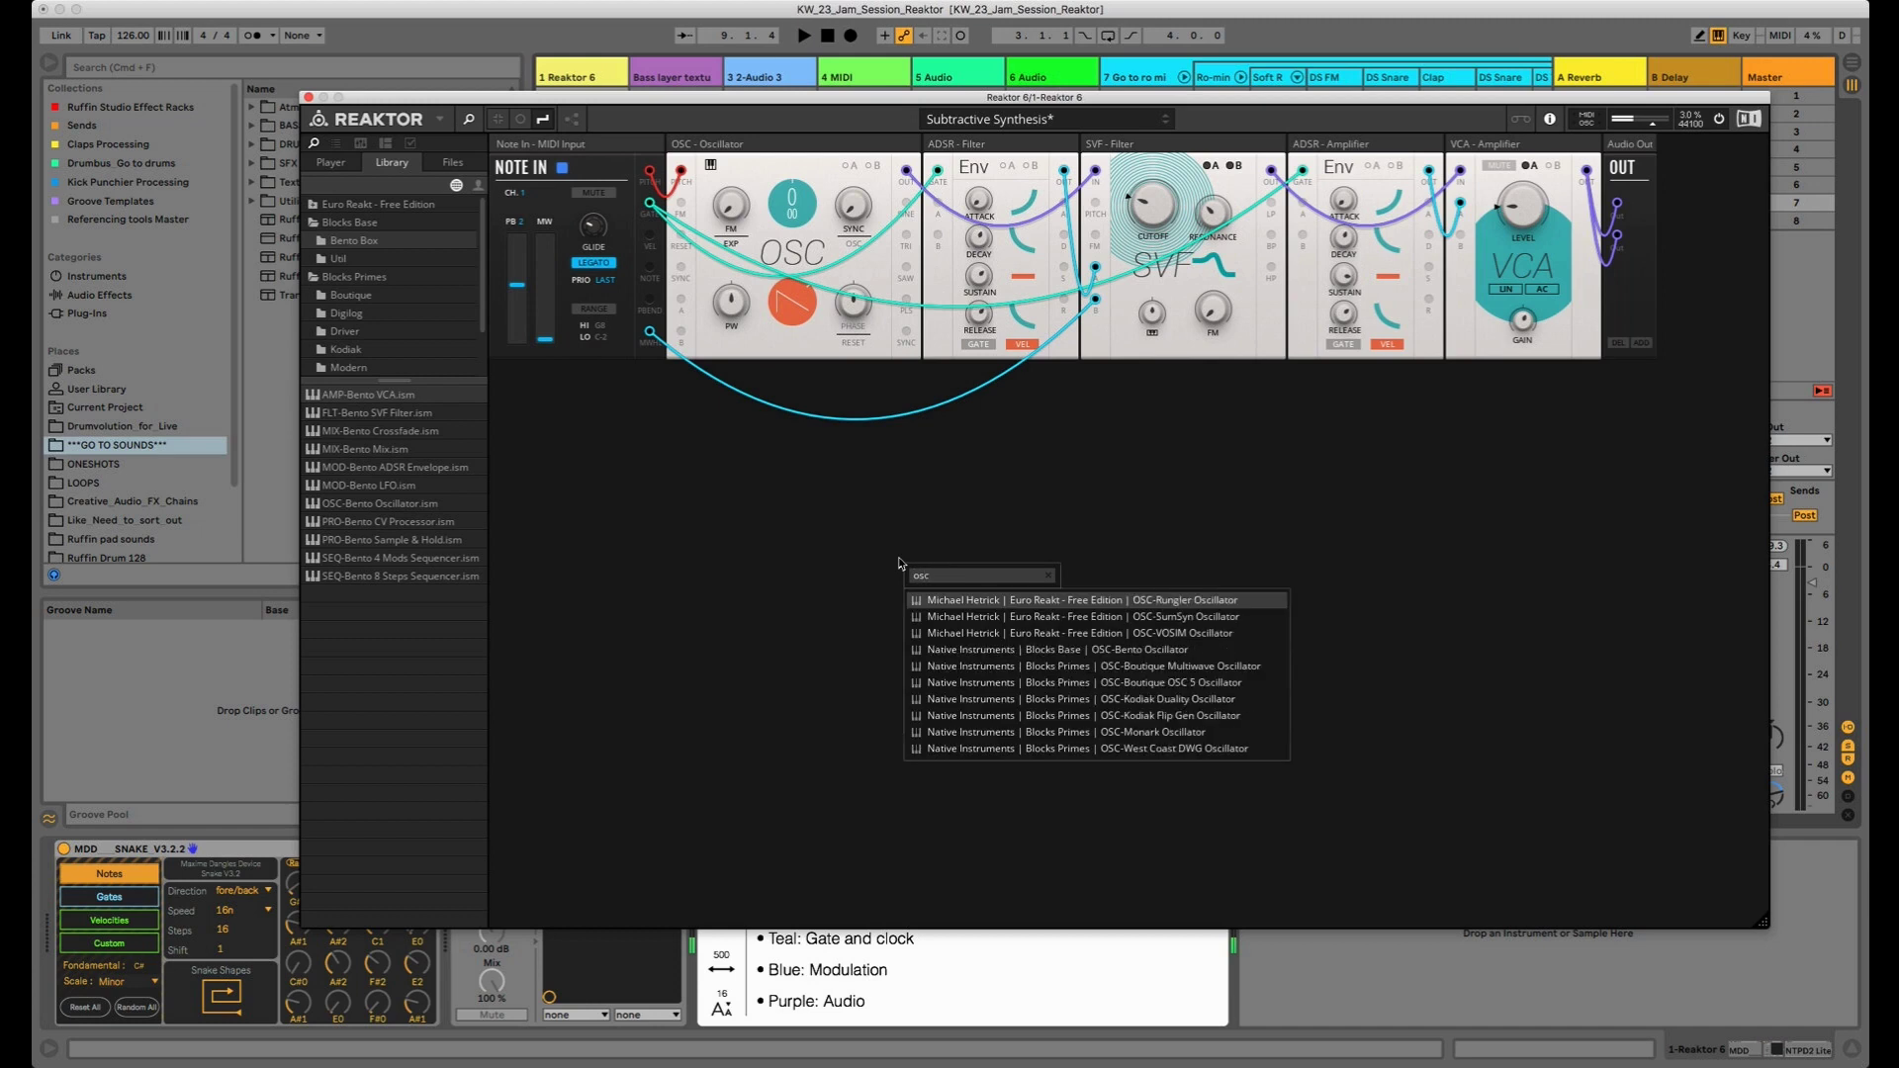
key(Down)
key(Down)
key(Down)
key(Down)
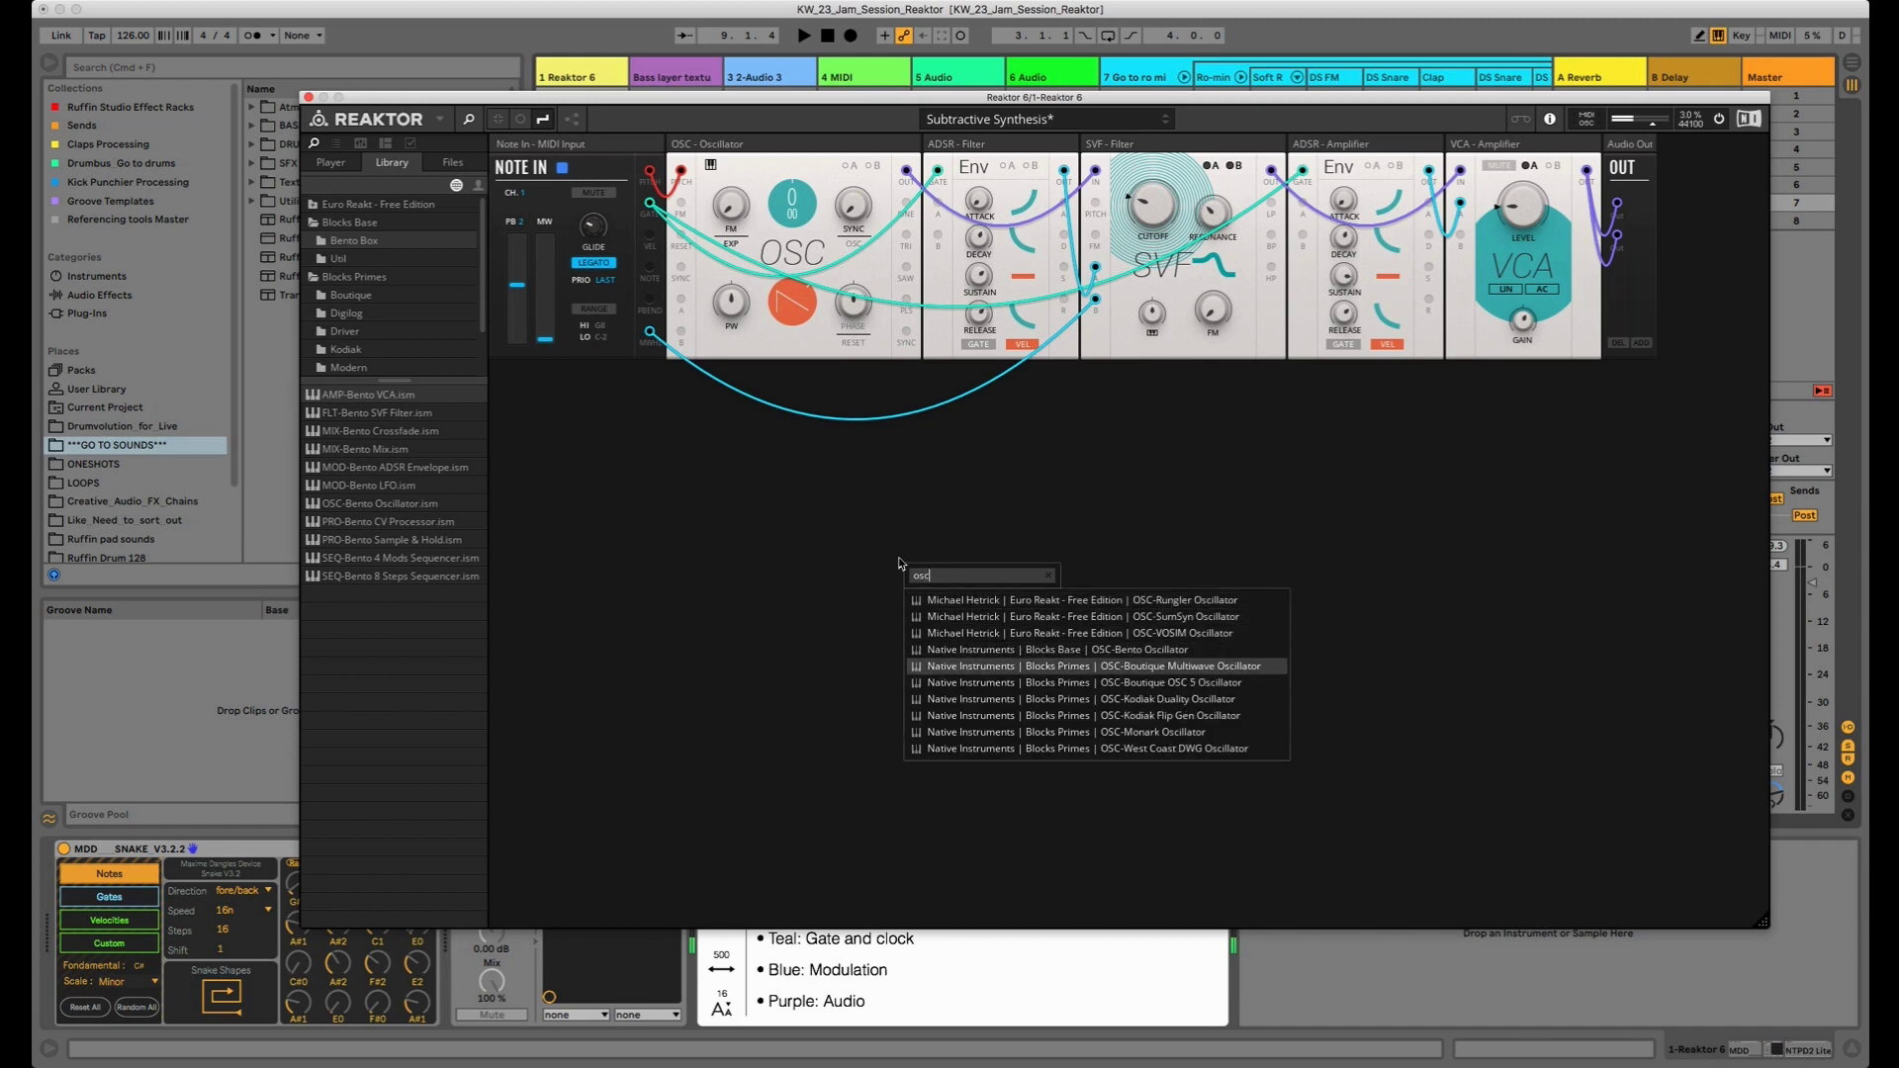
key(Down)
key(Down)
key(Return)
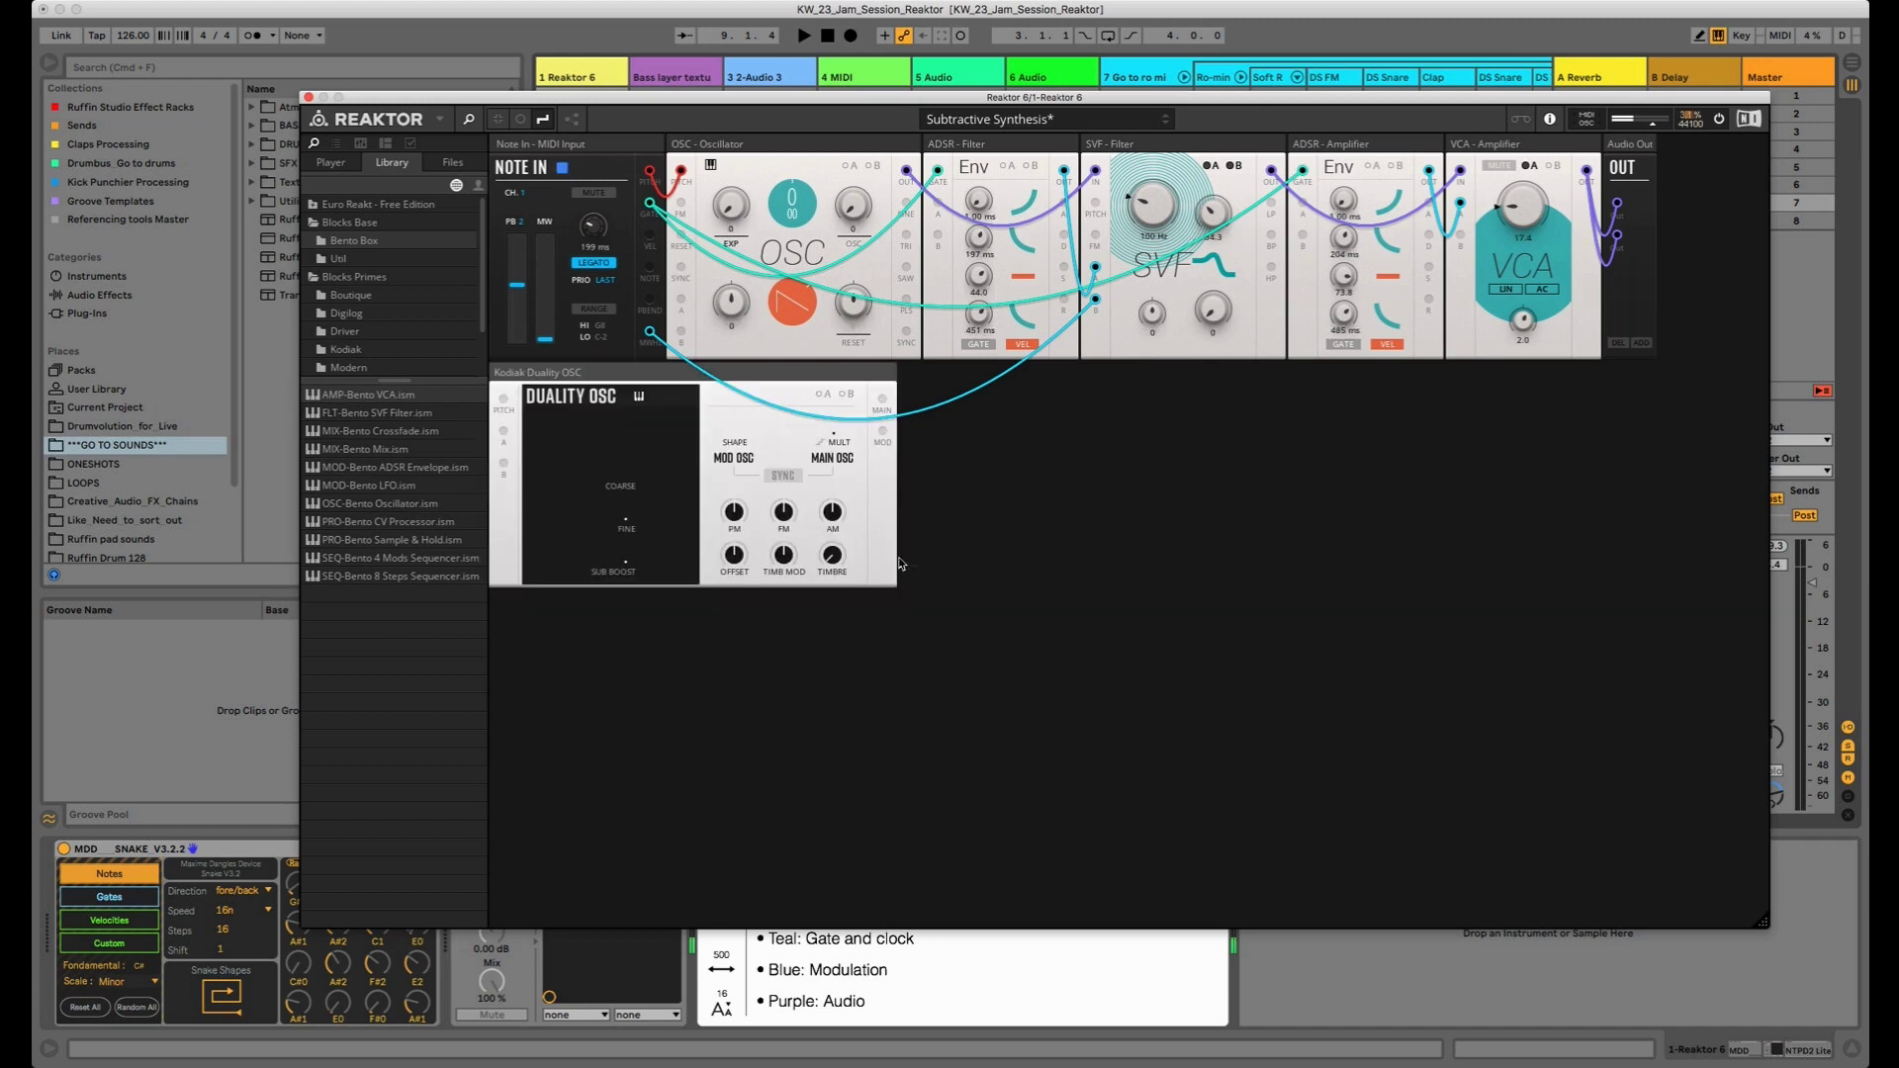
mouse_move(622, 375)
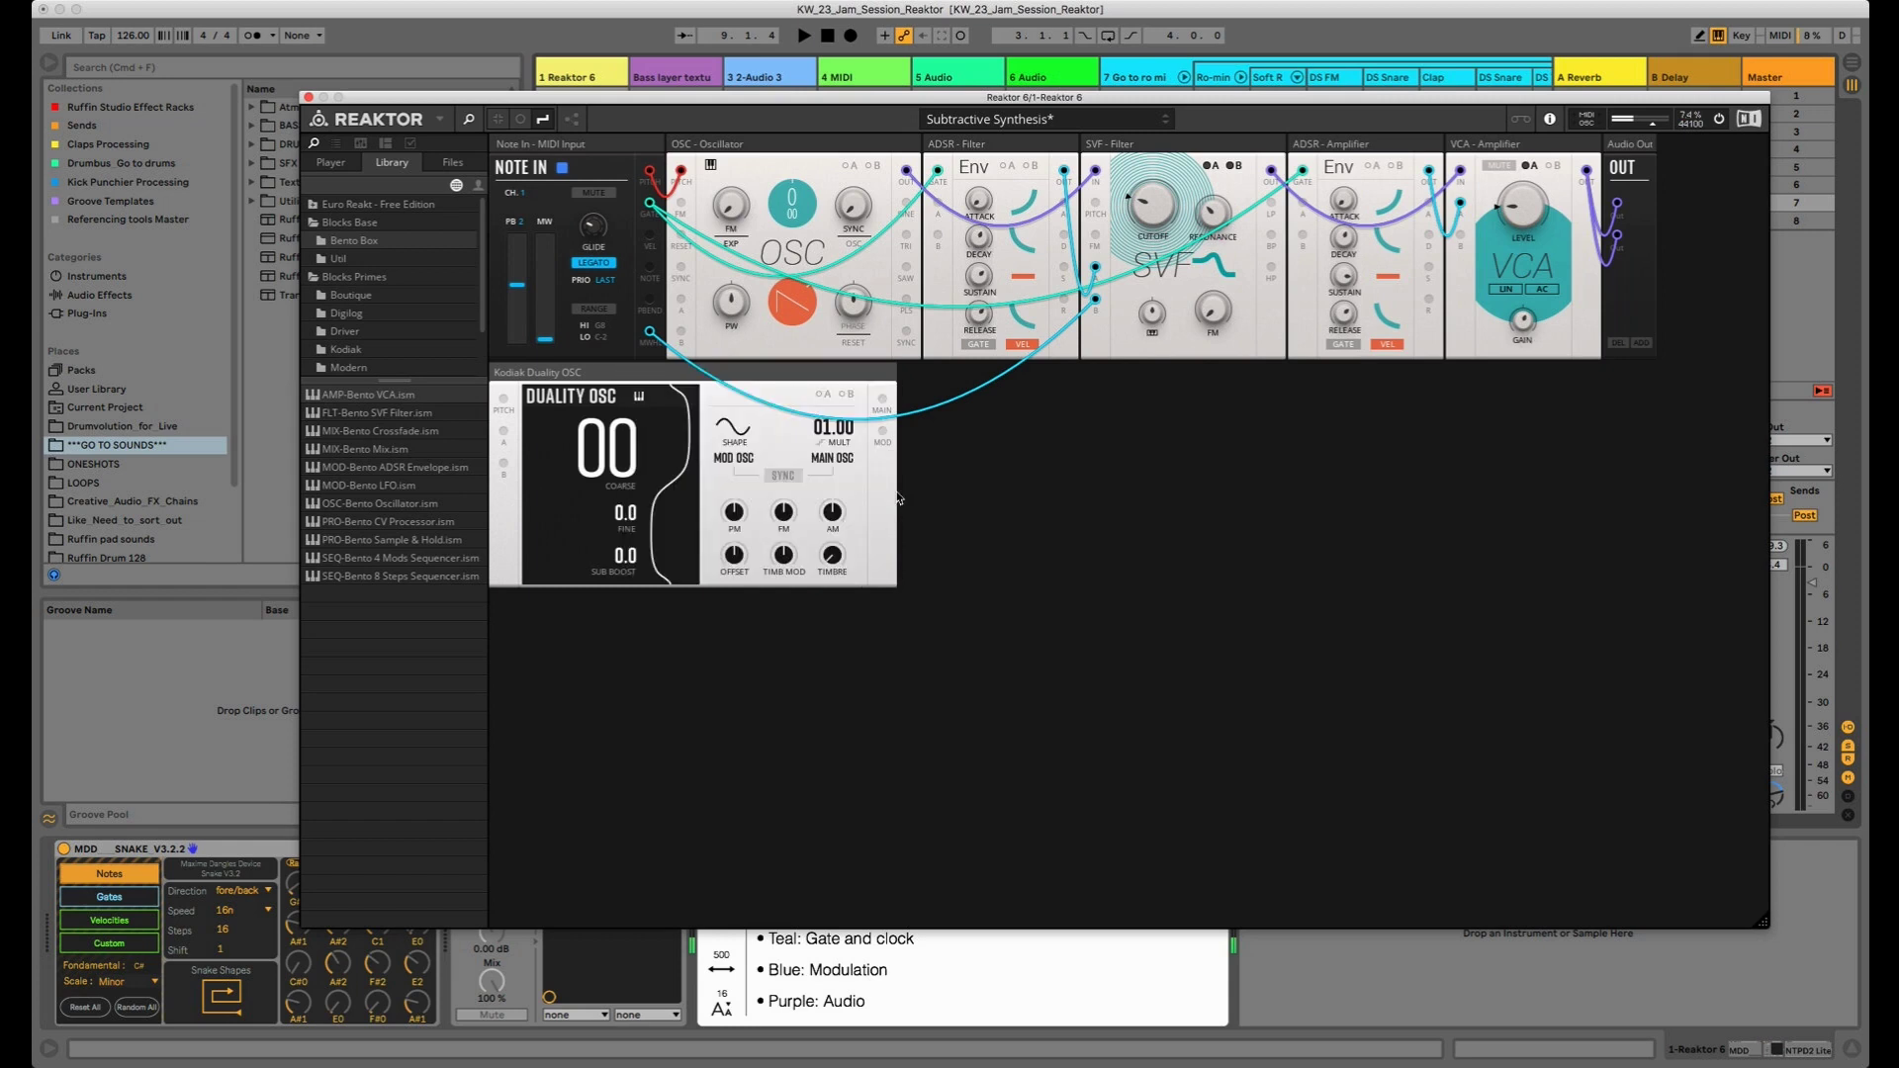
Browse the Boutique and West Coast blocks, then collapse the Blocks Primes and Euro Reakt folders
scroll(376, 302, down, 2)
click(362, 241)
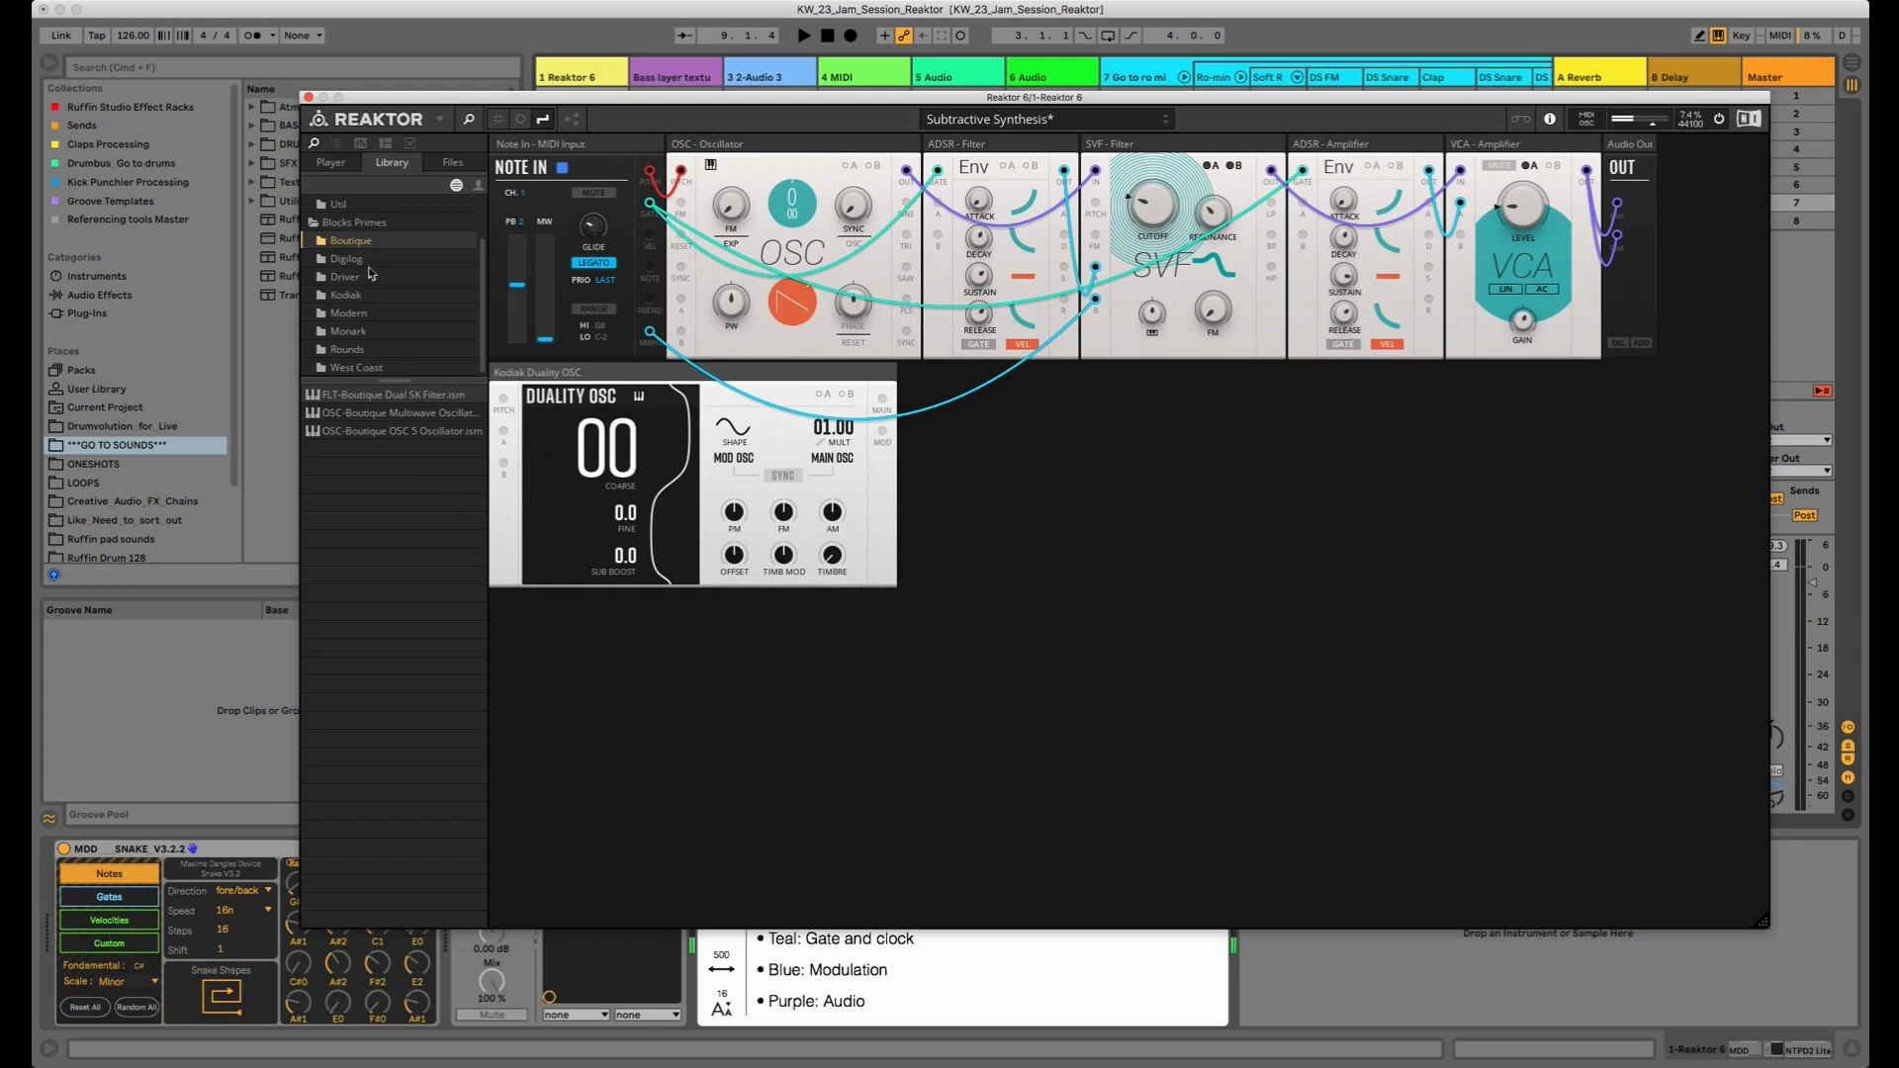
key(Down)
key(Down)
key(Down)
key(Down)
key(Down)
key(Down)
key(Down)
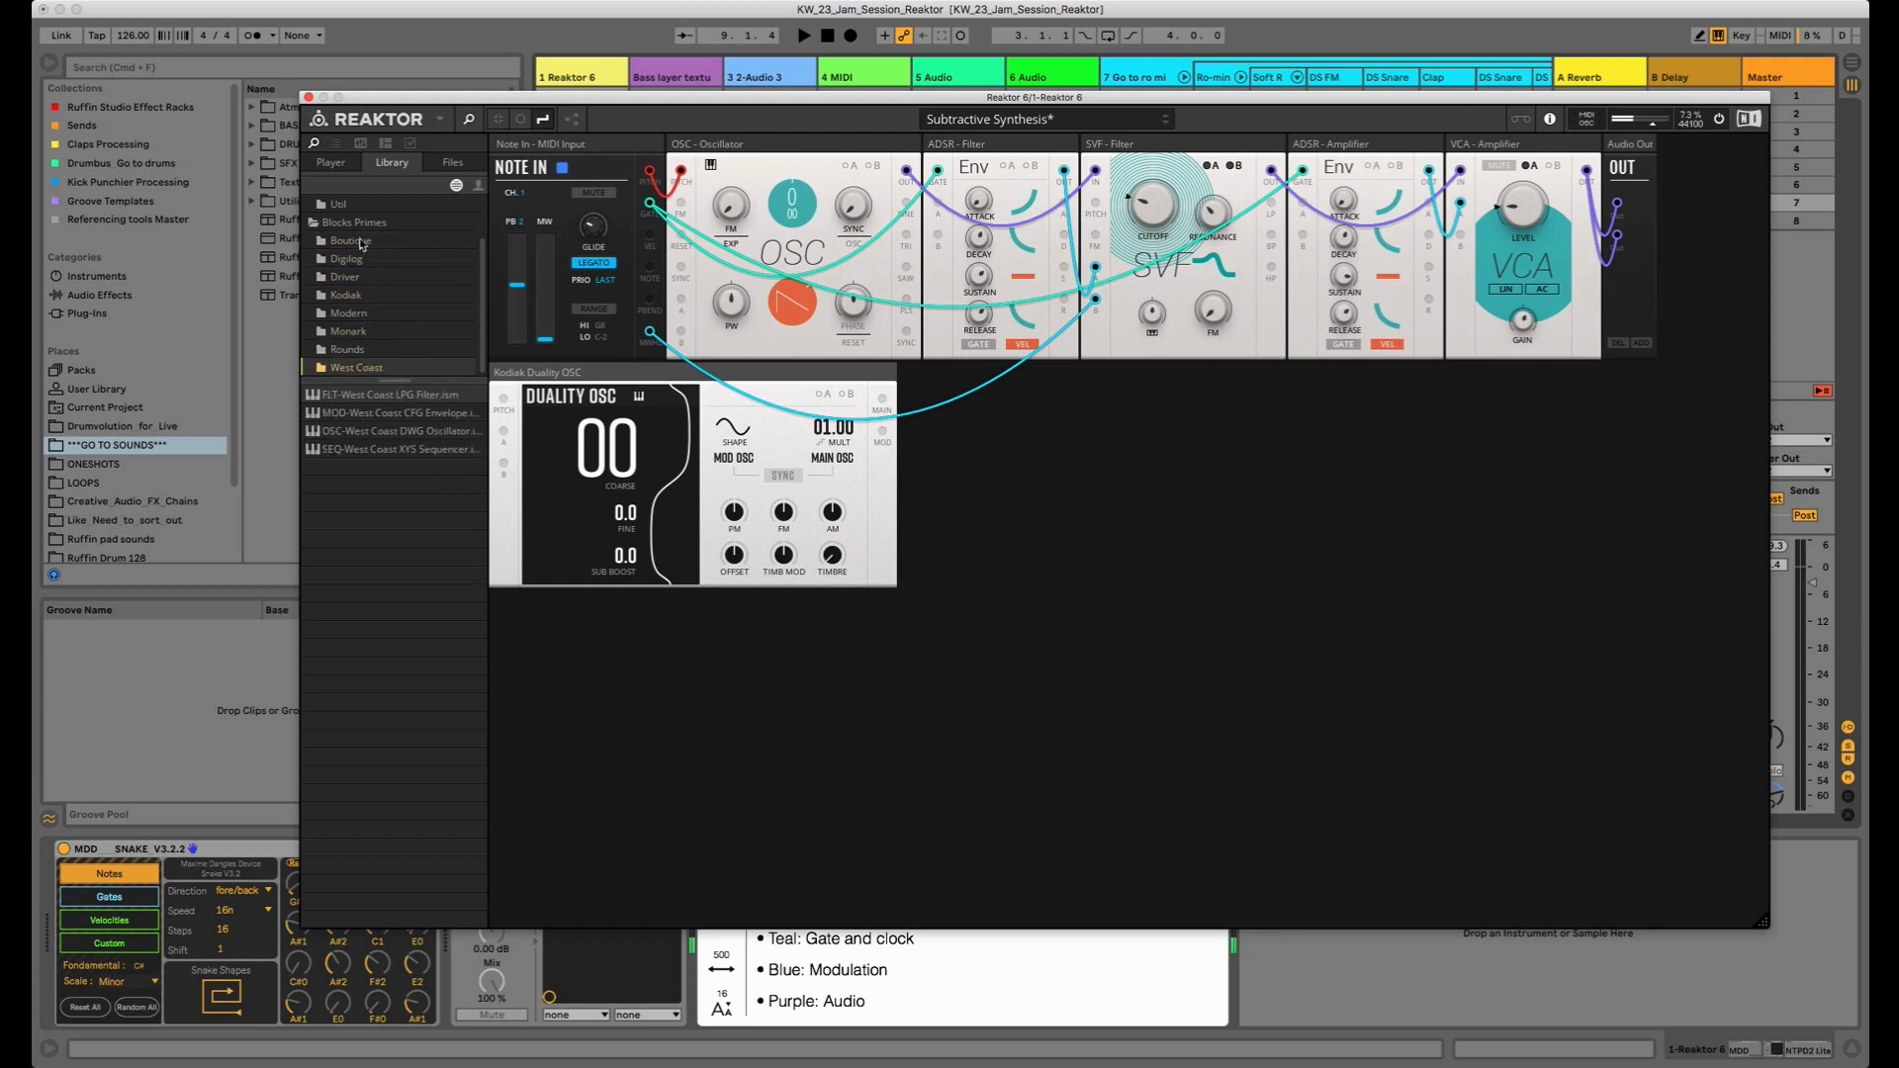
scroll(362, 262, up, 2)
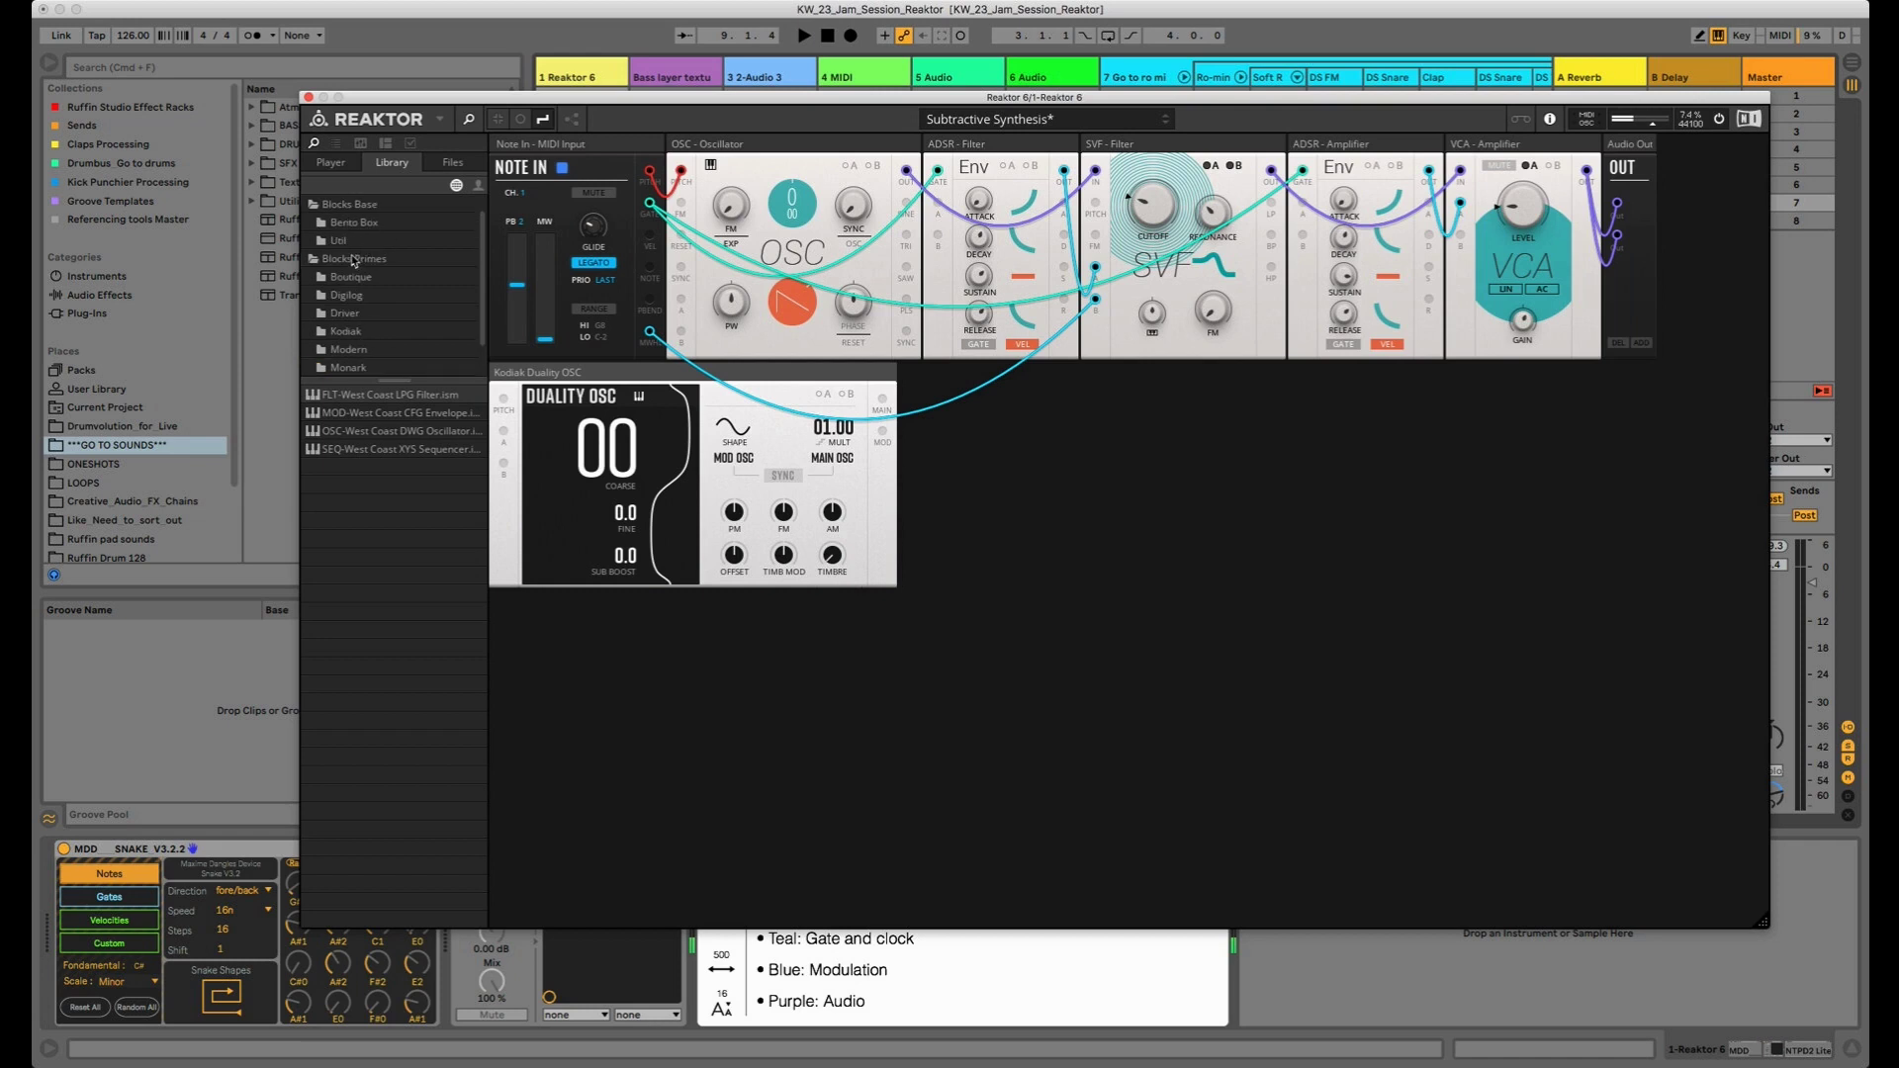
click(353, 261)
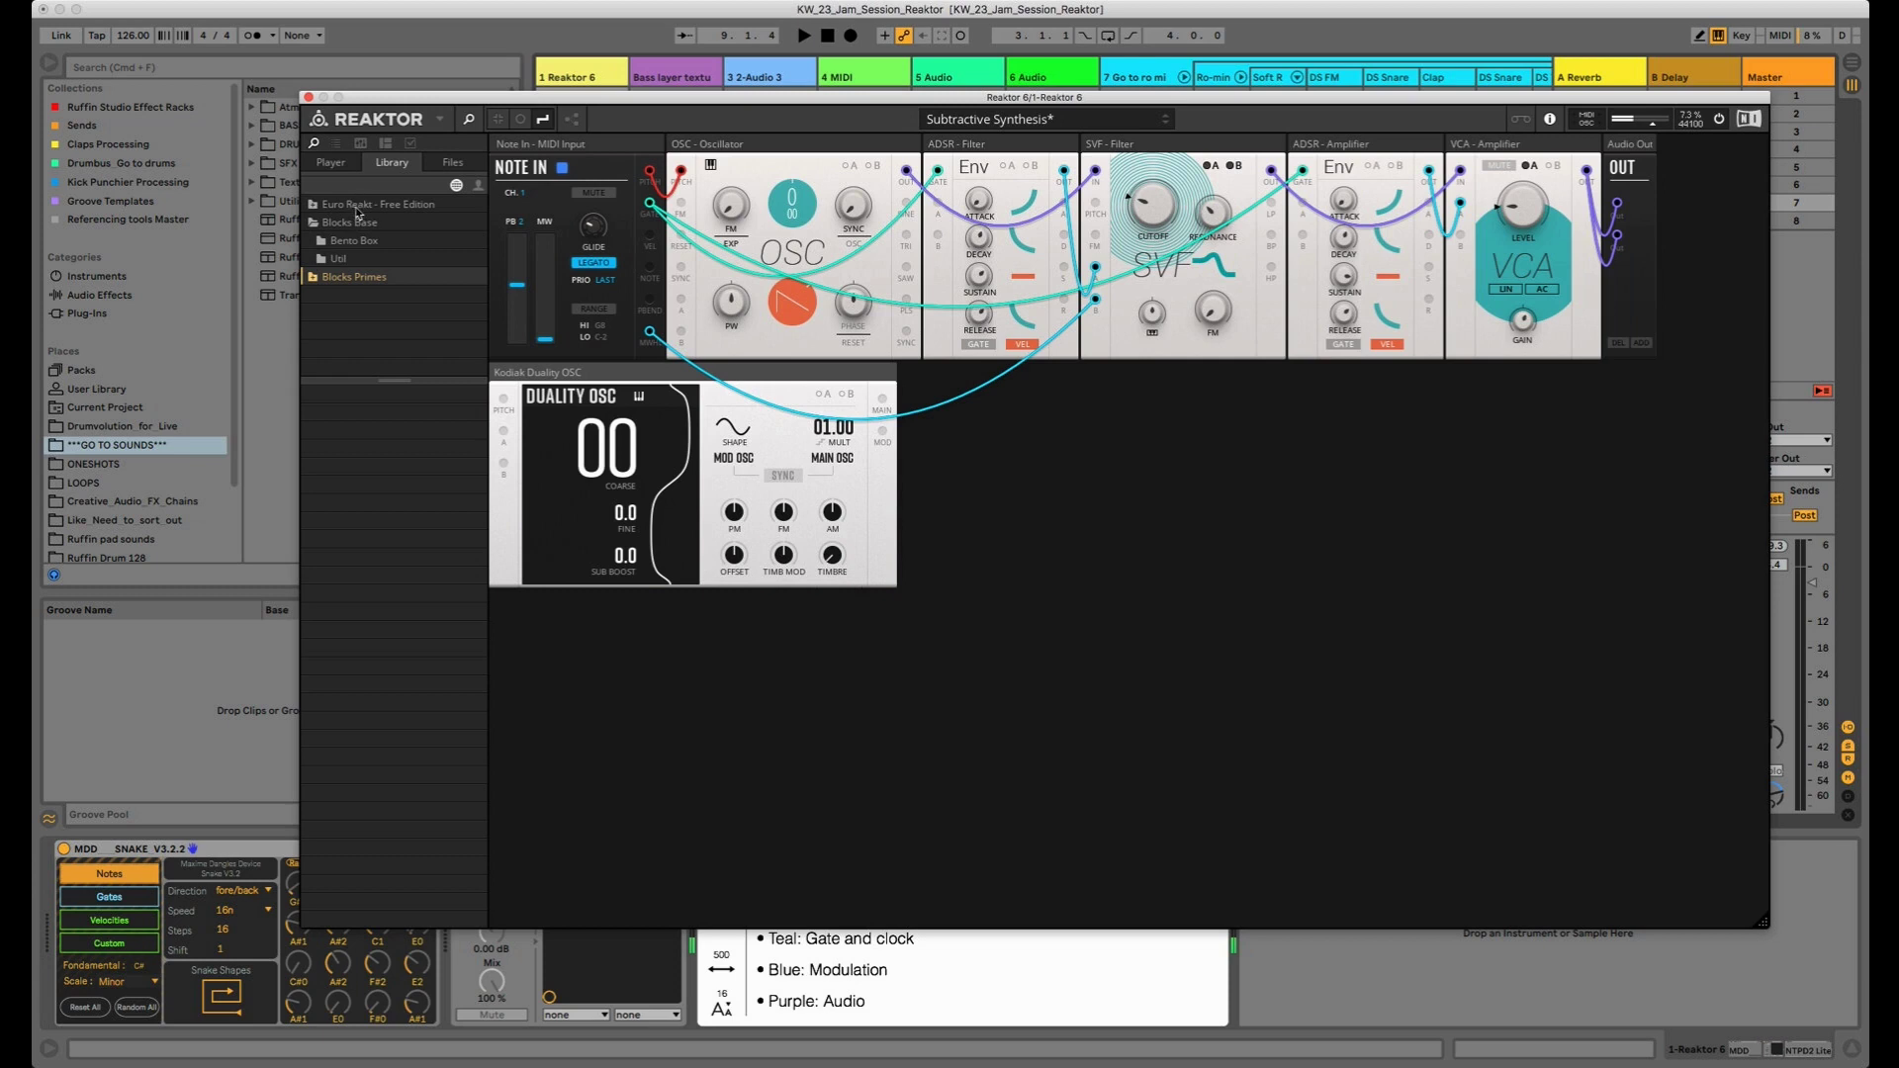
click(361, 205)
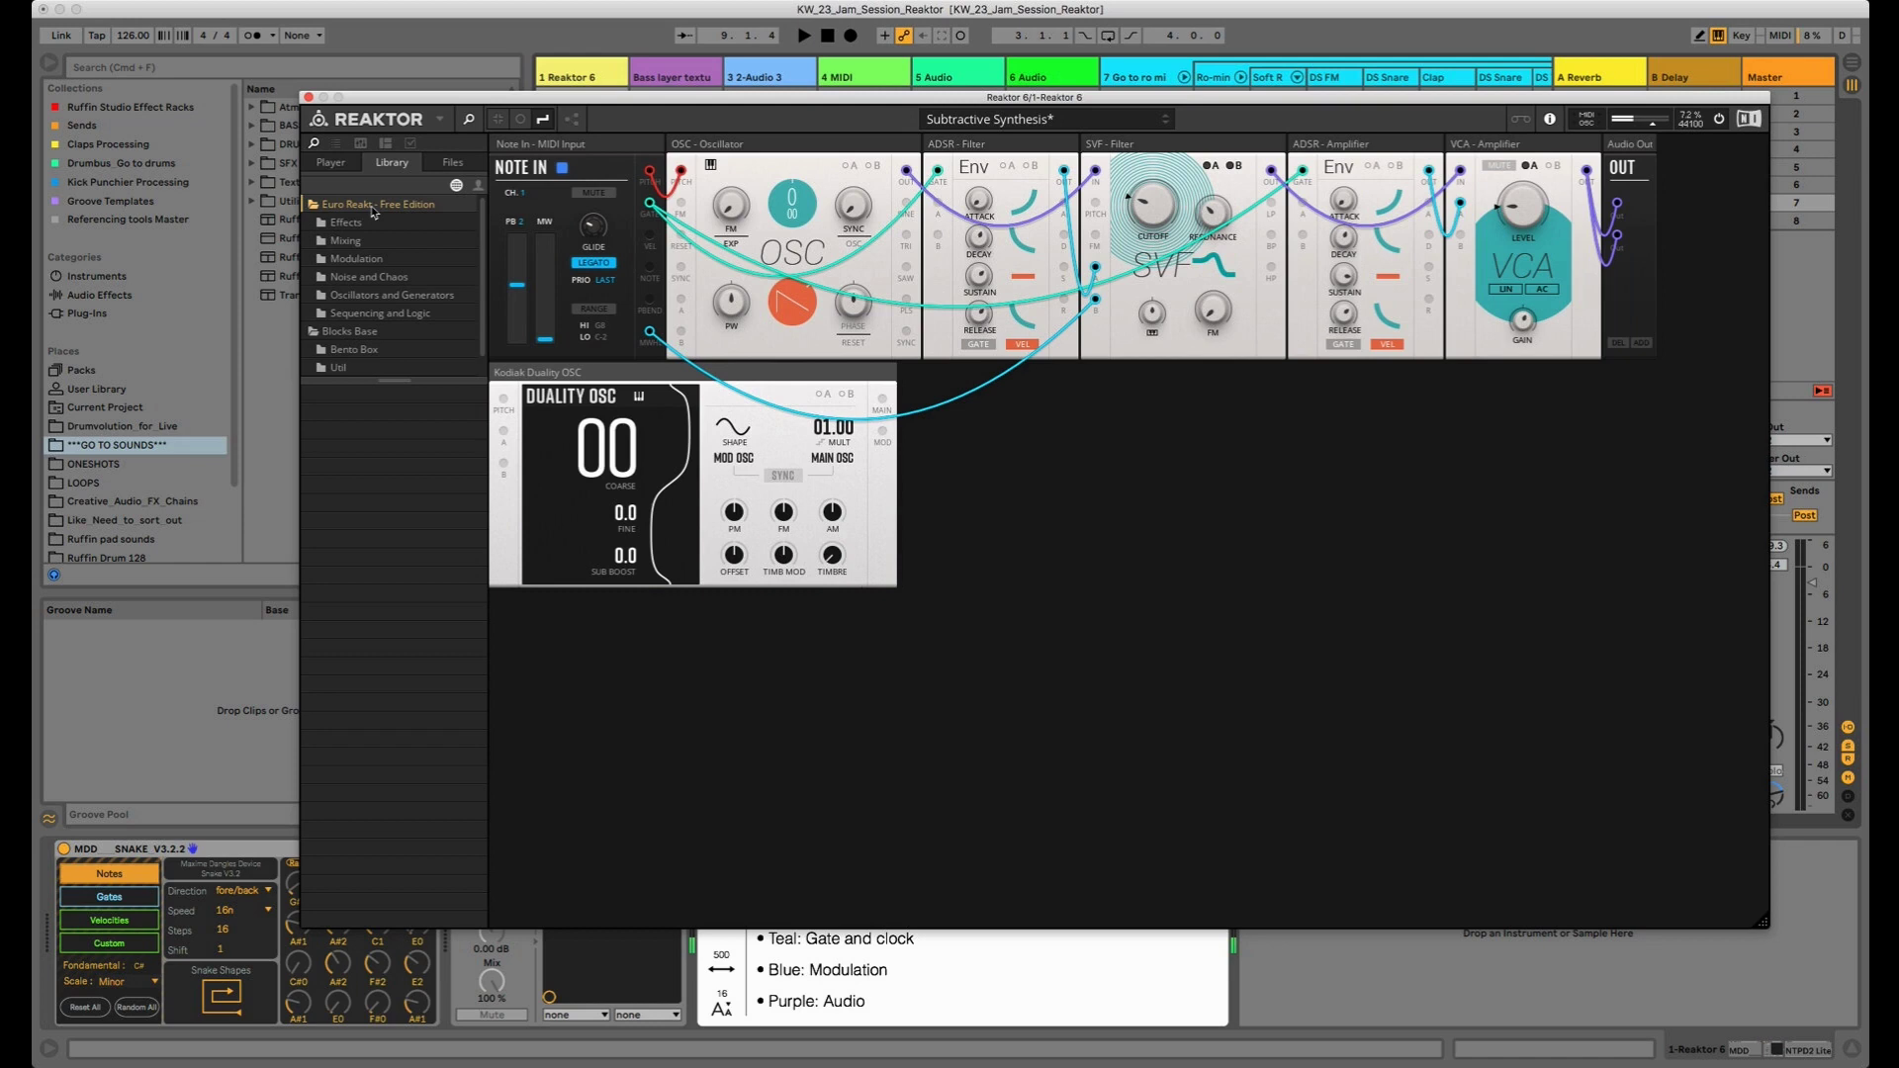
click(373, 208)
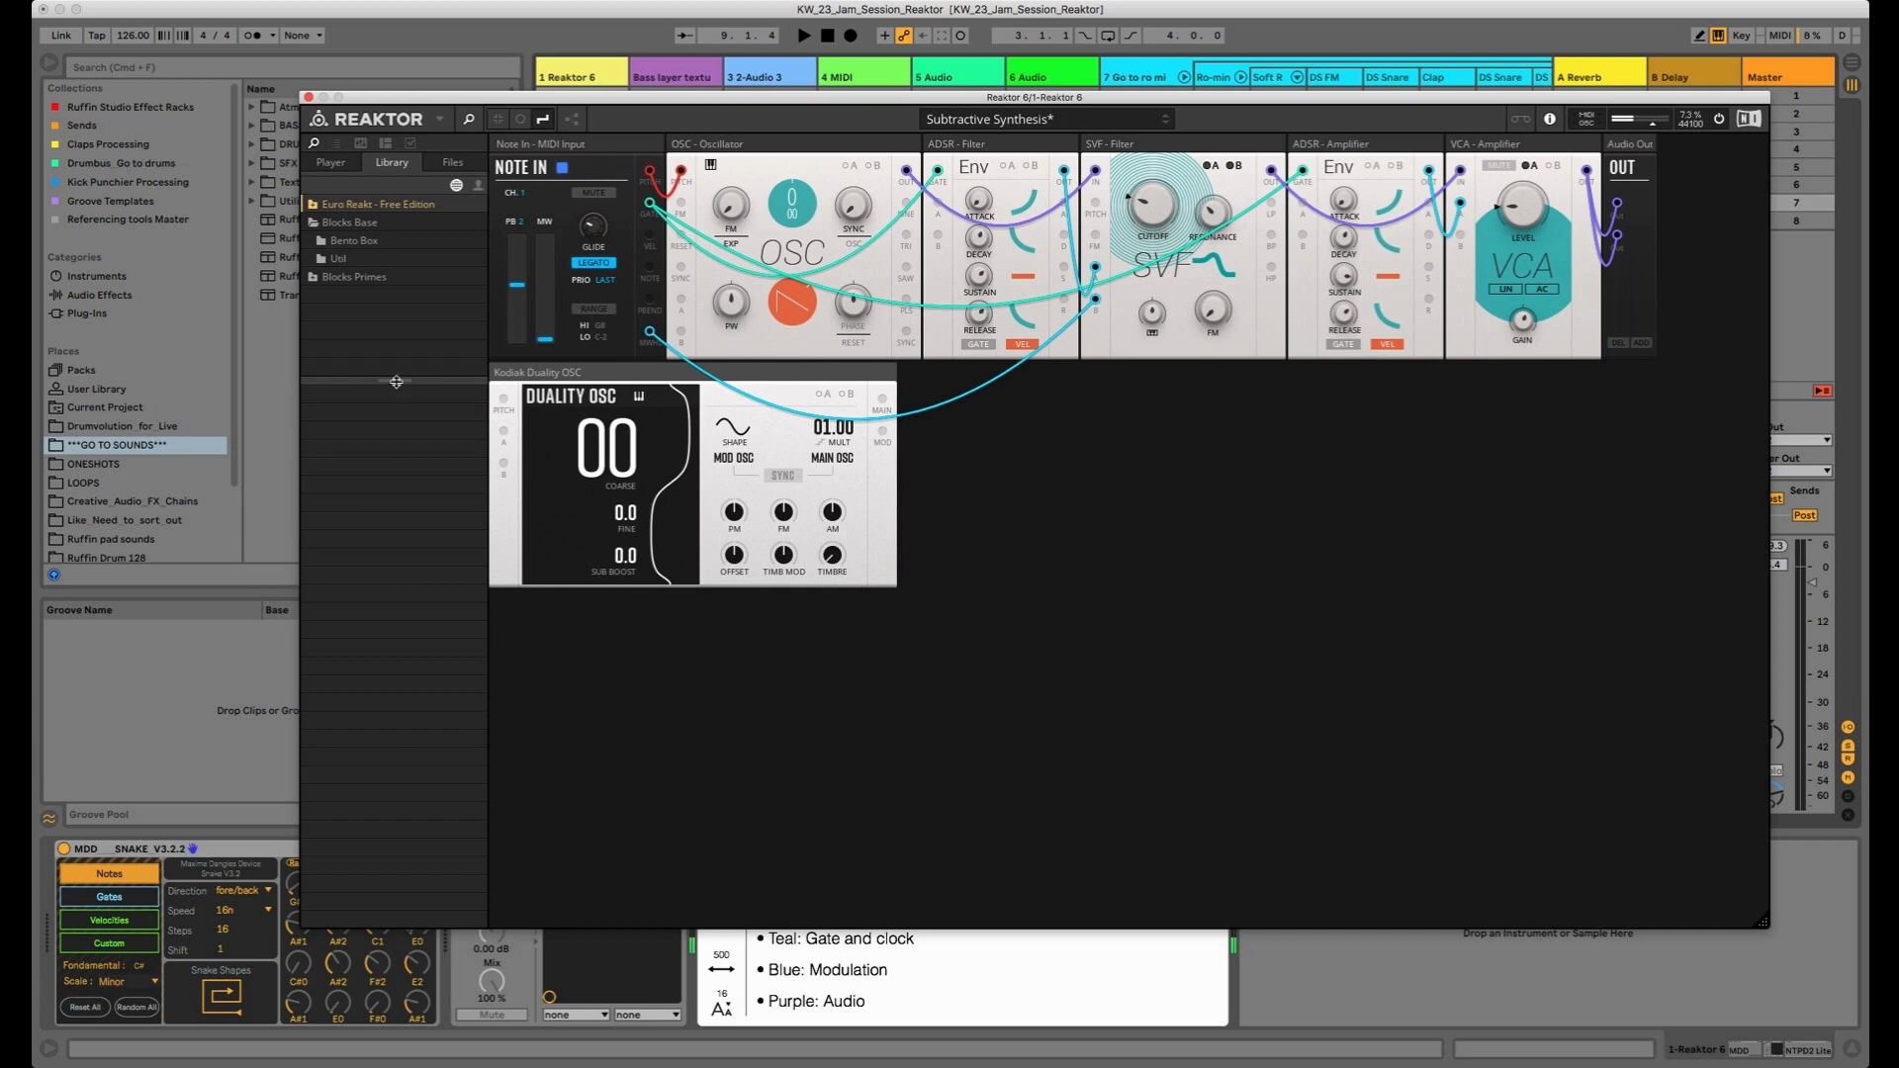
Shrink the library folder pane and reposition the Reaktor window slightly
drag(396, 381, 396, 362)
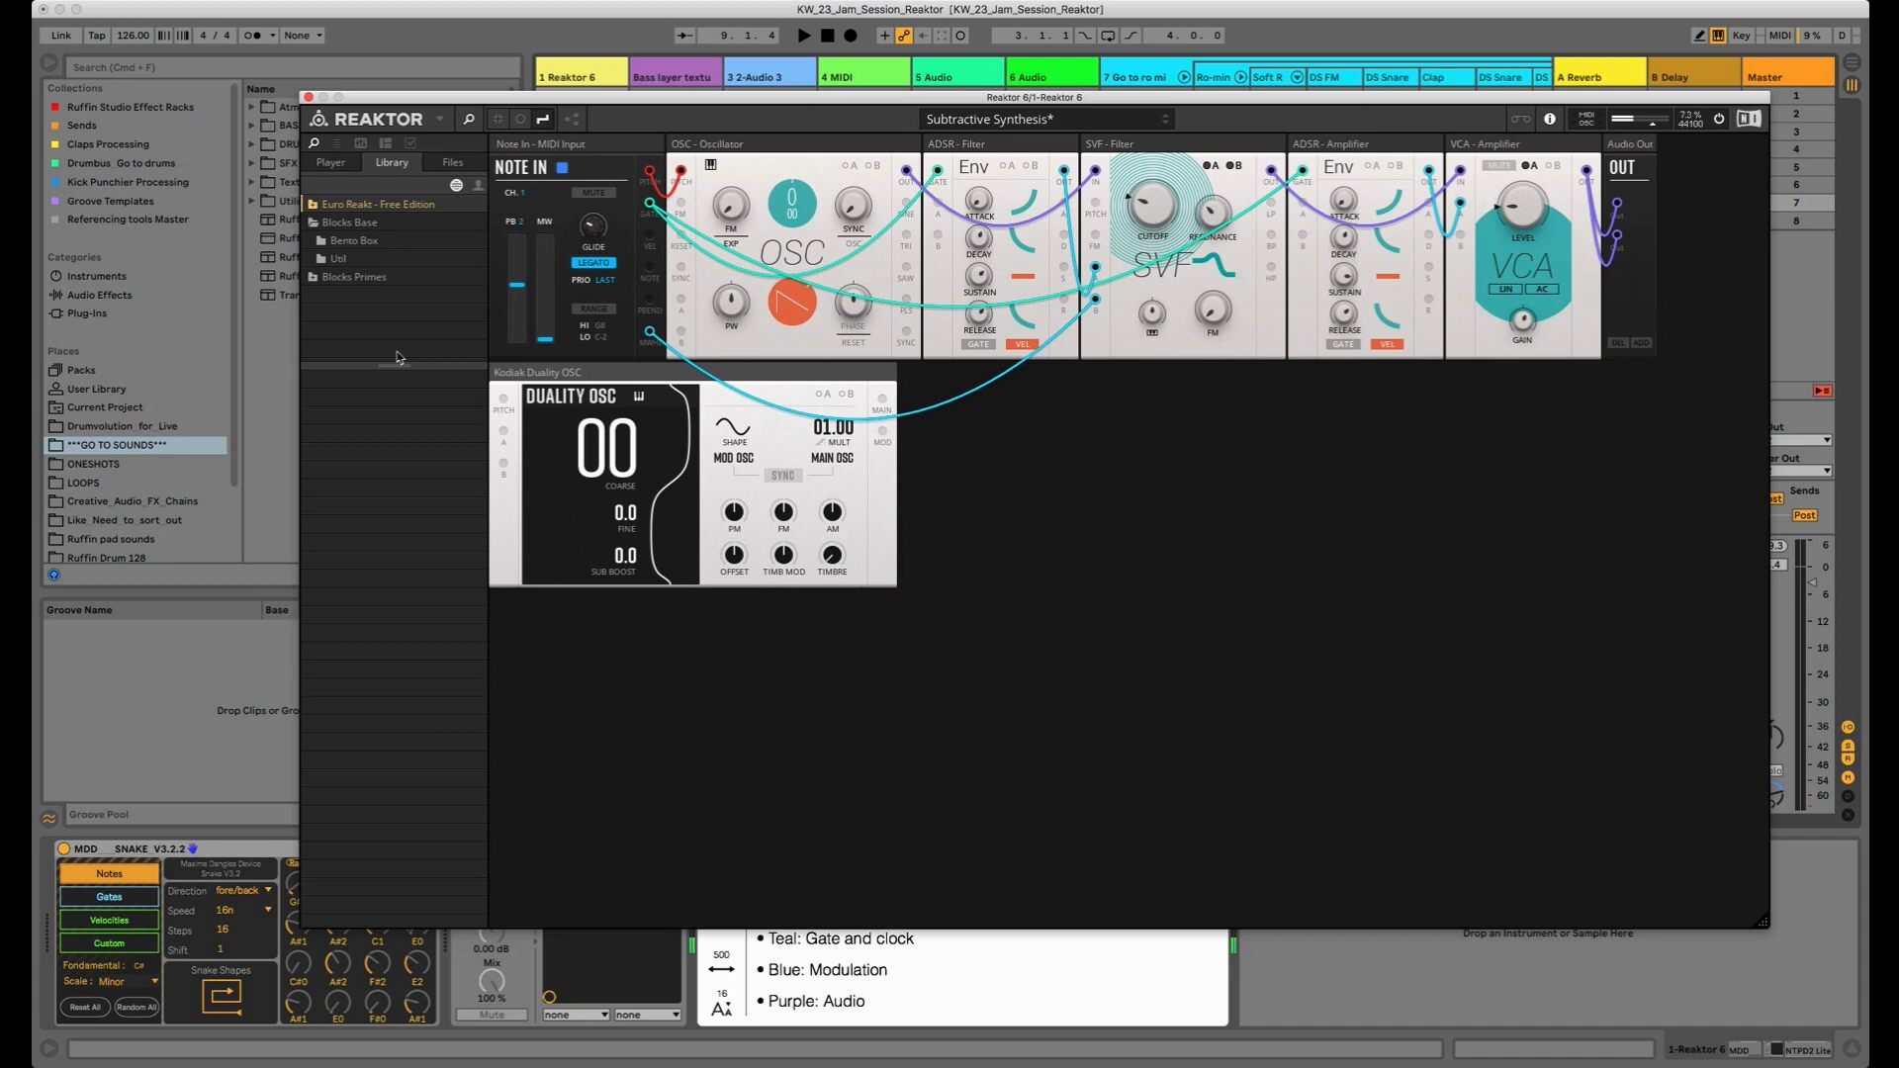
drag(396, 358, 392, 324)
drag(784, 98, 798, 102)
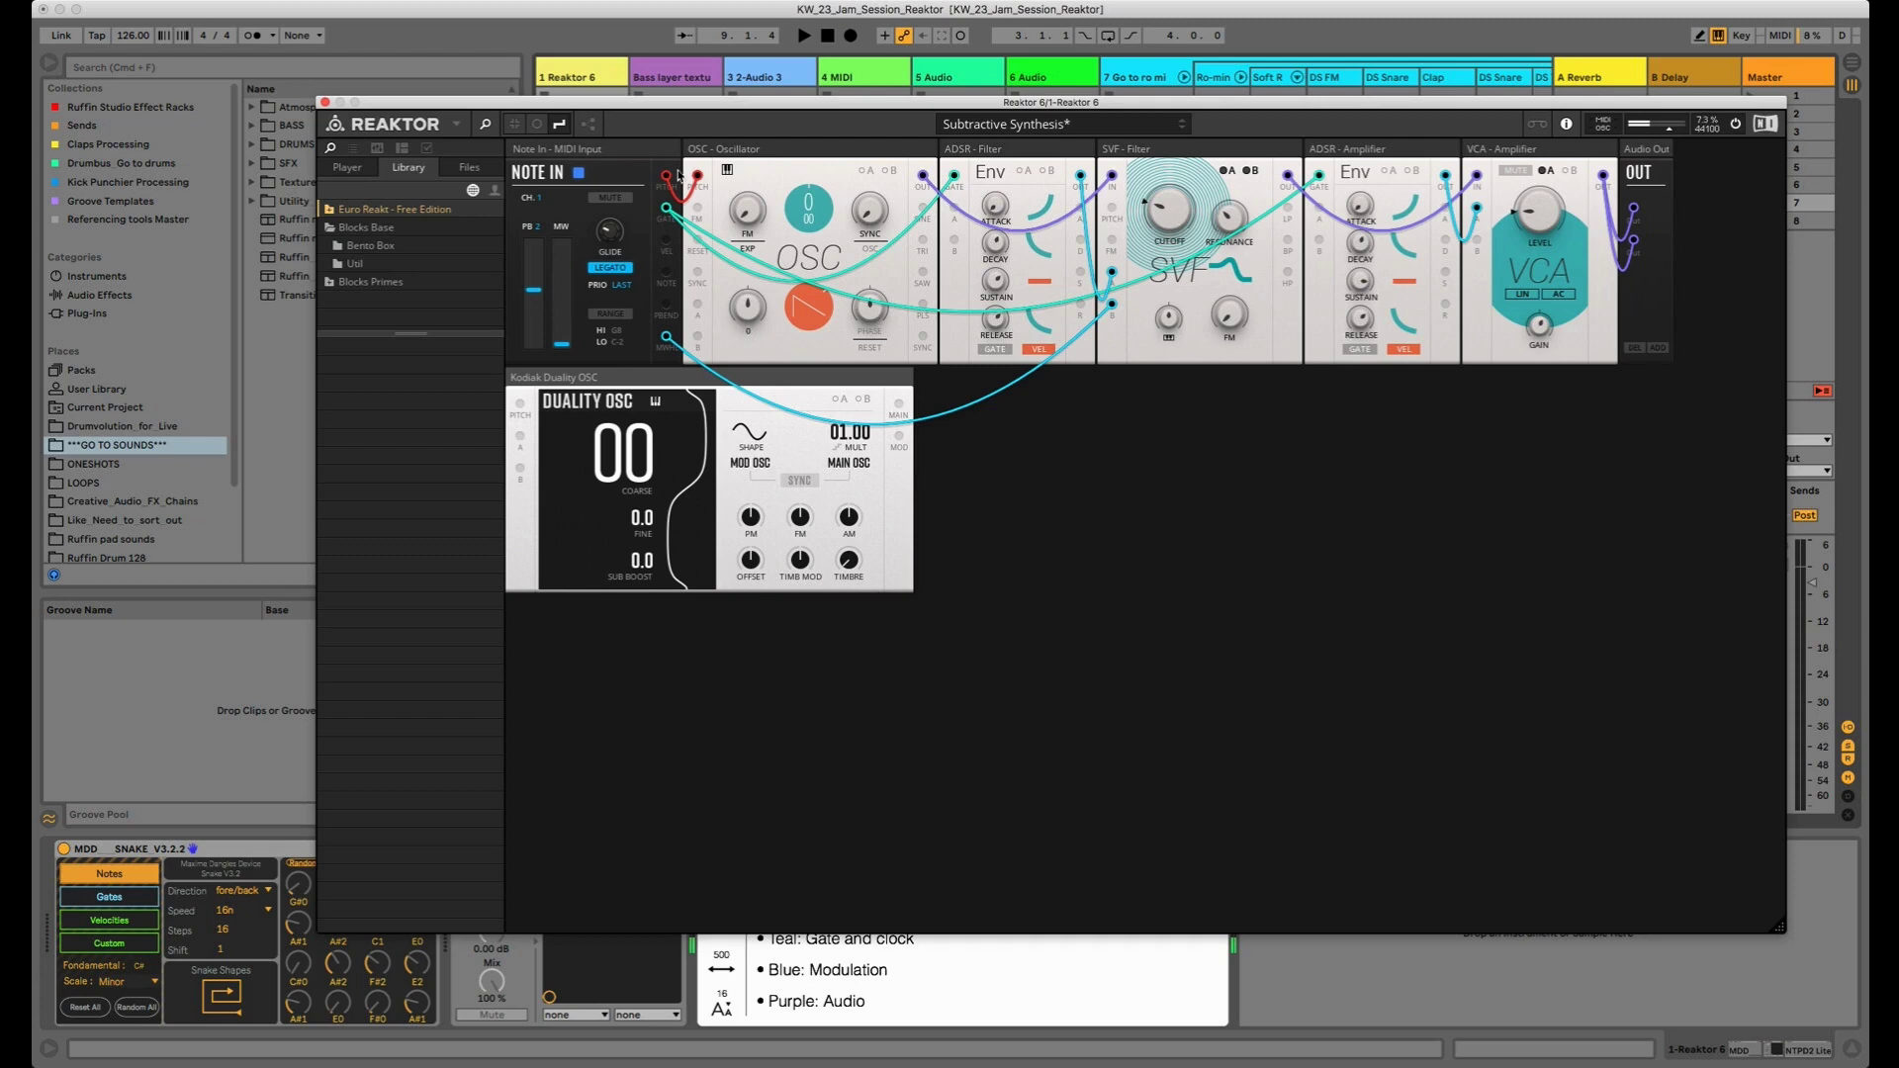
Close the first Reaktor window, start a new Blocks Patch on track 2, and set its Clock to EXT
click(325, 102)
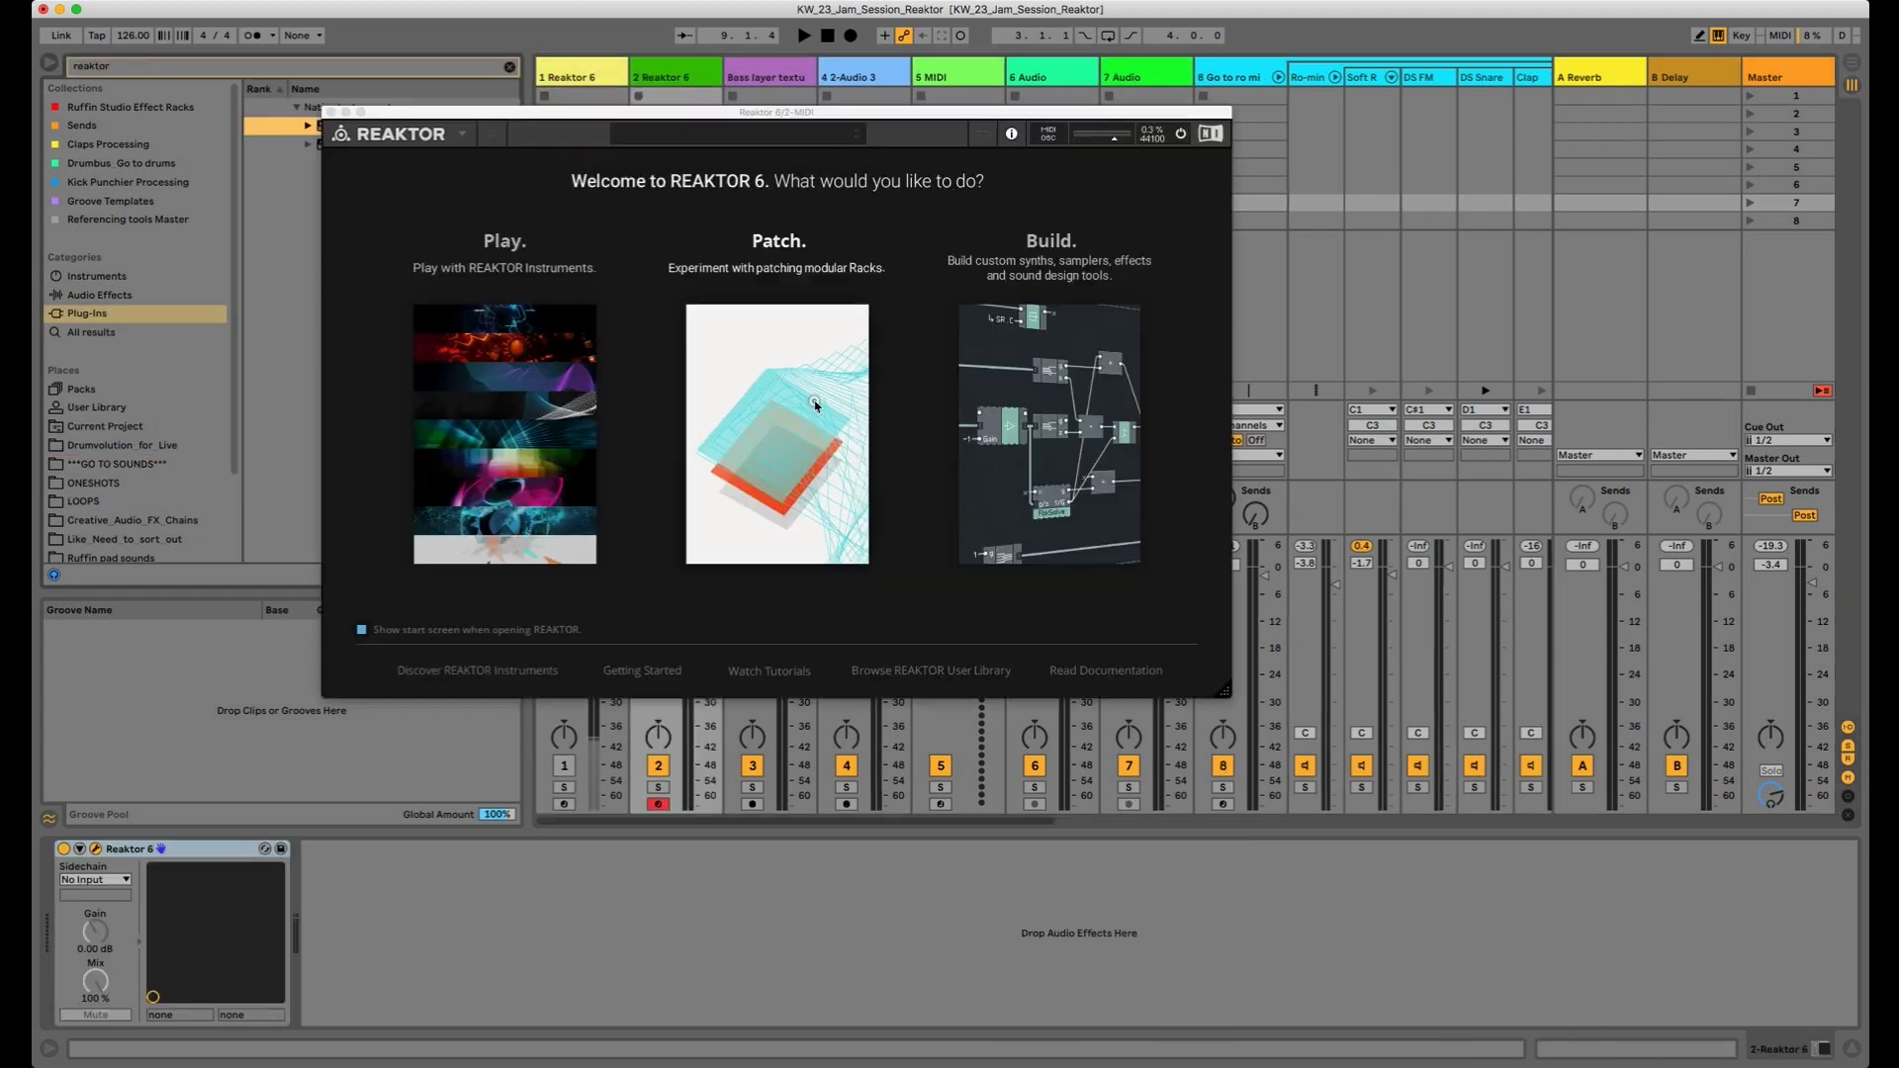
click(811, 401)
drag(564, 111, 1147, 165)
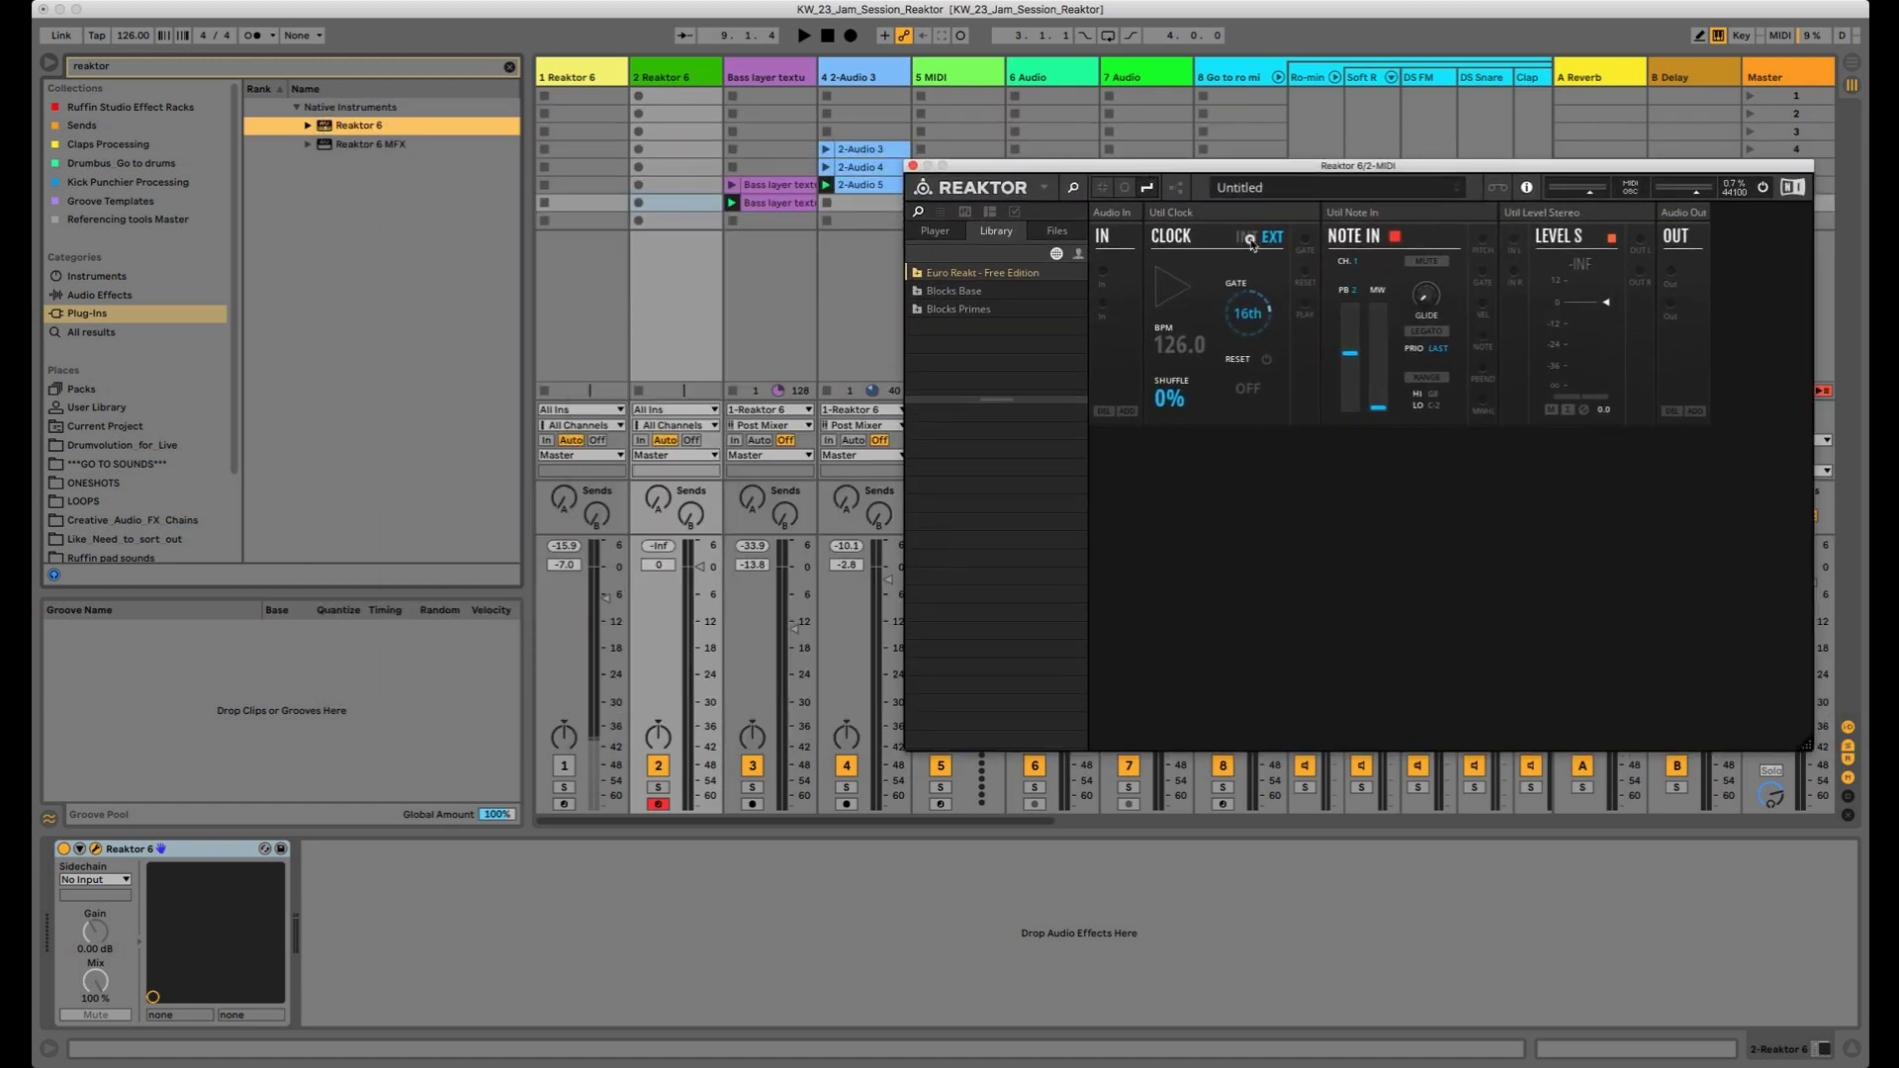
click(1270, 240)
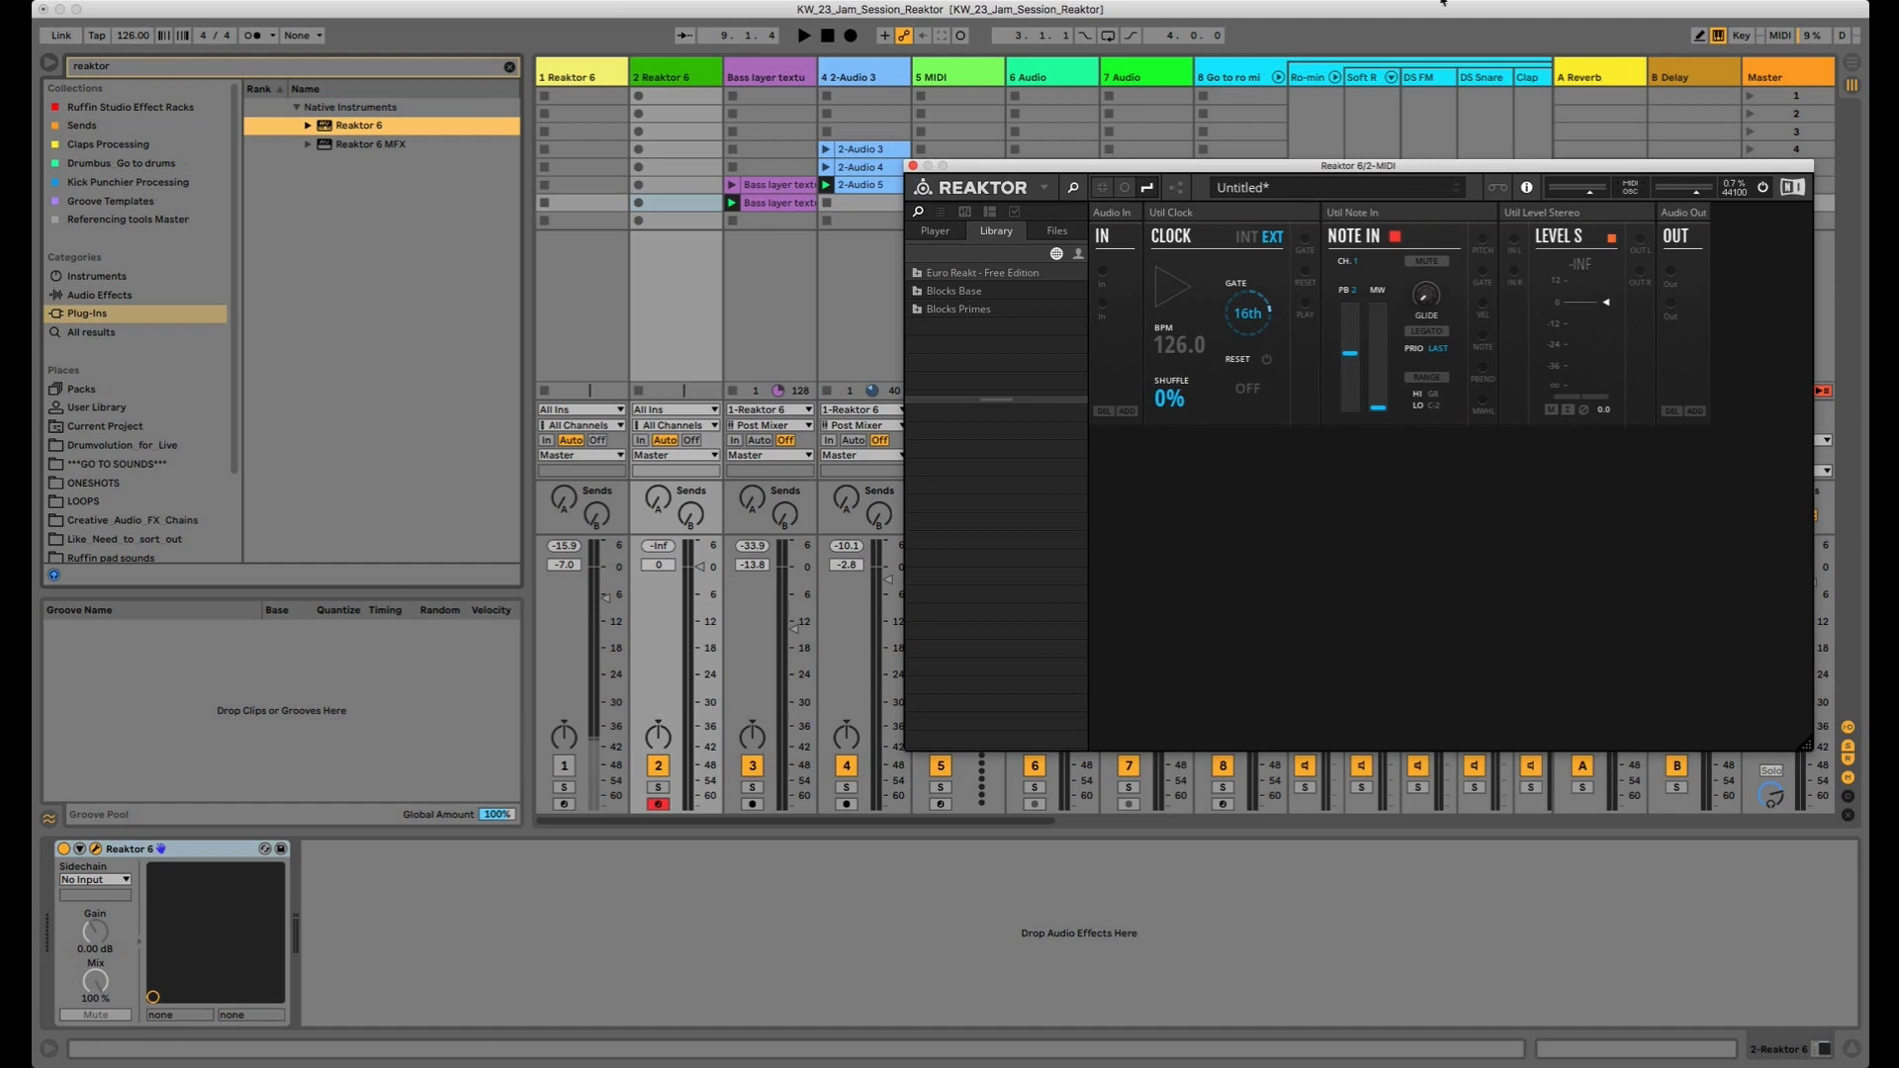
drag(1205, 165, 1059, 169)
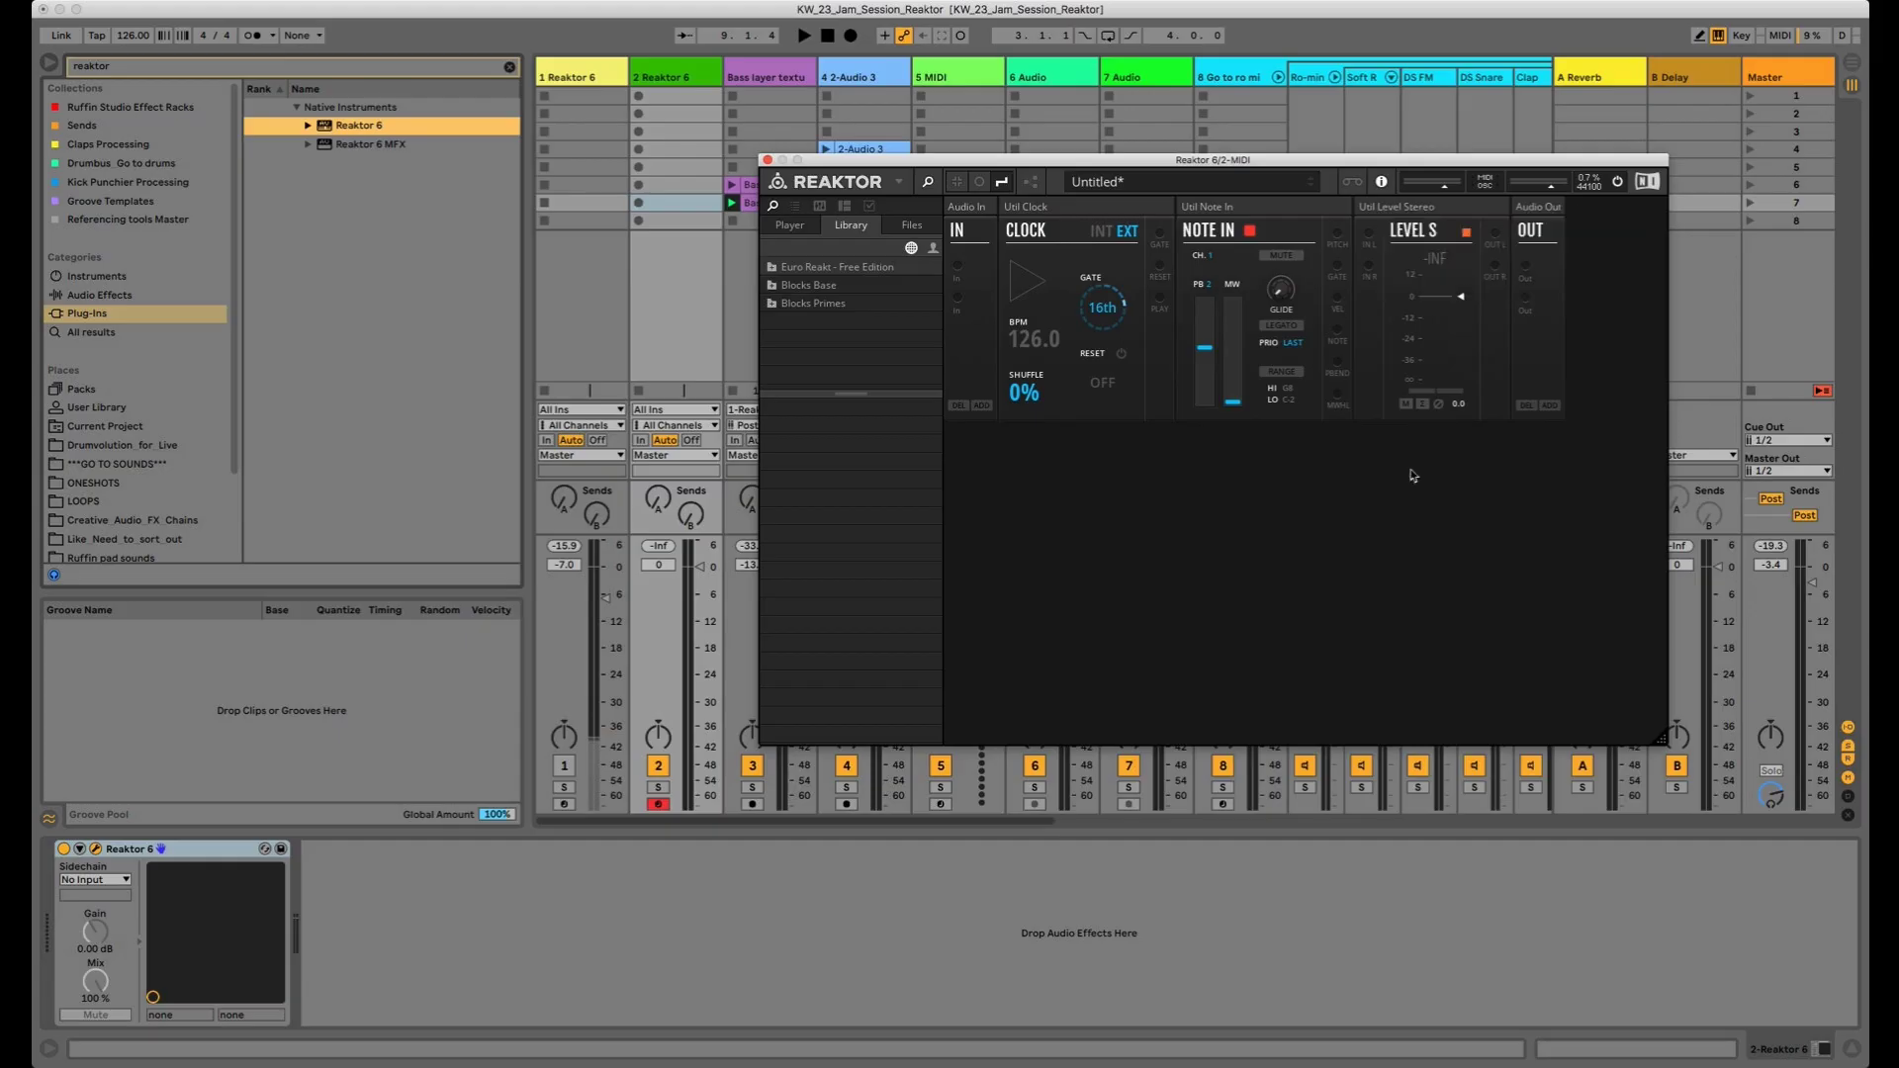
mouse_move(1420, 211)
mouse_move(1271, 164)
mouse_down()
mouse_move(1313, 175)
mouse_move(1265, 194)
mouse_up()
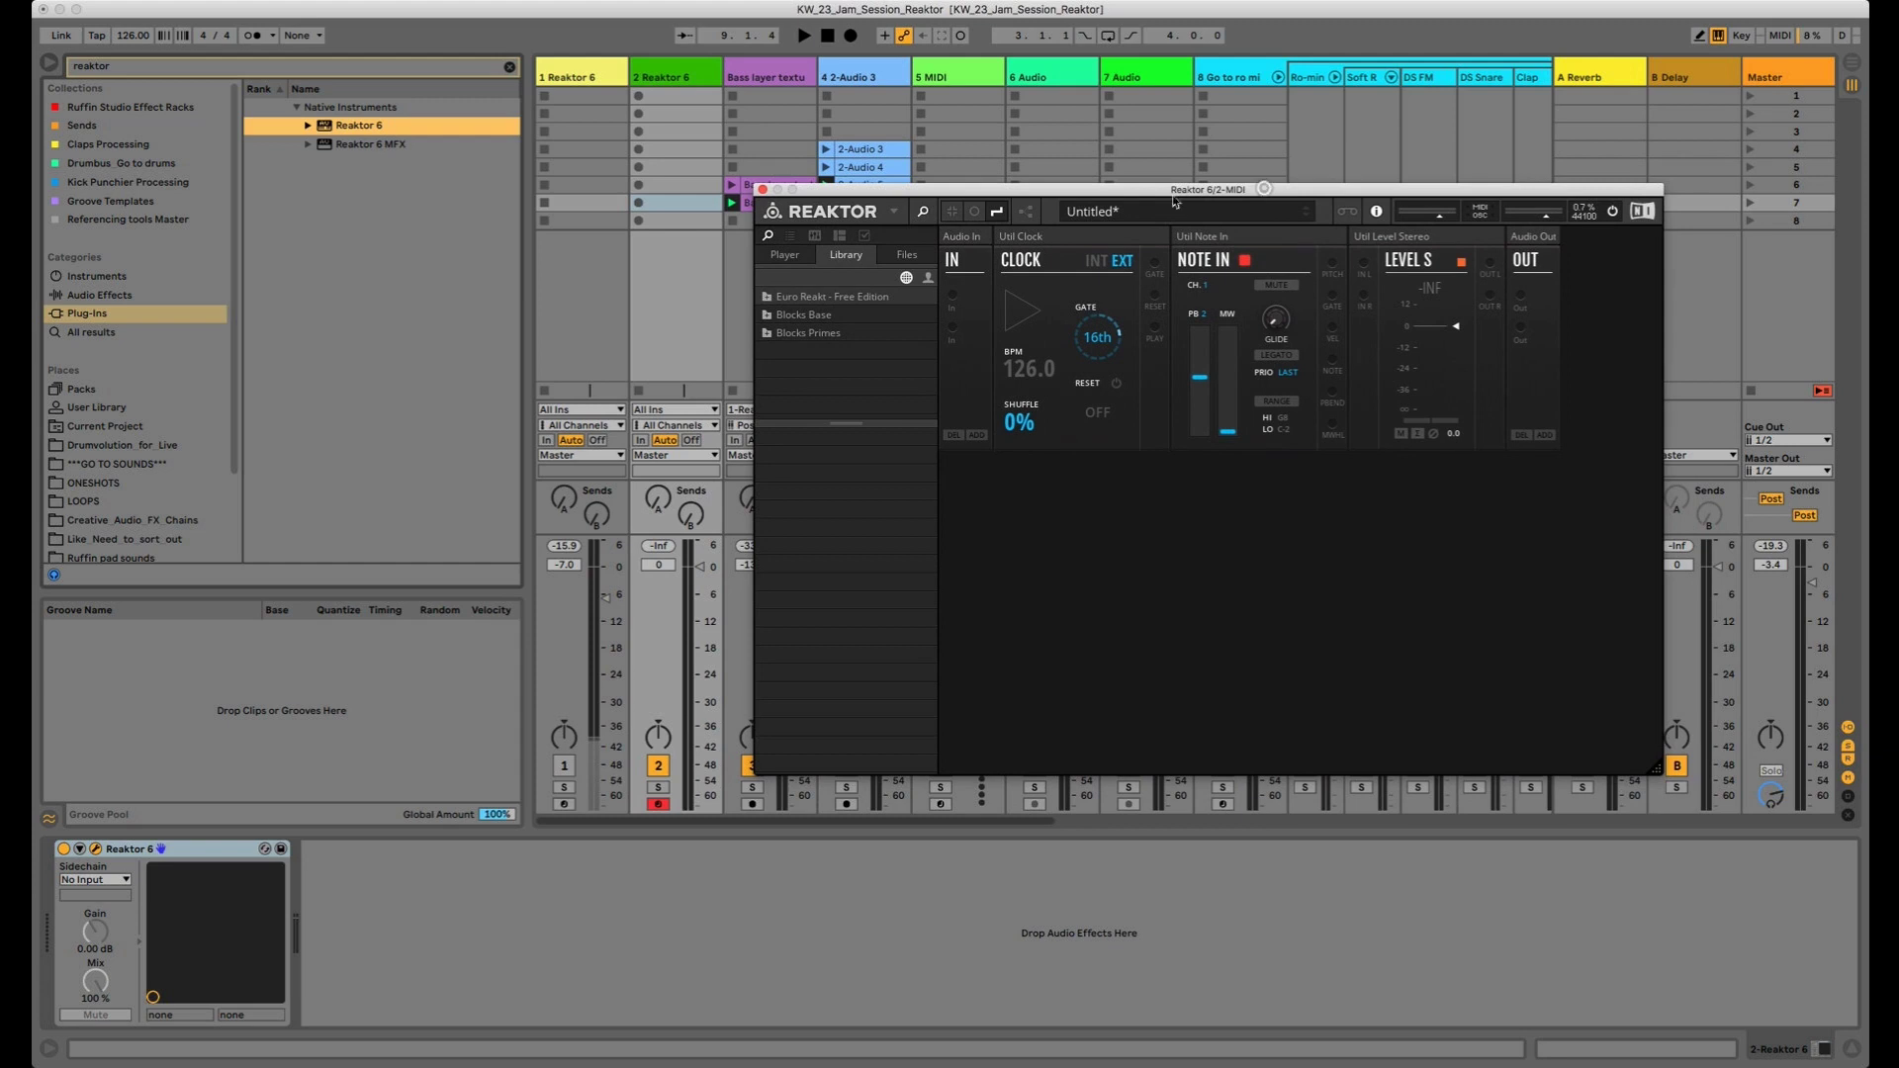
Close the 2-MIDI Reaktor window, then enlarge and reposition the 2-Reaktor 6 window before closing it
click(761, 191)
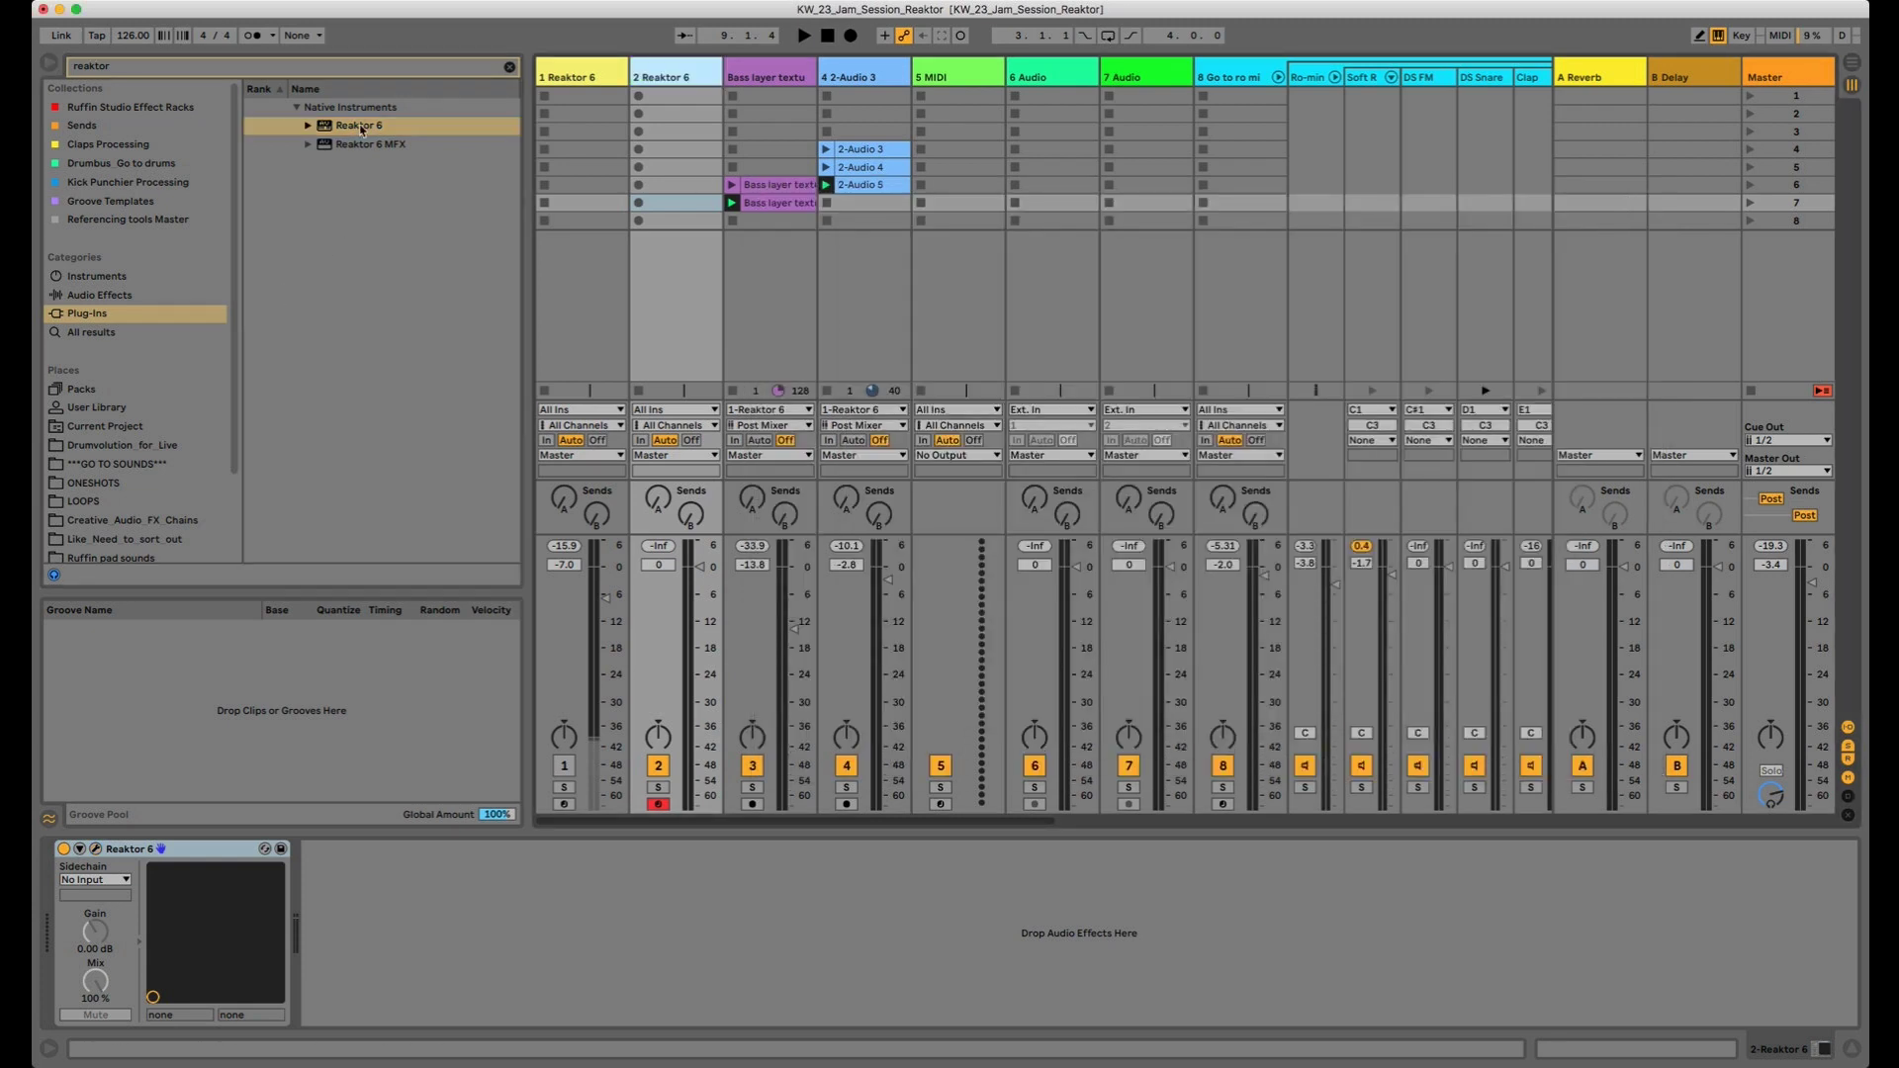
click(1574, 753)
drag(1573, 754, 1780, 810)
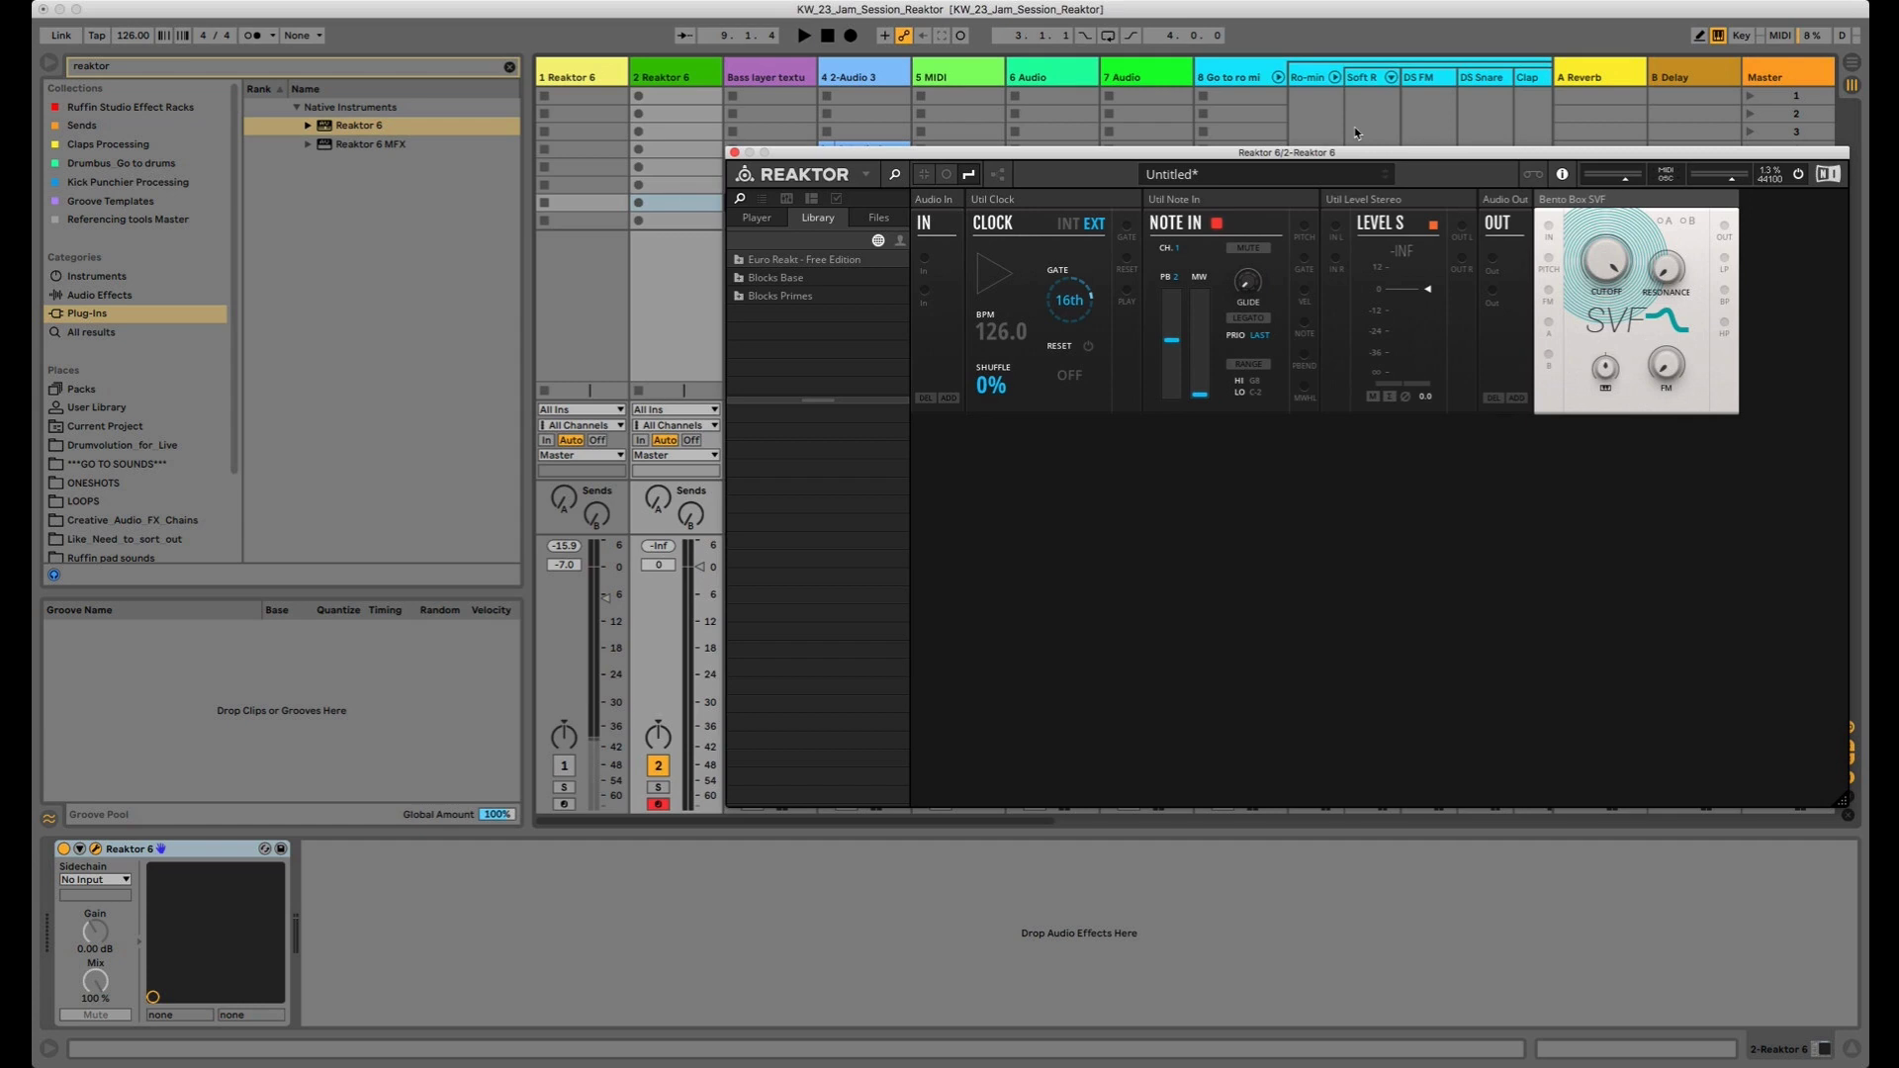
drag(1268, 158, 976, 212)
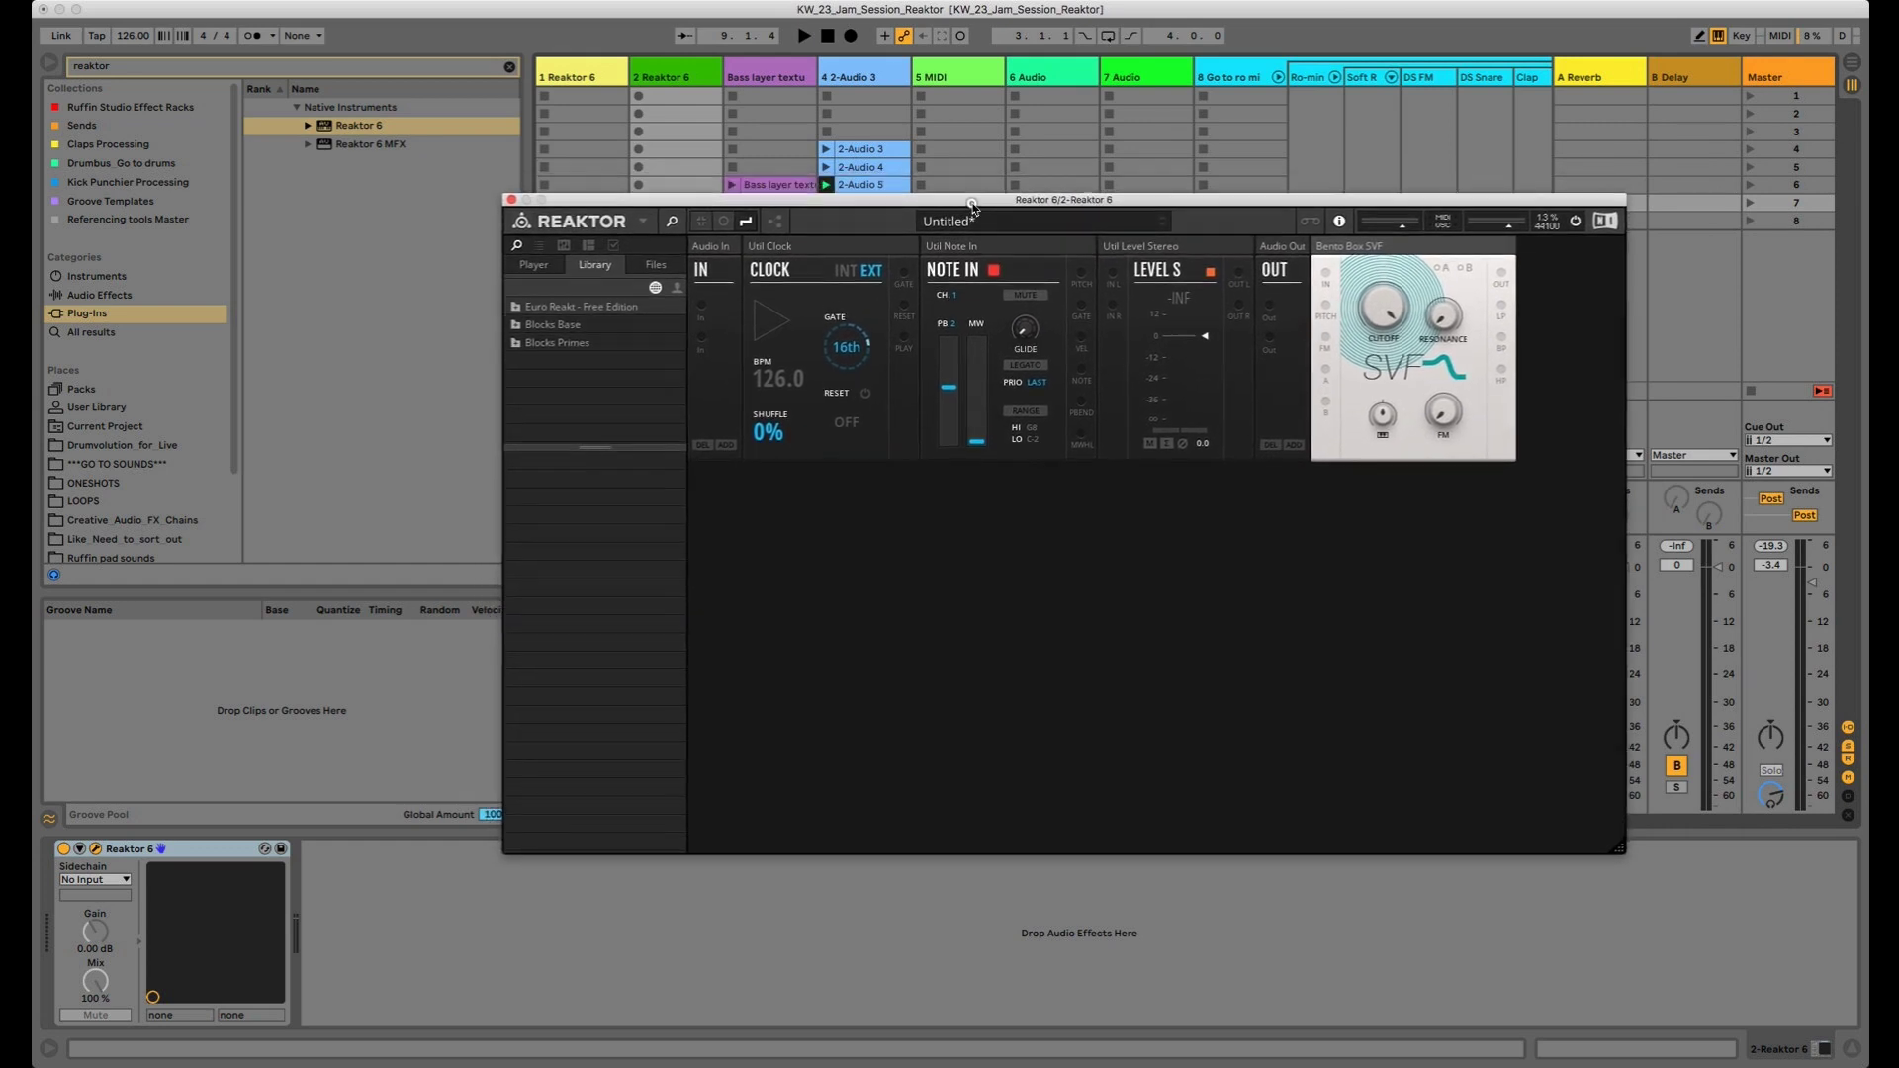
click(510, 206)
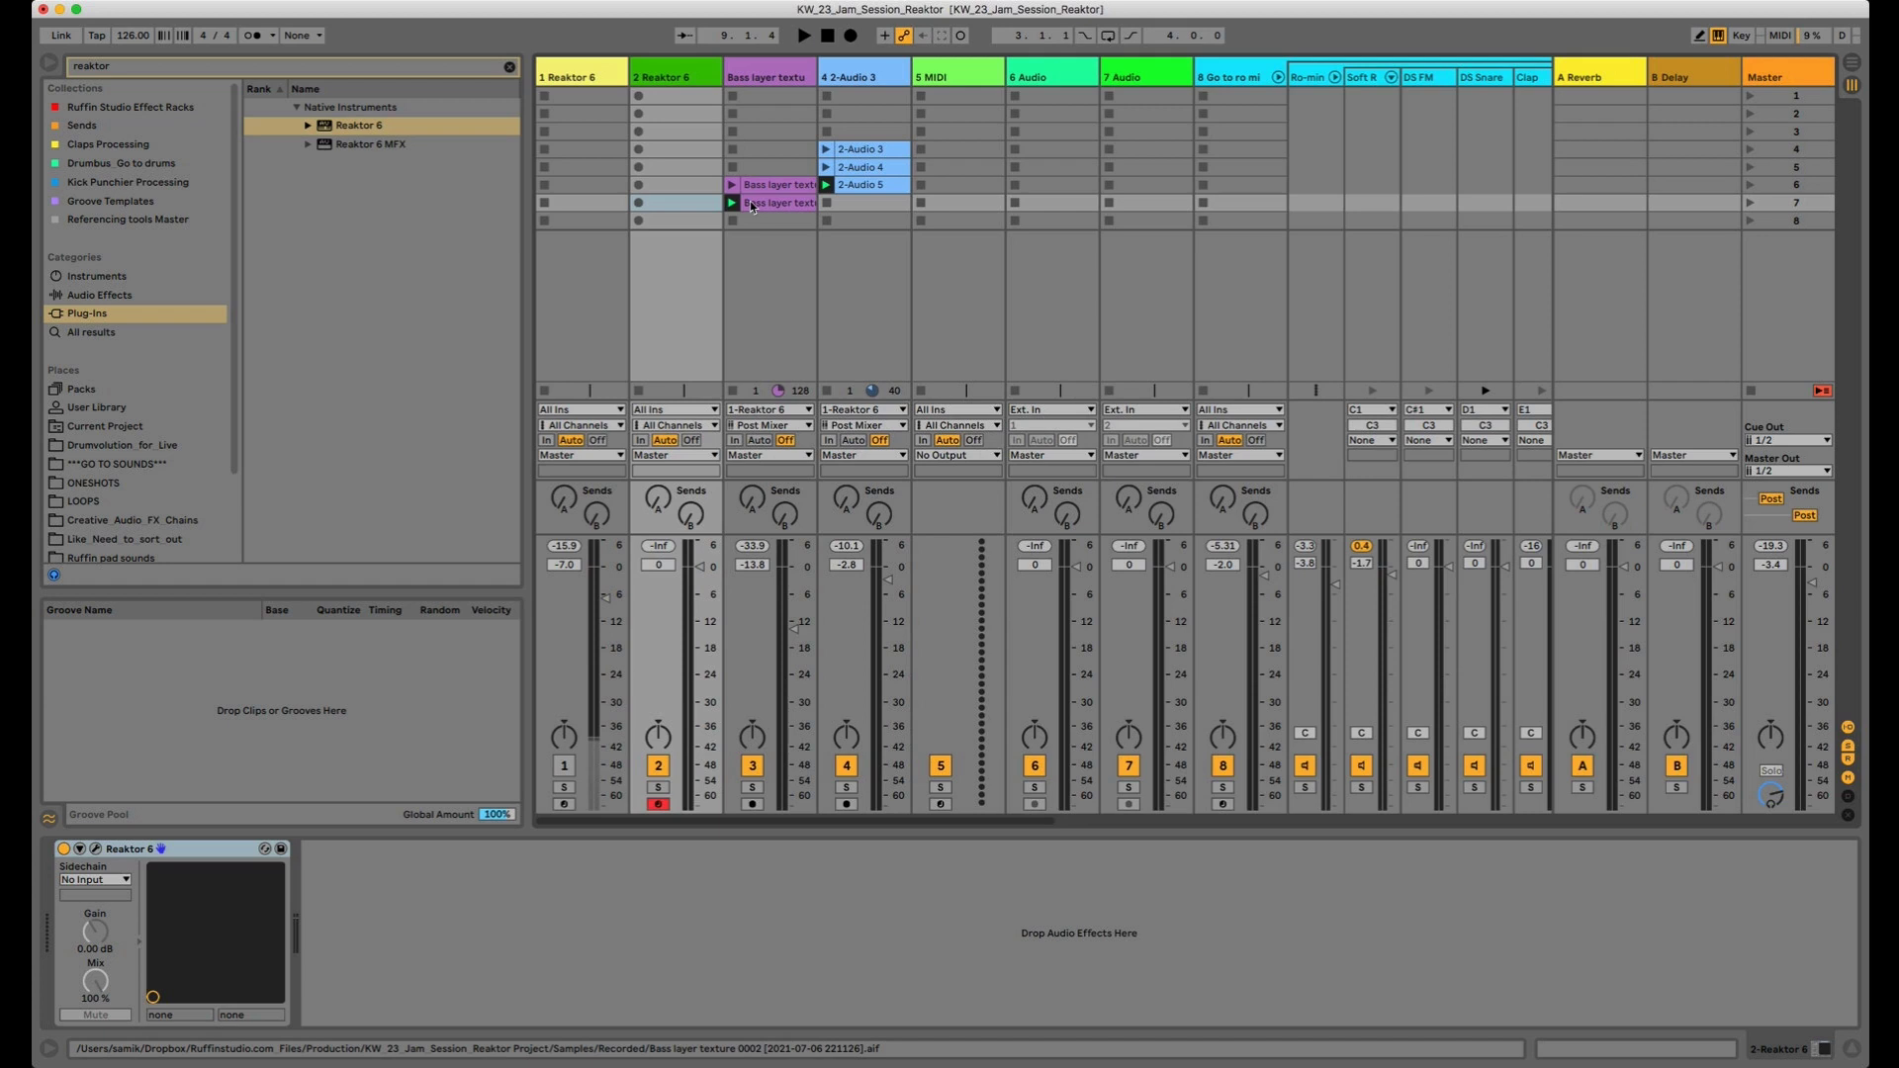
Solo track 4 (2-Audio 3), audition its 2-Audio 5 clip, then stop playback
click(857, 185)
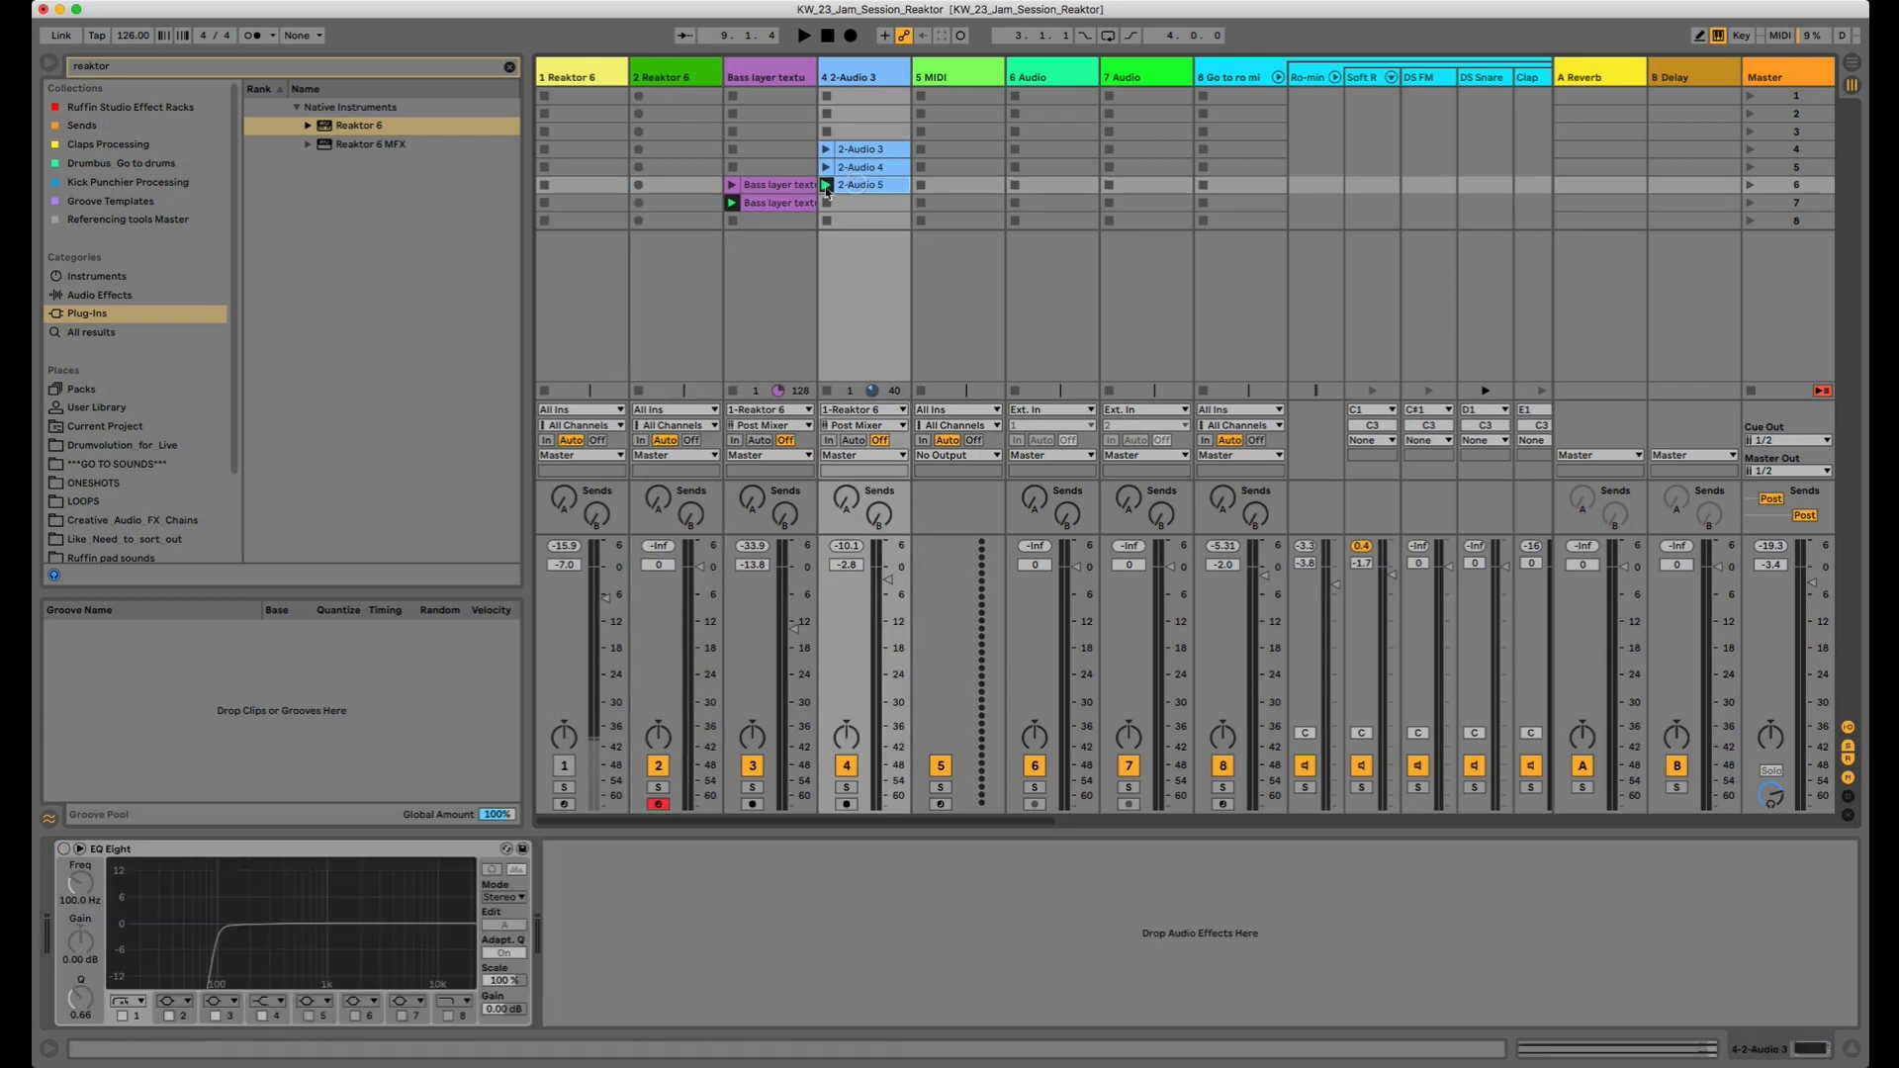
click(846, 786)
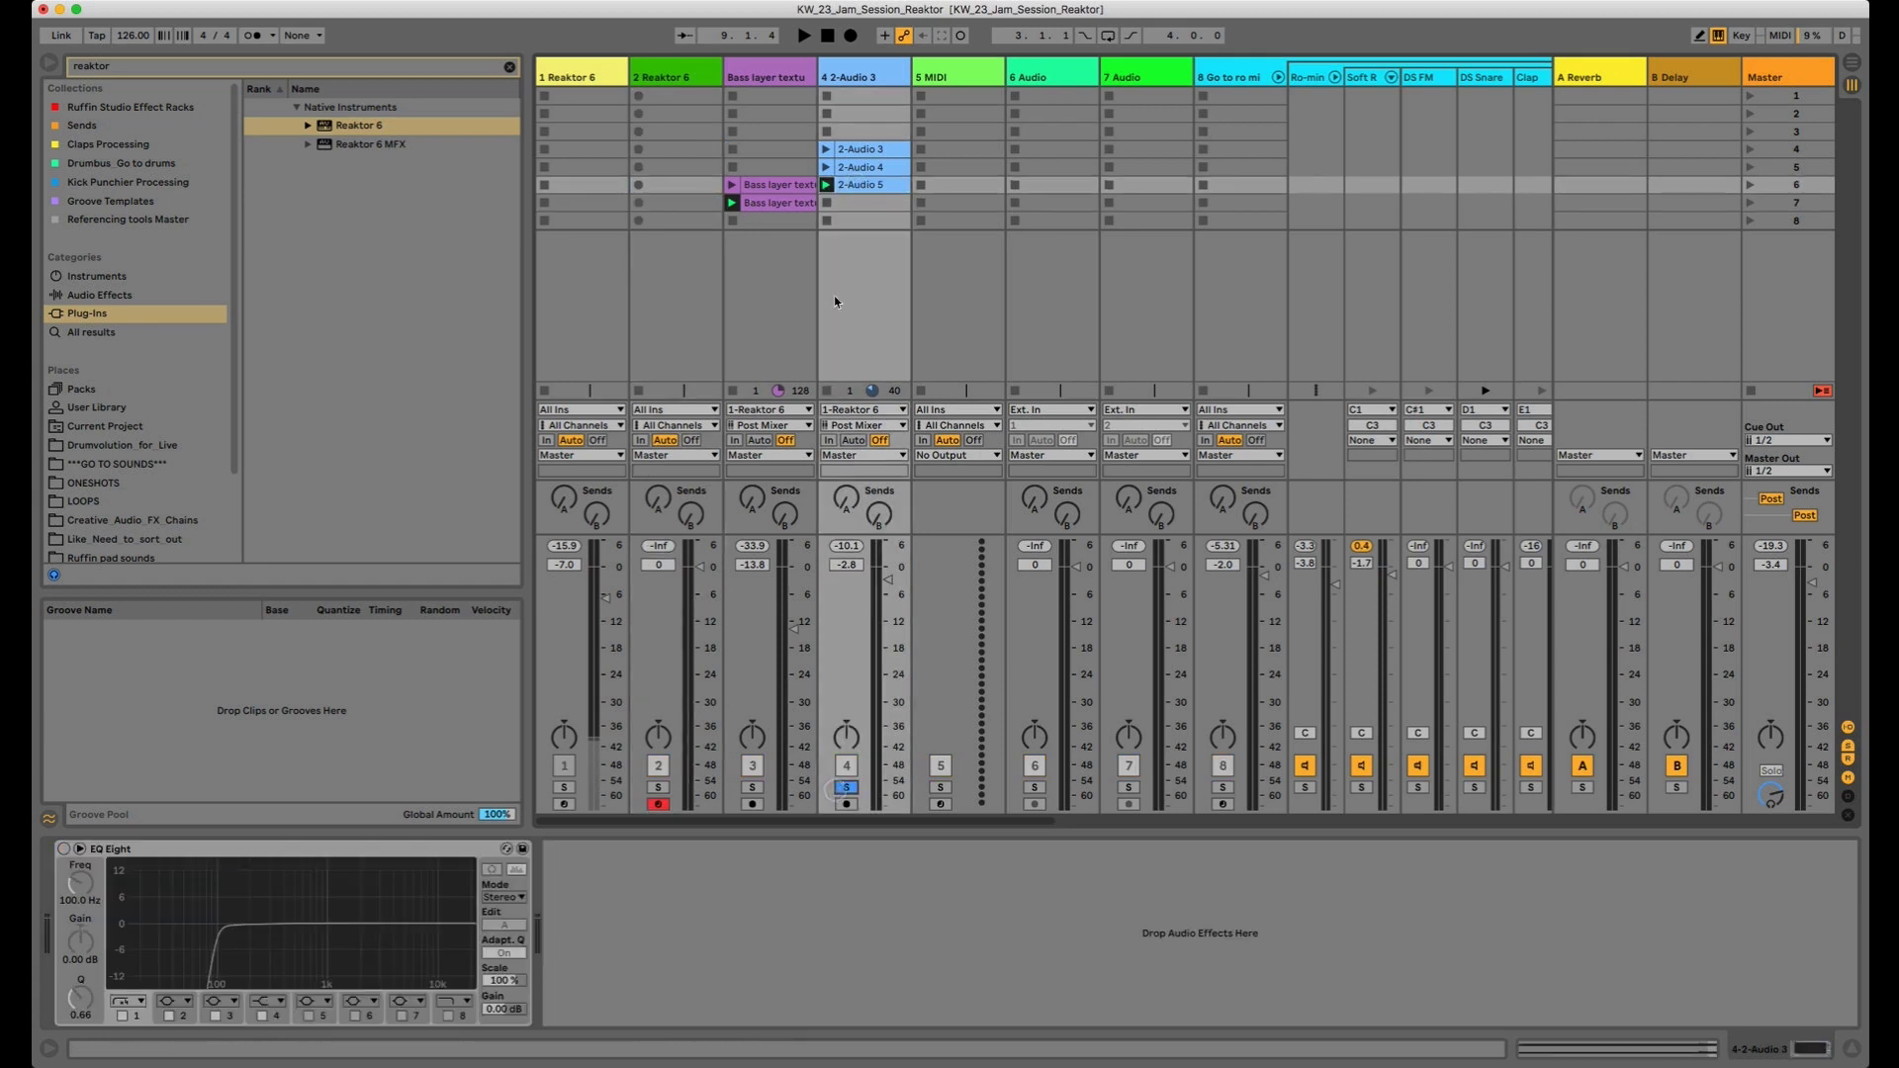
click(826, 186)
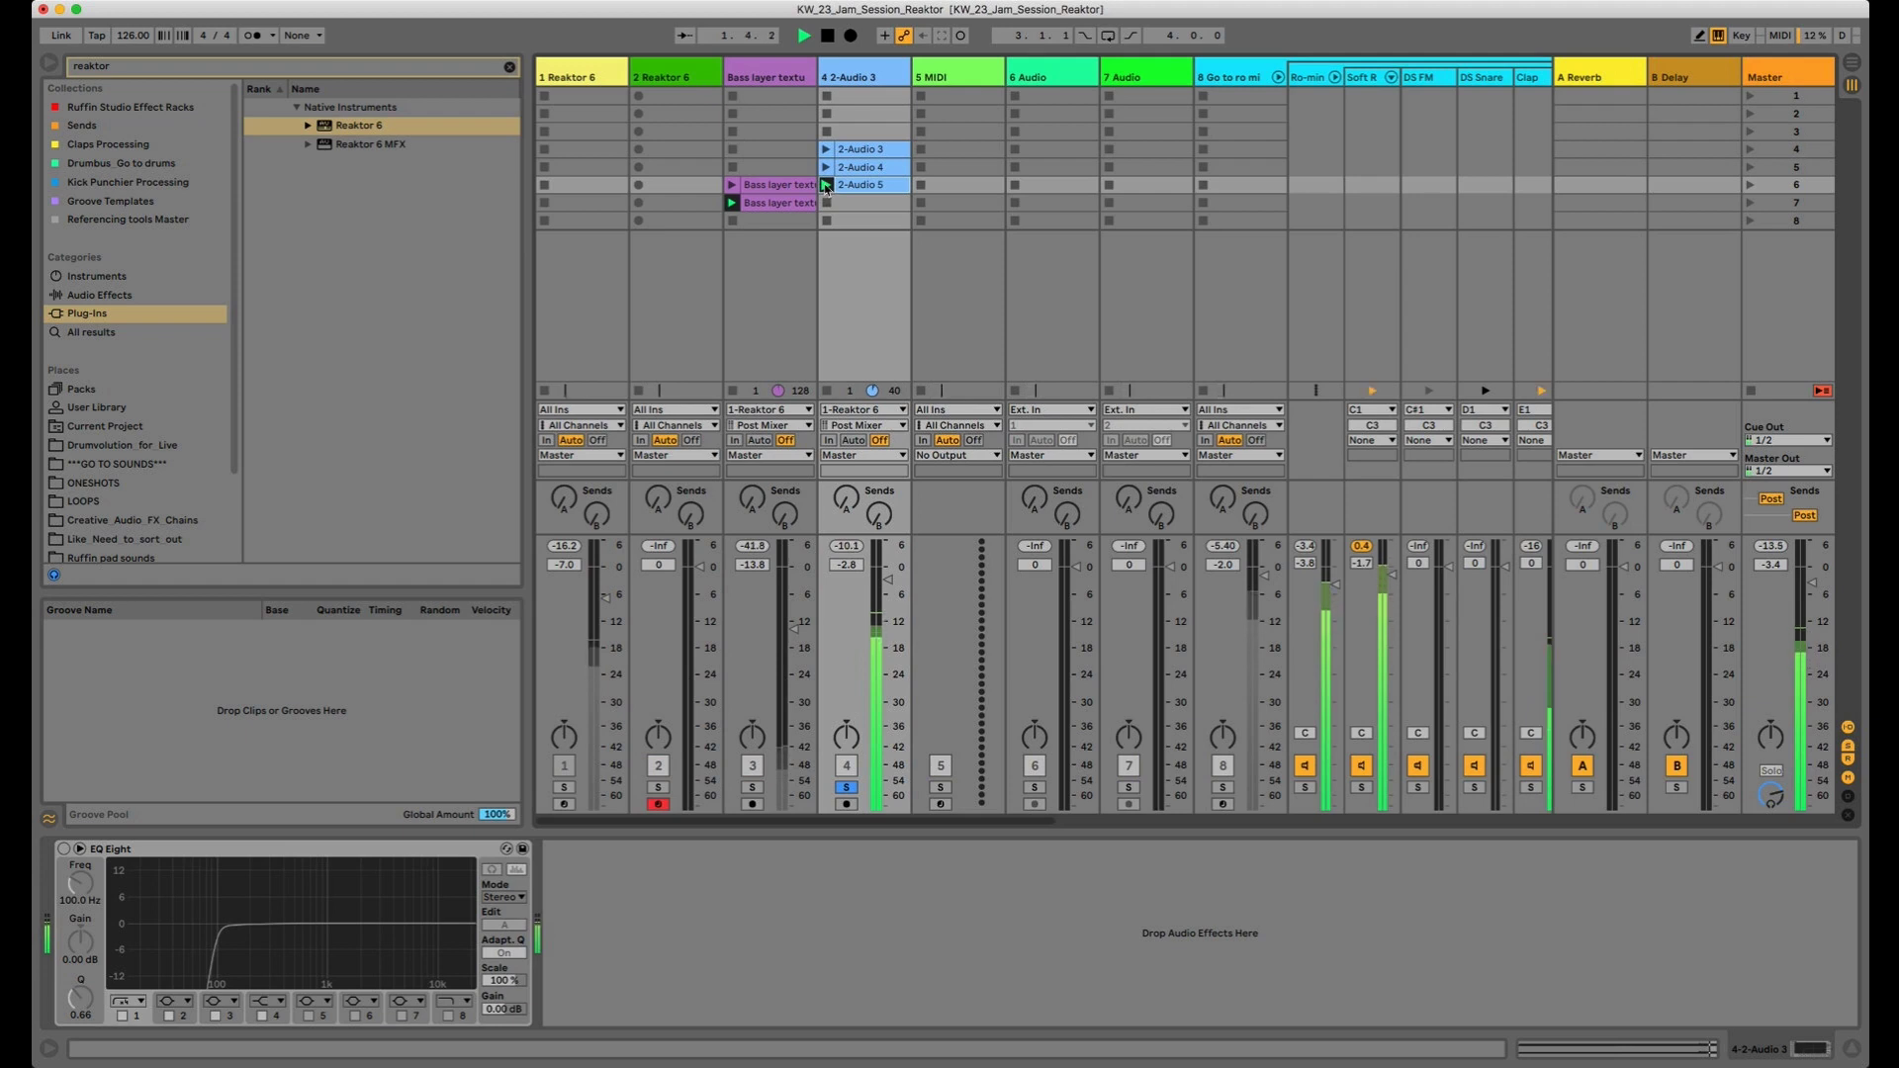
key(space)
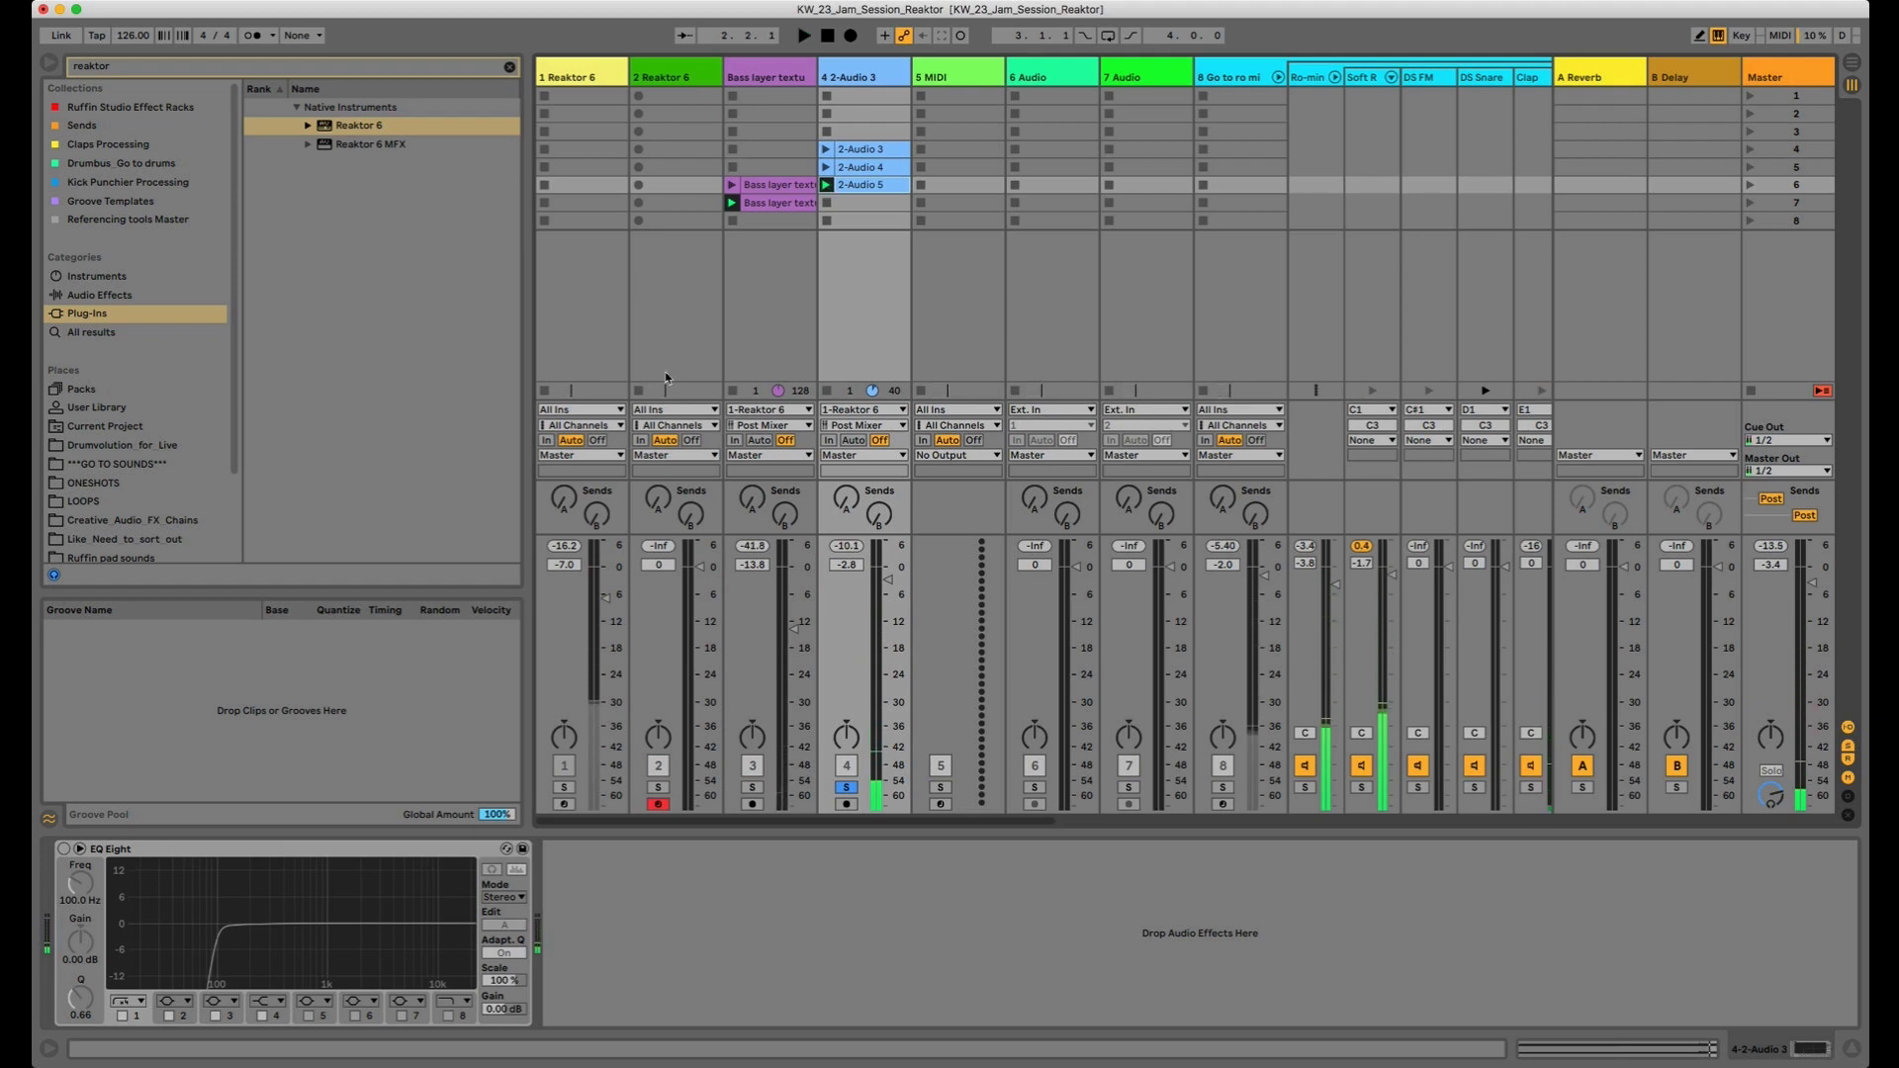
Route track 3's input from 1-Reaktor 6
click(770, 410)
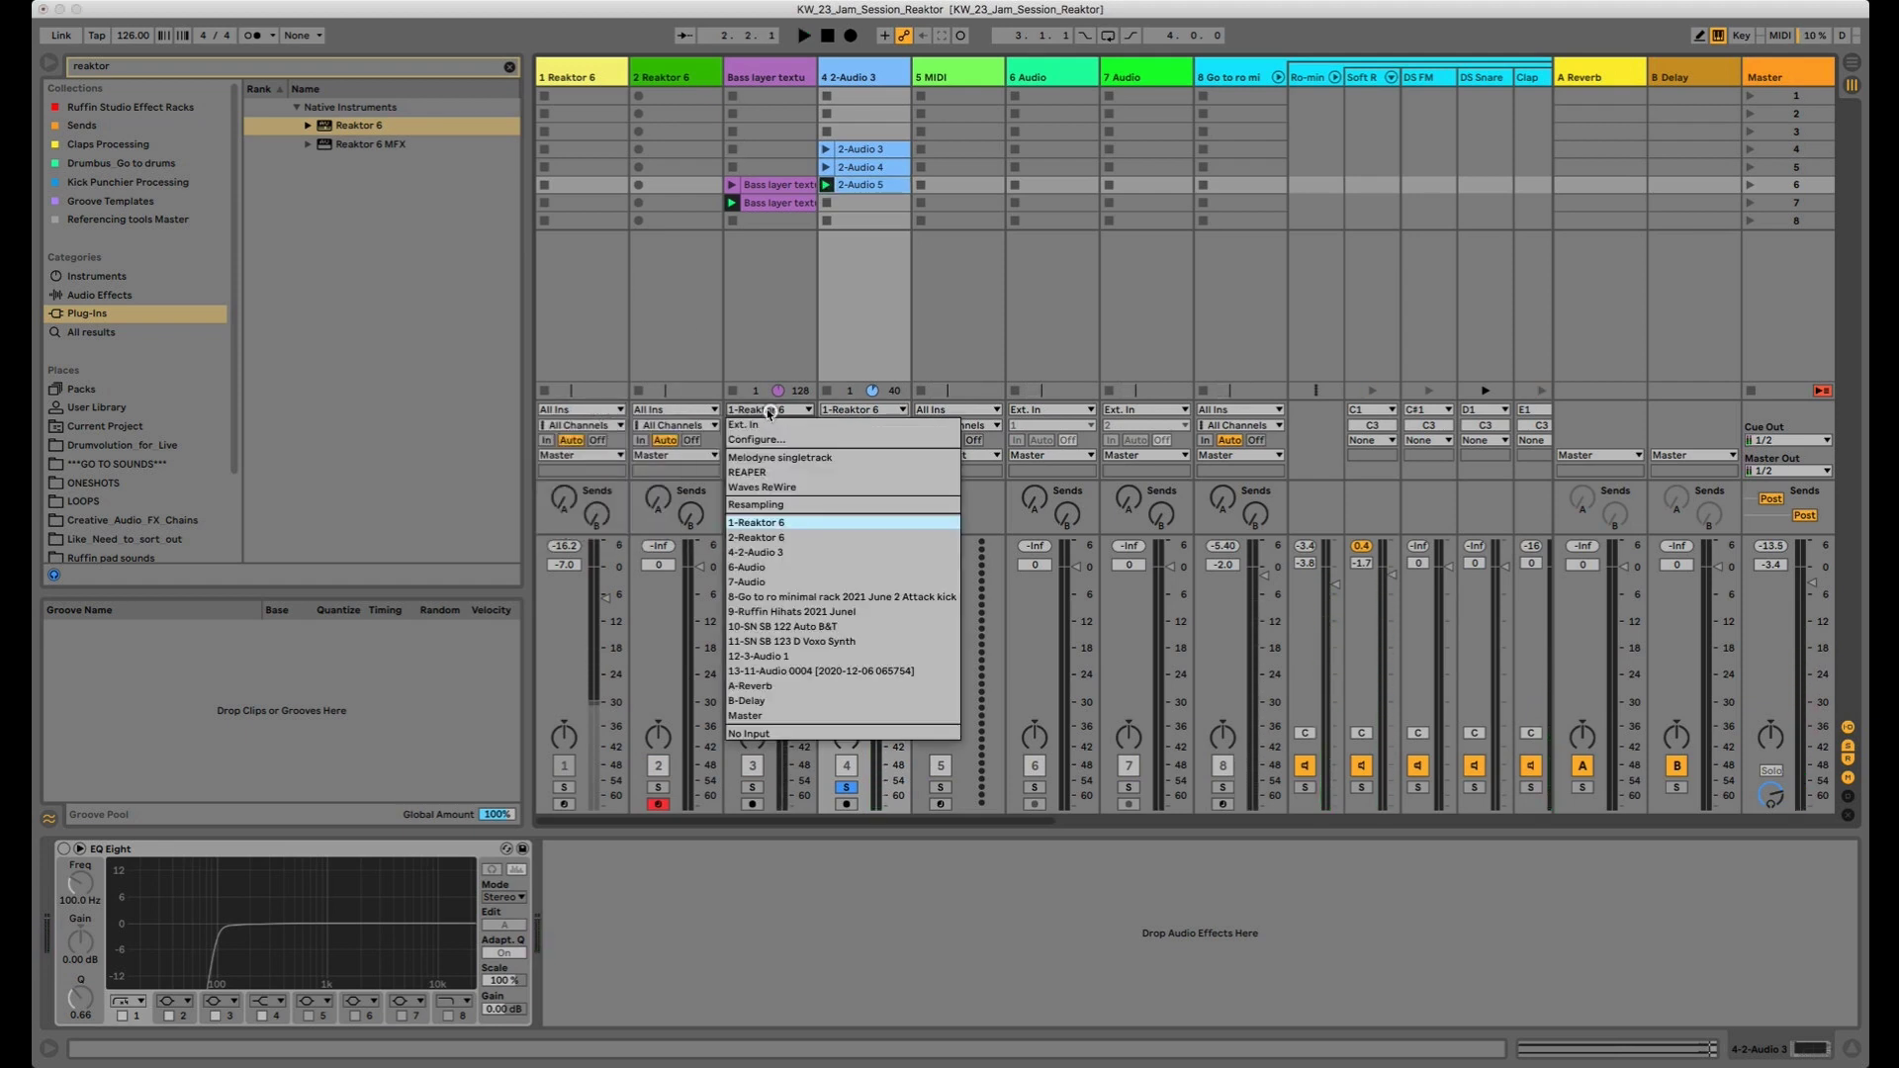
click(764, 524)
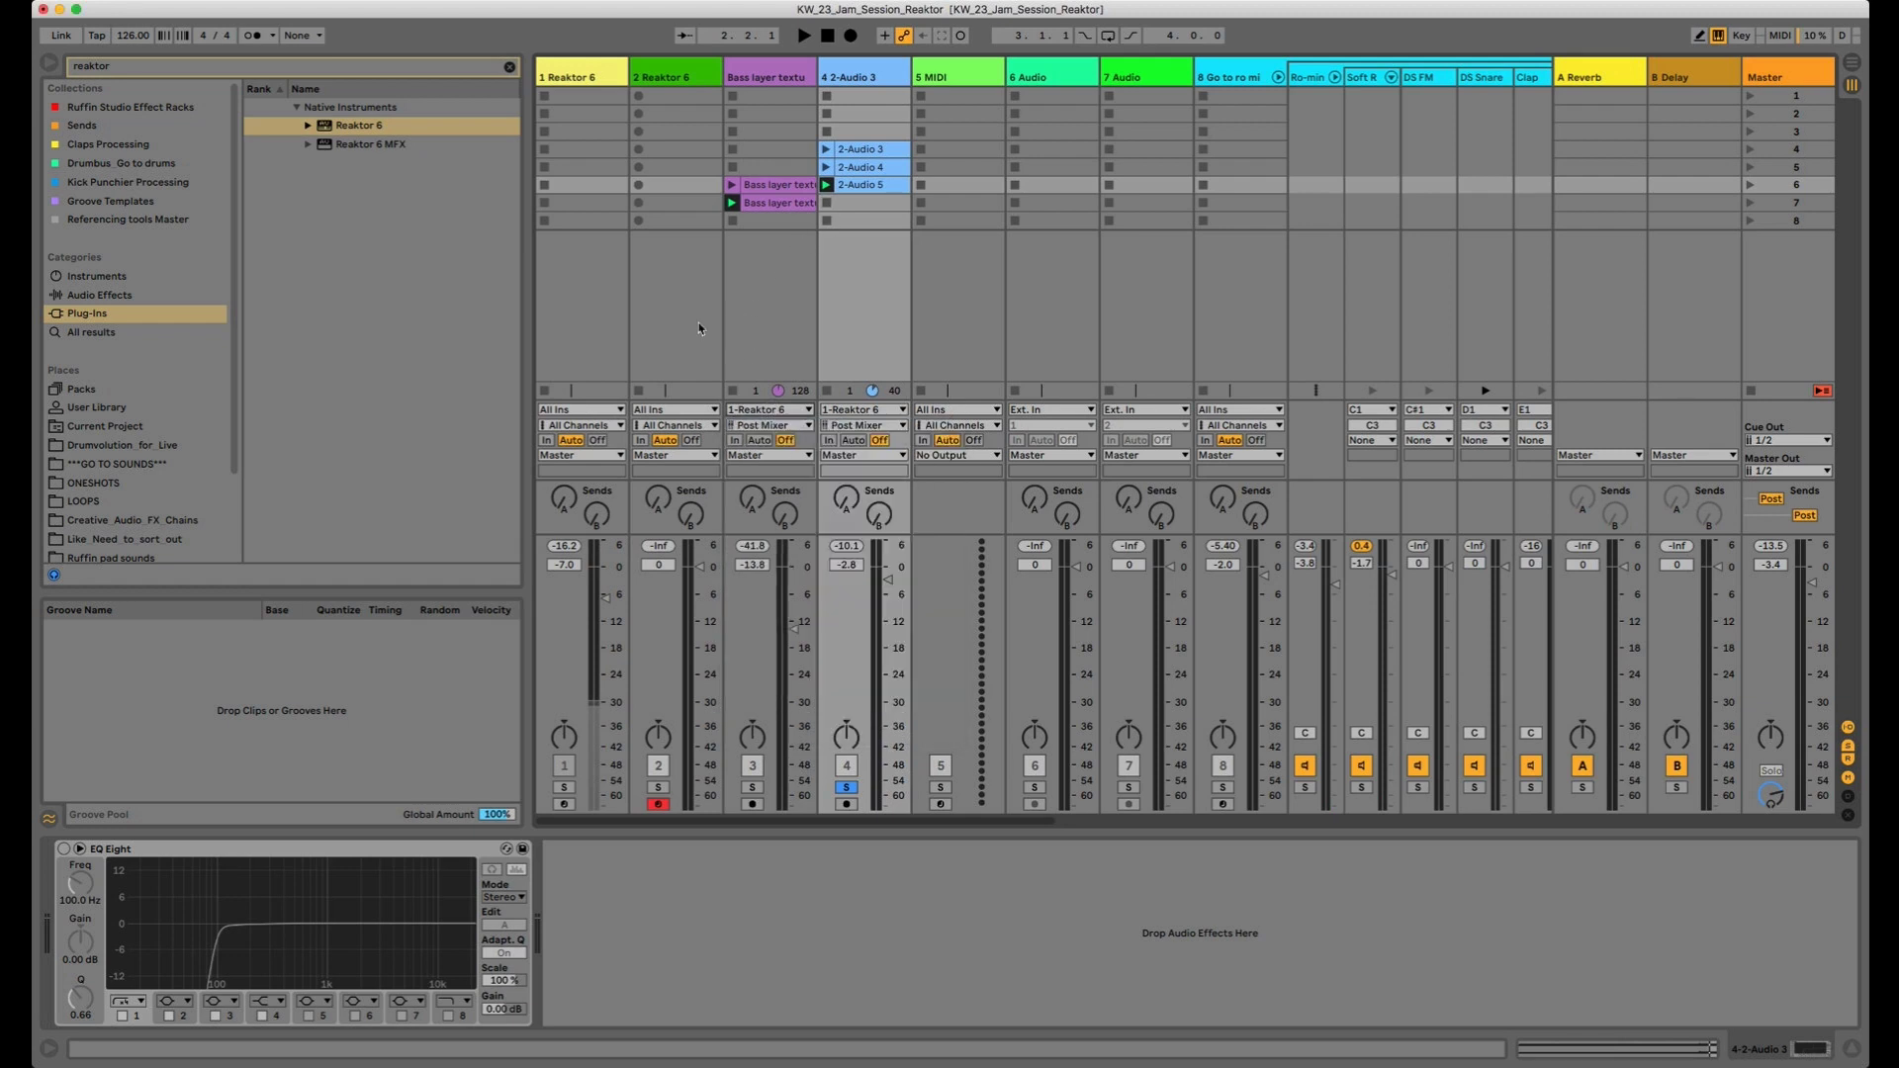
click(591, 78)
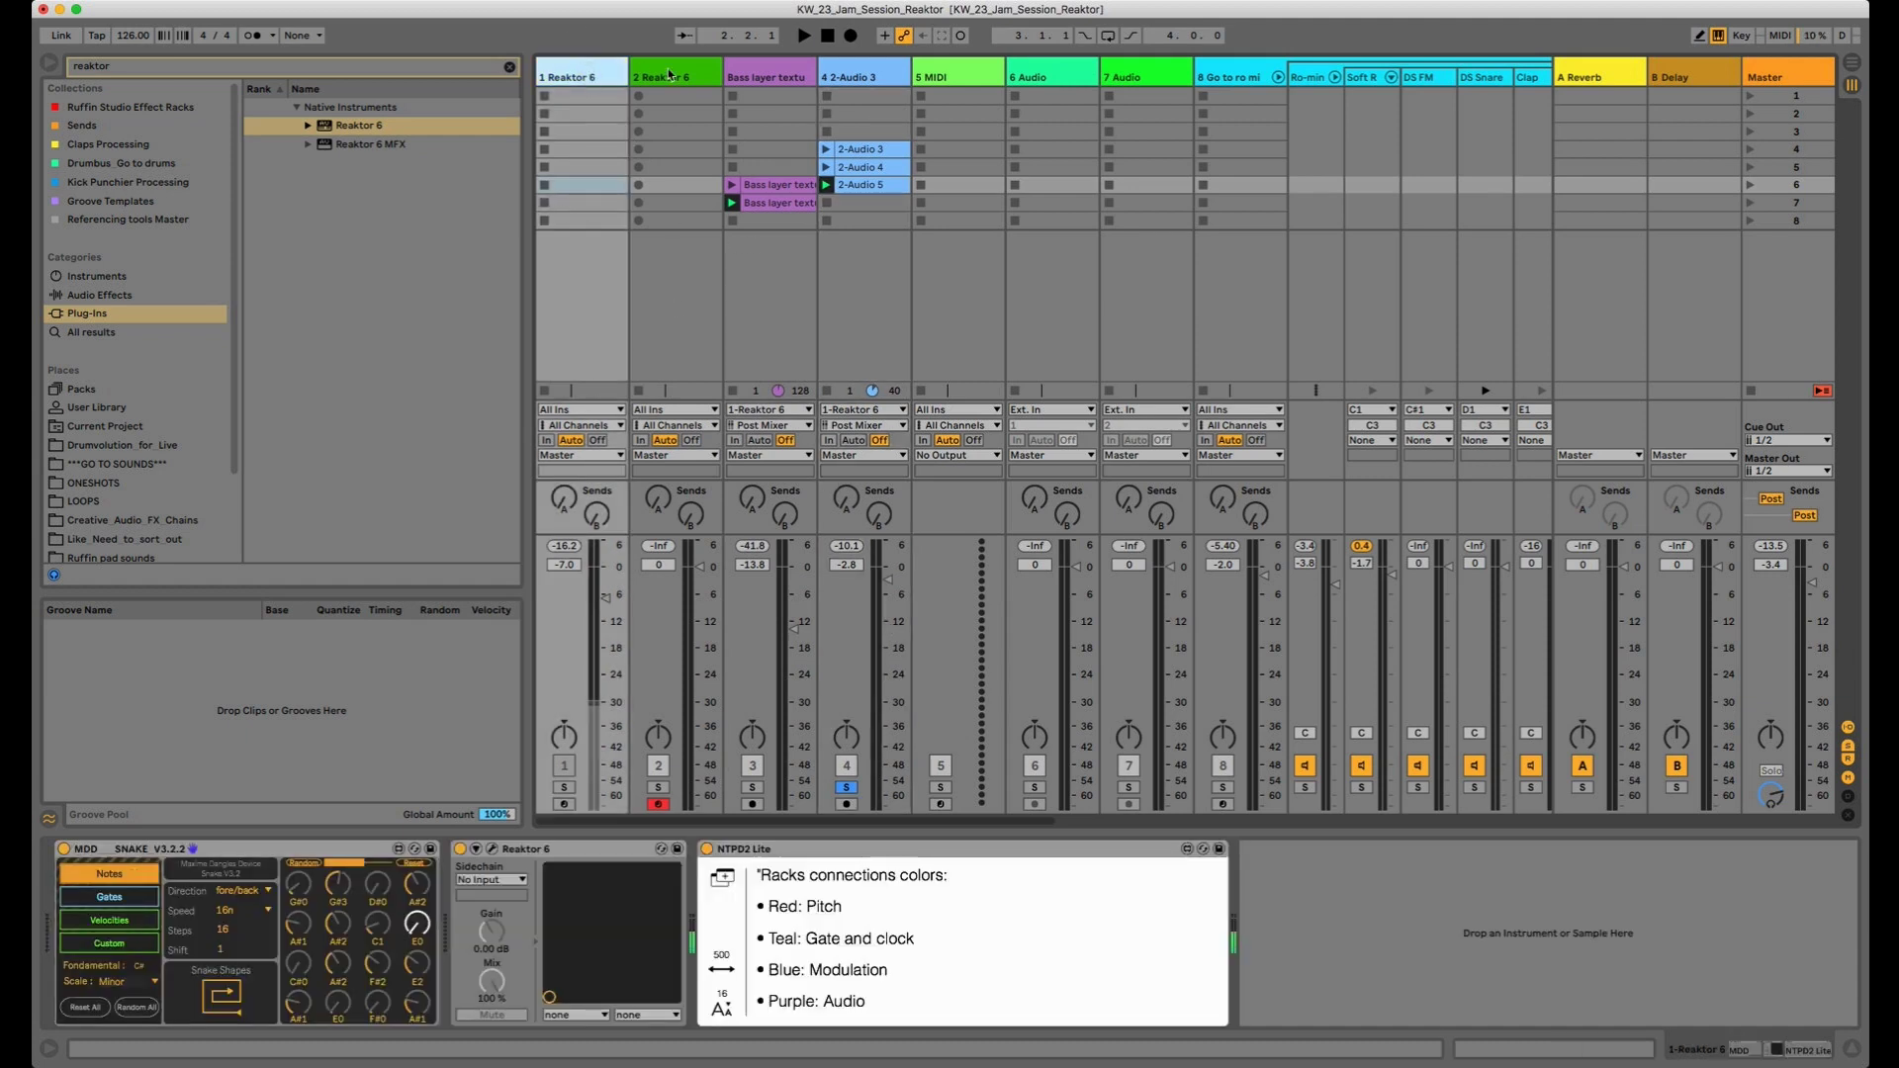
click(851, 77)
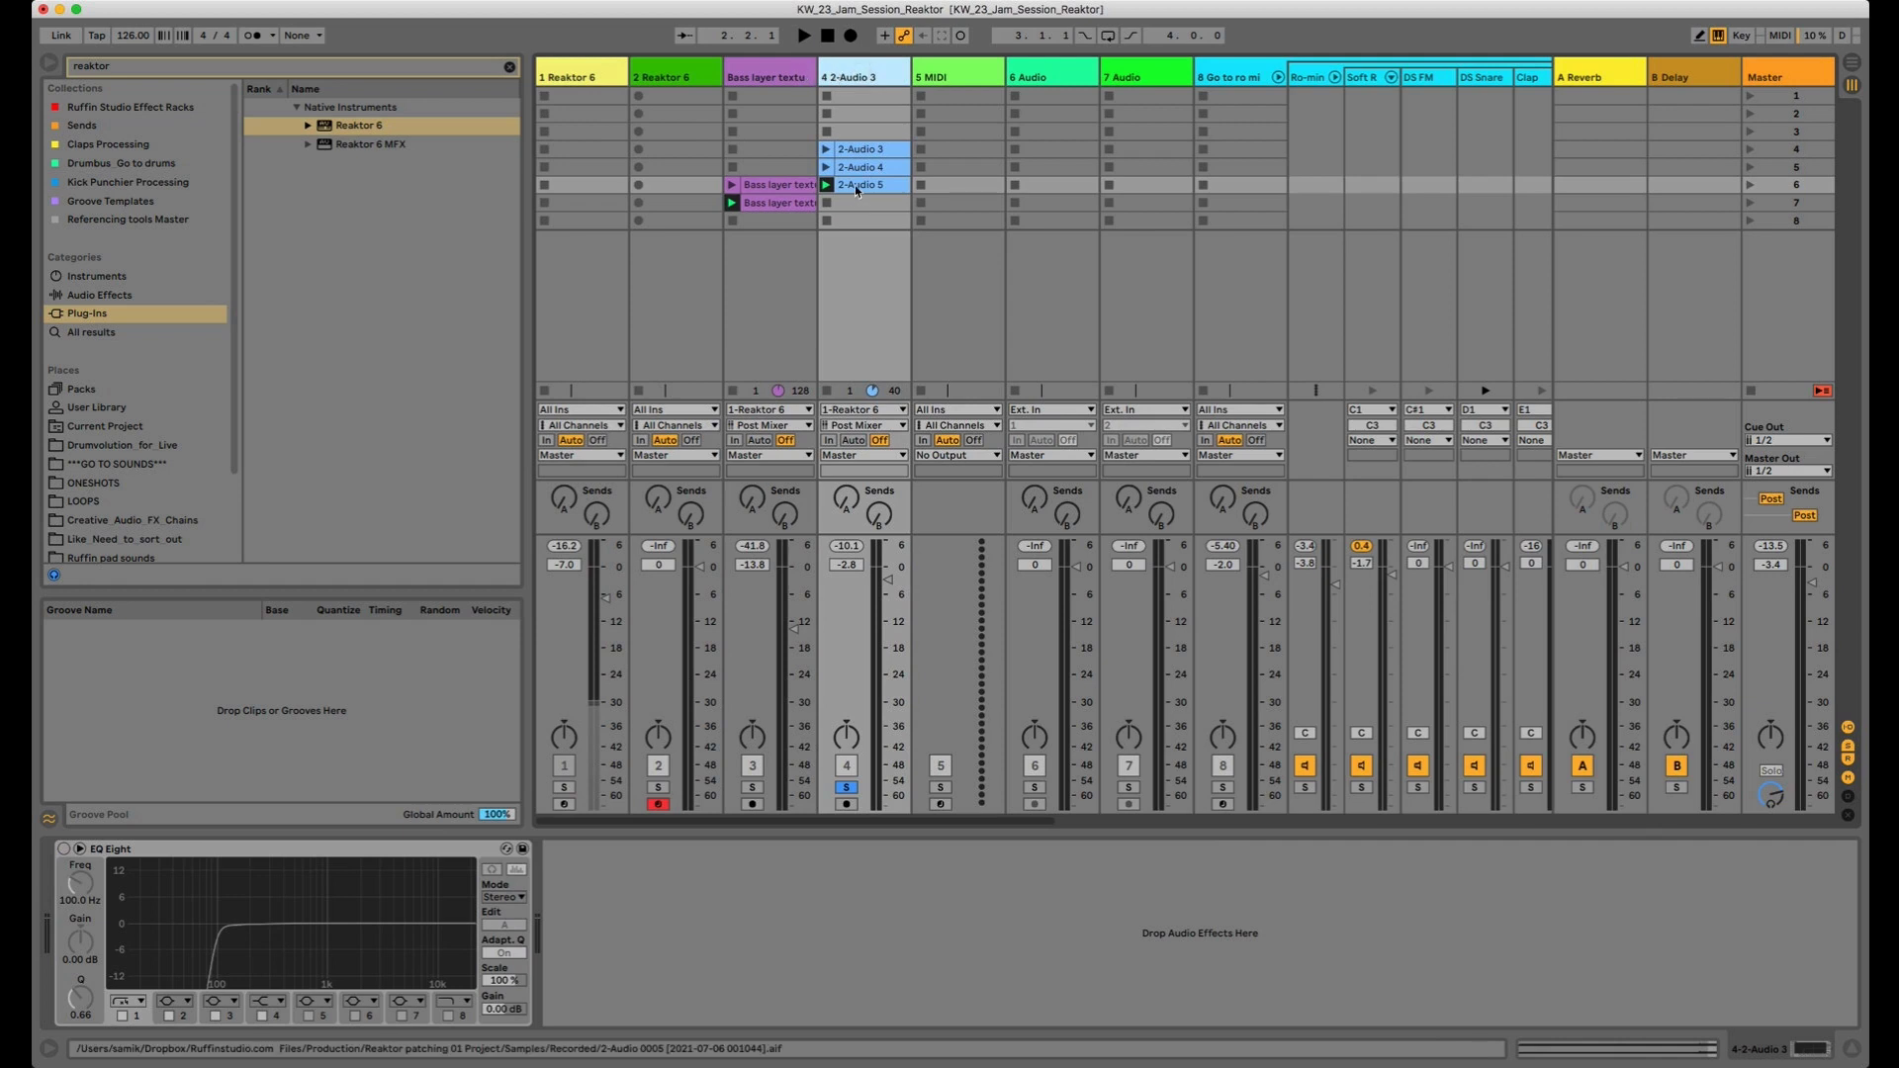
Solo and play the Bass layer texture clip in scene 7, raising its volume
click(779, 202)
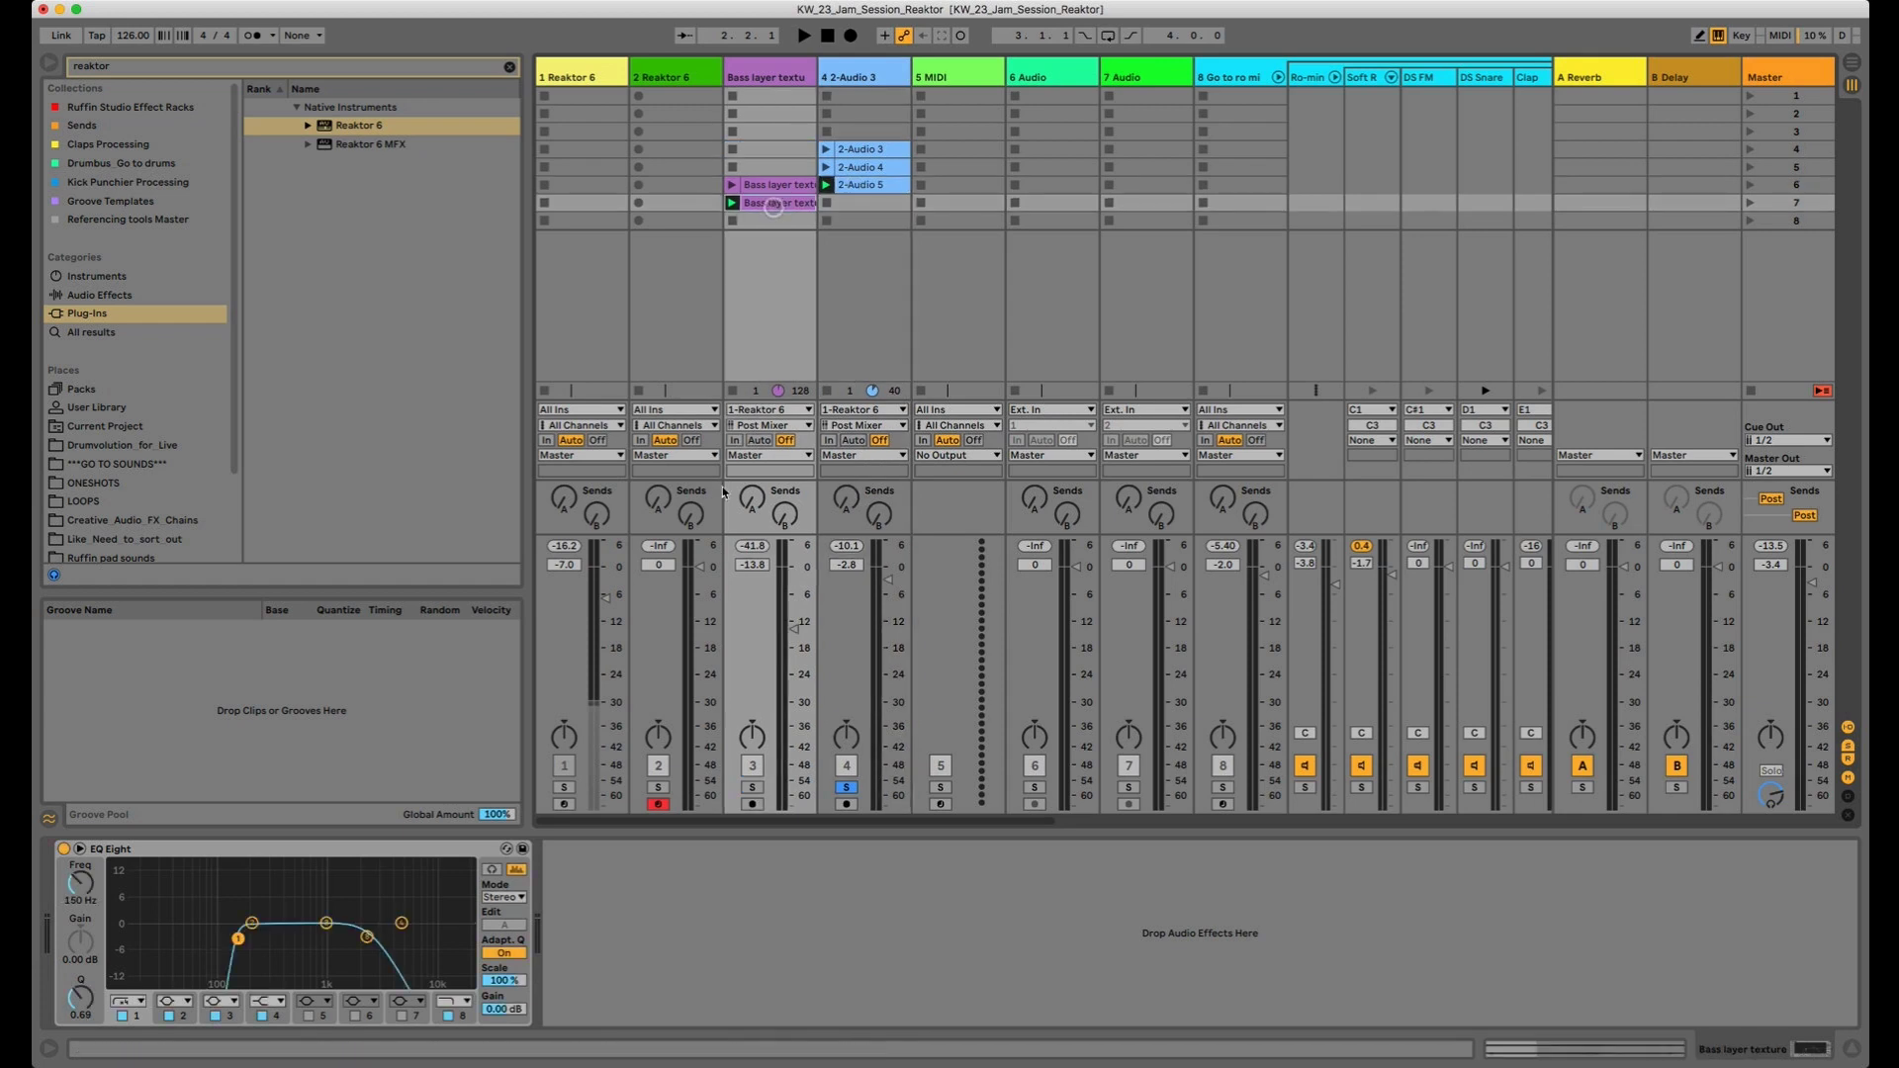
click(752, 789)
click(732, 203)
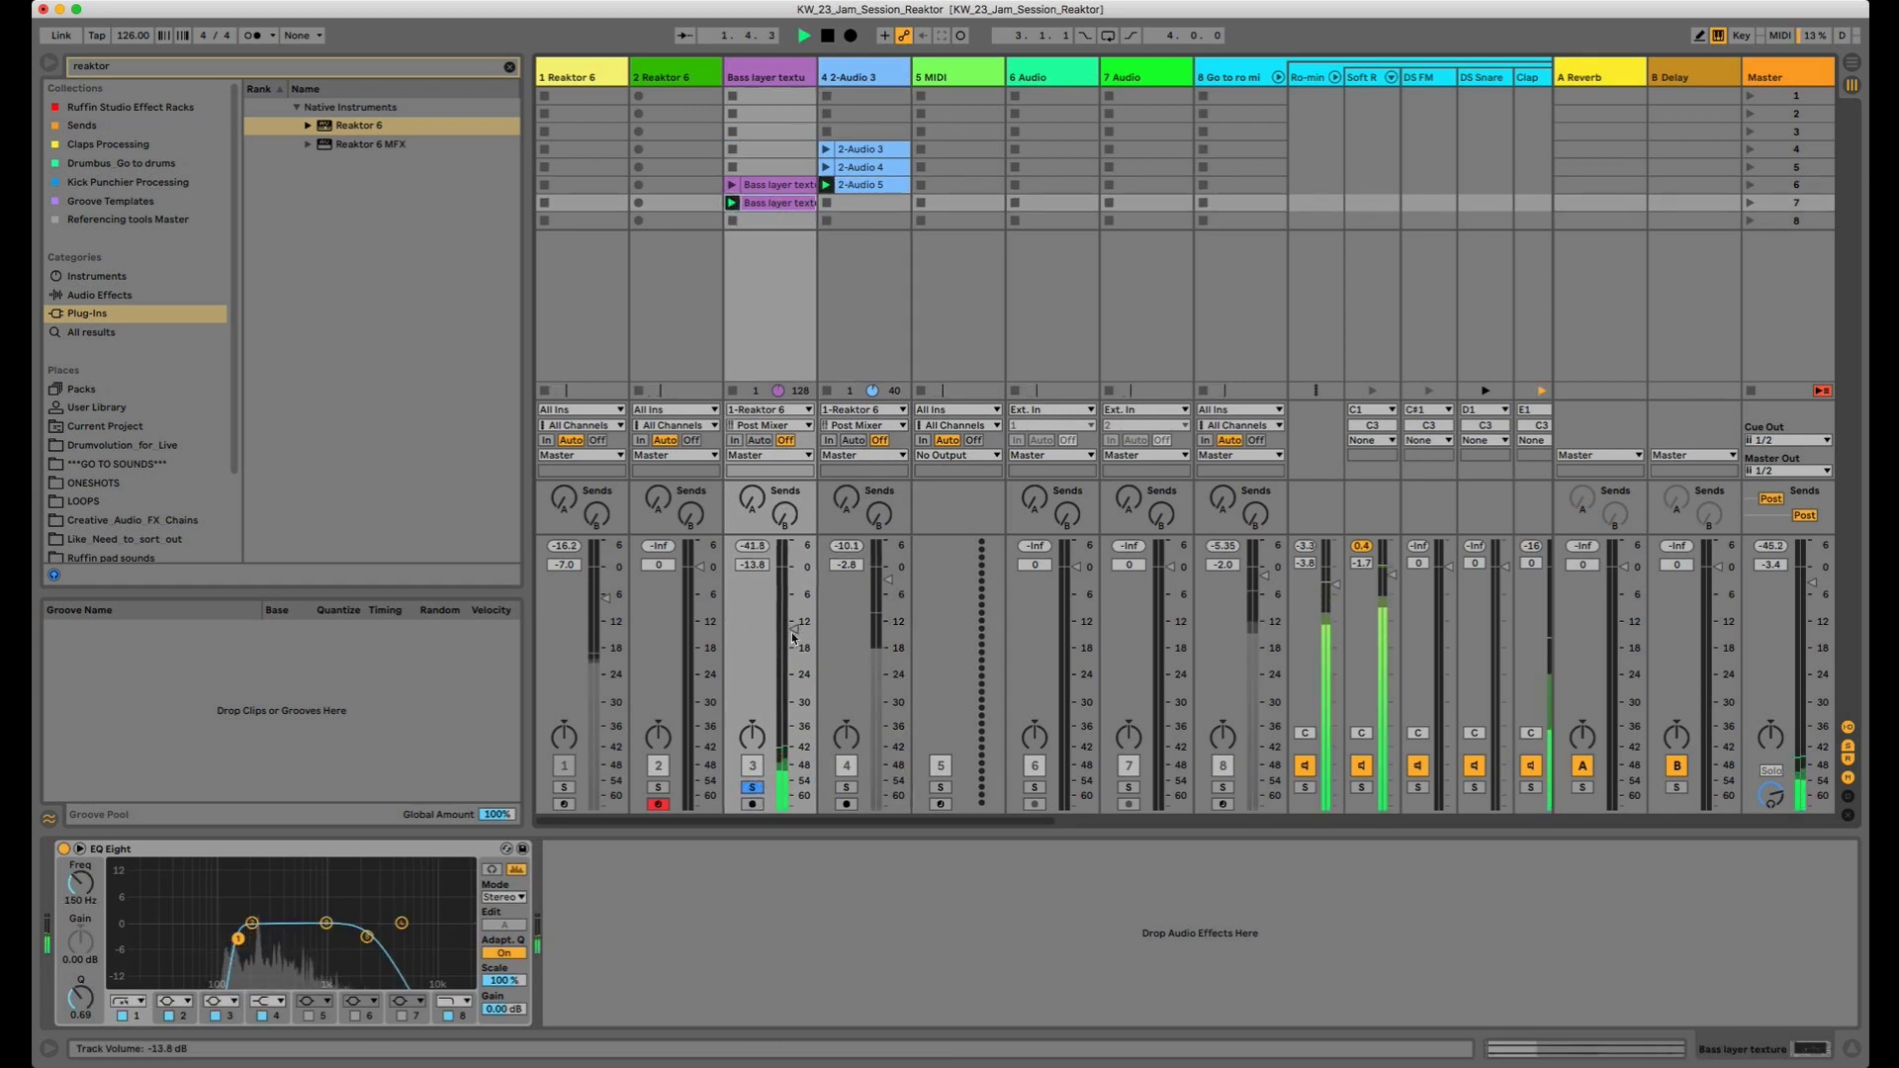
drag(792, 638, 788, 630)
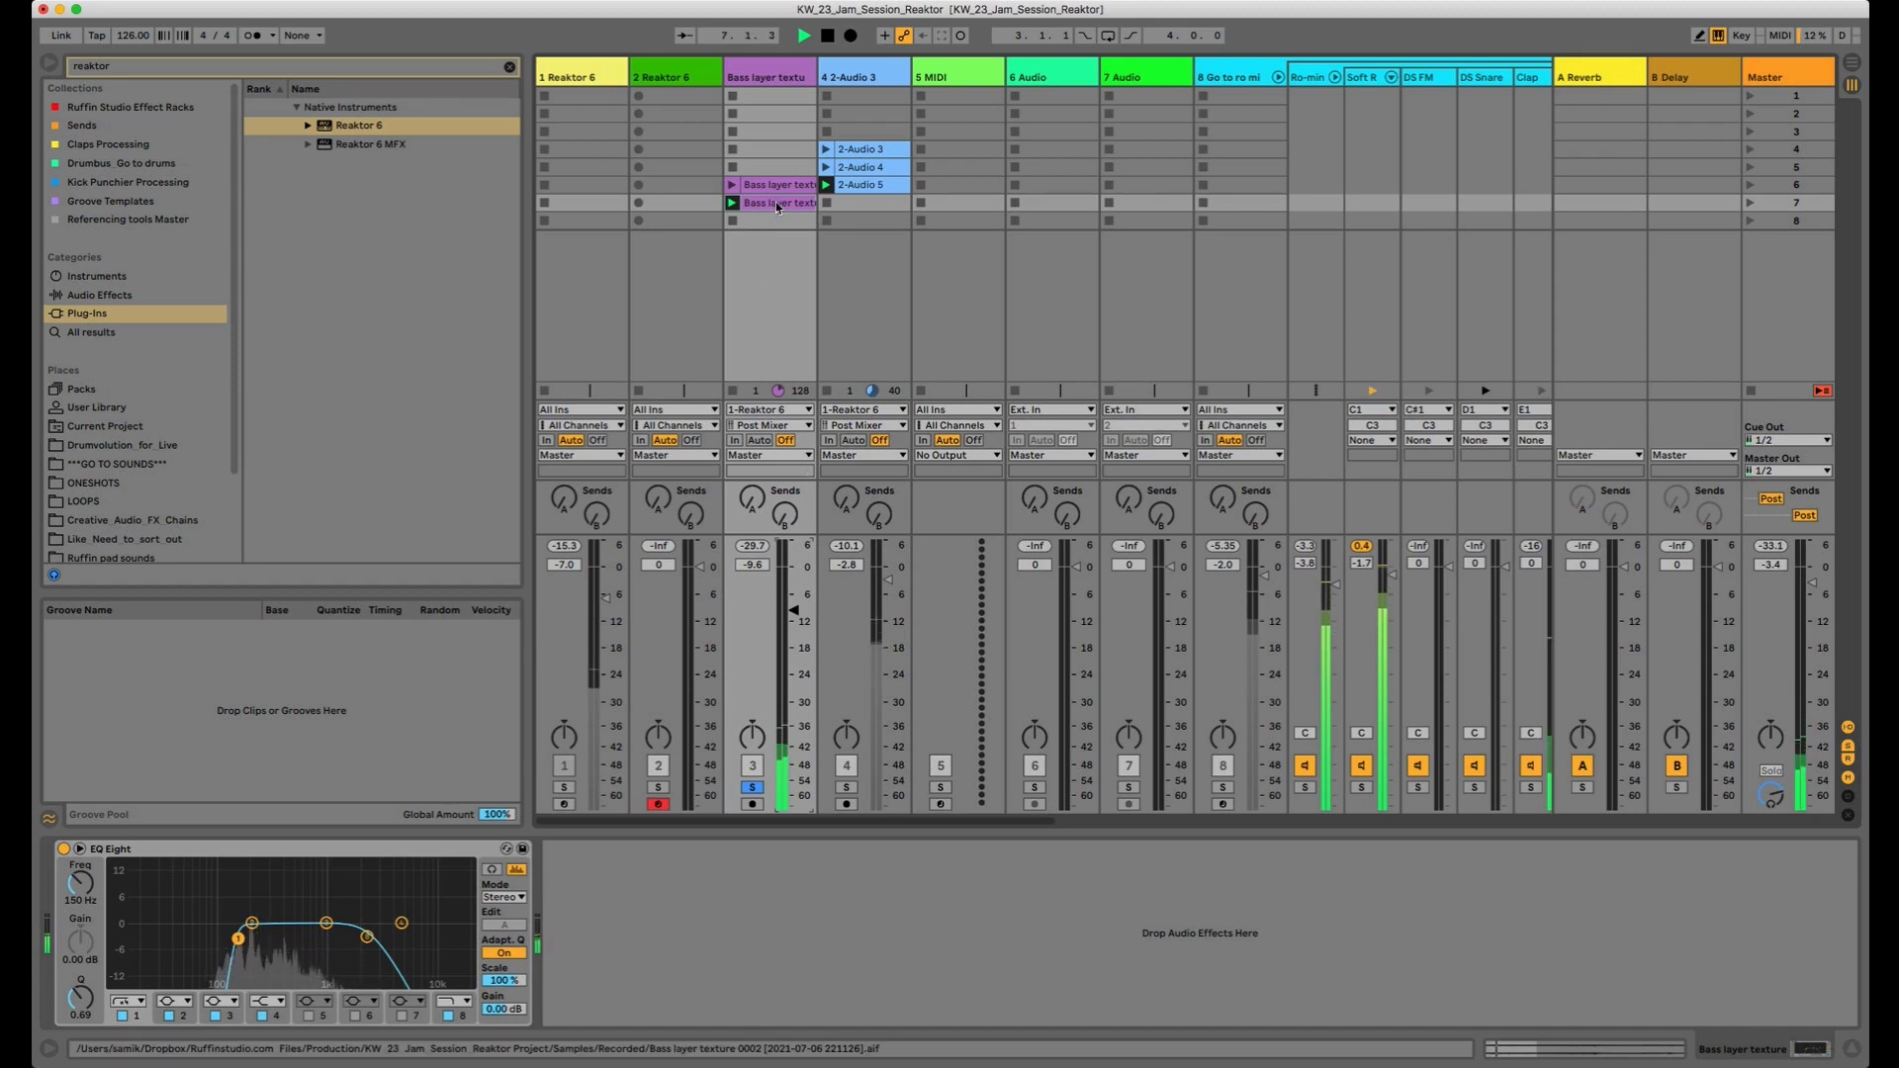
Clear the solo, trim Bass layer texture to -12.2 dB, stop playback, and show Reaktor 6's device chain
click(846, 788)
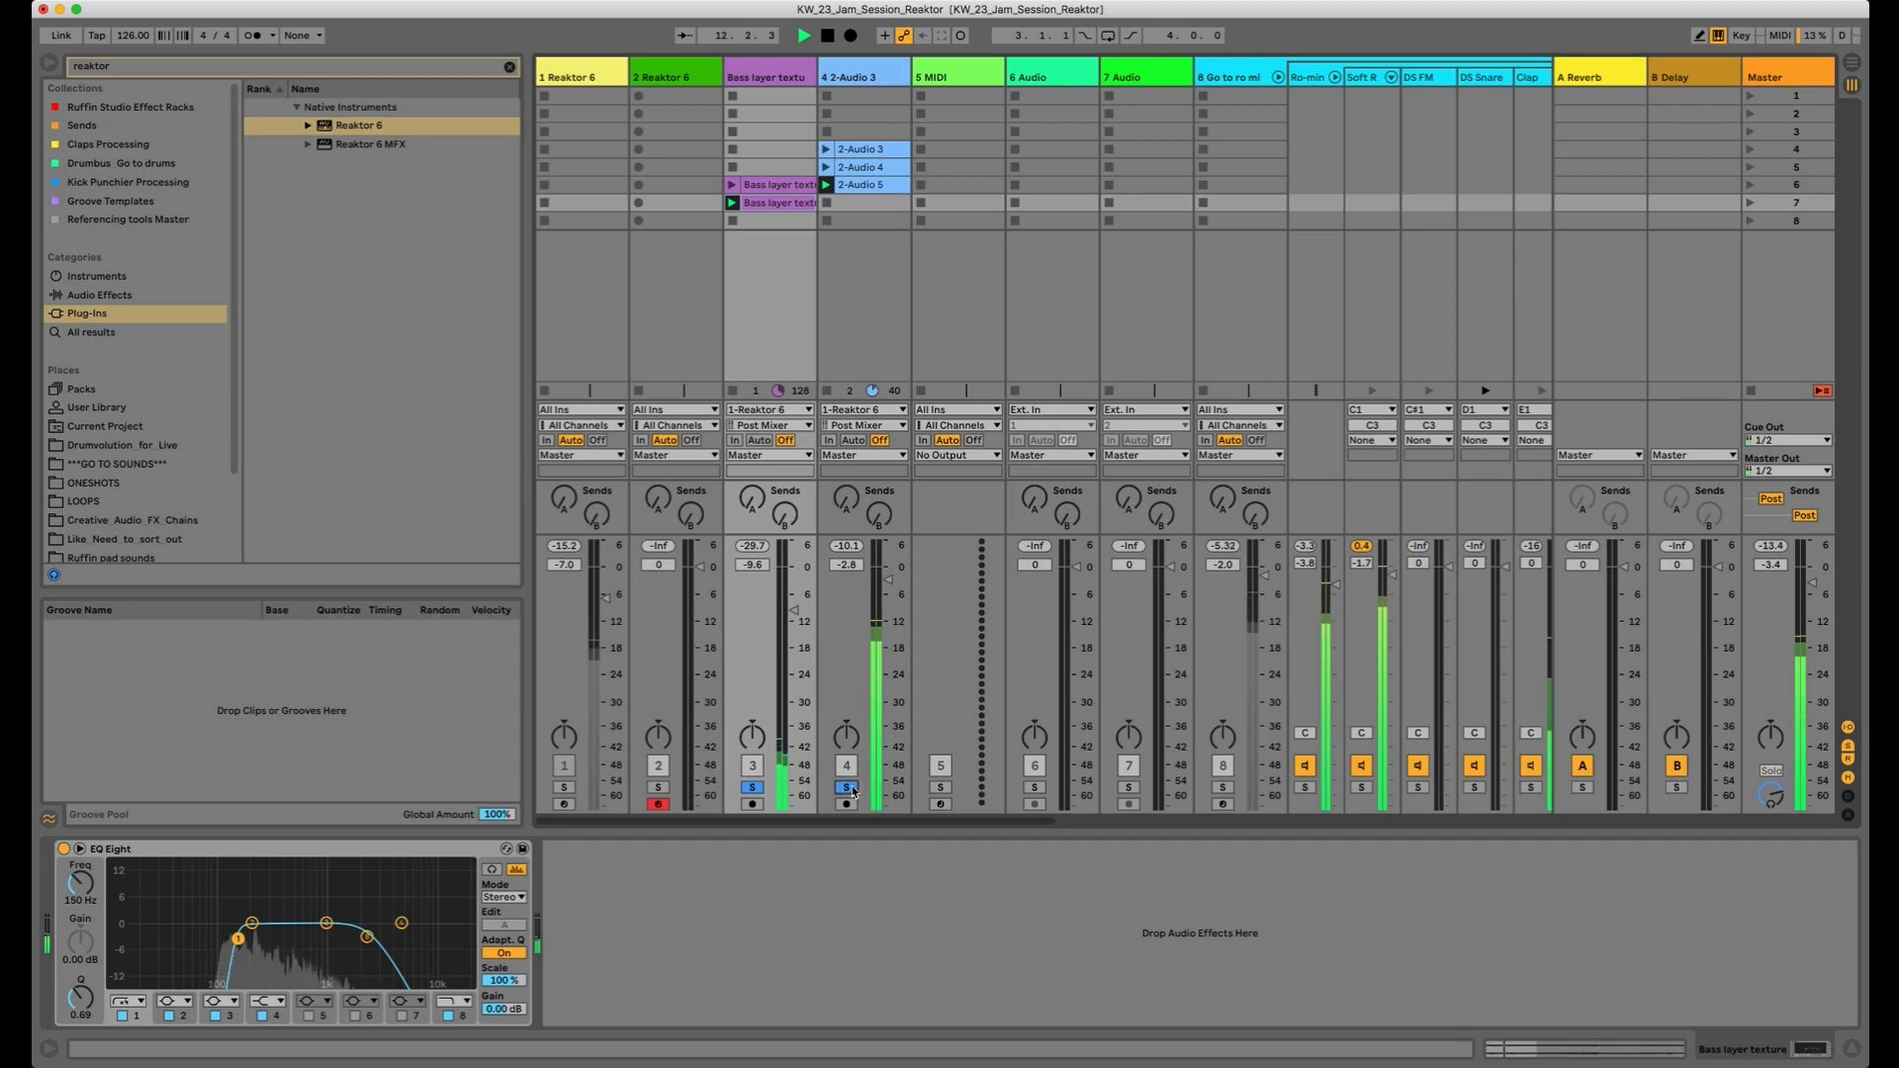
click(848, 788)
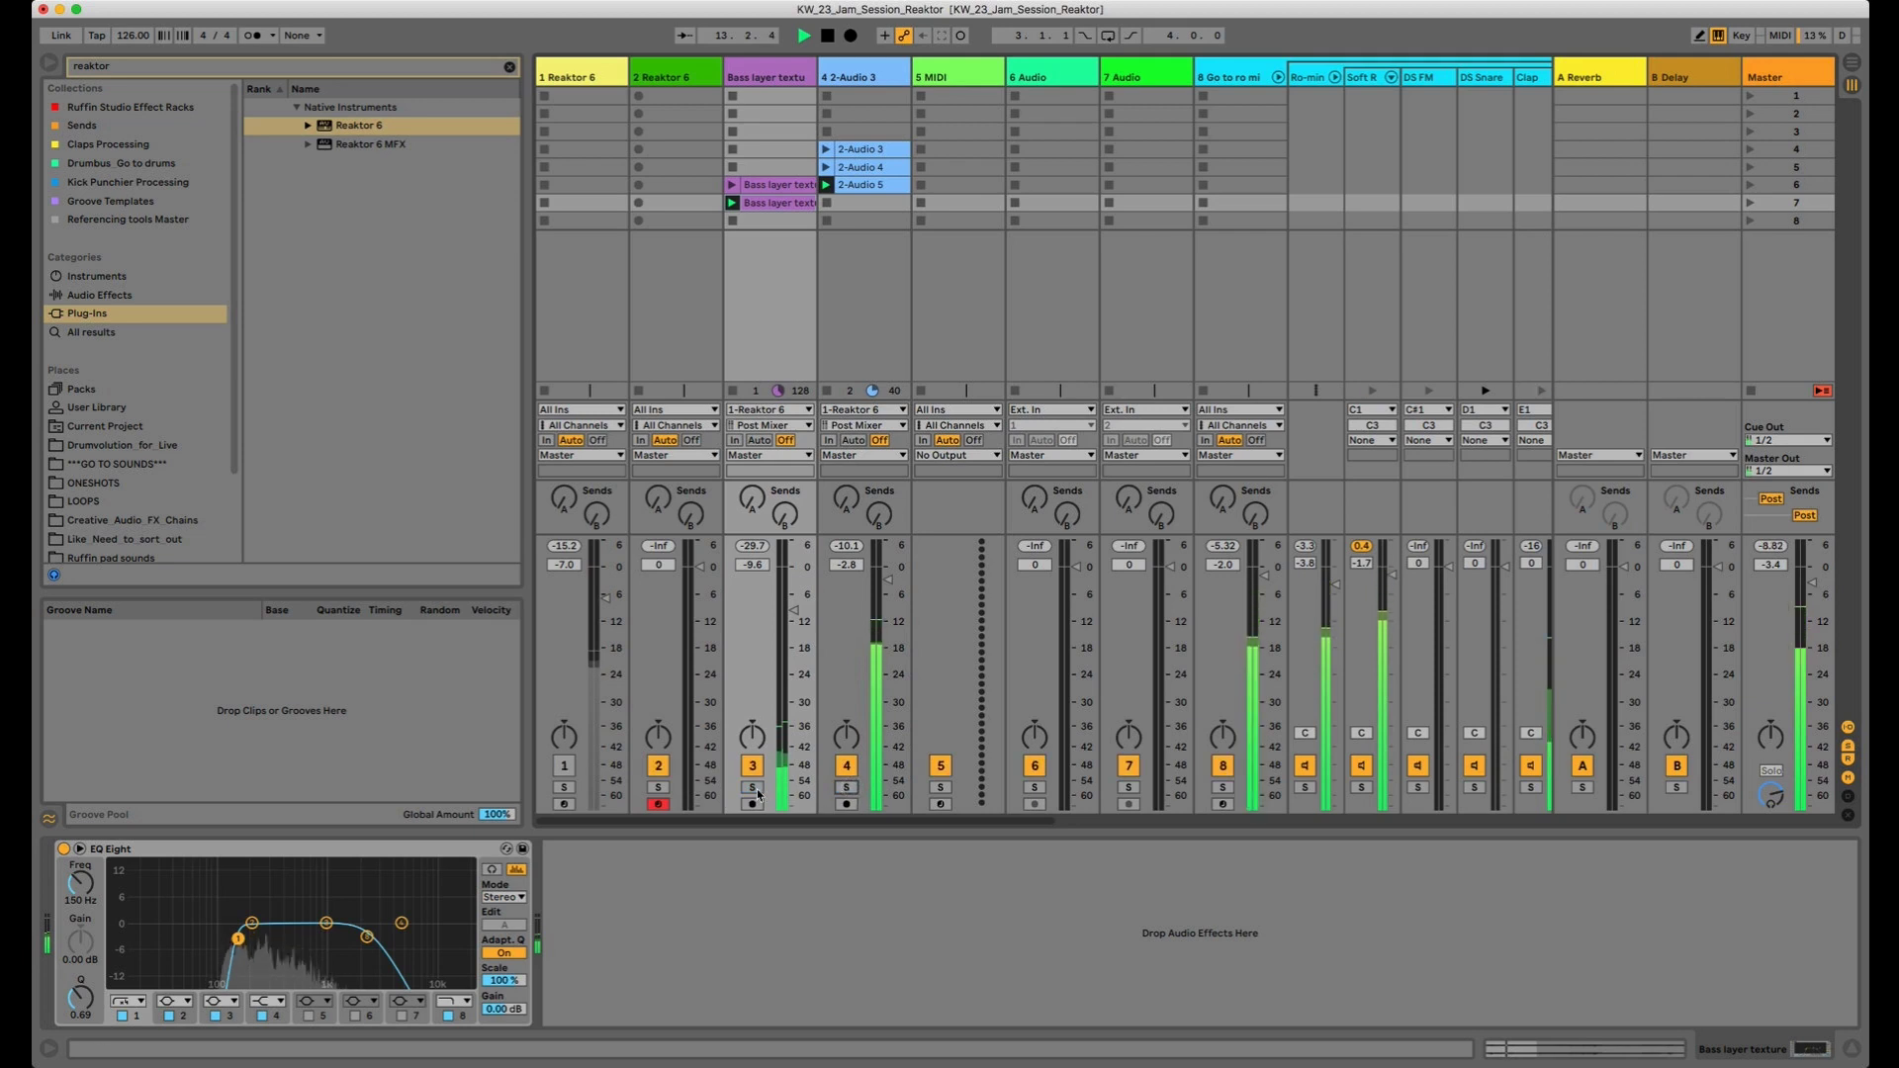
drag(789, 609, 789, 611)
scroll(789, 610, down, 3)
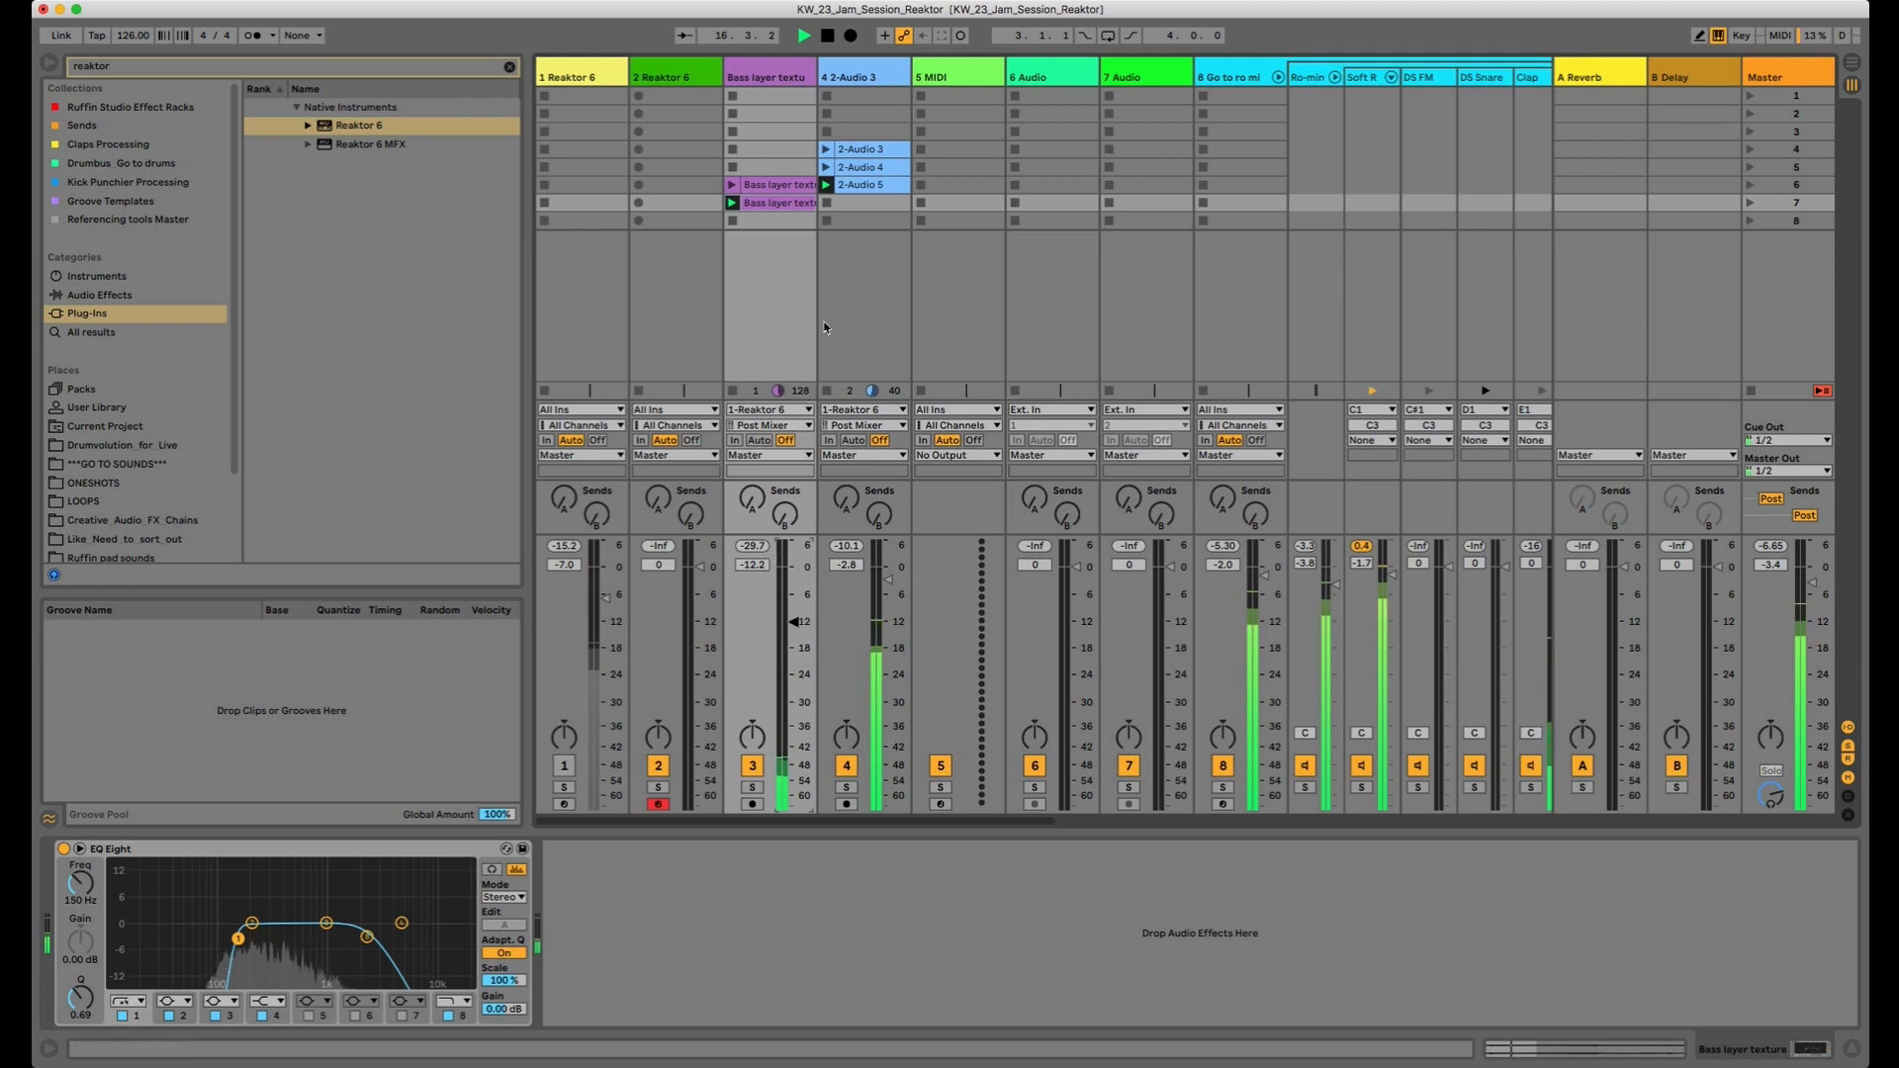
key(space)
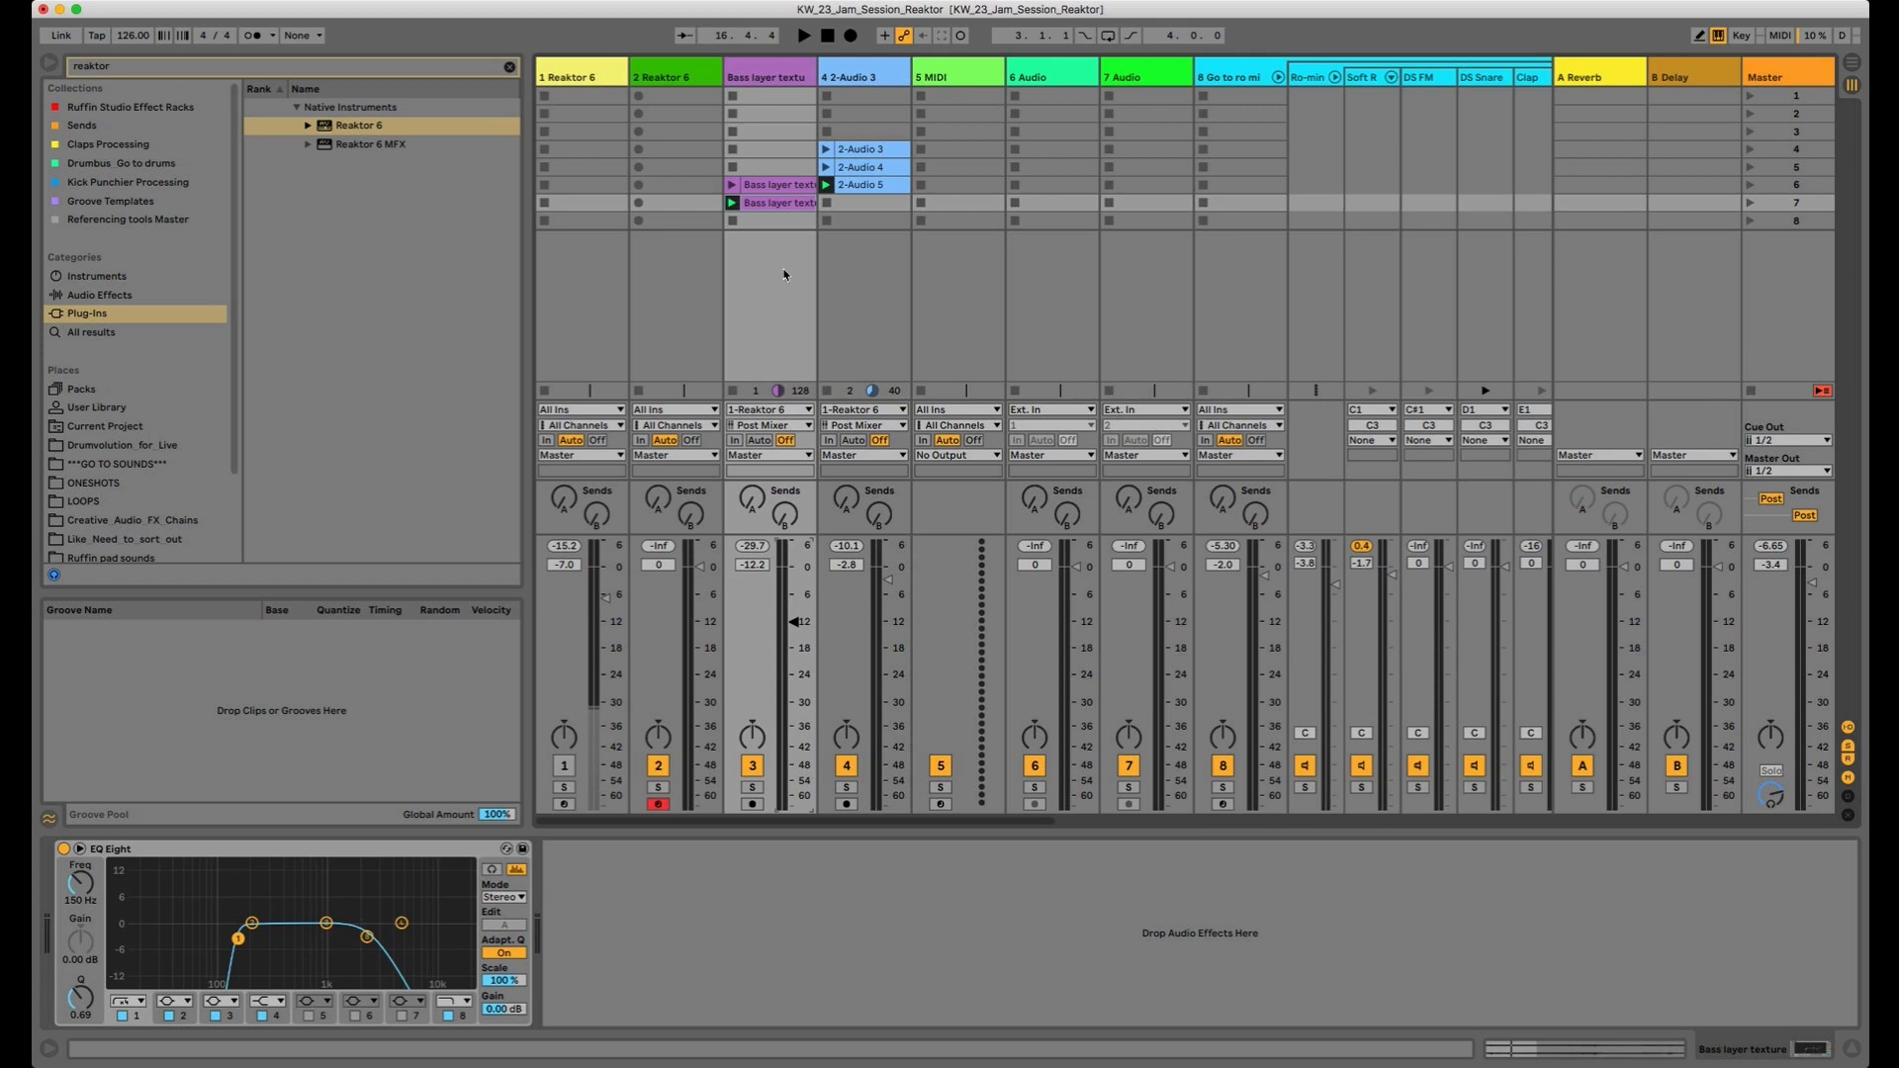
click(607, 78)
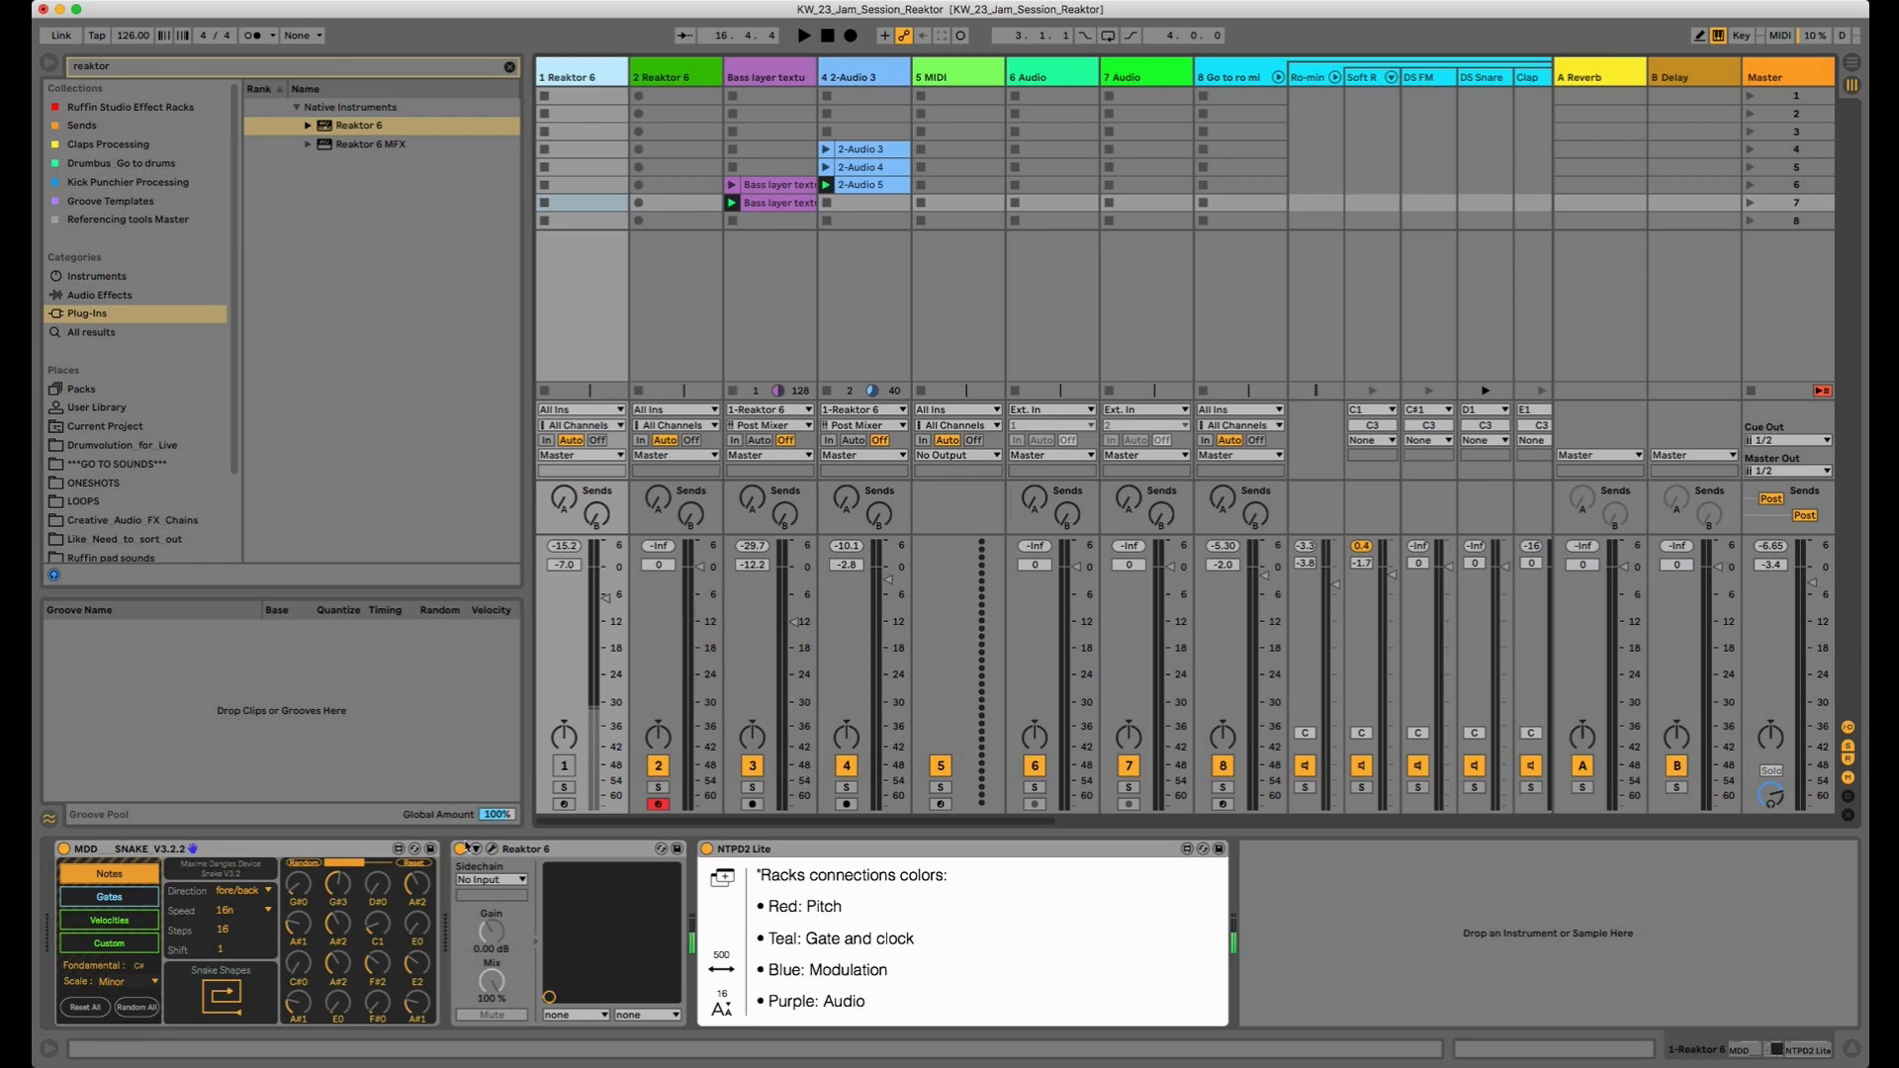
Open track 1's Reaktor 6 plug-in window and move it aside to reveal the session
click(593, 62)
key(super+alt+p)
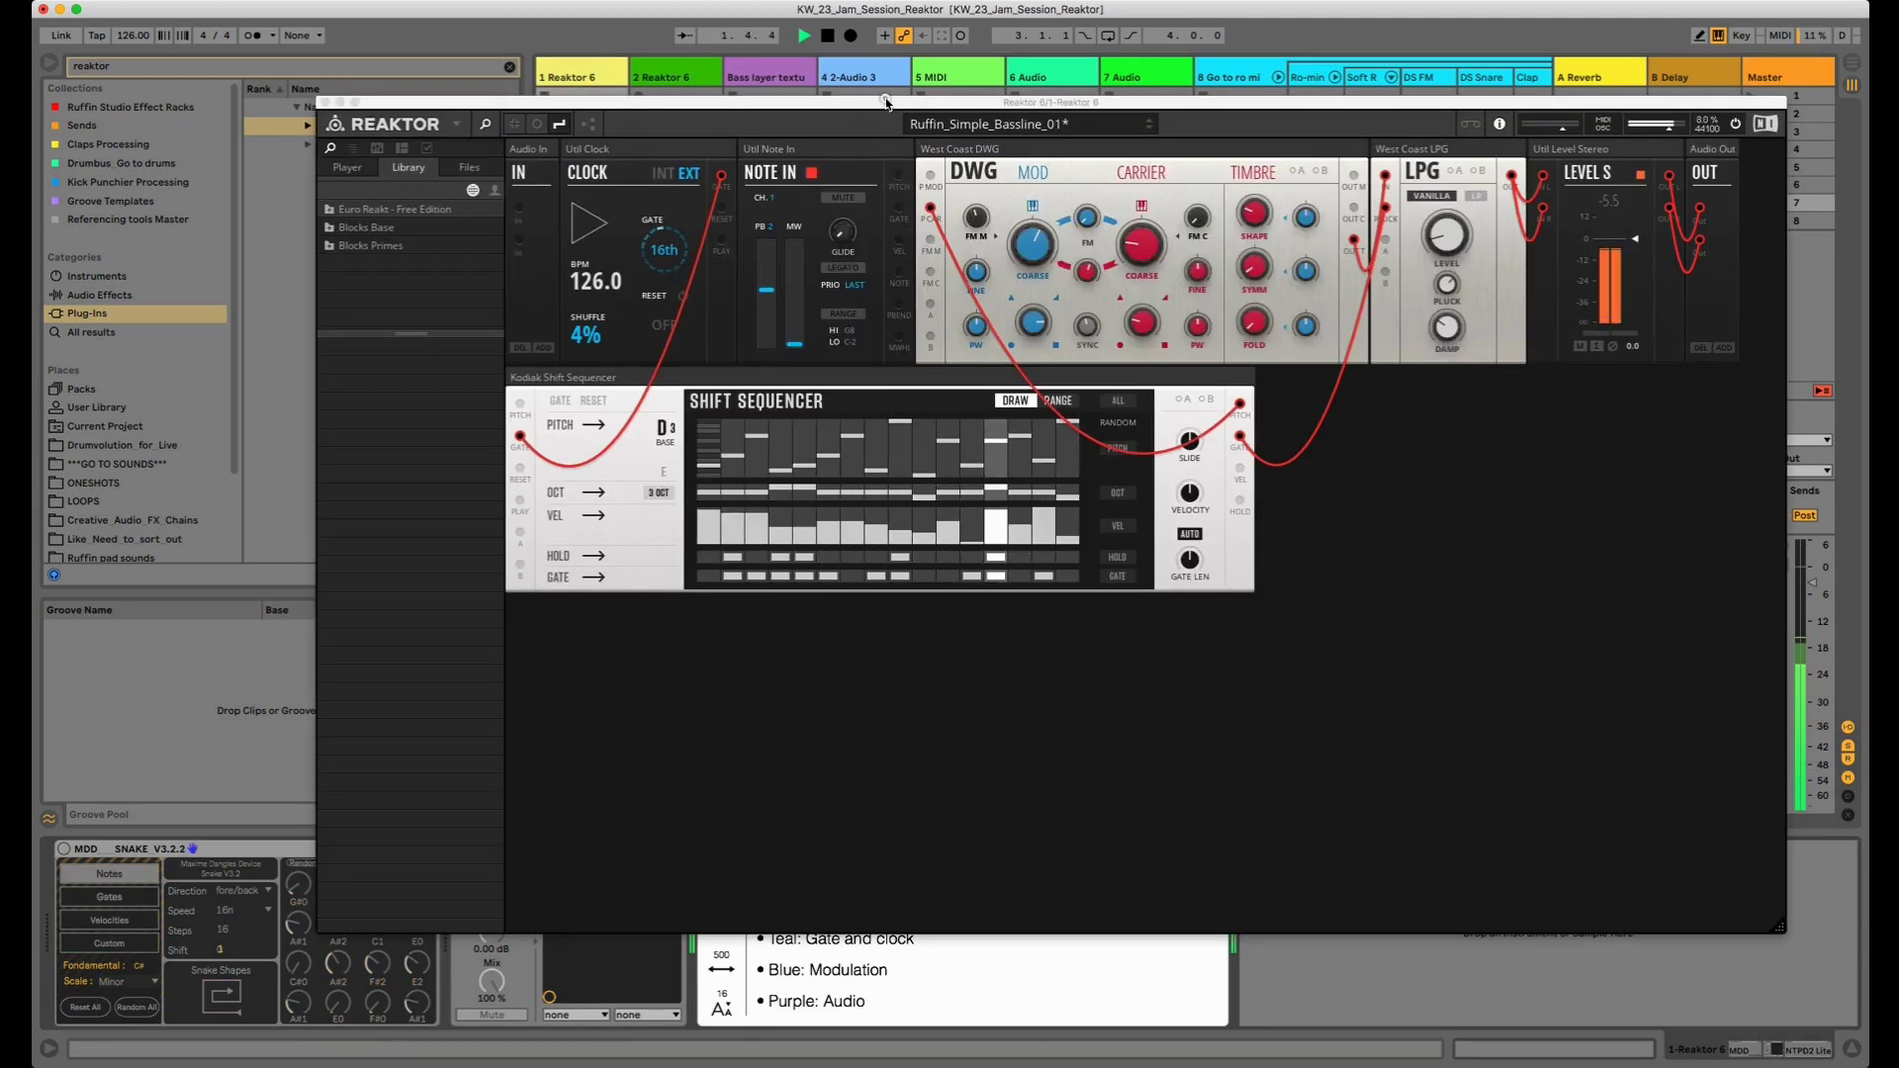
drag(886, 102, 811, 72)
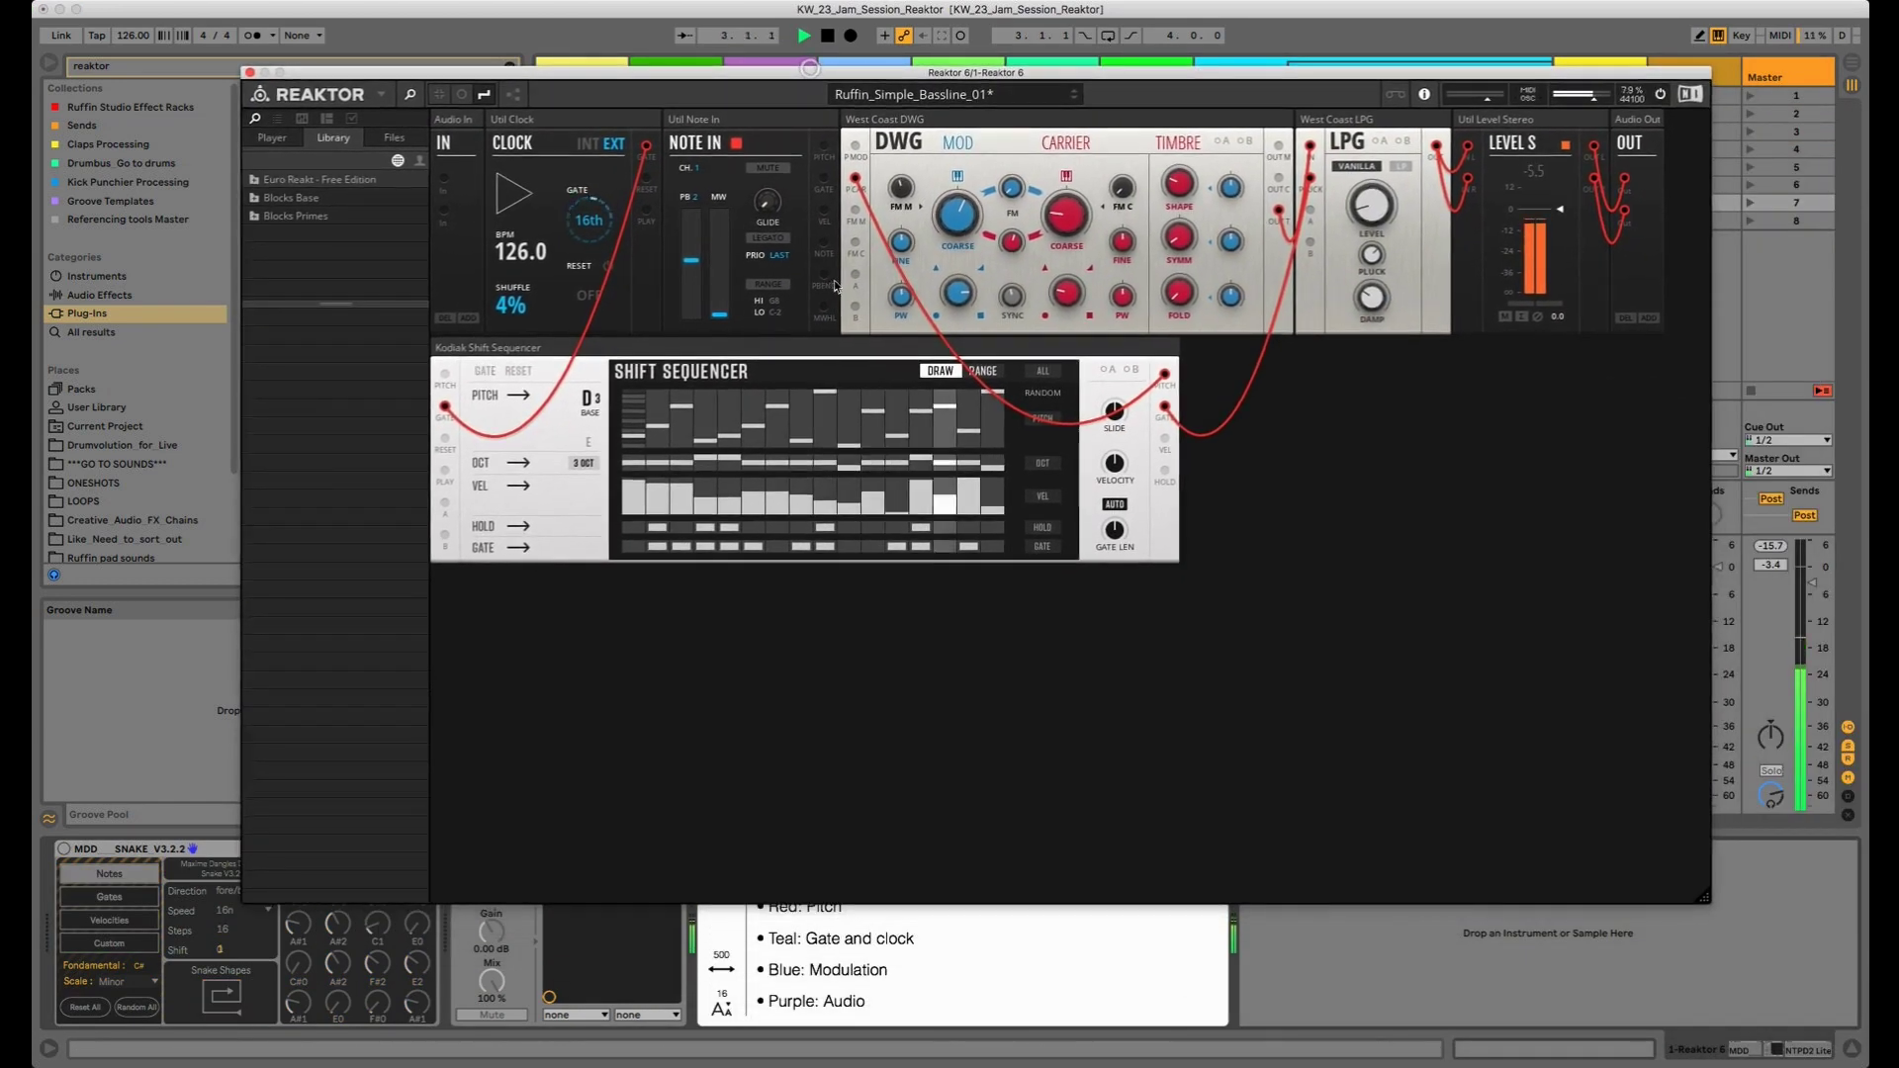
scroll(512, 302, up, 1)
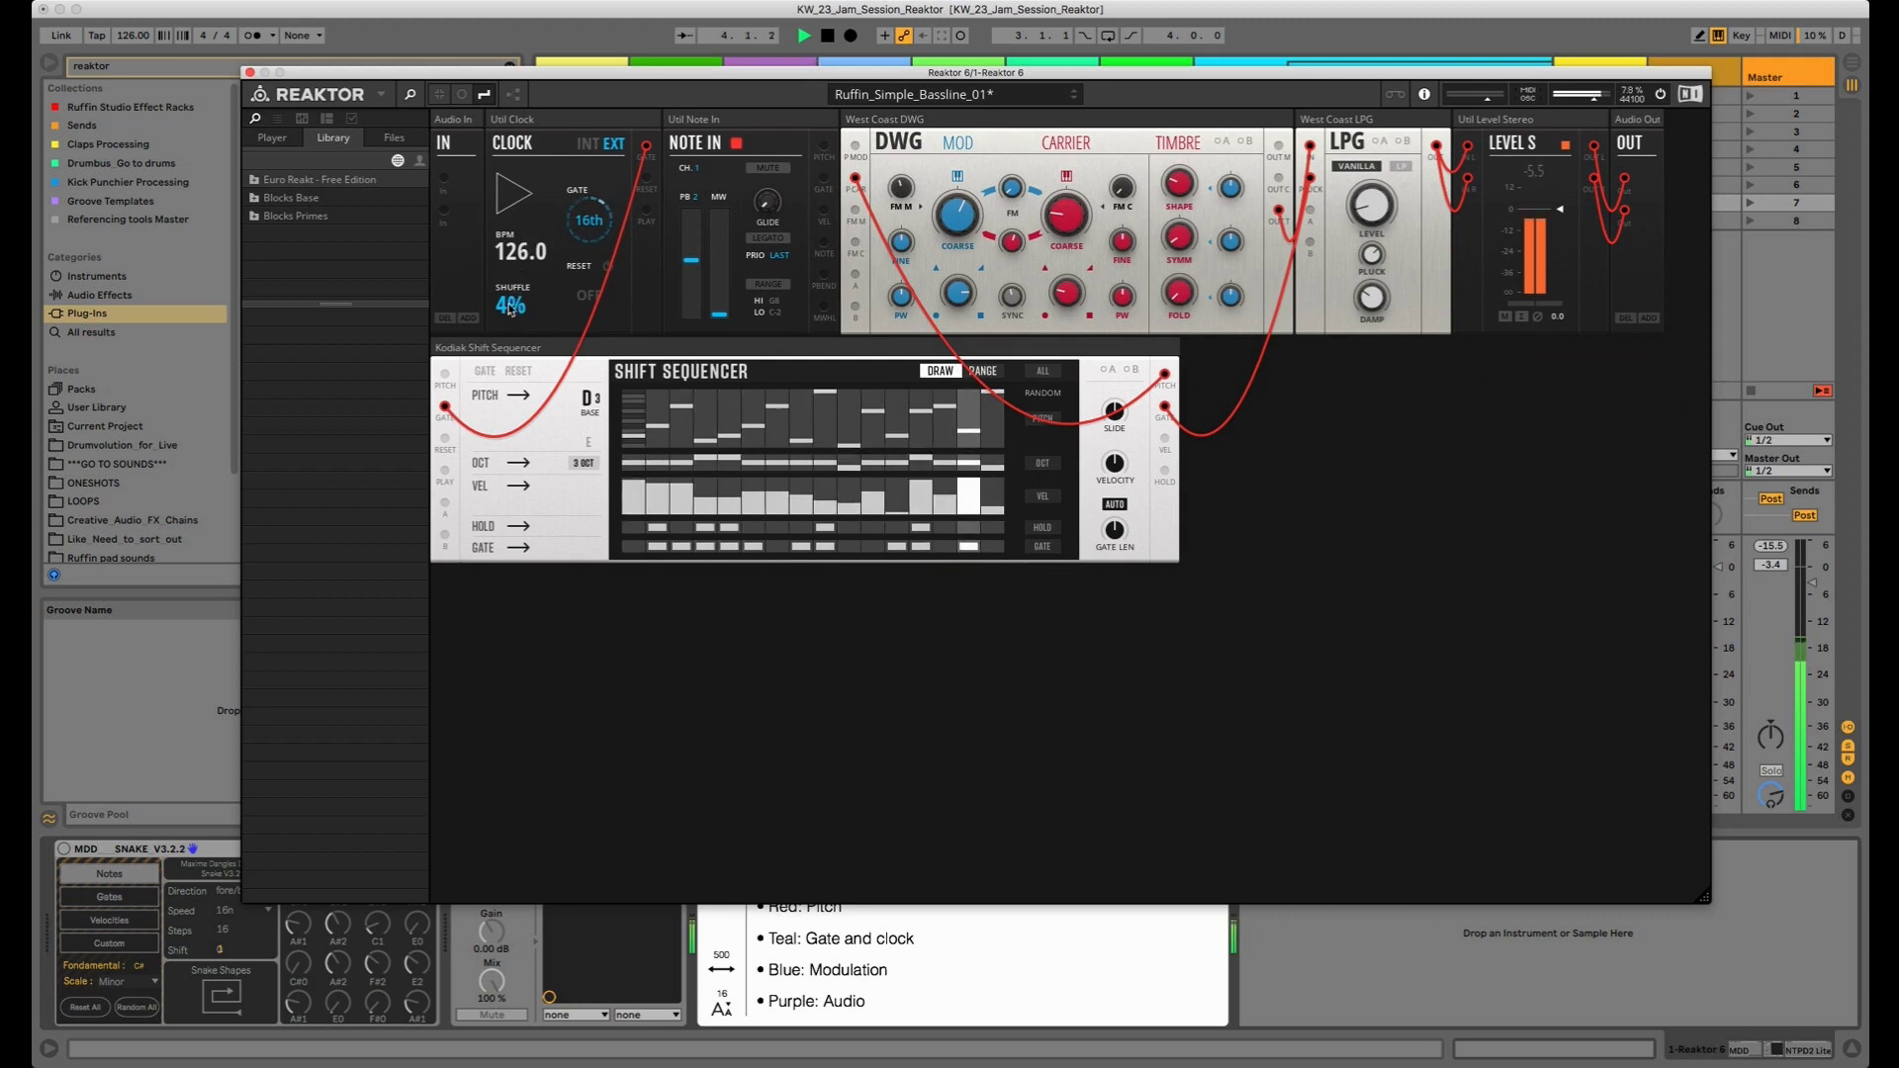
Experiment with the Clock Shuffle, resetting it to 0% and then raising it to 5%
drag(509, 307, 521, 405)
super+click(537, 312)
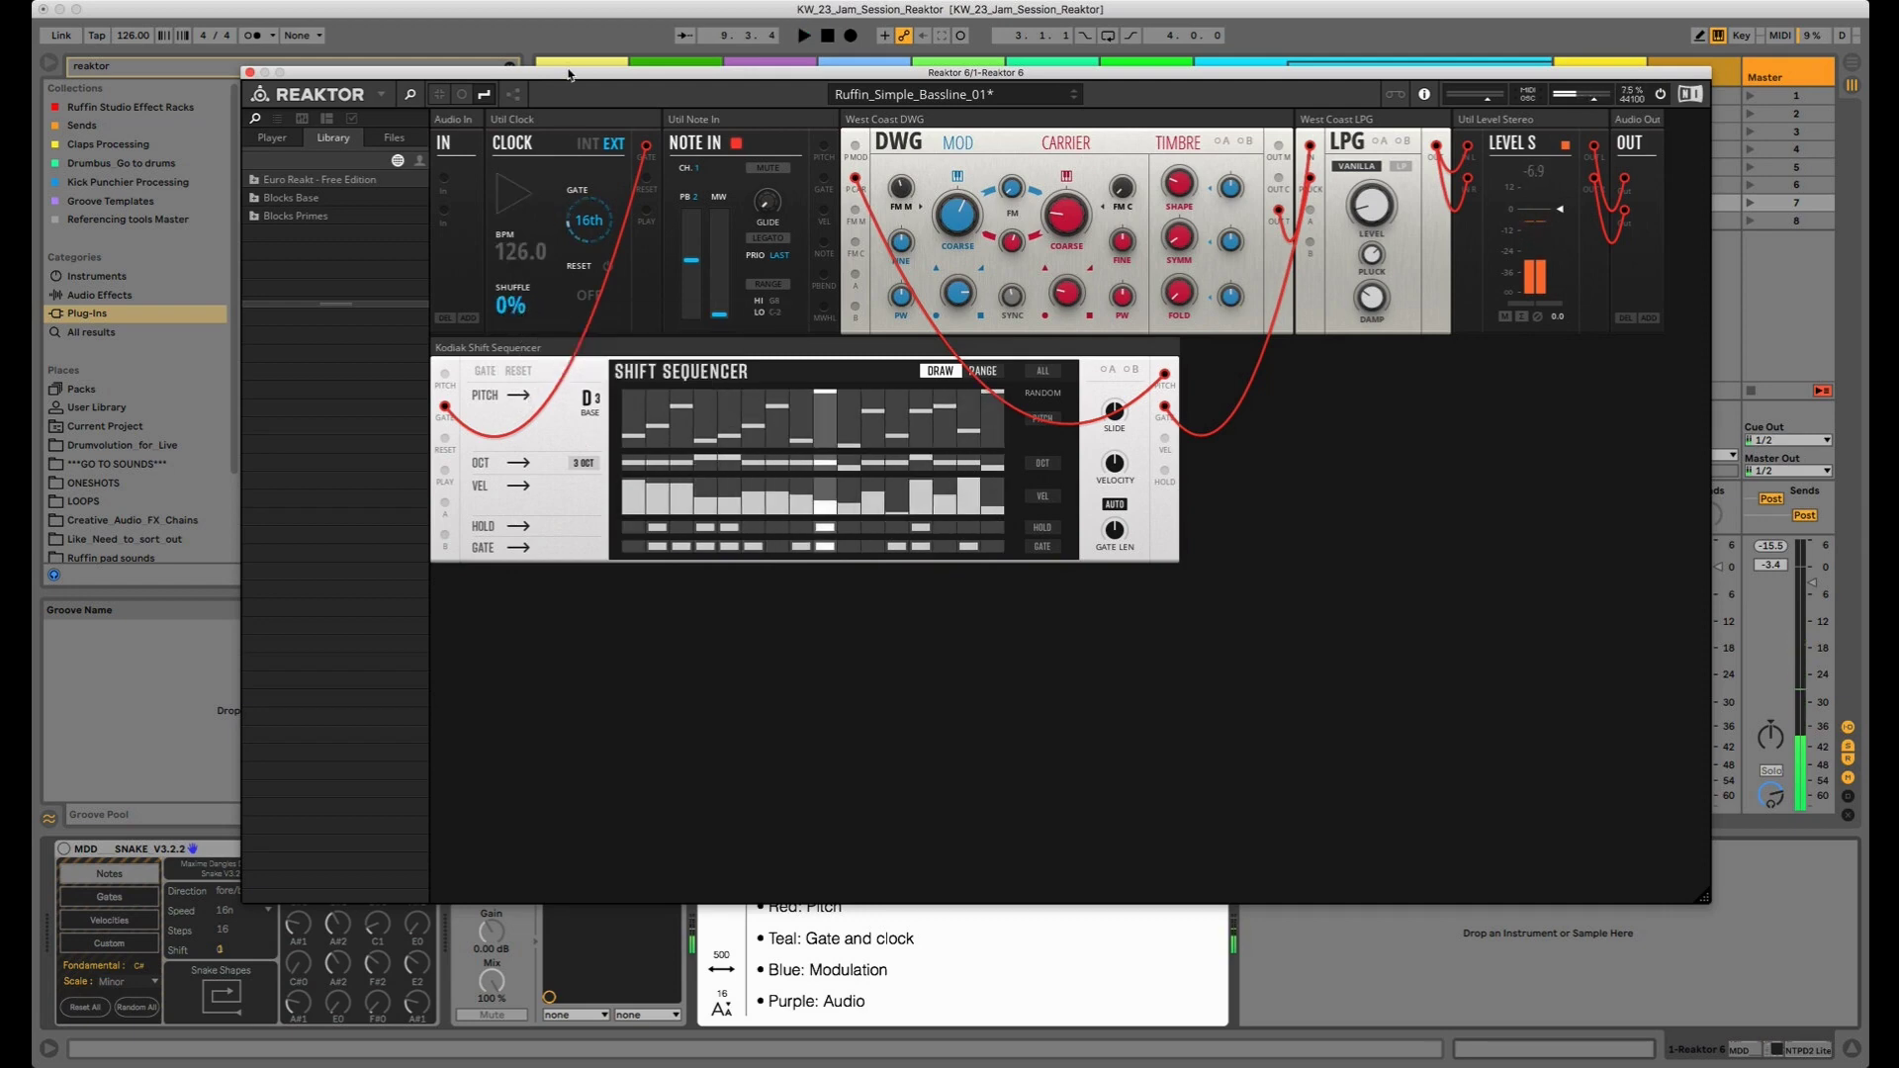
drag(569, 75, 631, 102)
mouse_move(571, 334)
drag(572, 334, 569, 316)
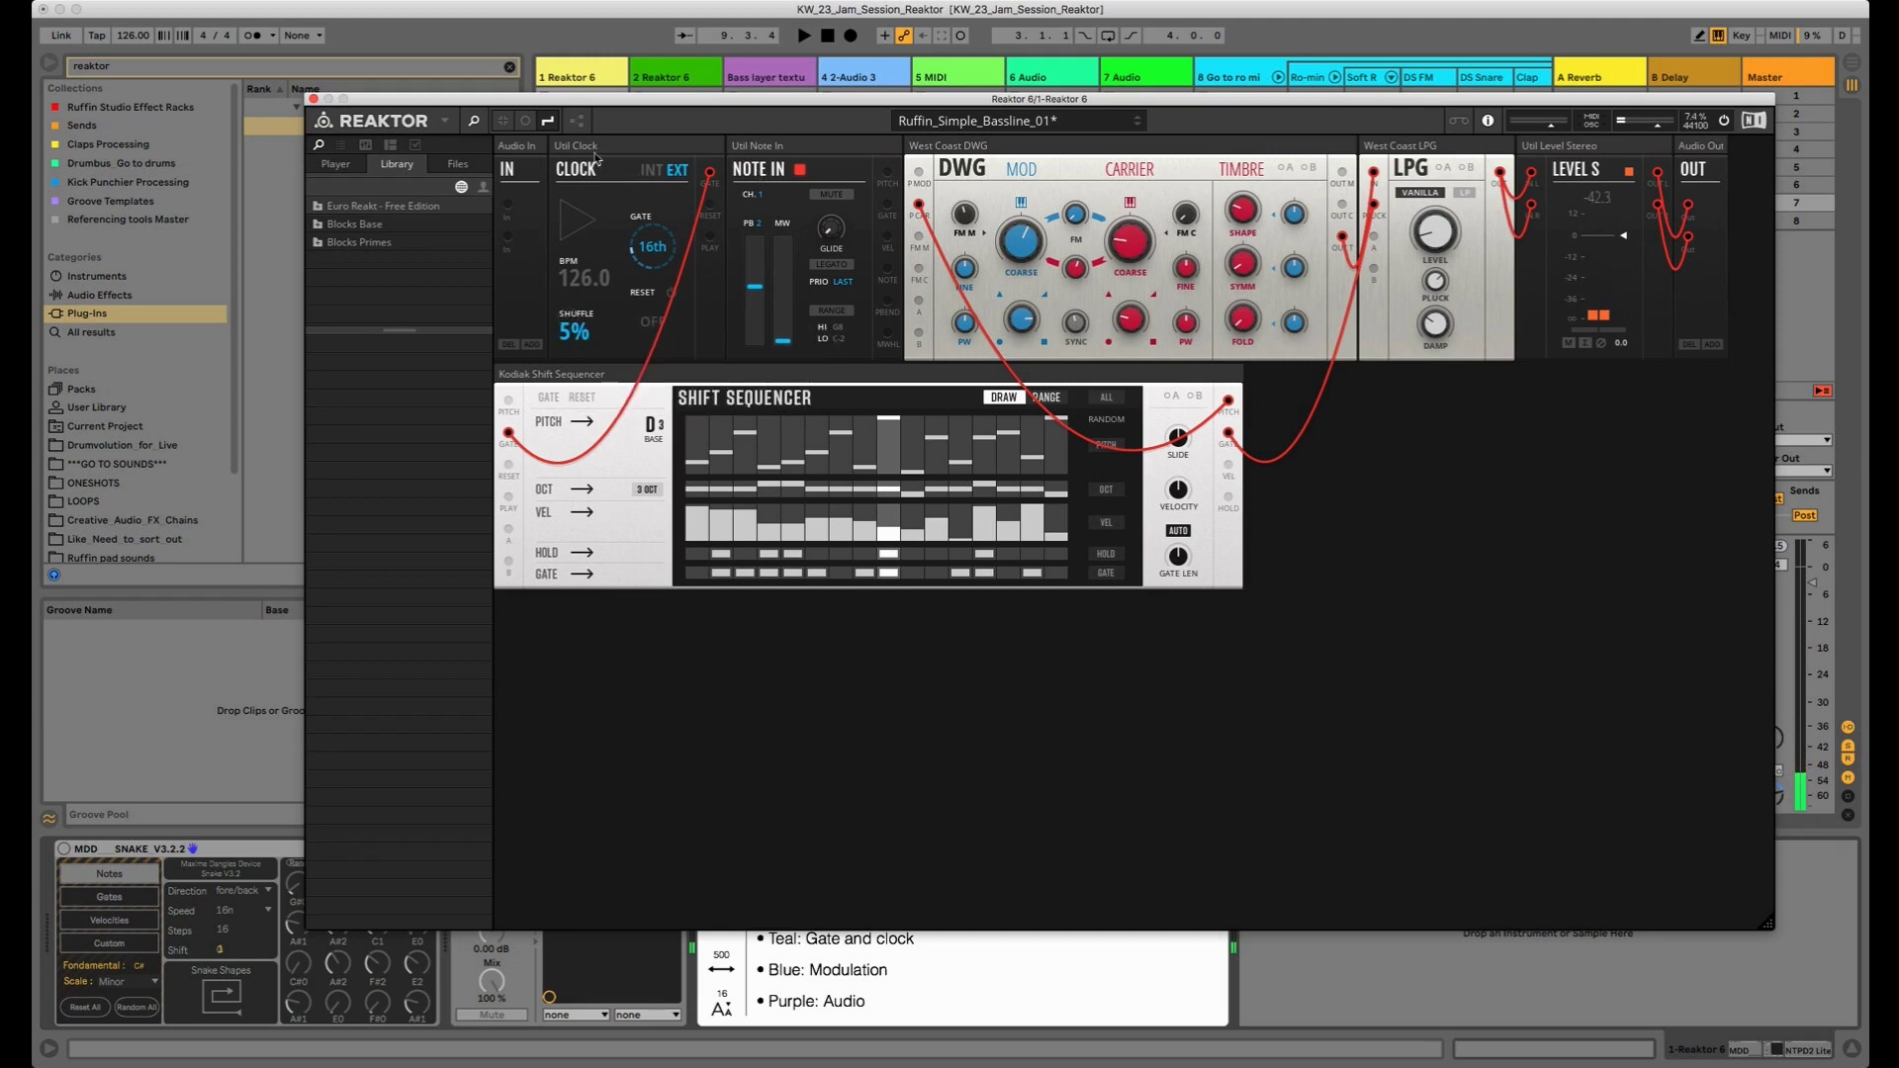
mouse_move(614, 102)
mouse_down()
mouse_move(845, 155)
mouse_move(646, 112)
mouse_up()
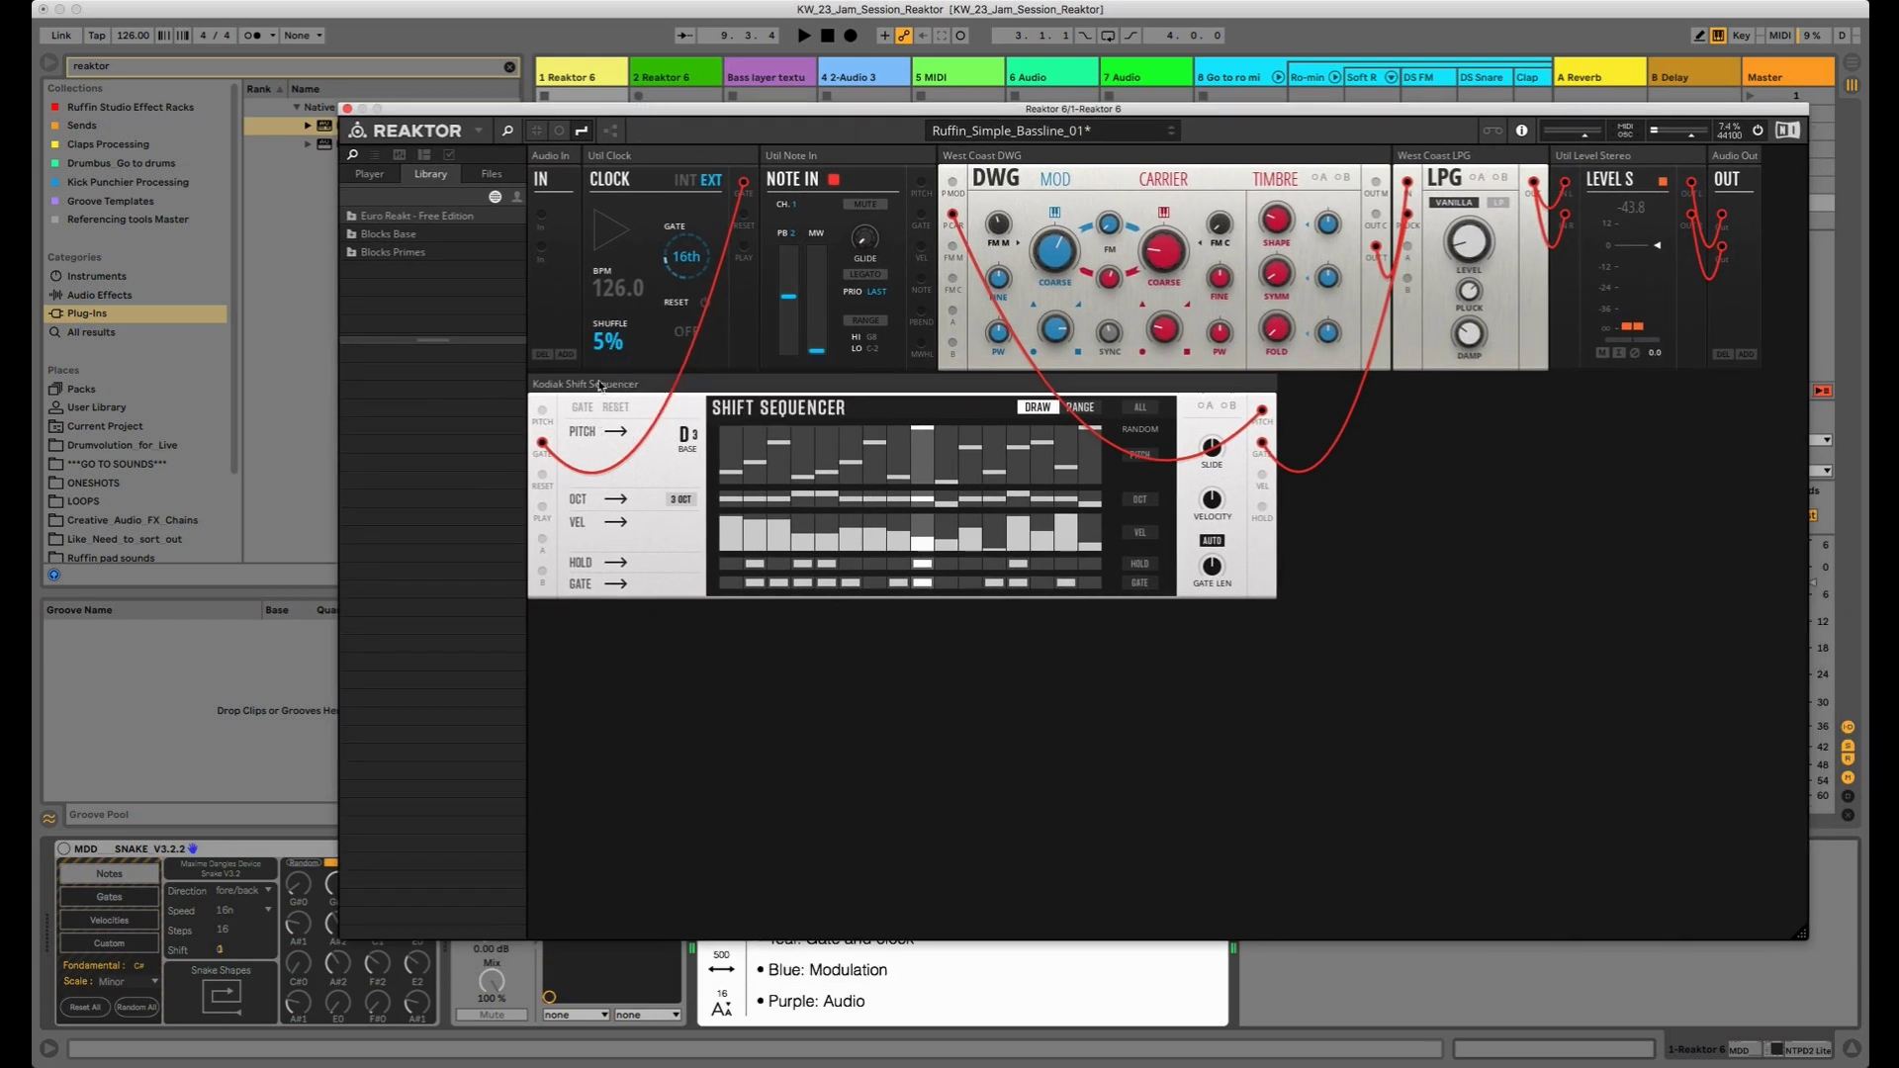
mouse_move(605, 388)
Fold and re-expand the MDD Snake device, then set the Clock Shuffle to 4%
click(246, 856)
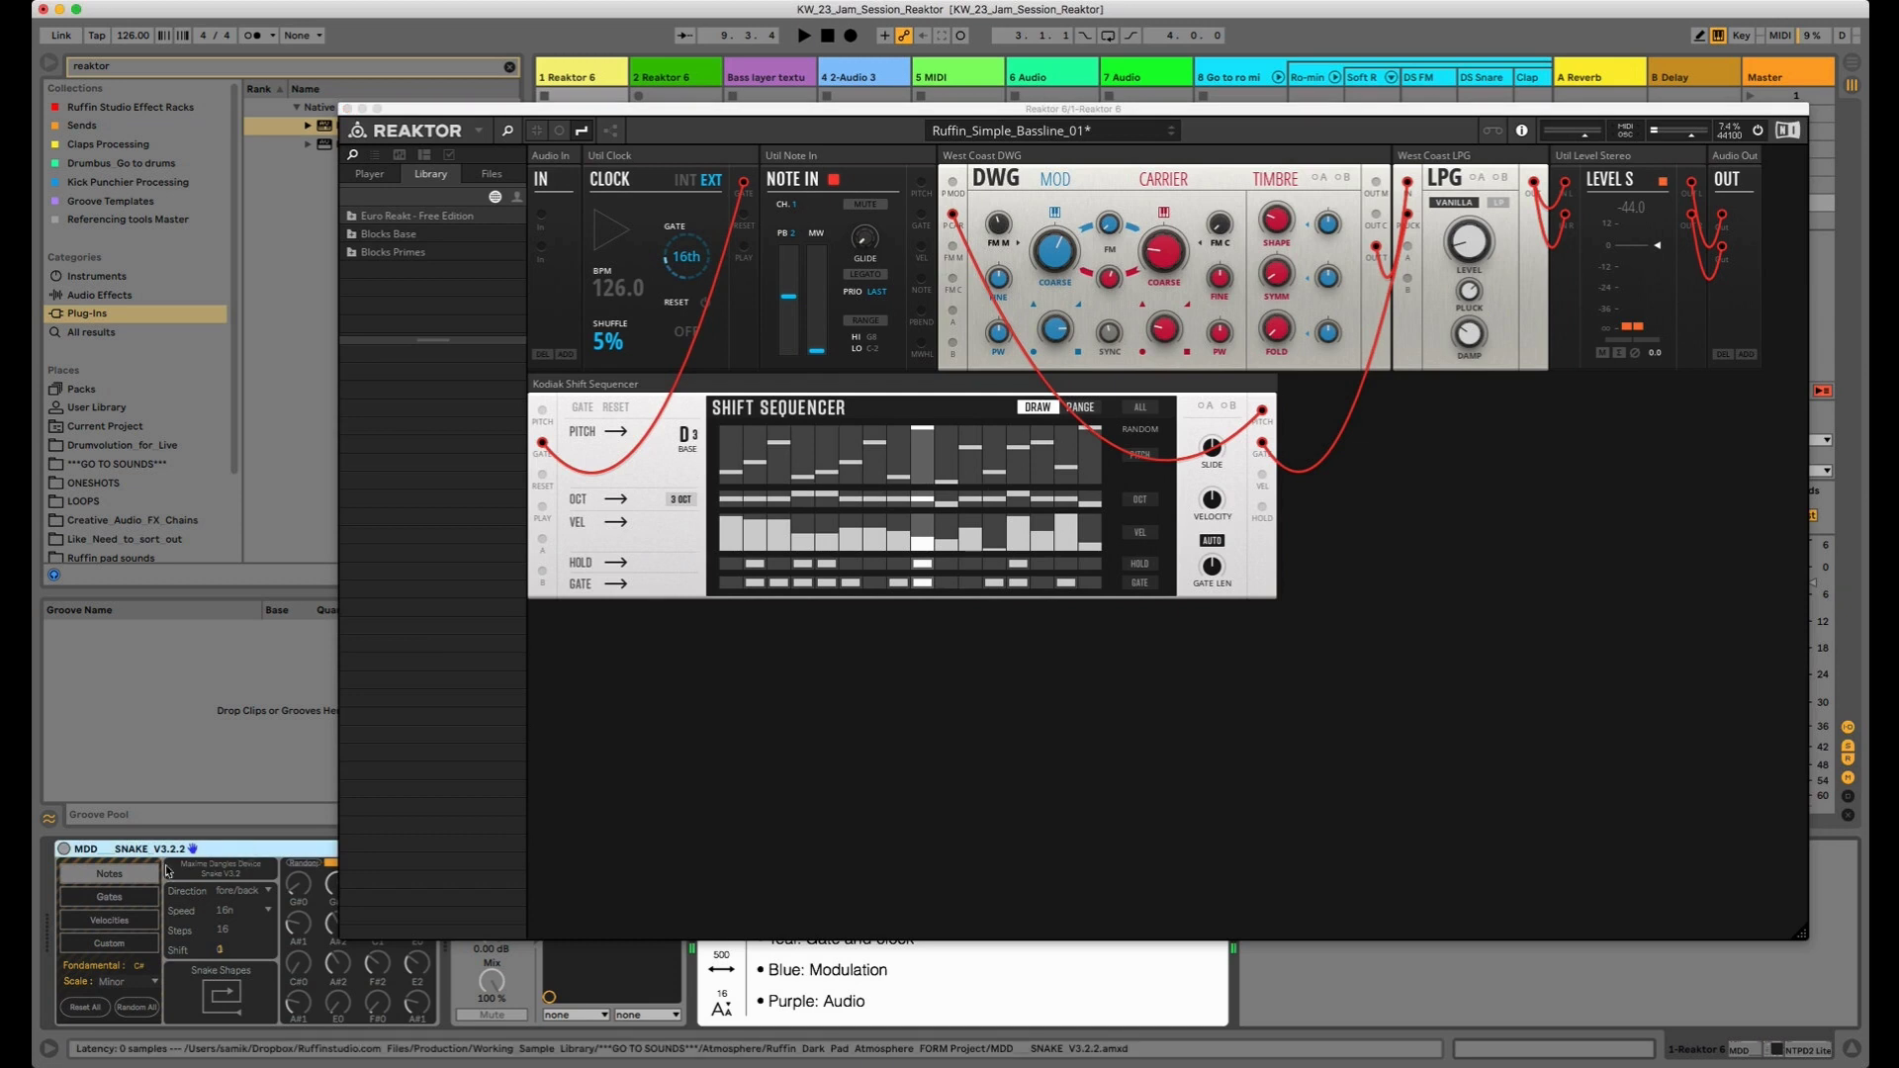
double_click(246, 856)
double_click(65, 888)
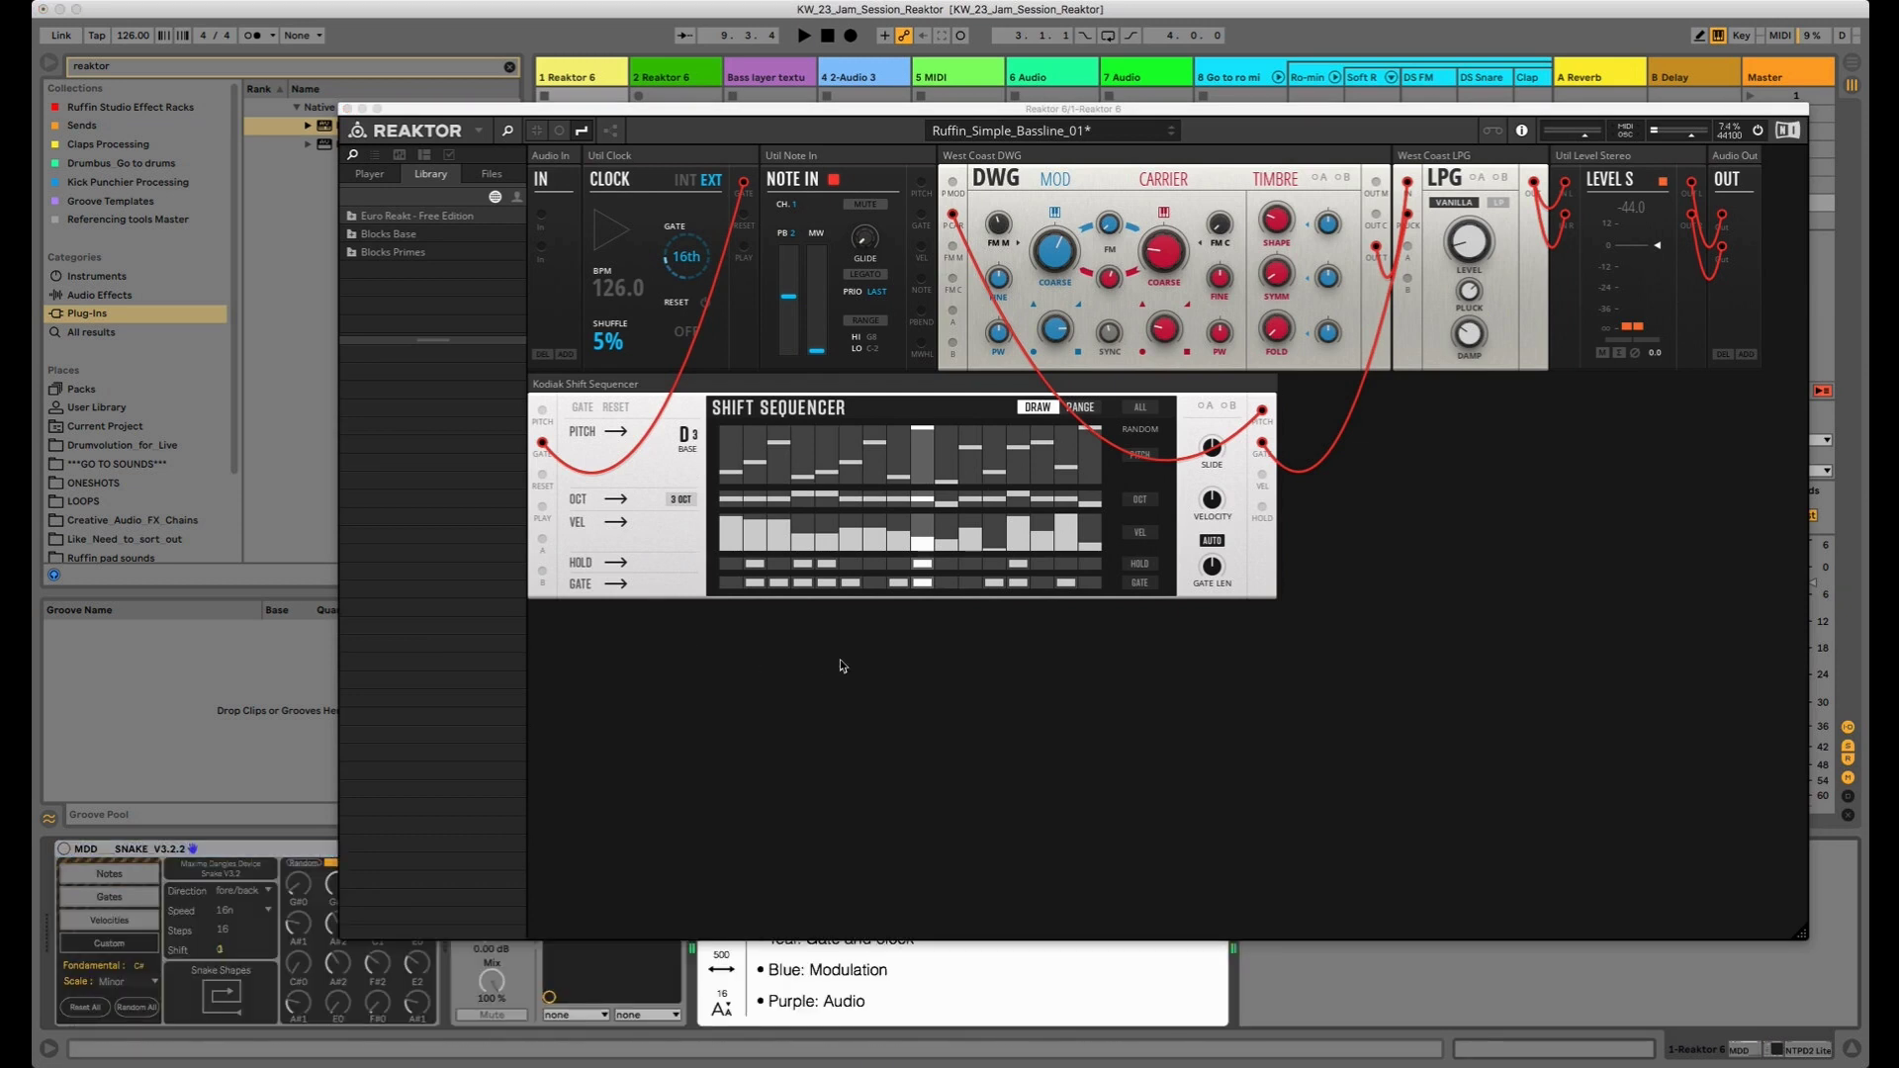
drag(620, 349, 617, 346)
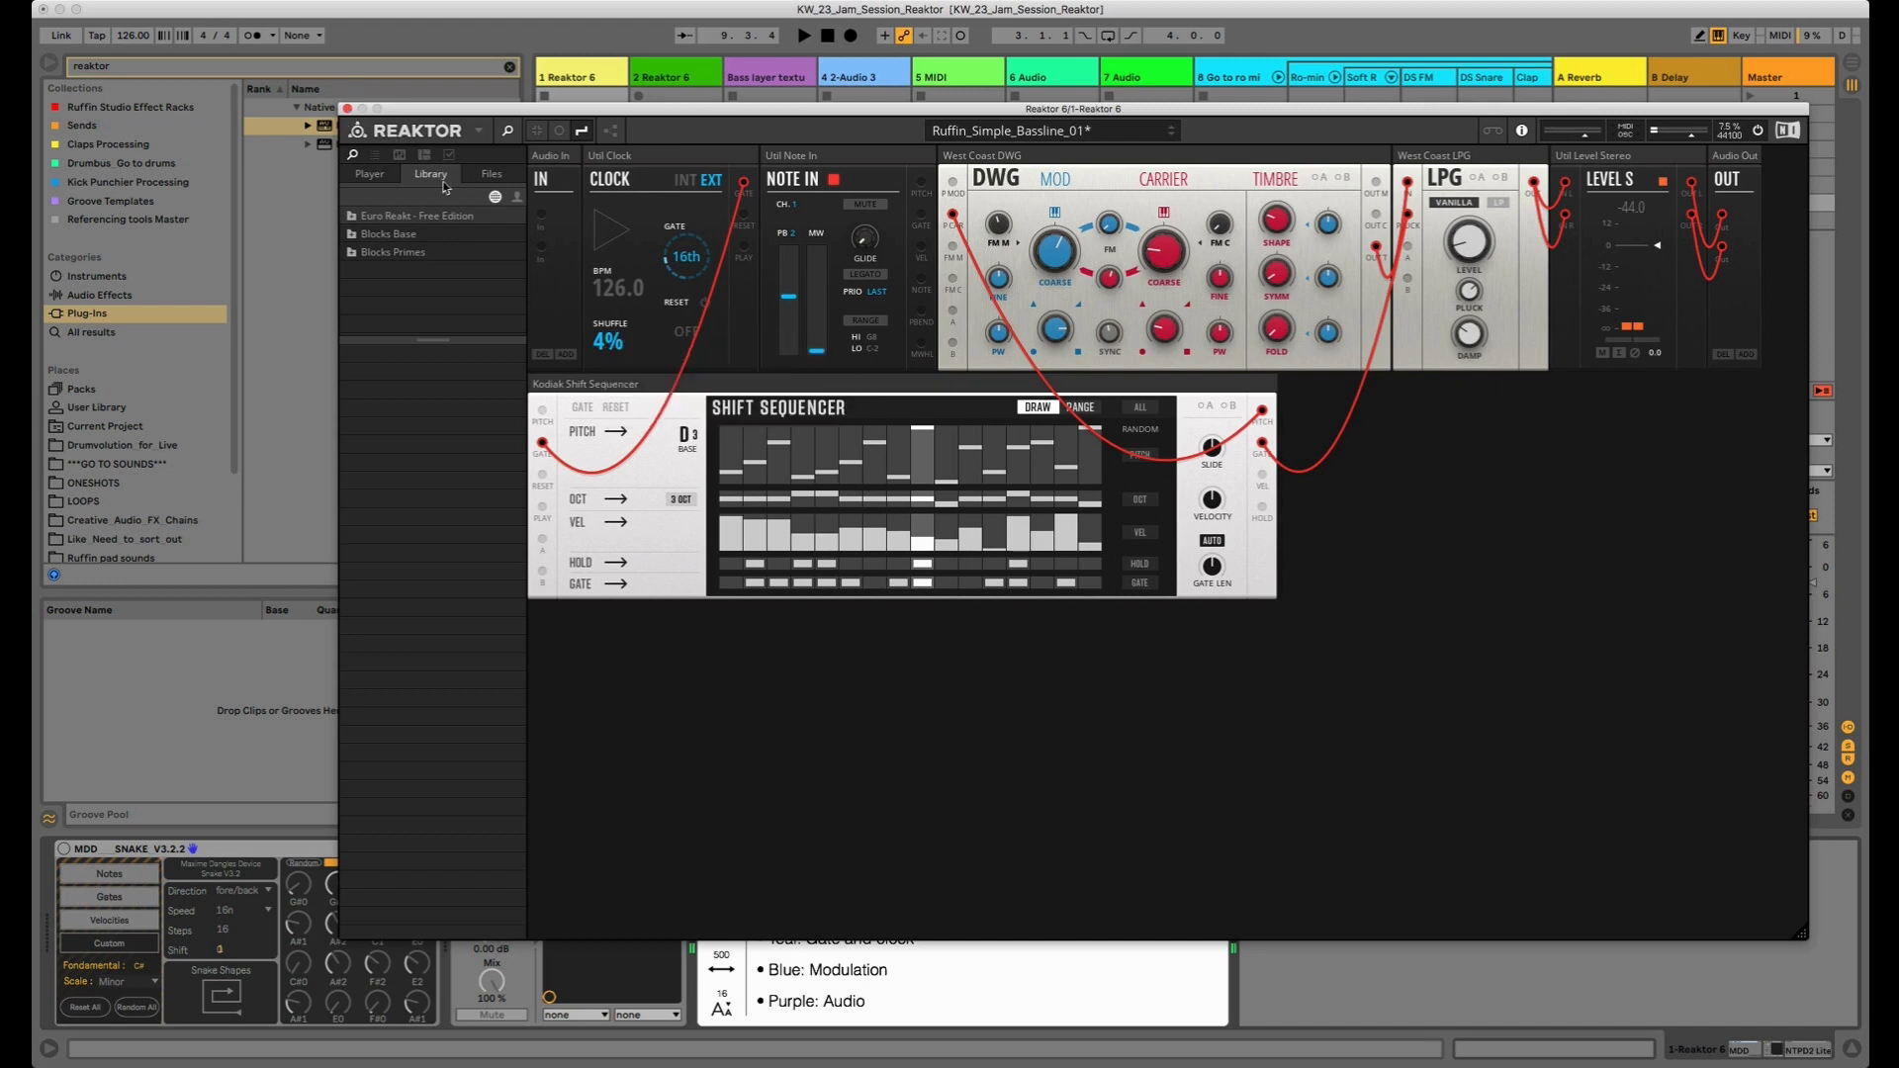
mouse_move(613, 350)
mouse_move(678, 110)
mouse_down()
mouse_move(791, 188)
mouse_move(841, 309)
mouse_move(757, 150)
mouse_move(666, 117)
mouse_up()
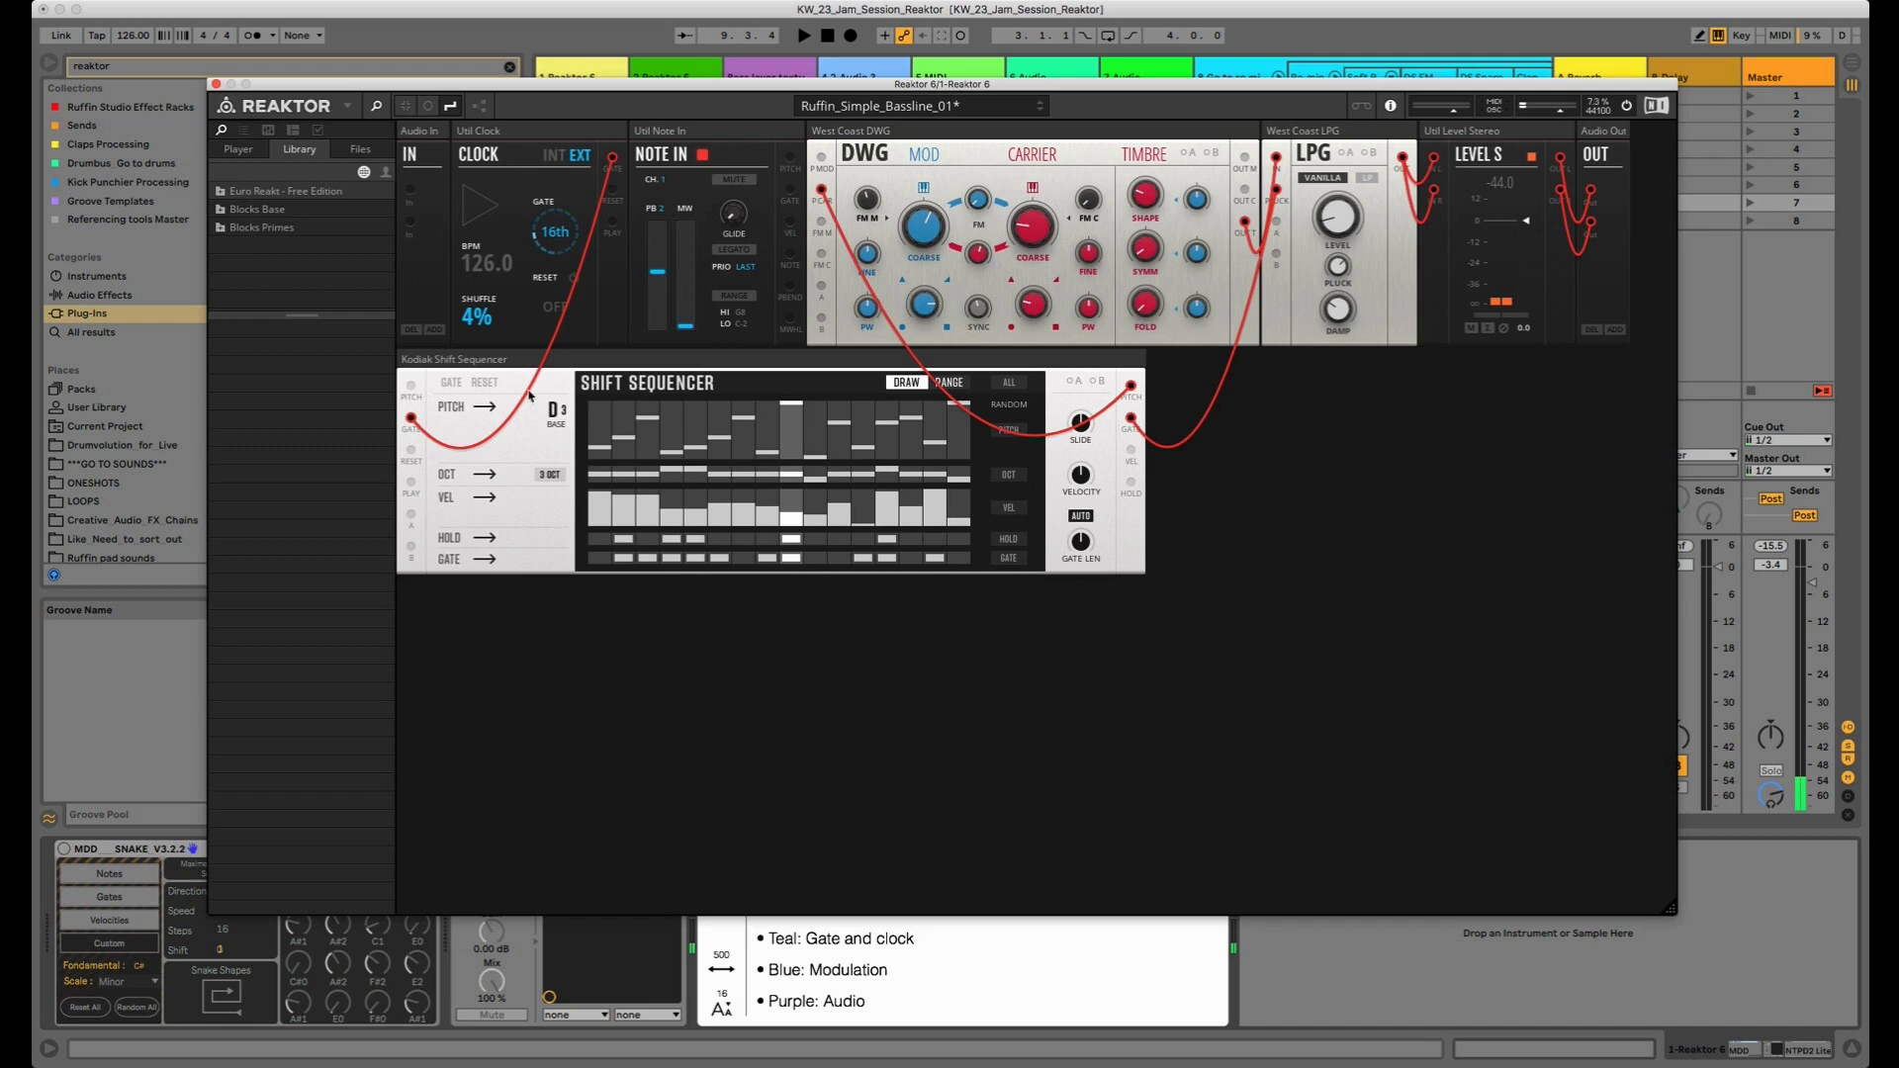
Expand Euro Reakt - Free Edition's Effects folder in the Library and add Tape Delay to the rack
mouse_move(506, 368)
mouse_move(412, 391)
click(267, 192)
click(267, 194)
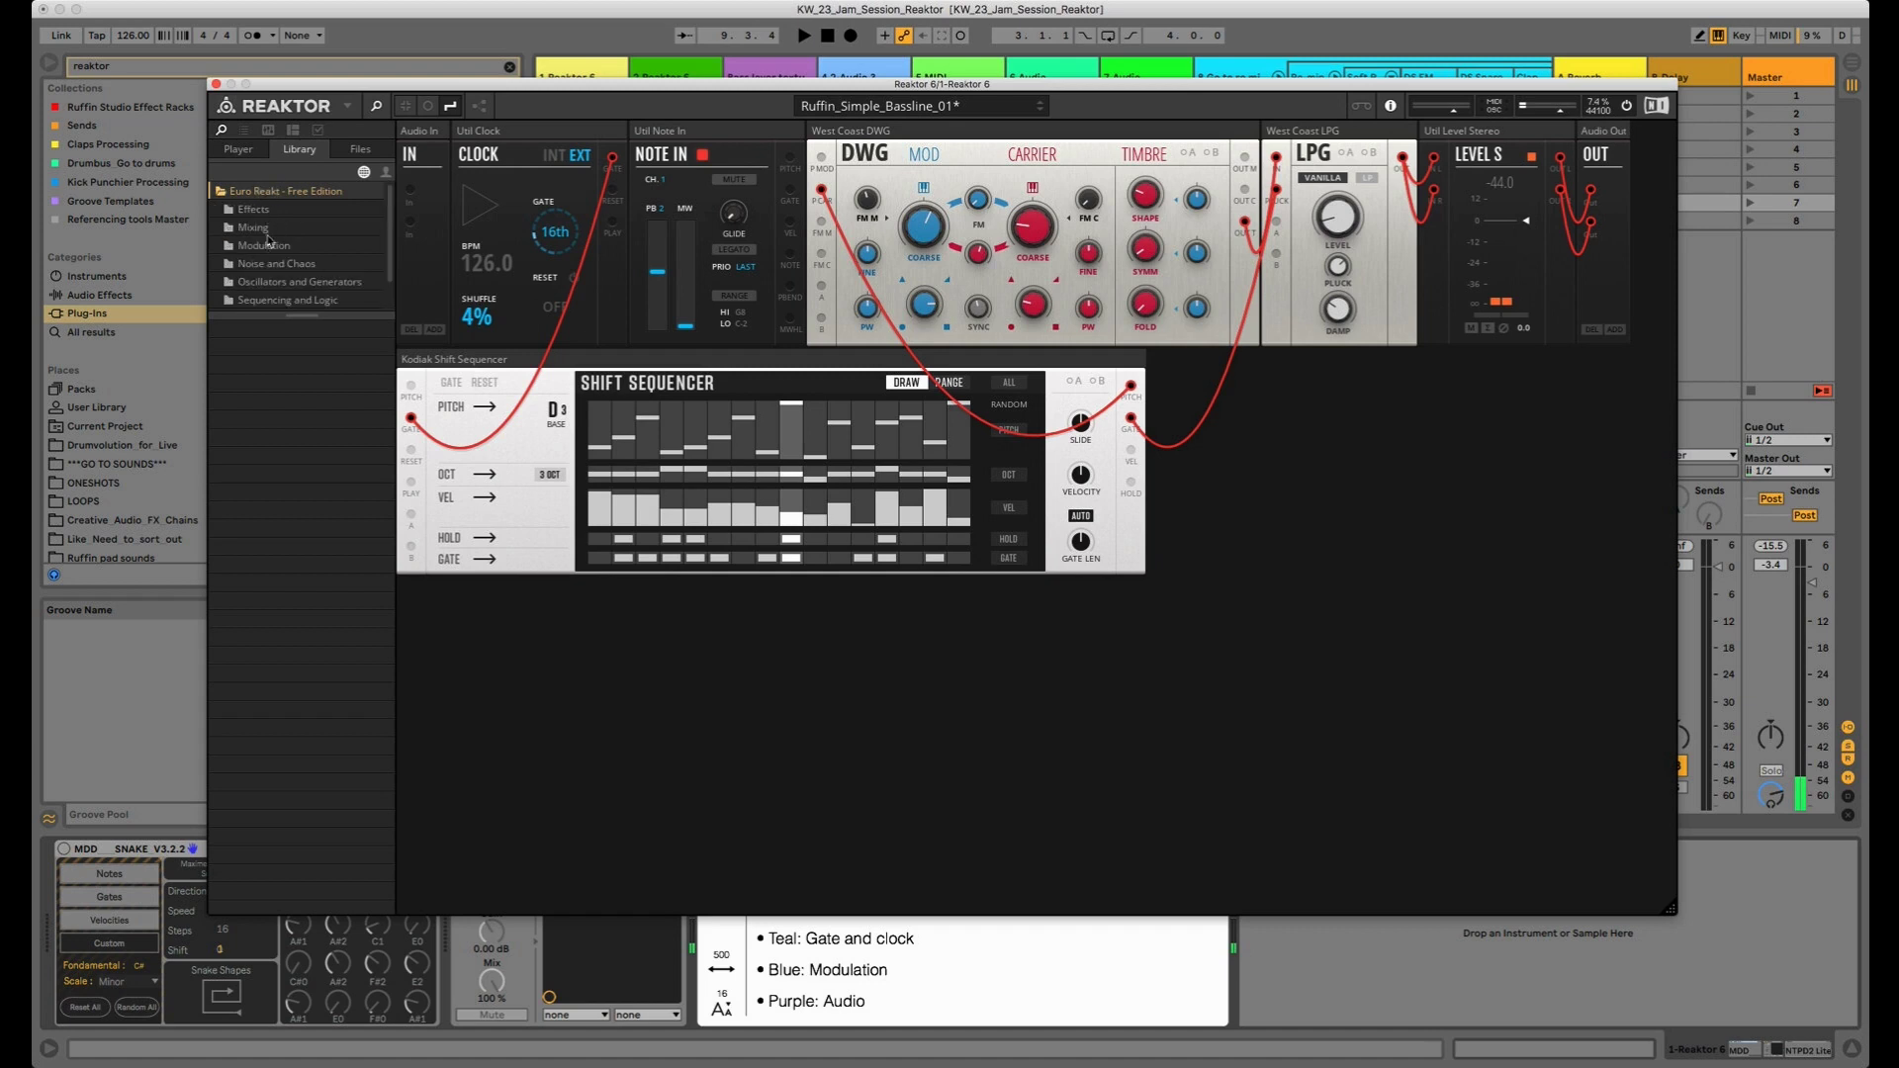
click(259, 210)
drag(267, 330, 478, 543)
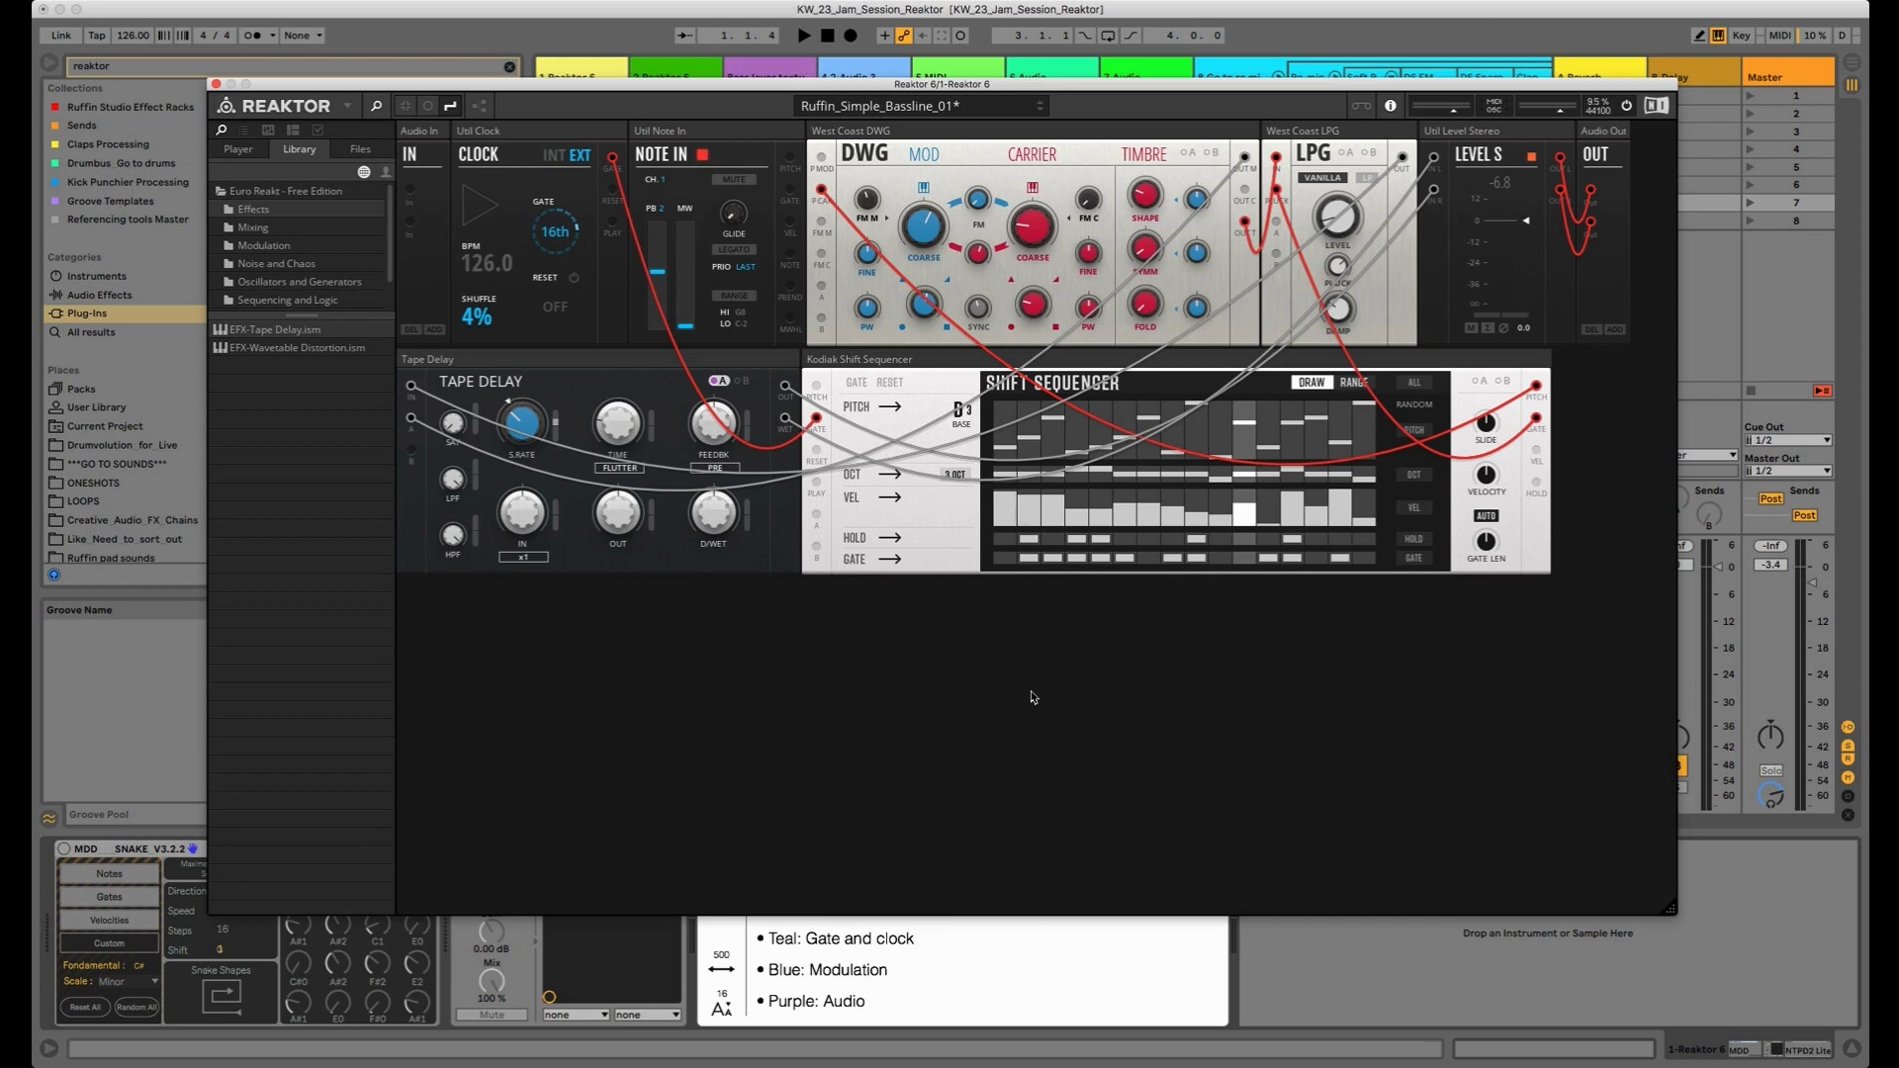
Move the Reaktor window down and right, then undo adding the Tape Delay with Cmd+Z
drag(905, 87, 933, 133)
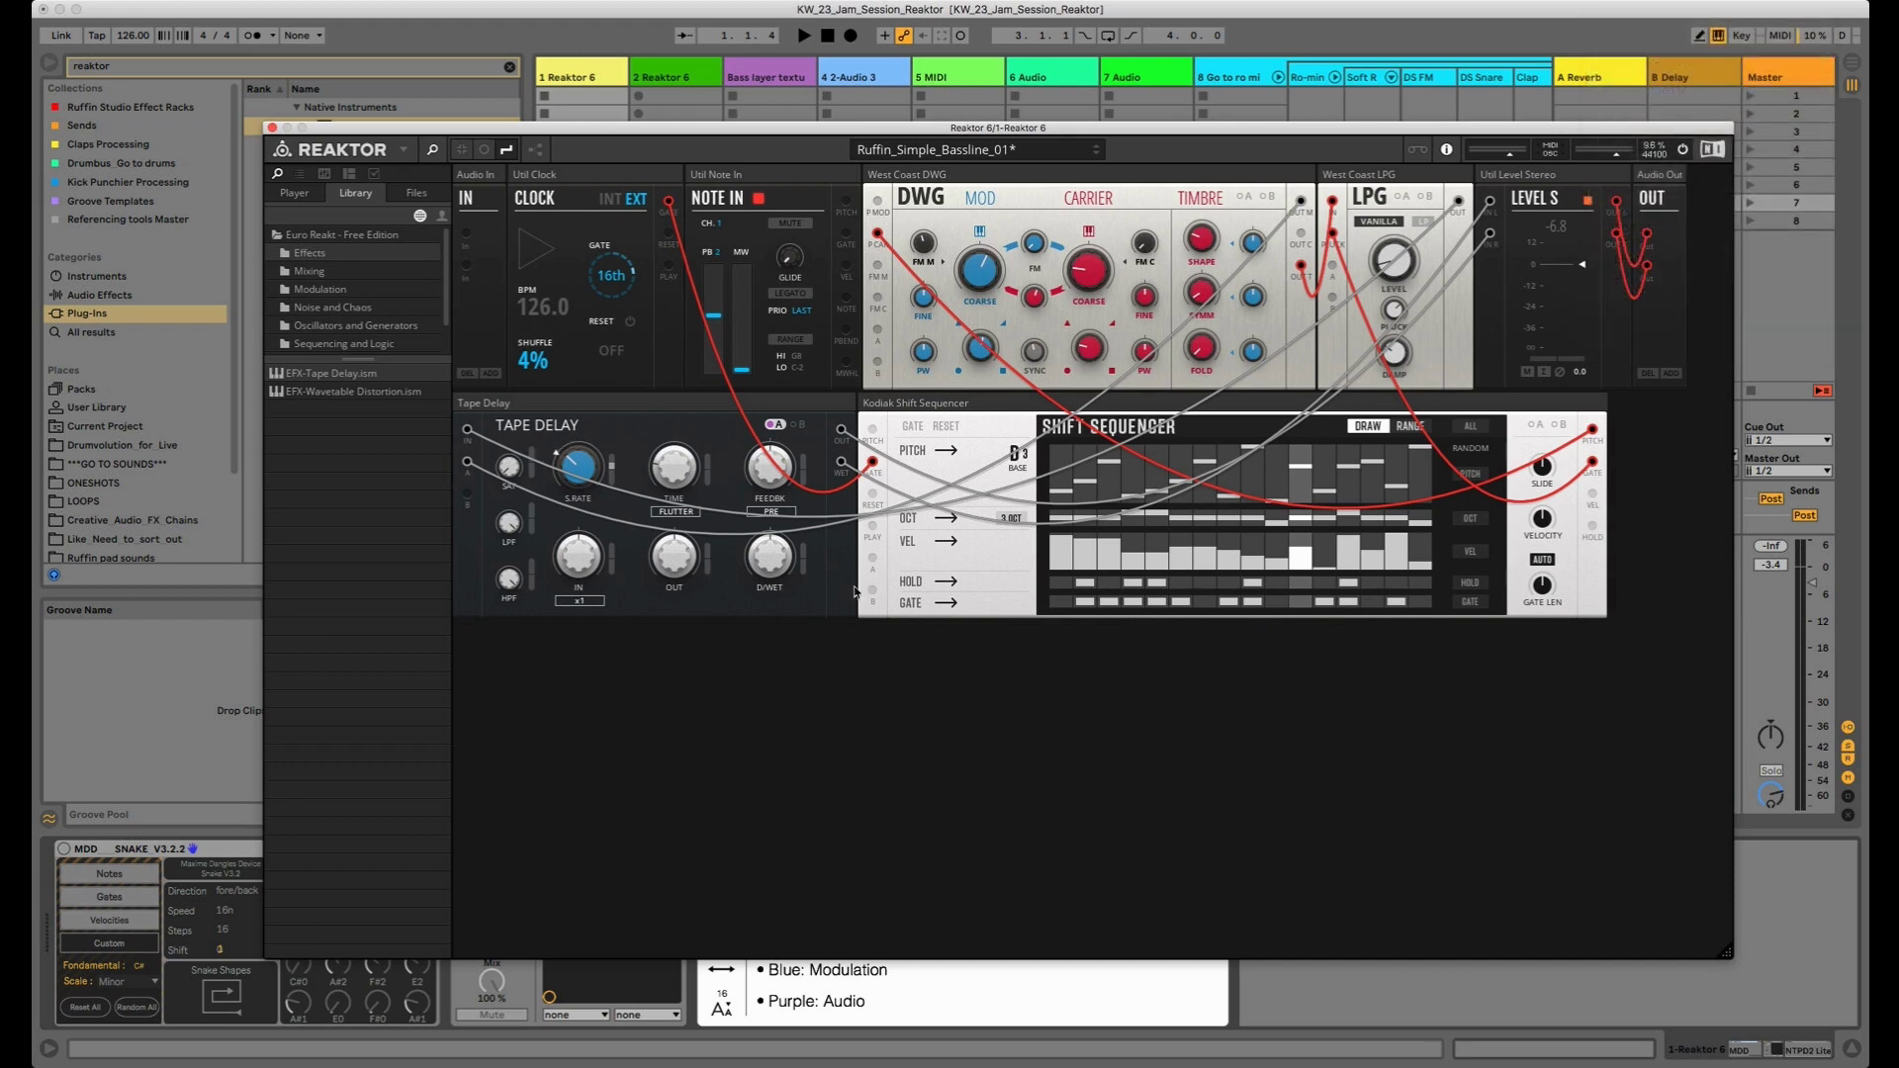
key(super+z)
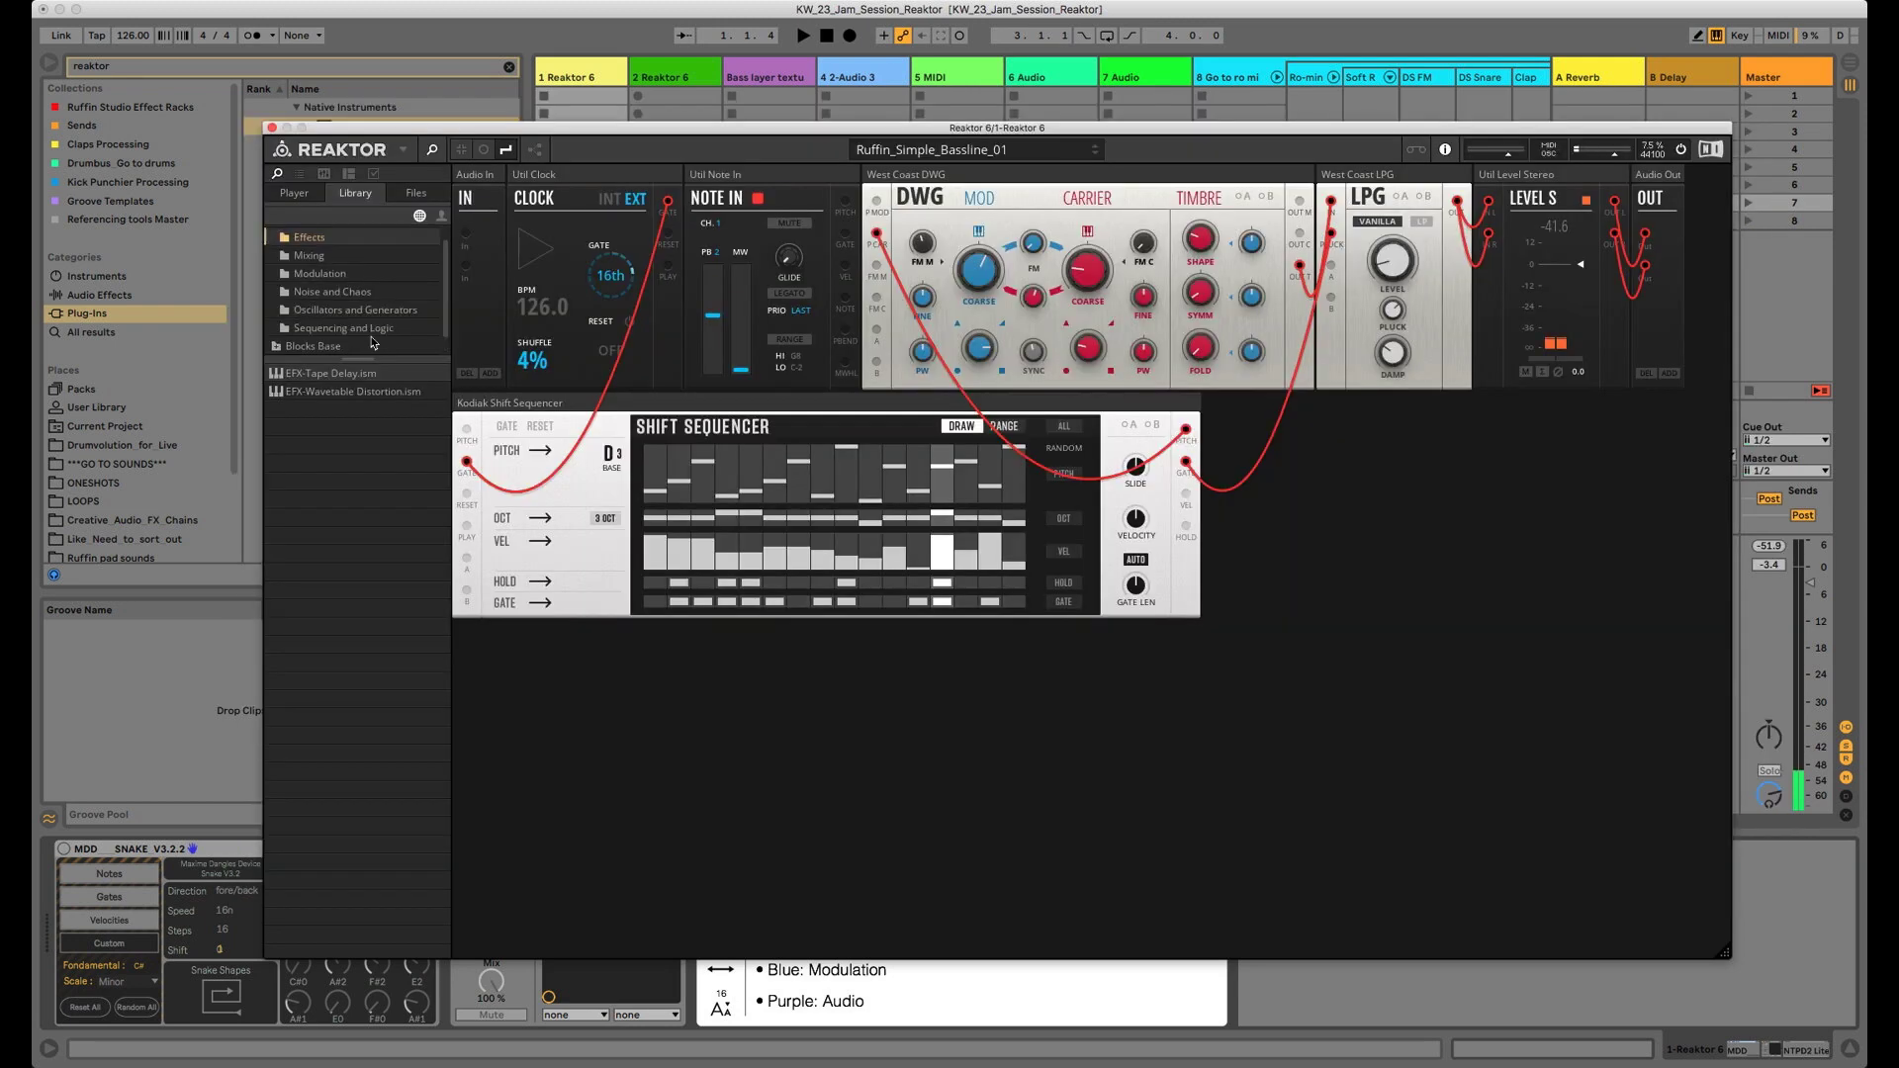
scroll(445, 280, down, 2)
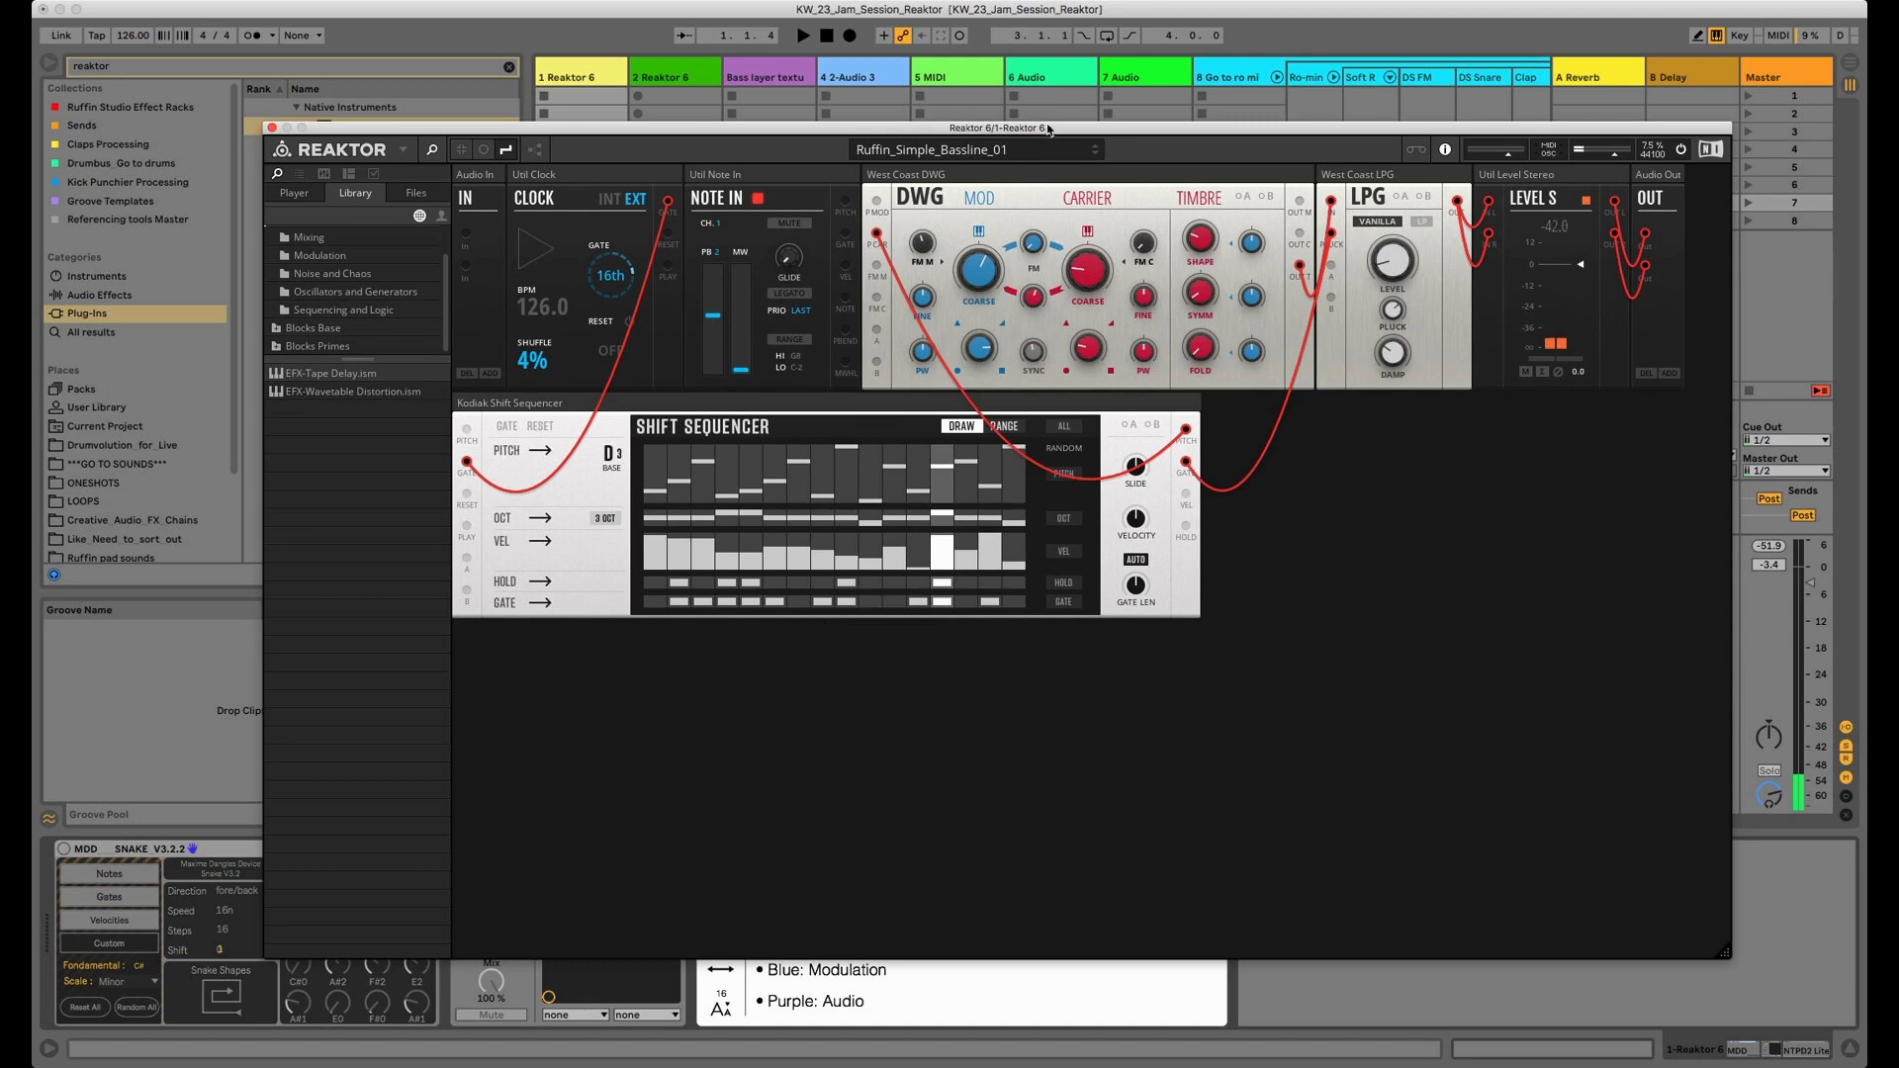
drag(1048, 127, 1132, 113)
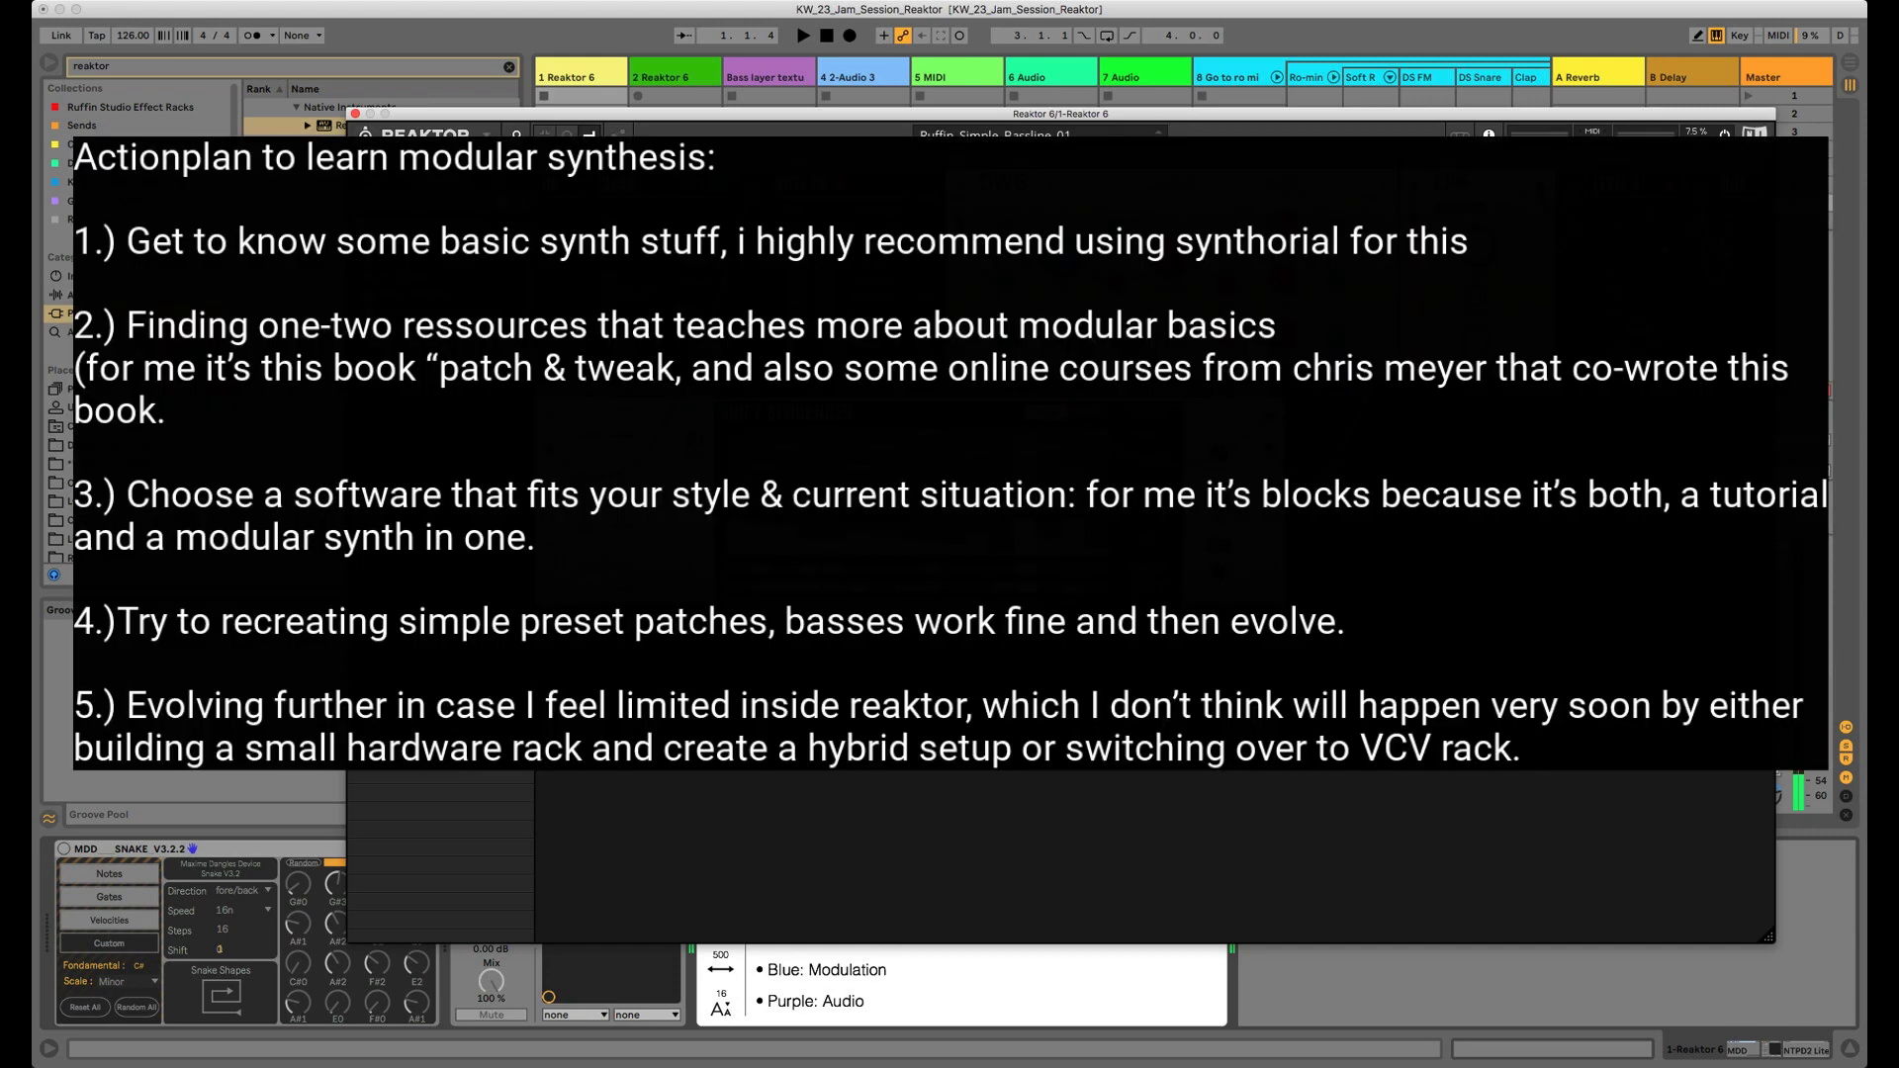
Launch Syntorial from the Dock to view its lesson progress
click(875, 1063)
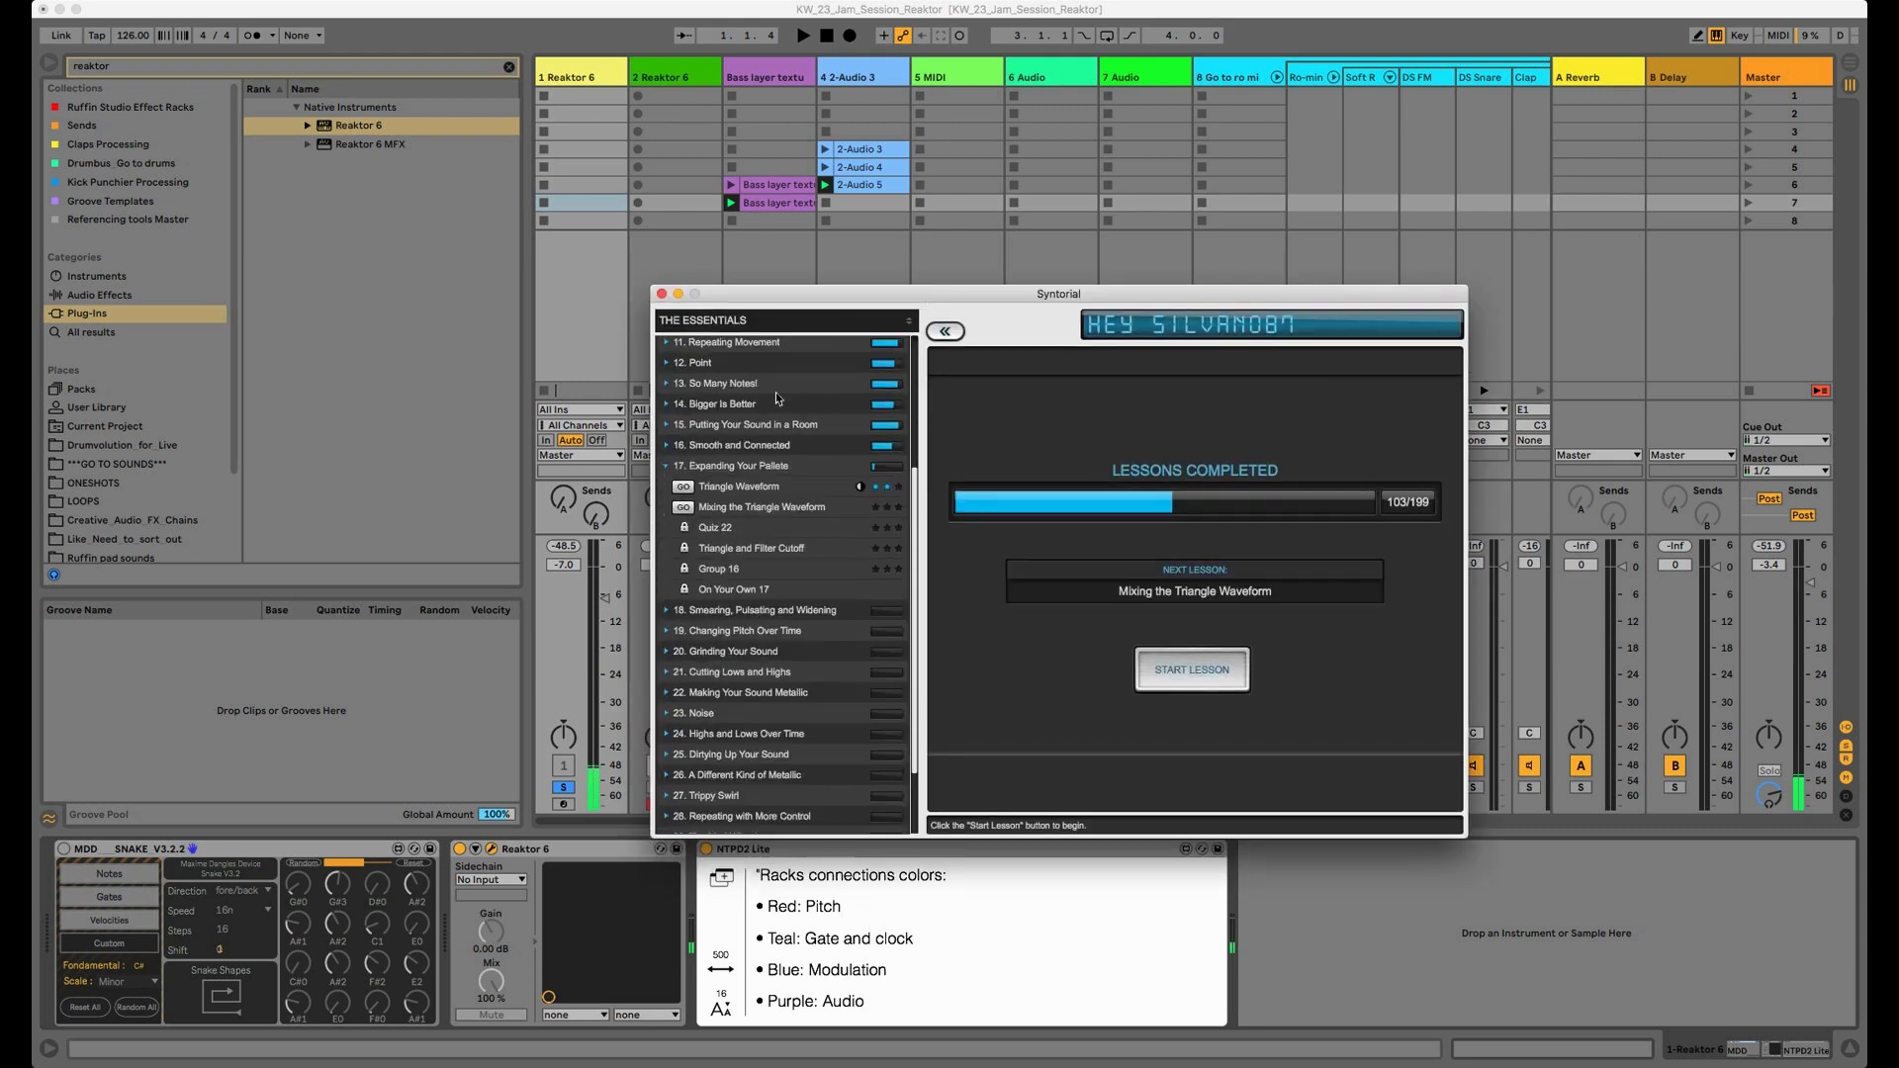
Expand and collapse the Your Basic Sound lesson section, then close Syntorial
scroll(777, 396, up, 5)
click(666, 348)
click(667, 348)
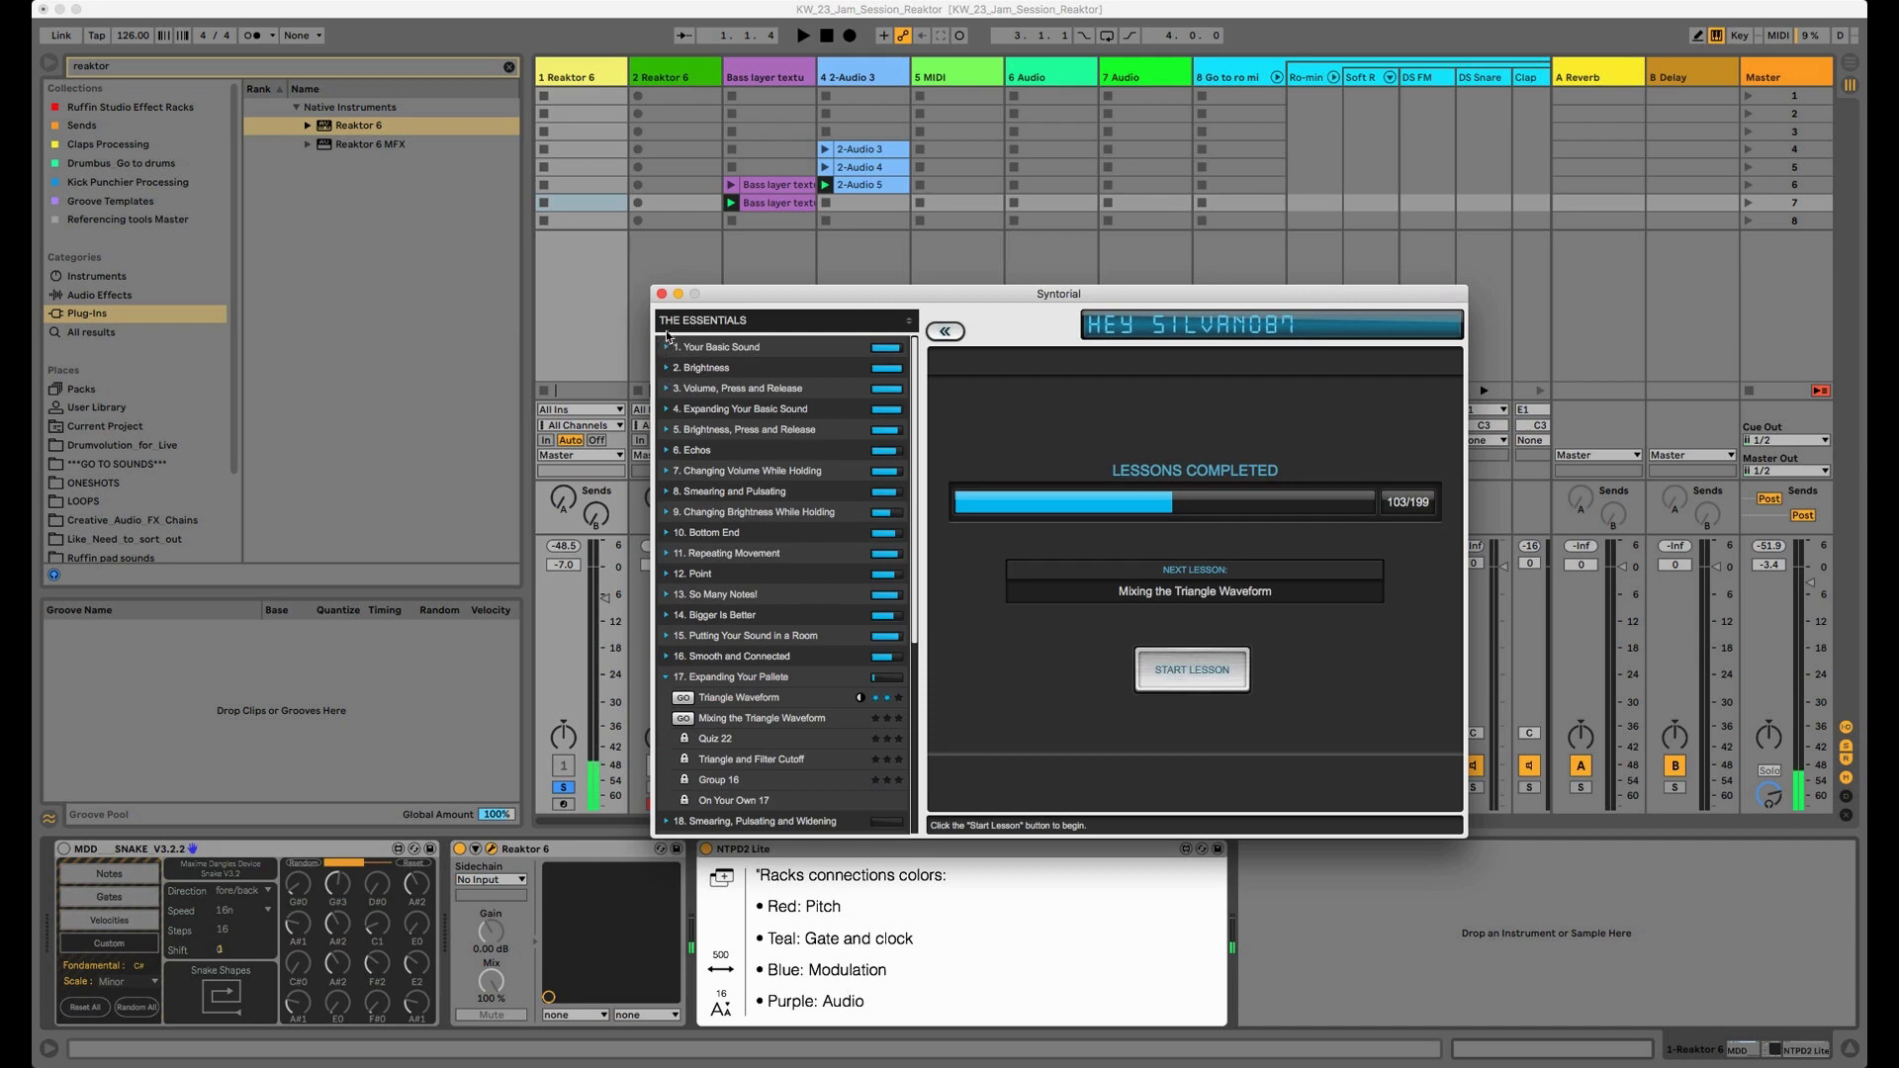
click(661, 294)
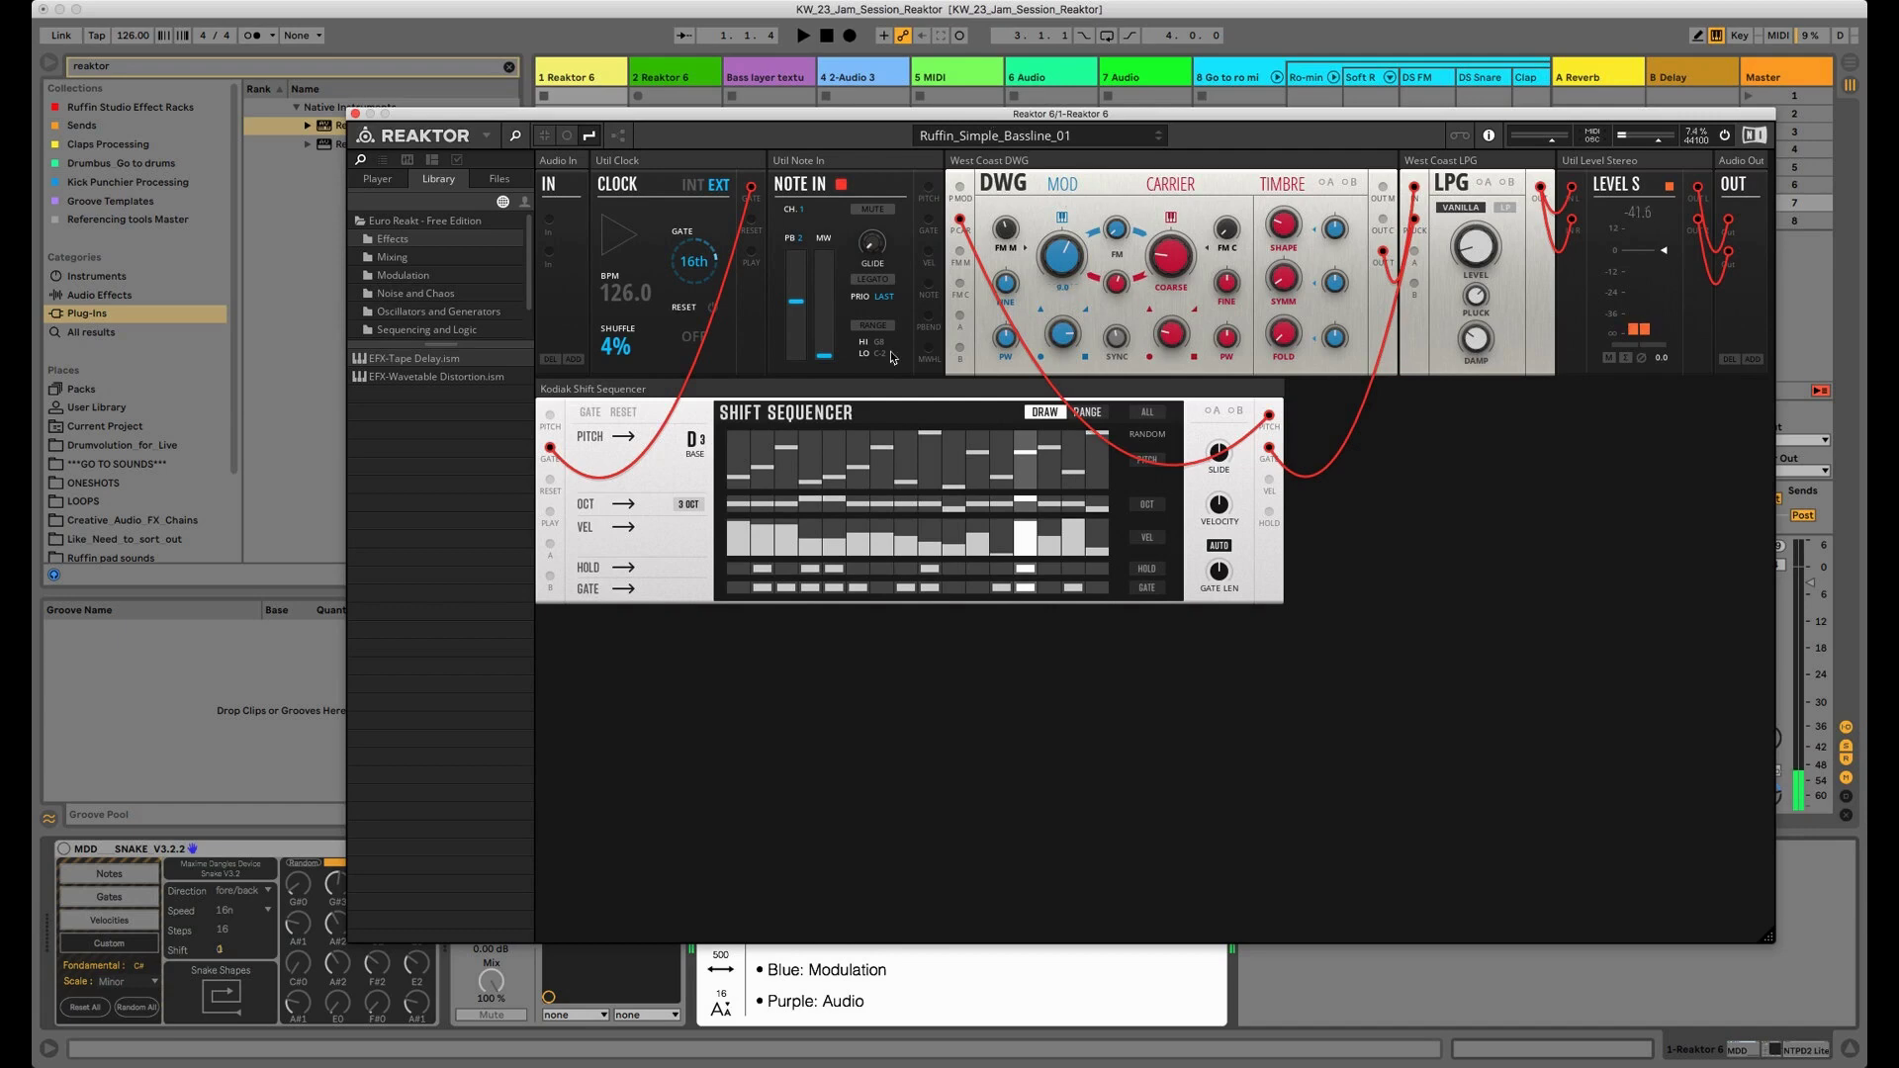
Move the Reaktor patch window aside, close it, and scroll the mixer toward the drum tracks
mouse_move(980, 120)
mouse_down()
mouse_move(983, 248)
mouse_move(985, 143)
mouse_up()
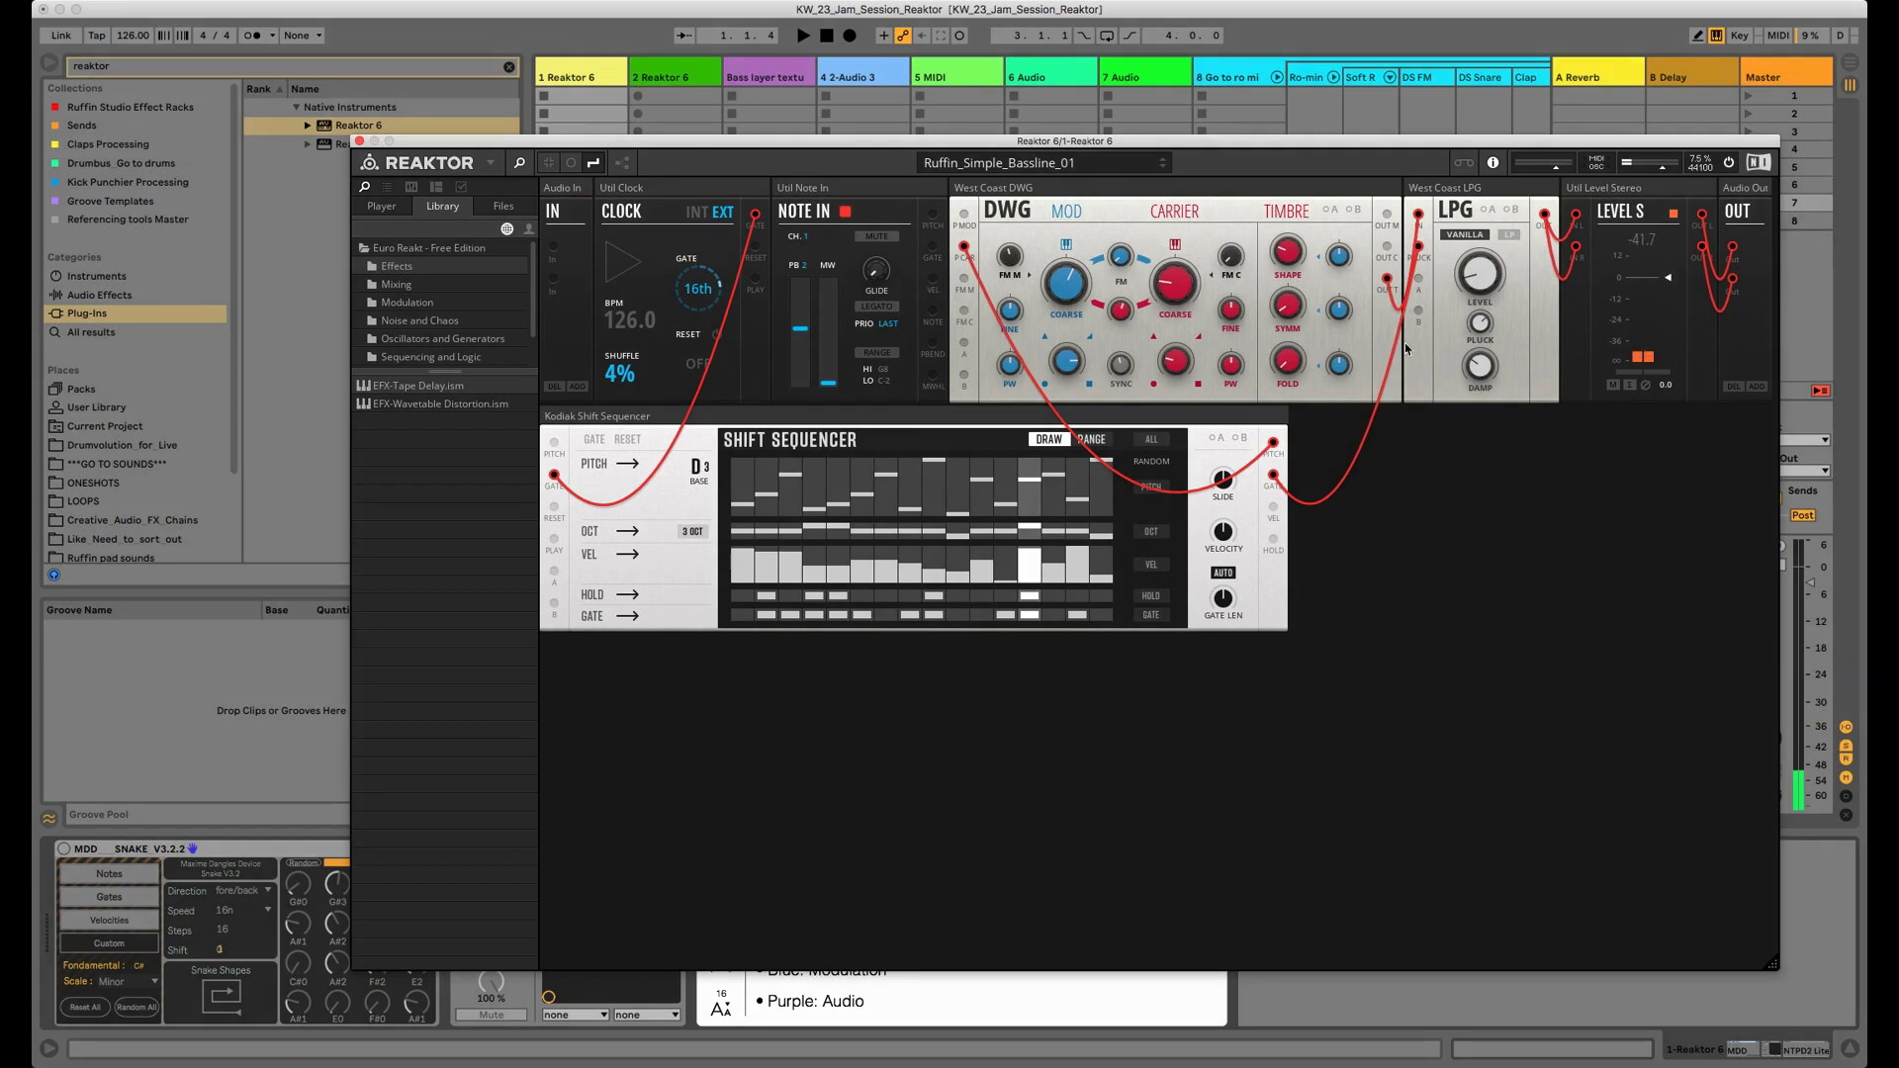
mouse_move(1362, 142)
mouse_down()
mouse_move(1461, 155)
mouse_move(1244, 144)
mouse_move(1382, 119)
mouse_move(1366, 121)
mouse_up()
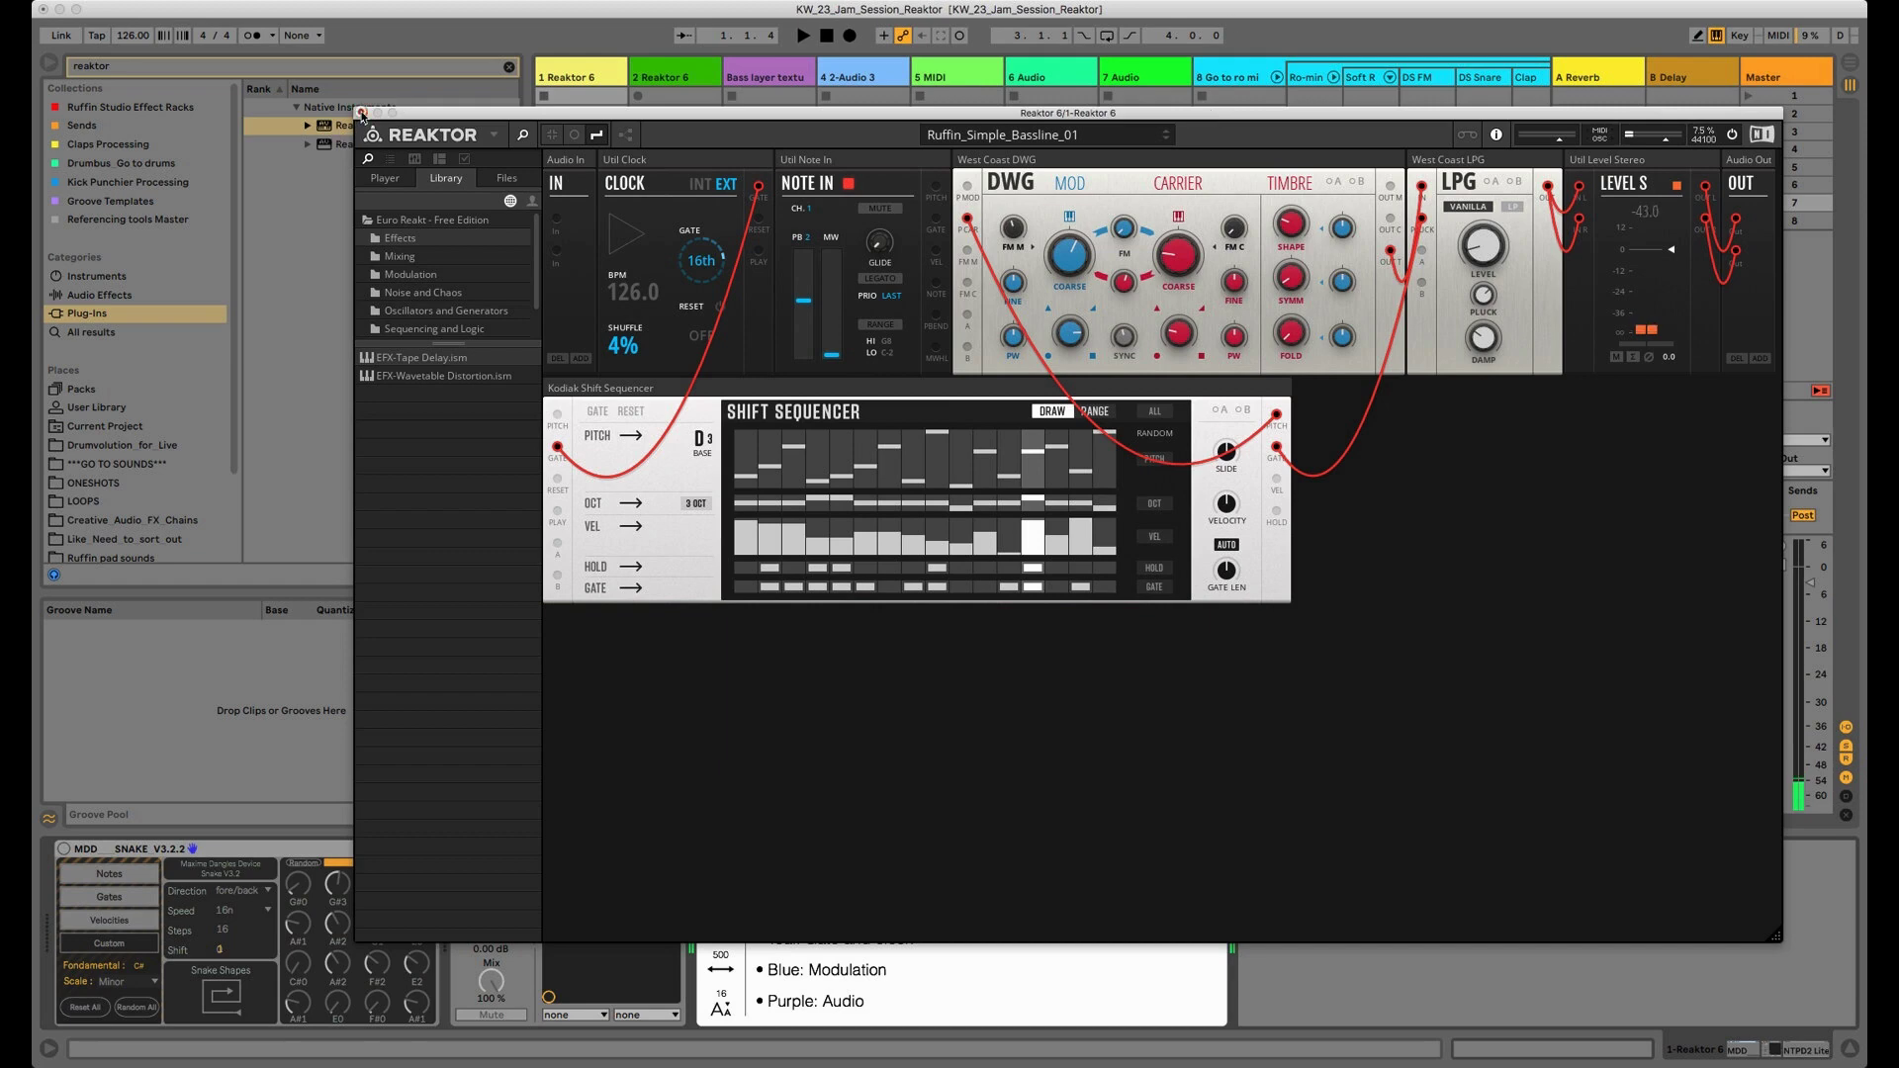
click(362, 113)
drag(700, 824, 802, 824)
Select the drum track 8, collapse the kick chain, solo track 4, and start playback
click(1007, 77)
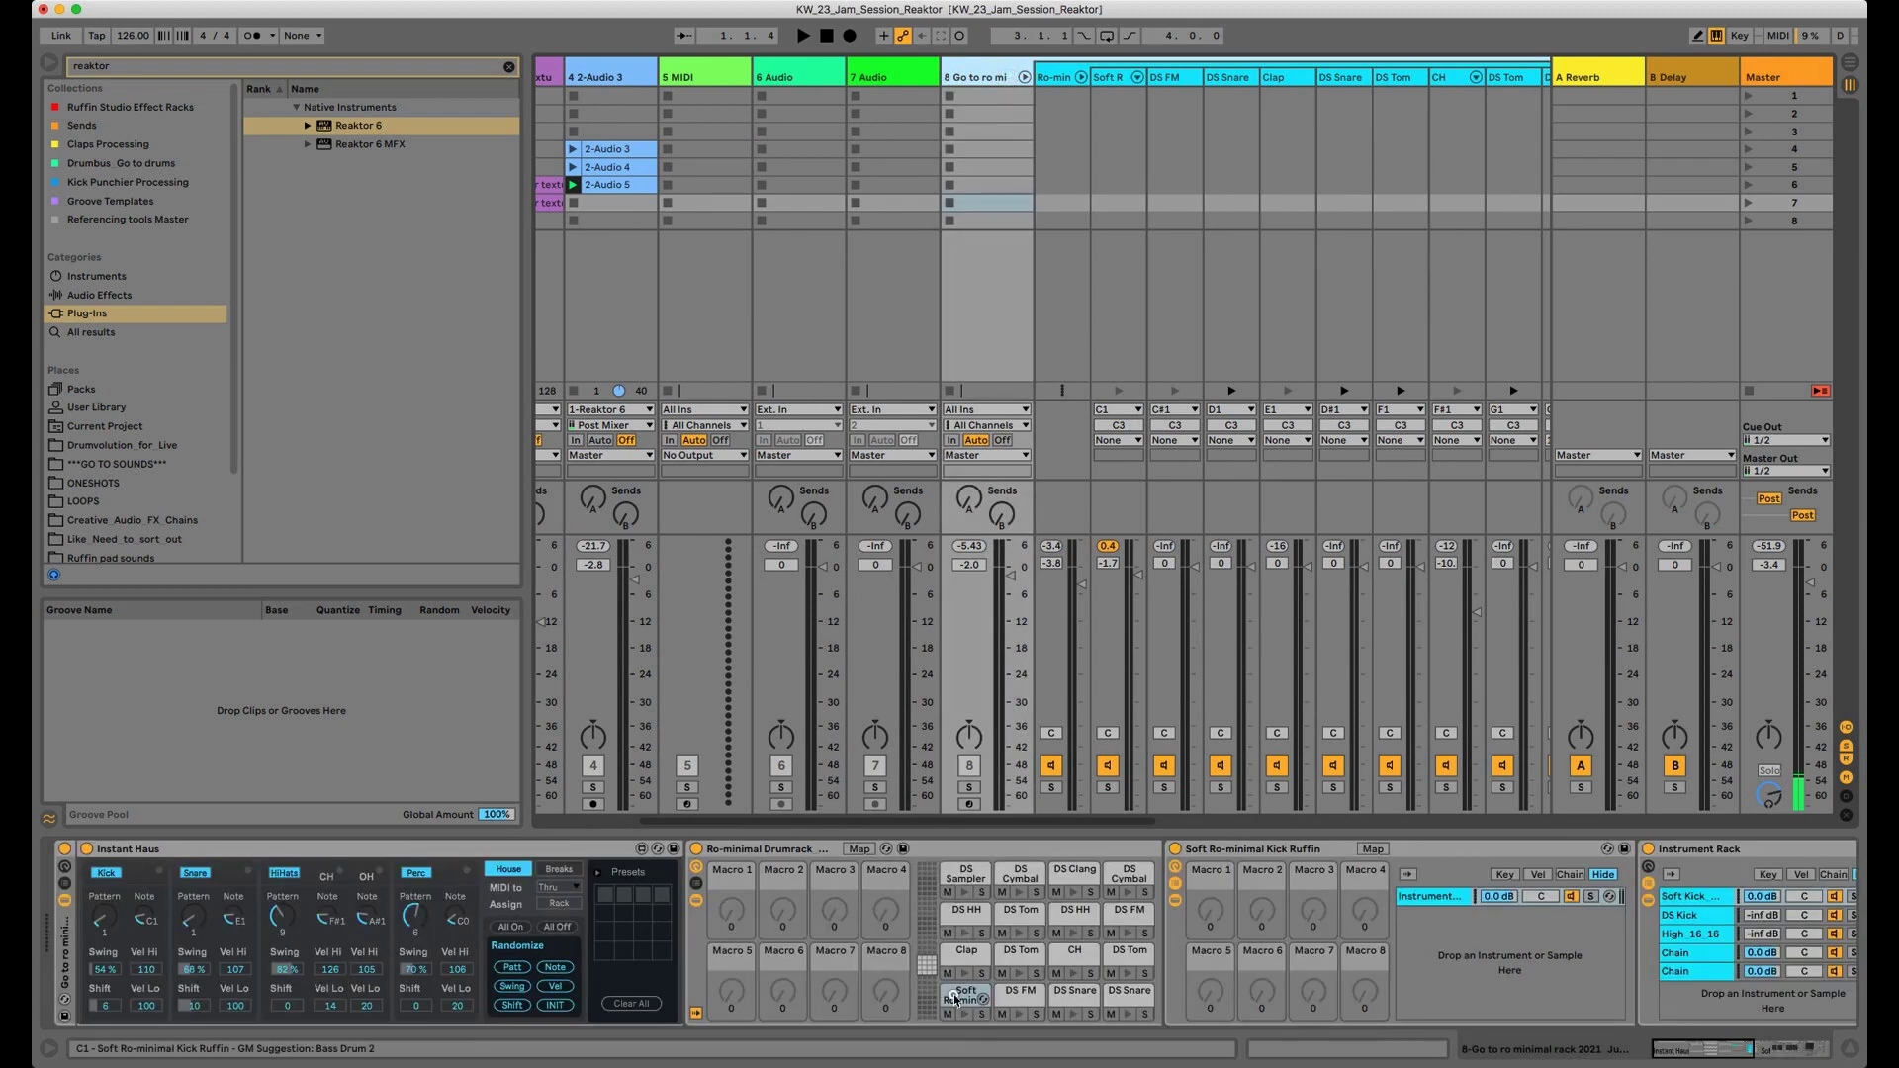
click(976, 826)
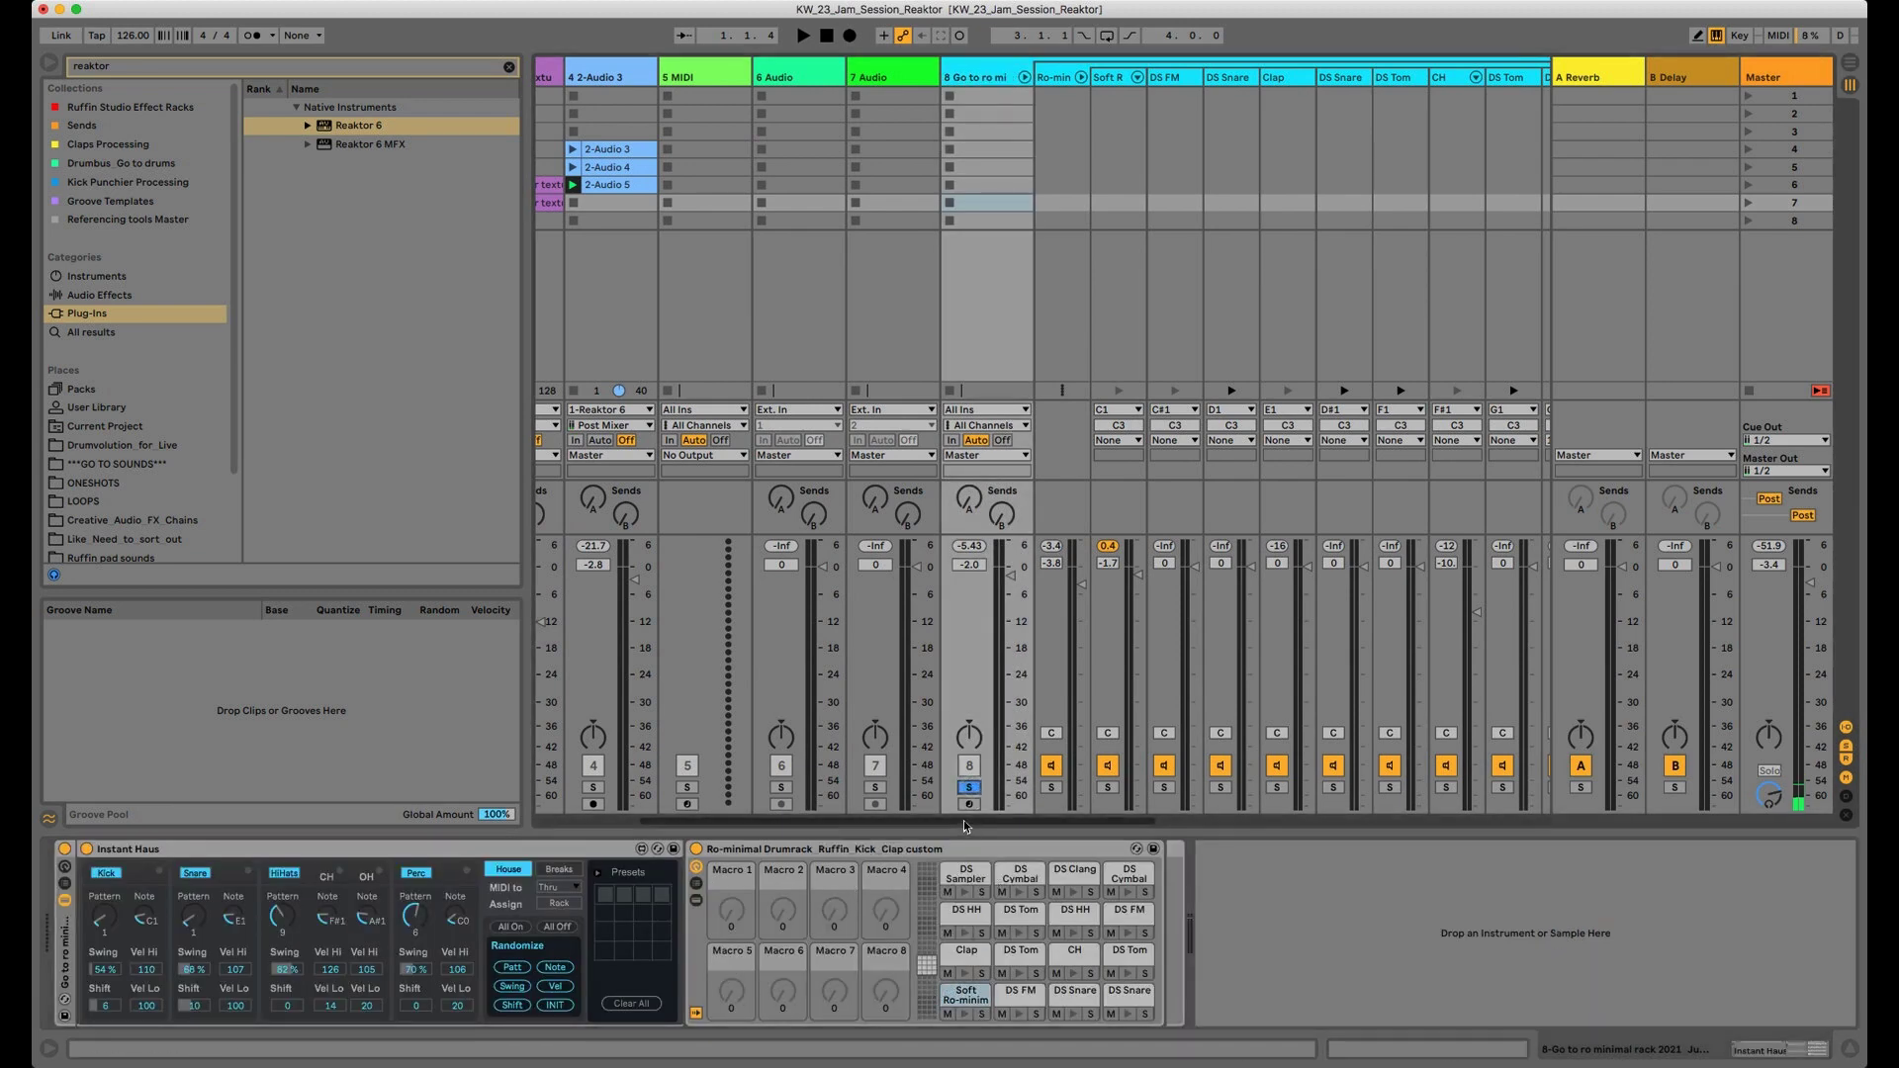
drag(965, 821, 859, 820)
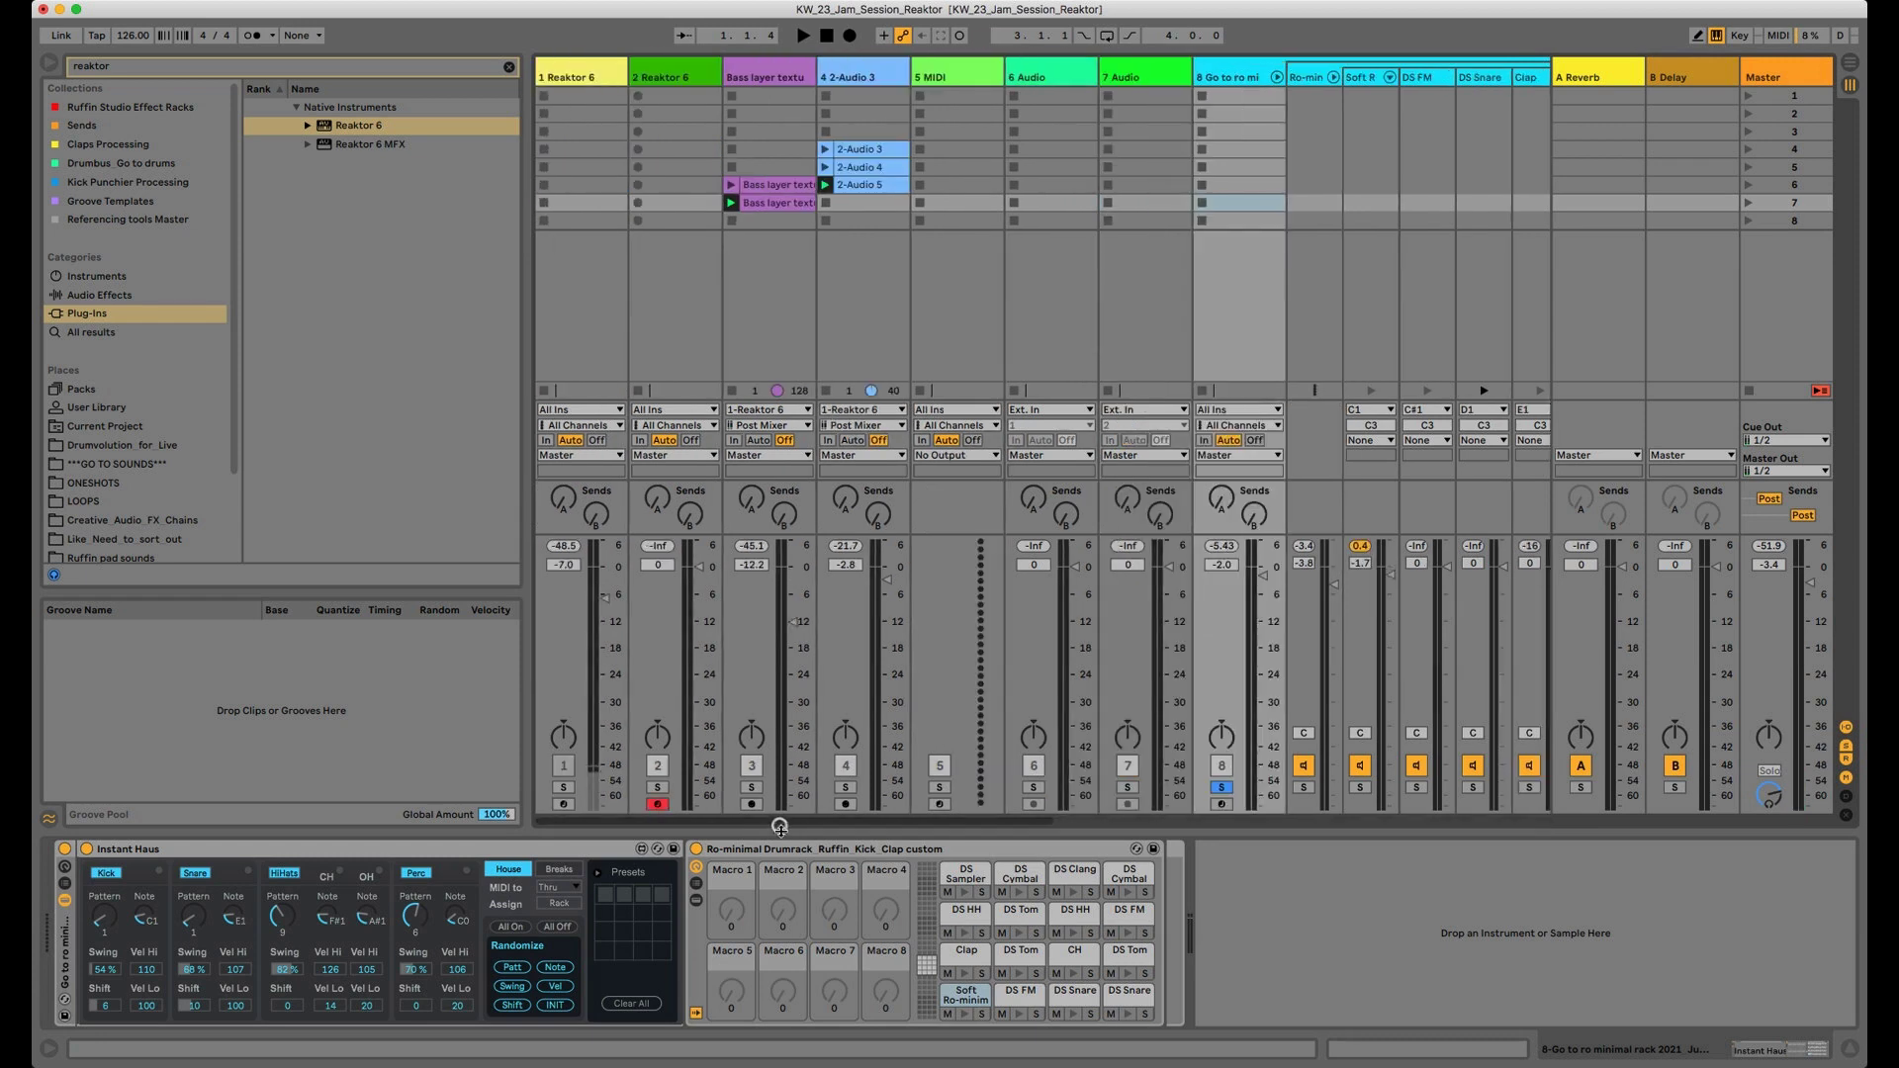
click(845, 787)
key(space)
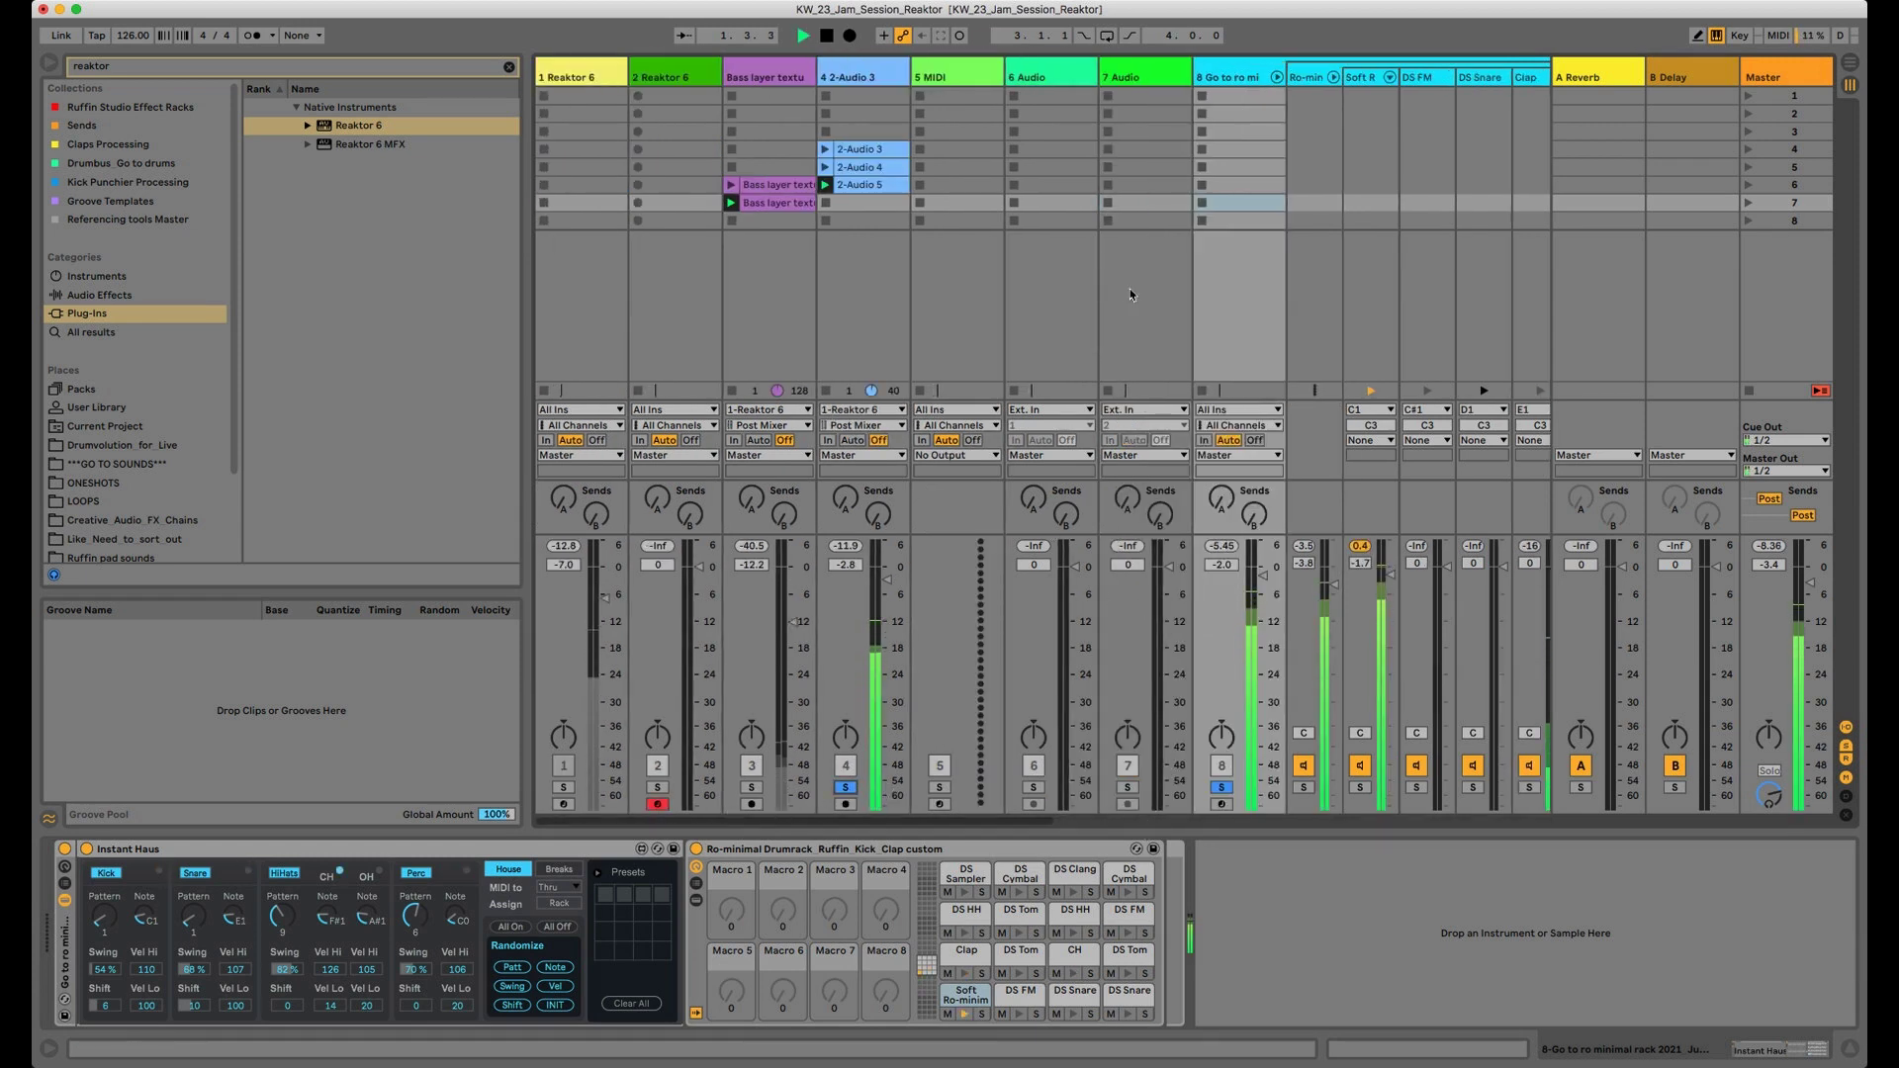
Show the Ro-minimal rack's Soft Kick pad chain, scroll its devices into view, and stop playback
click(1303, 79)
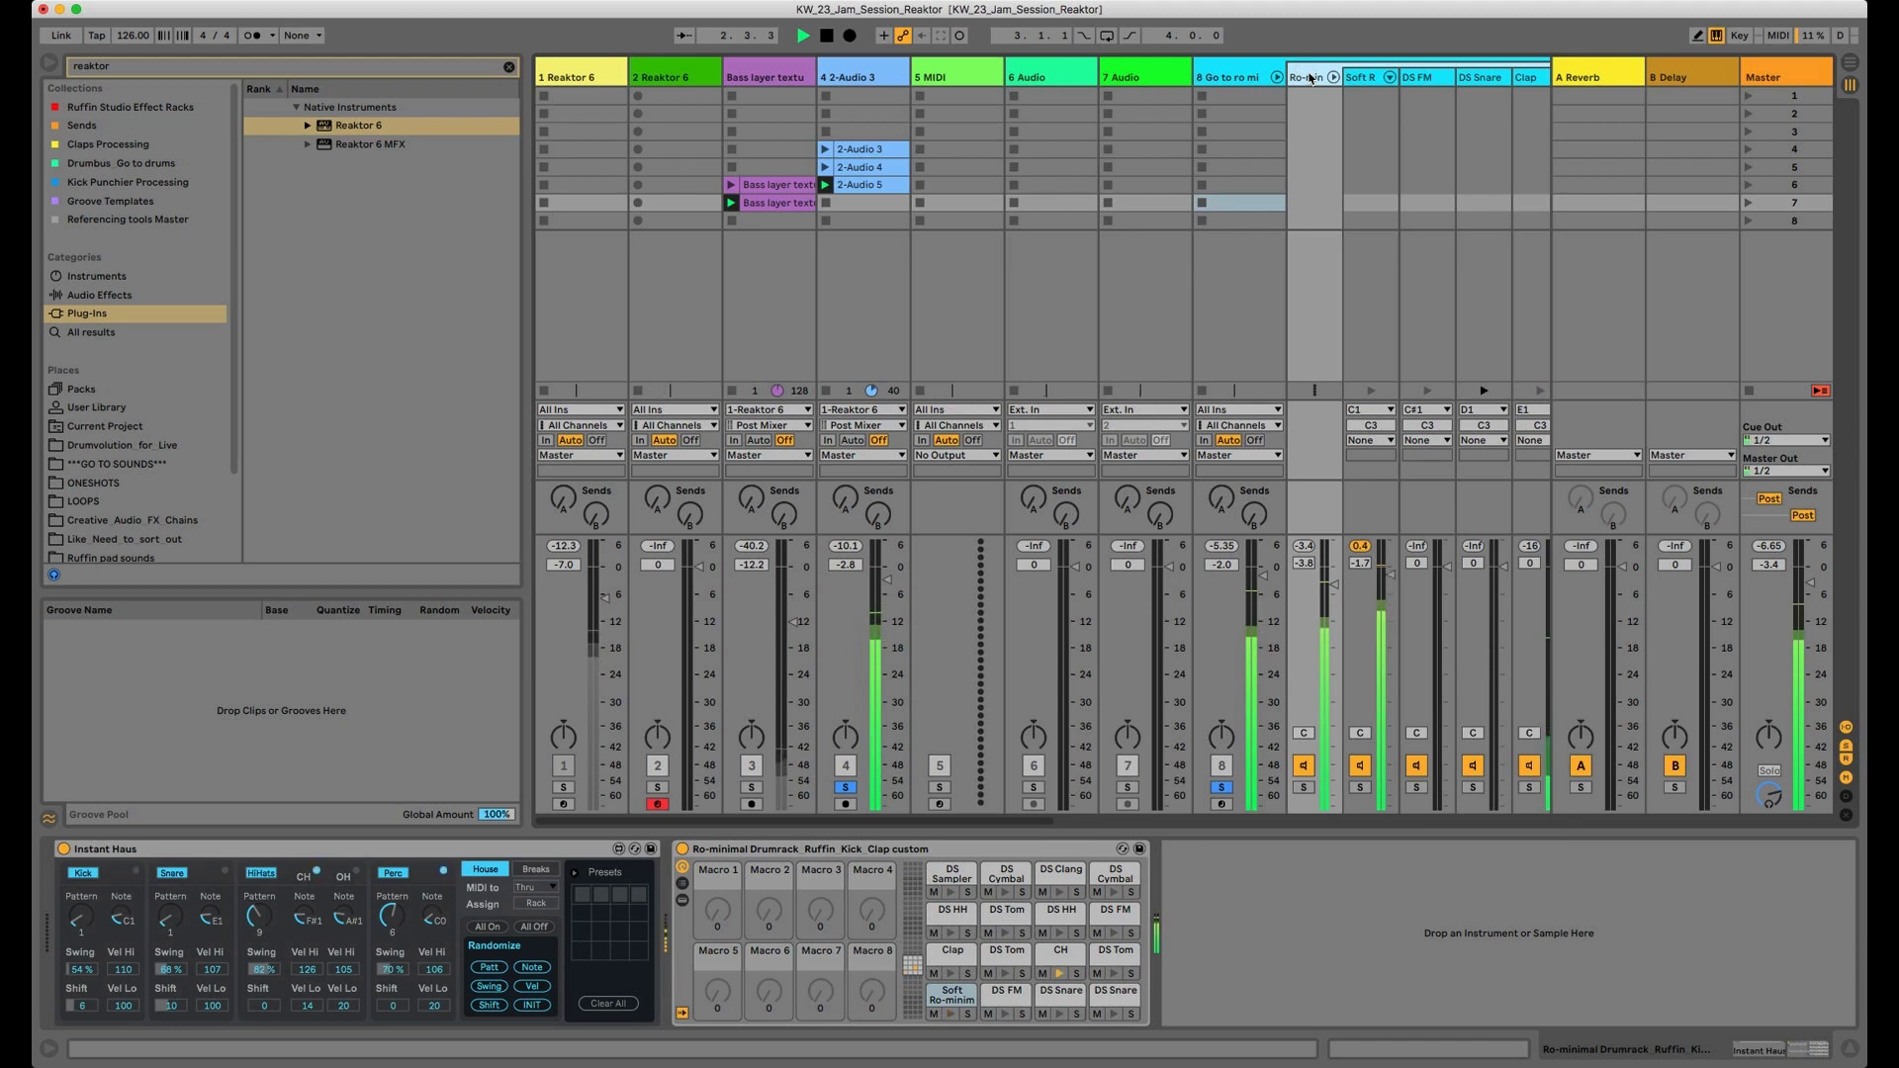
click(947, 997)
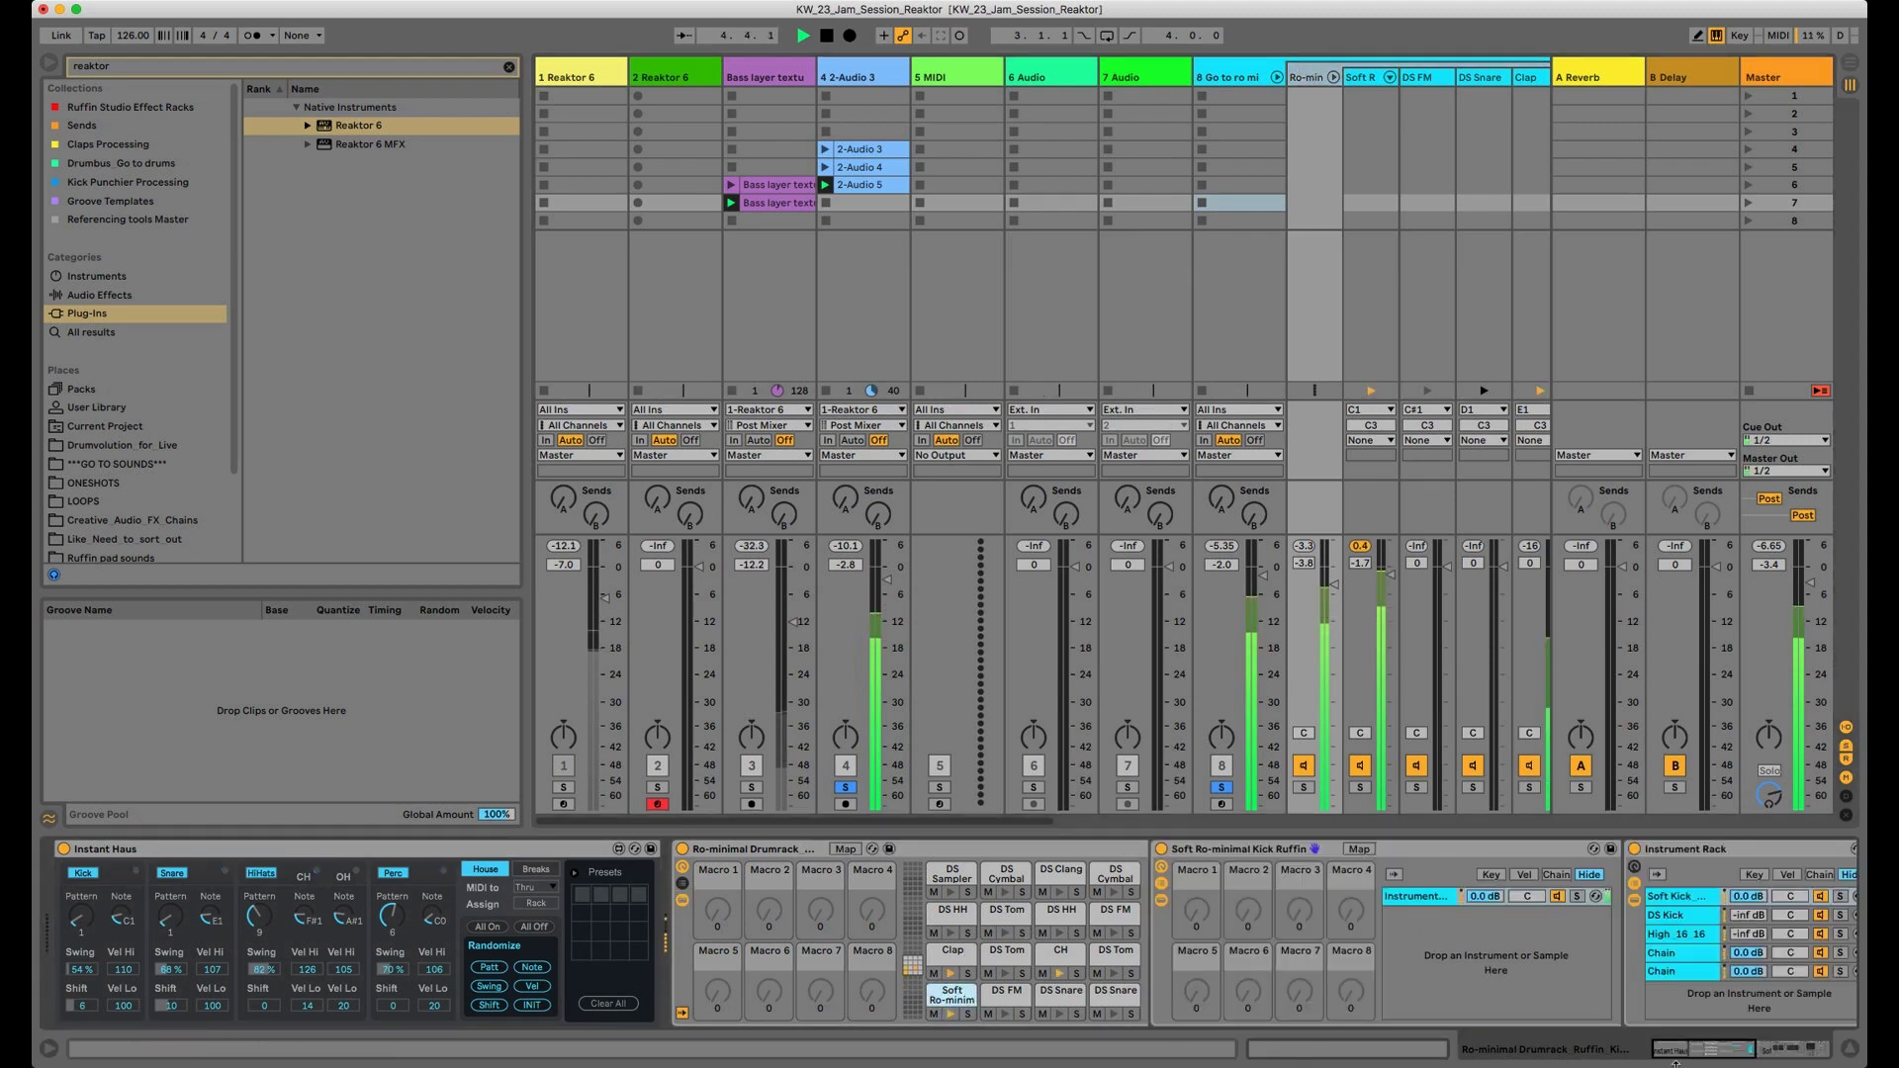
click(1792, 1044)
drag(1792, 1043, 1811, 1043)
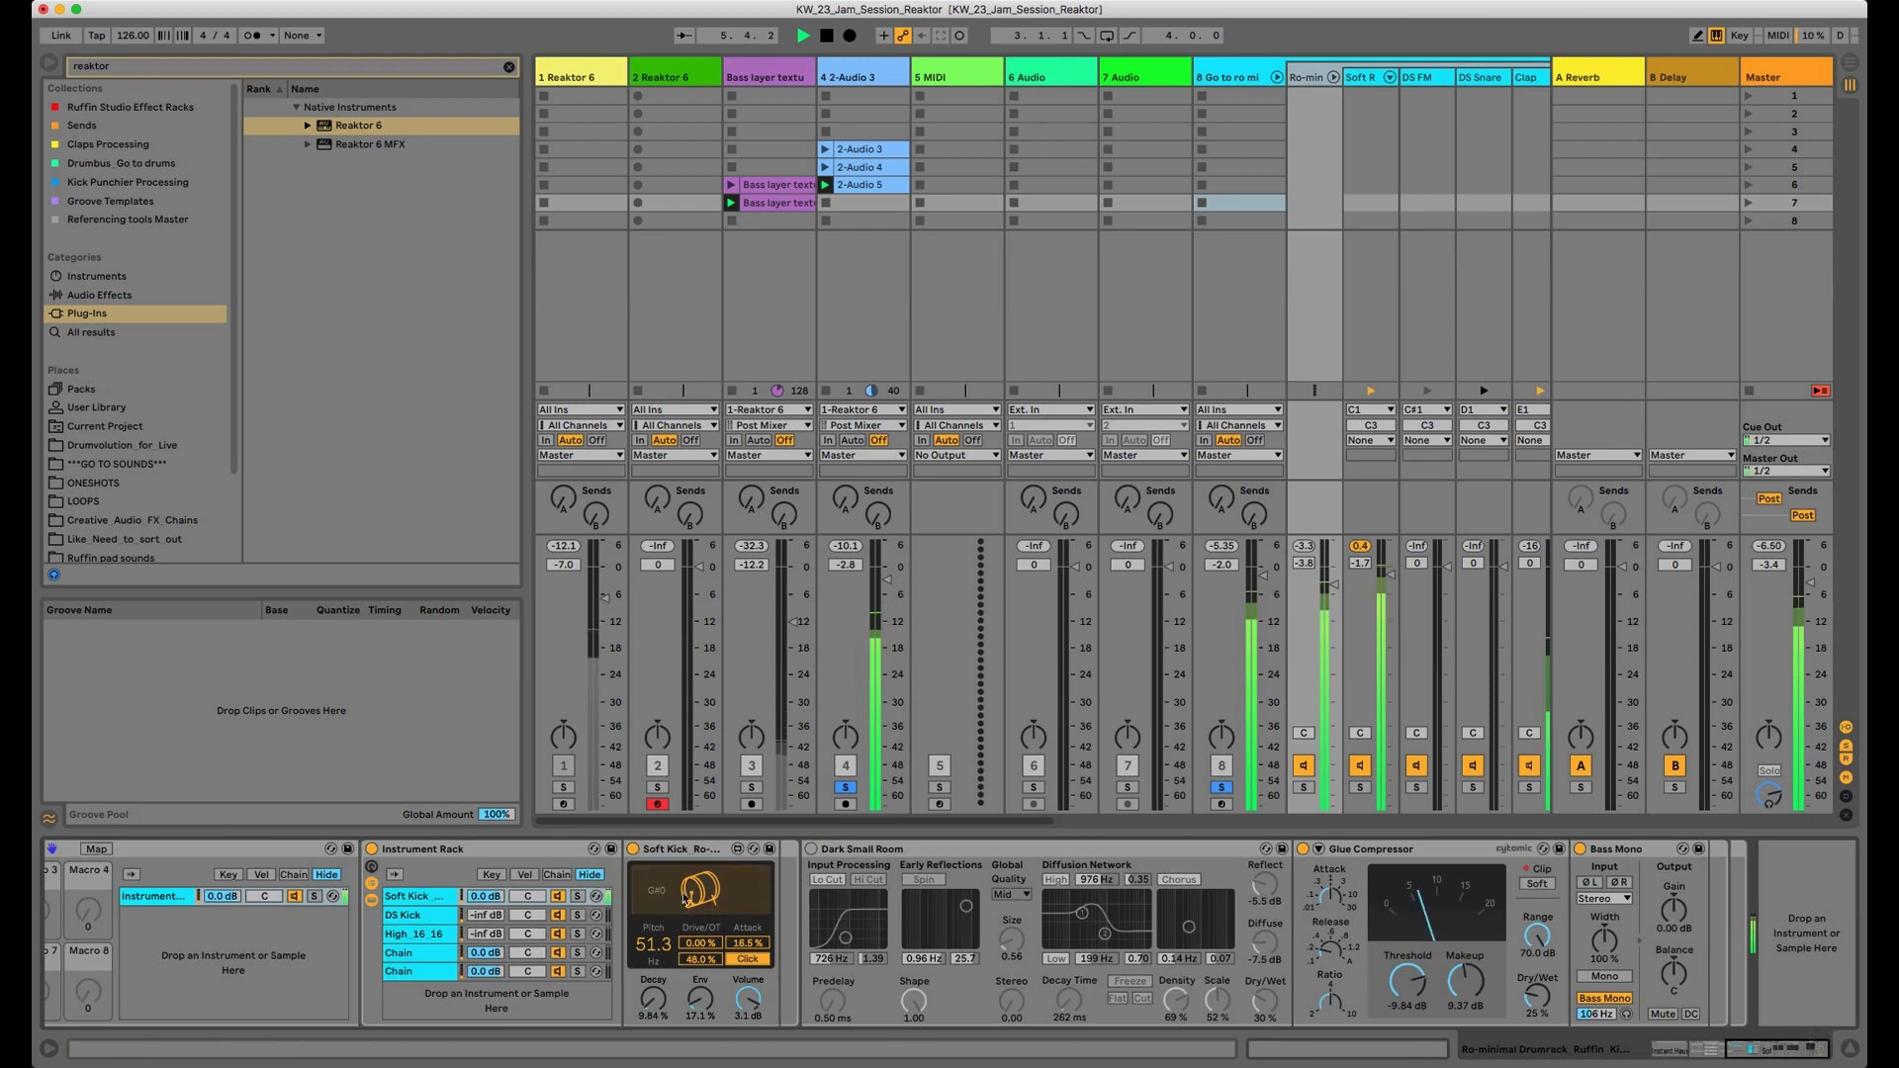
key(space)
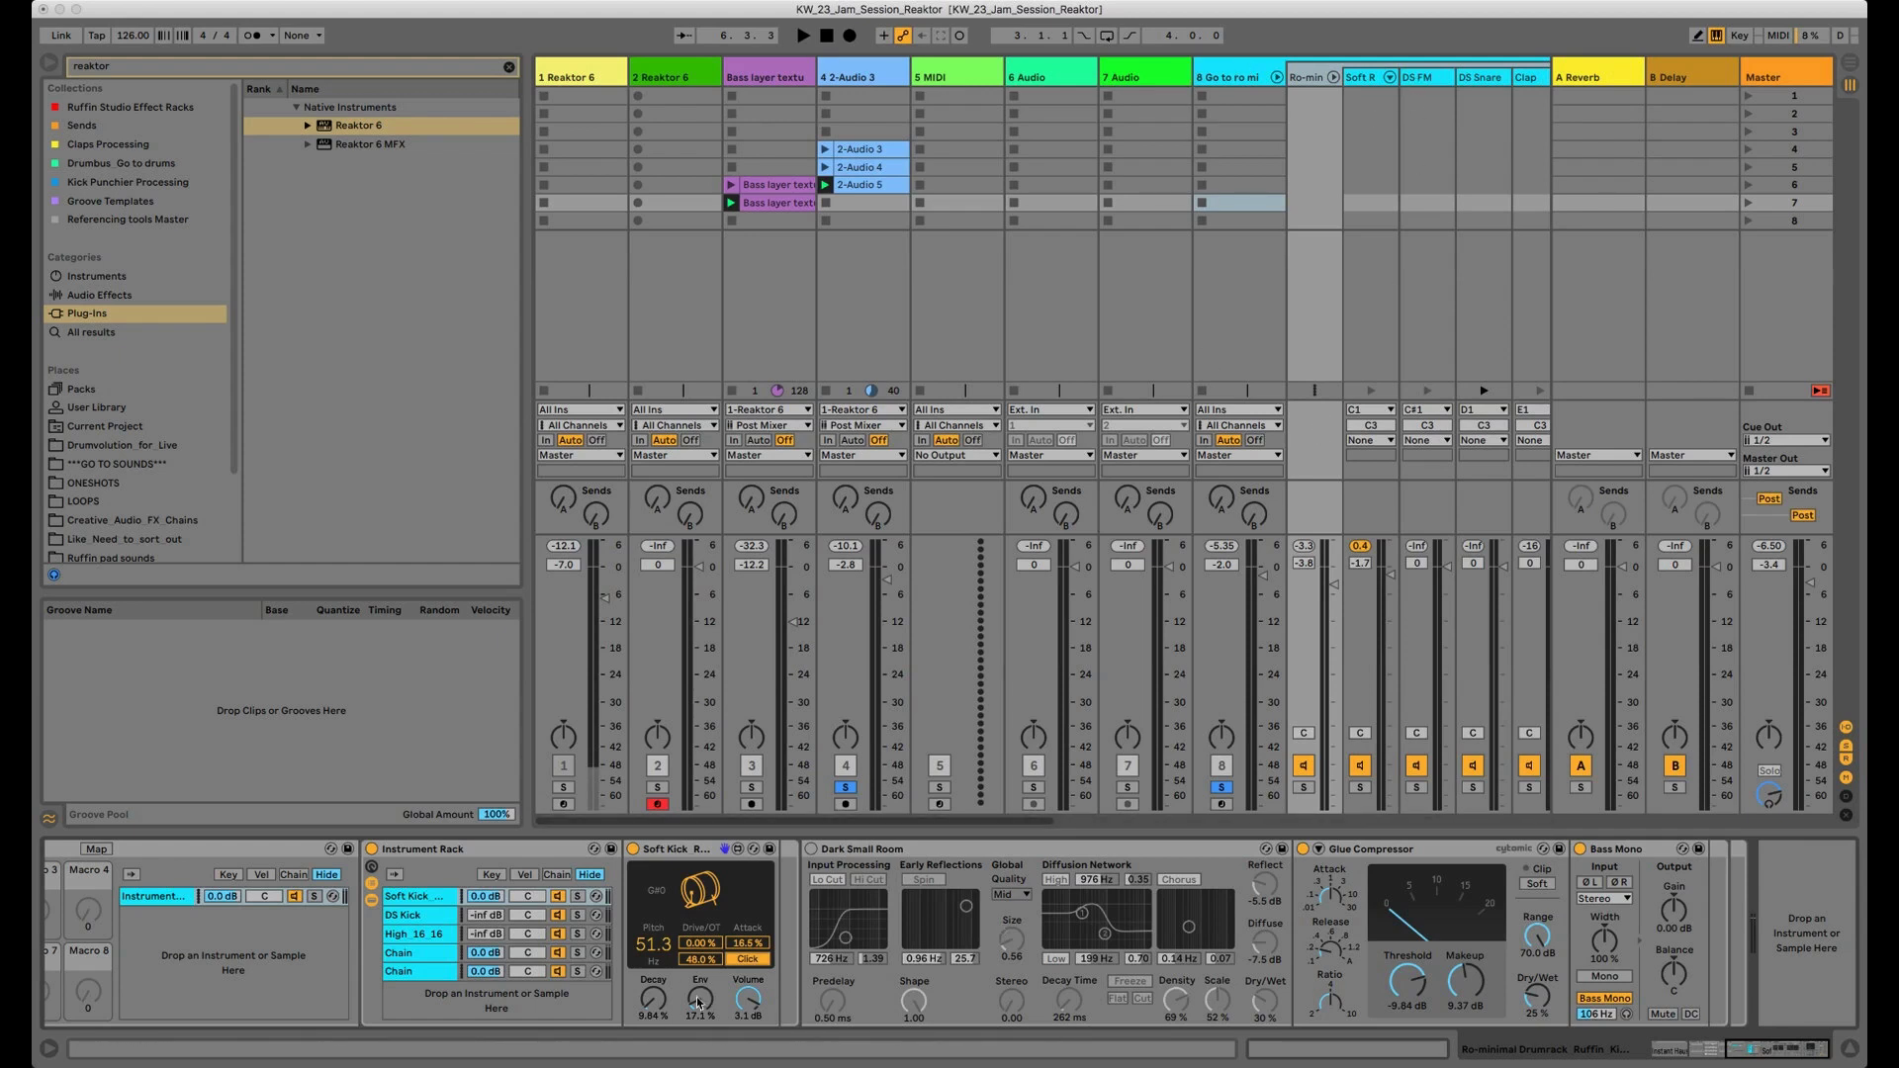
With playback running, raise the Soft Kick's Env to 20.9%, retune it to 53.3 Hz, and shorten Decay to 16.1%
key(space)
mouse_move(700, 1006)
mouse_down()
mouse_move(704, 942)
mouse_move(705, 1011)
mouse_up()
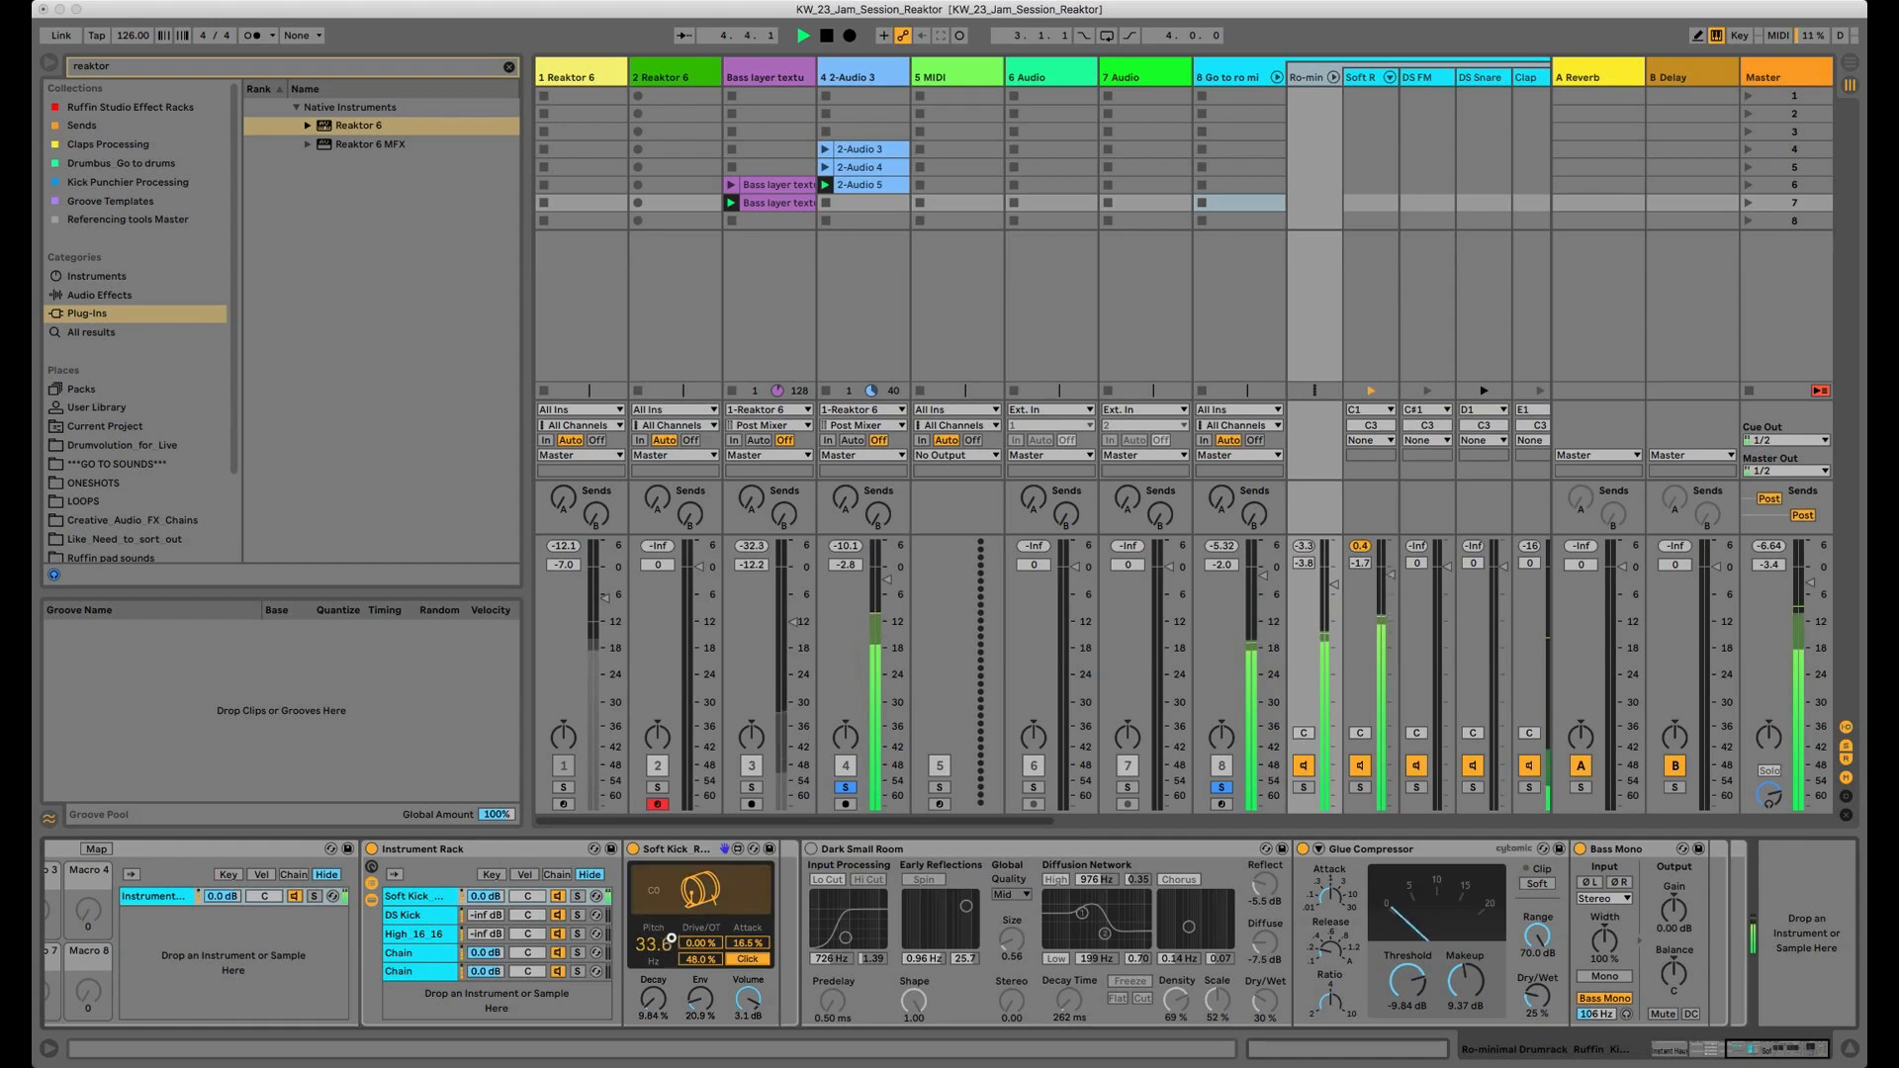
drag(659, 907, 657, 949)
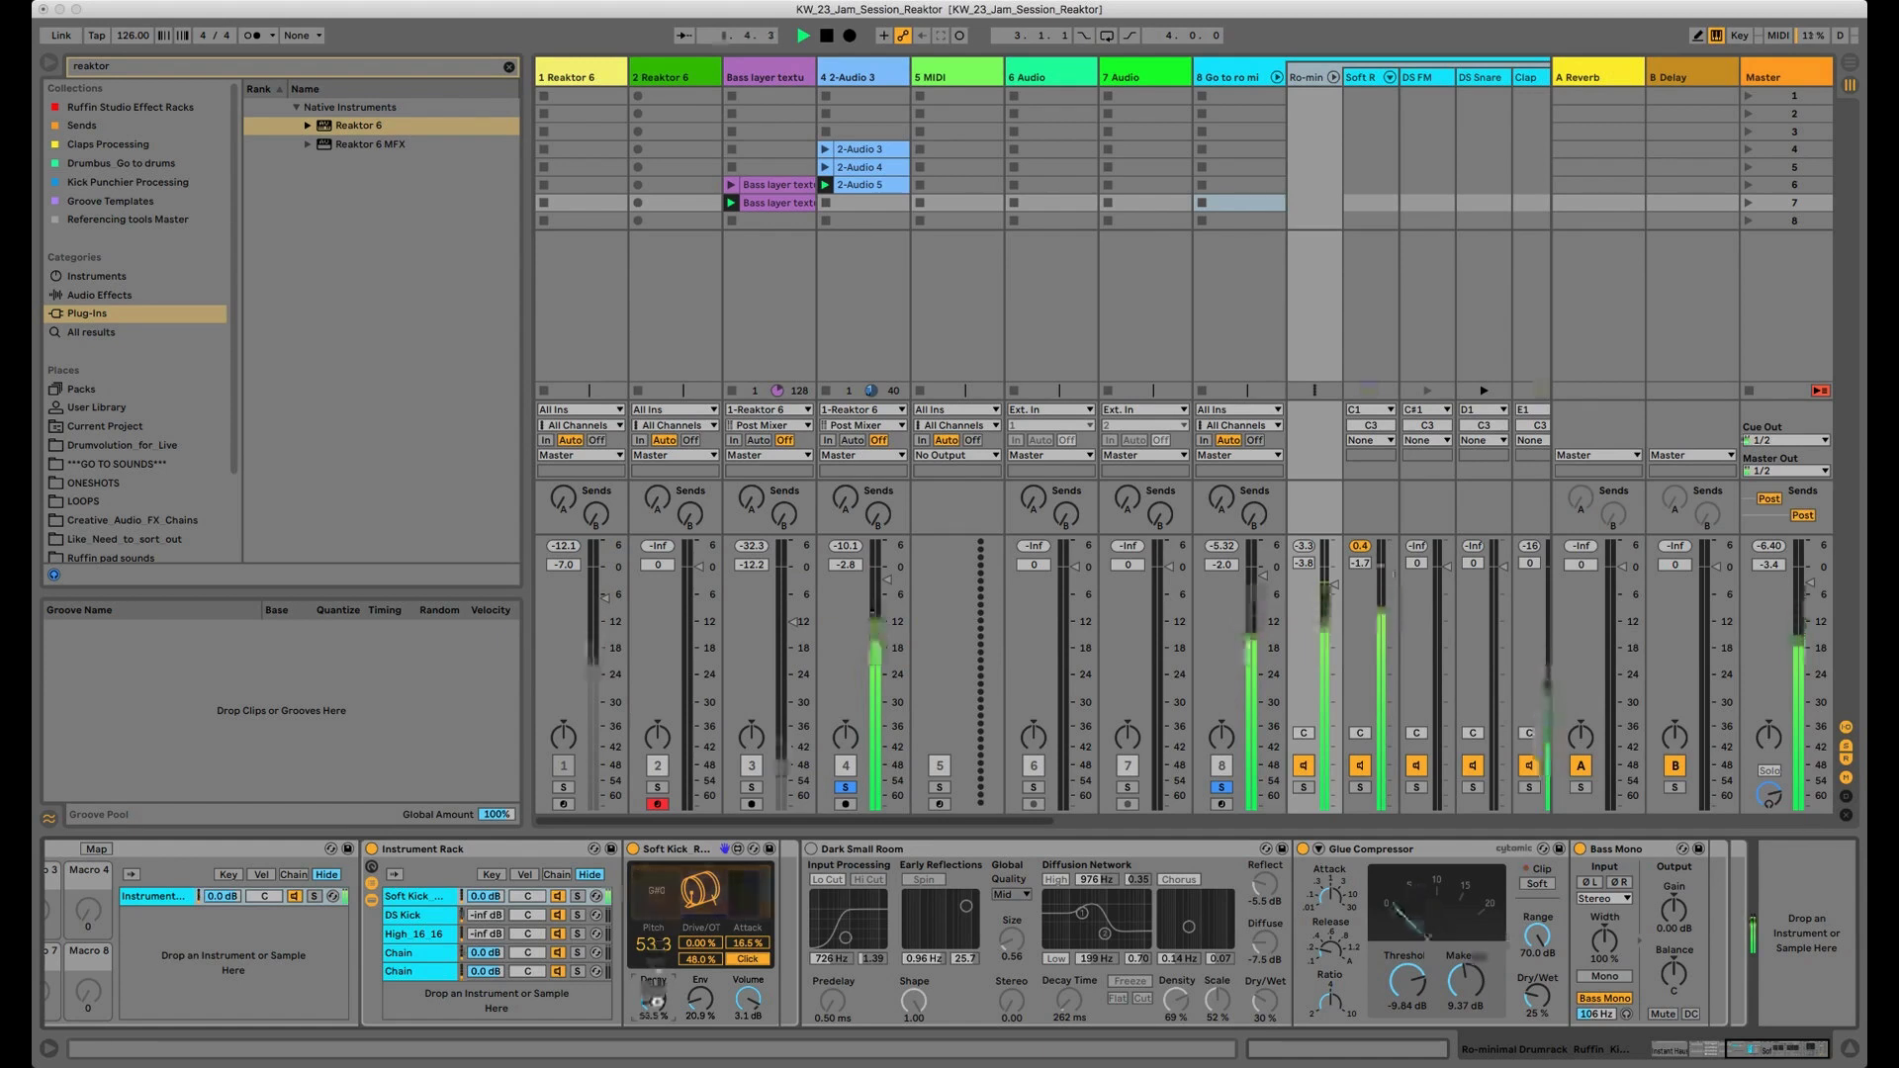
drag(654, 998, 654, 1033)
key(space)
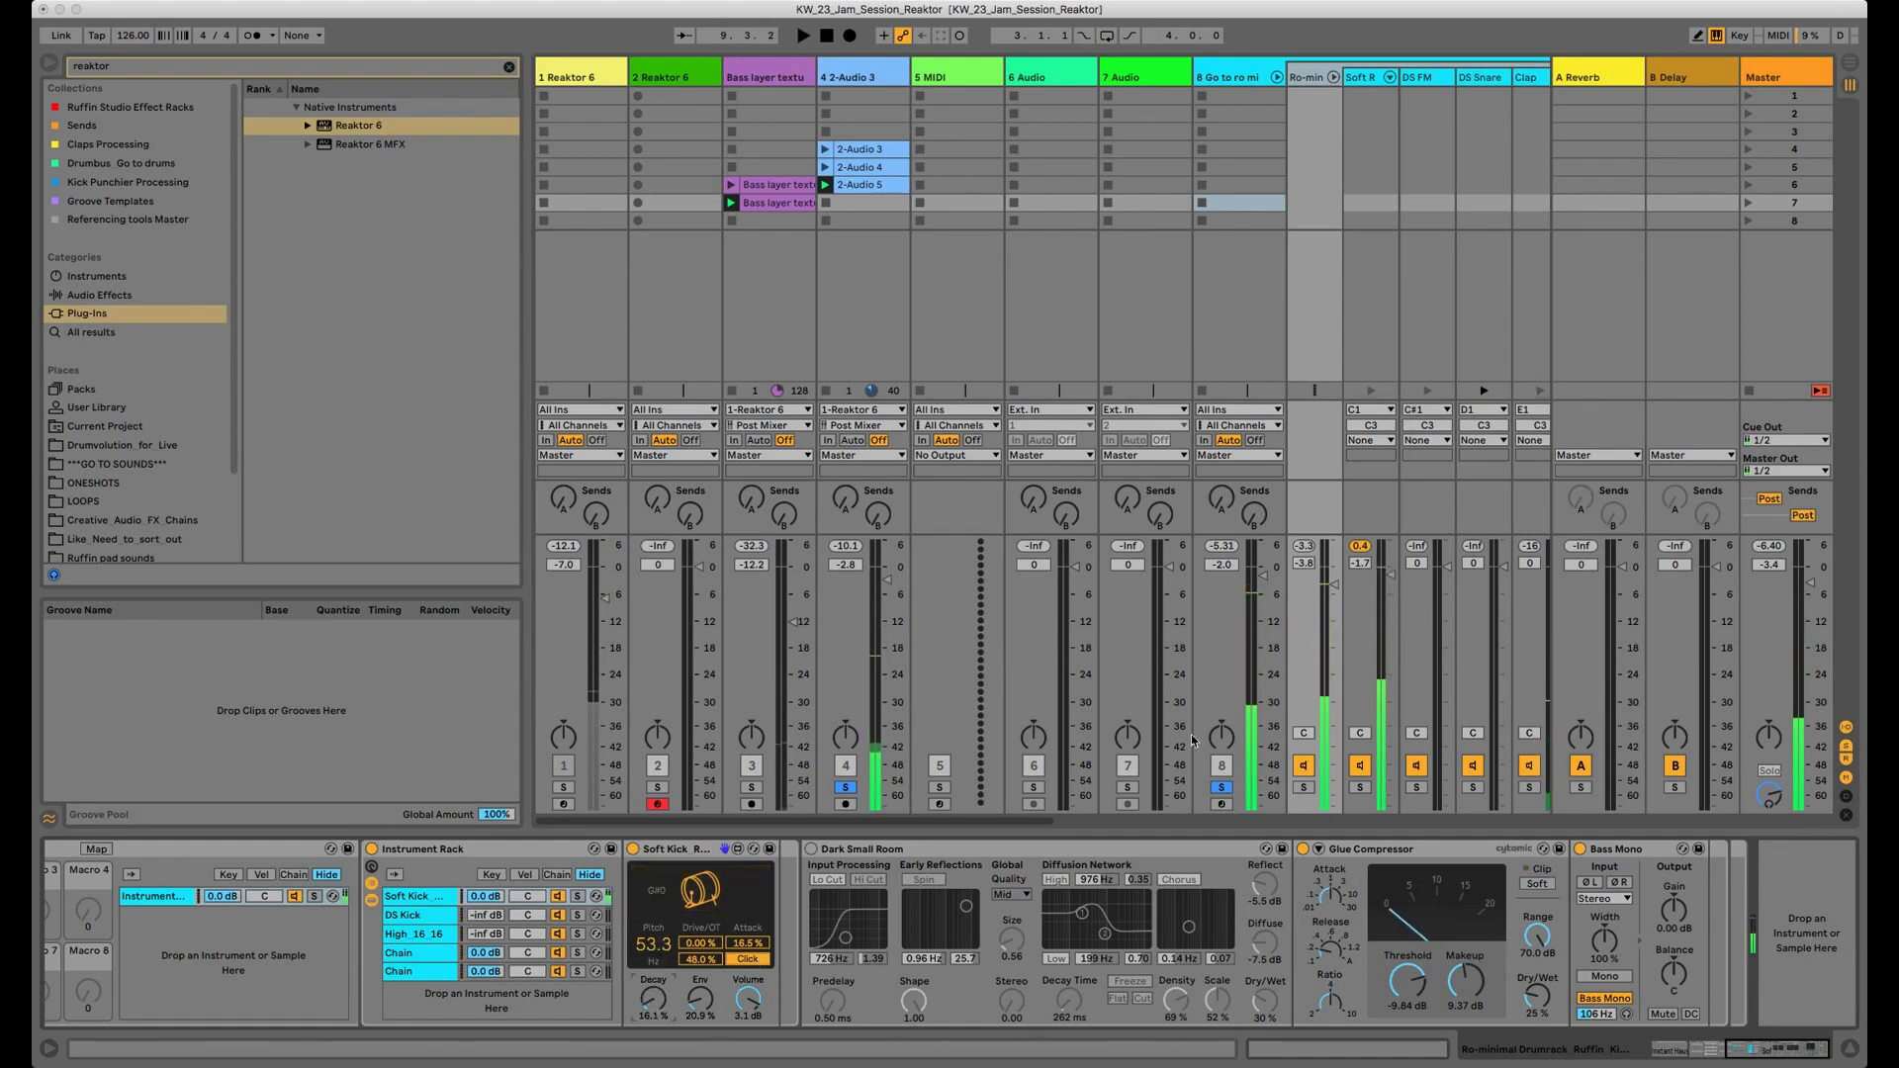